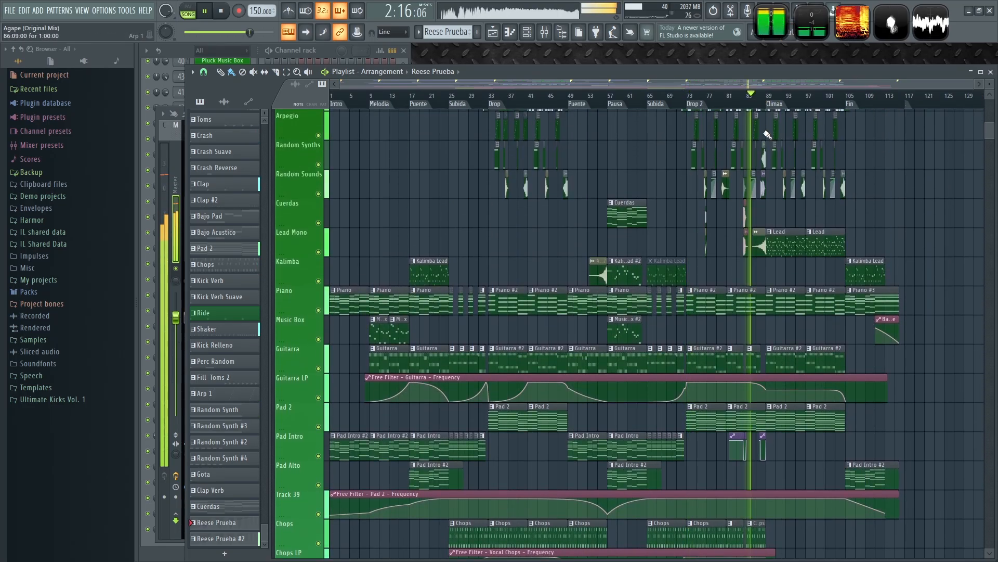
Step: Review the arrangement of the lower synth tracks around the Drop 2 and Climax sections while the song plays
{"action": "scroll", "coordinate": [768, 135], "scroll_direction": "up", "scroll_amount": 5, "text": "ctrl"}
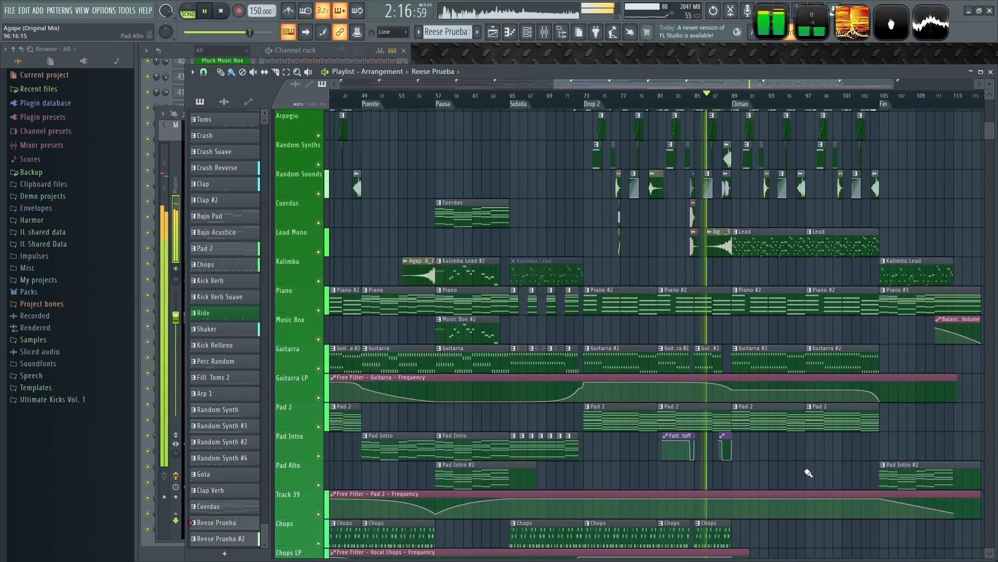
{"action": "left_click_drag", "start_coordinate": [724, 473], "coordinate": [919, 412]}
{"action": "scroll", "coordinate": [919, 410], "scroll_direction": "down", "scroll_amount": 3, "text": "ctrl"}
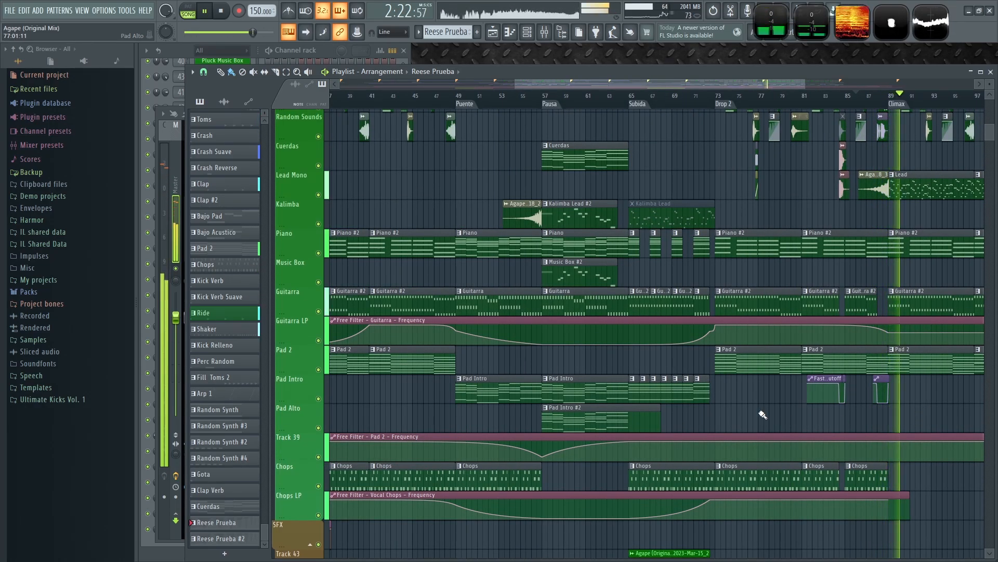
{"action": "left_click_drag", "start_coordinate": [760, 421], "coordinate": [758, 447]}
{"action": "scroll", "coordinate": [634, 392], "scroll_direction": "up", "scroll_amount": 3, "text": "ctrl"}
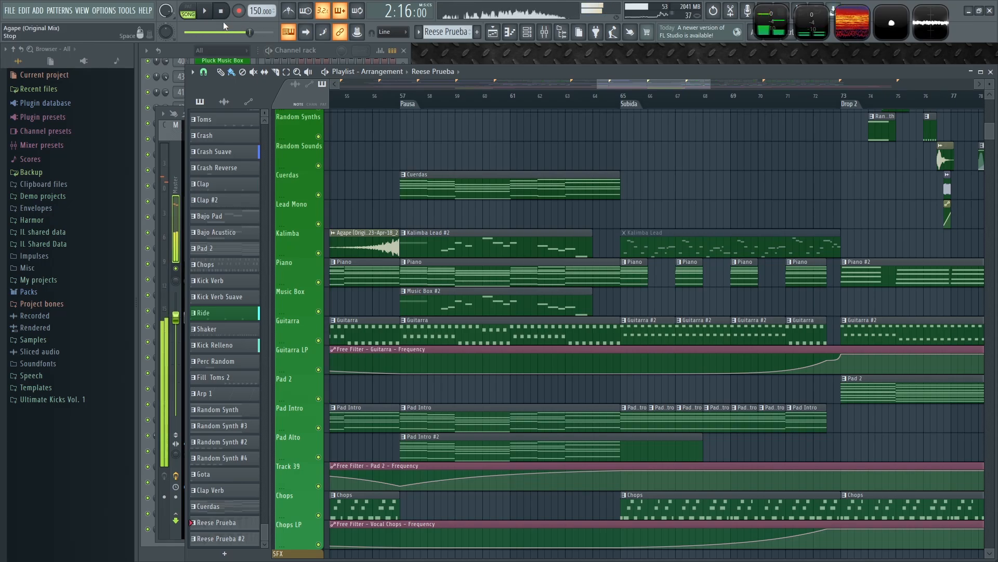
Step: Play the song from bar 56, just before the Pausa section, with the section's synth and guitar clips in view
{"action": "scroll", "coordinate": [397, 375], "scroll_direction": "up", "scroll_amount": 3, "text": "ctrl"}
{"action": "left_click_drag", "start_coordinate": [625, 378], "coordinate": [559, 409]}
{"action": "scroll", "coordinate": [571, 410], "scroll_direction": "down", "scroll_amount": 3, "text": "ctrl"}
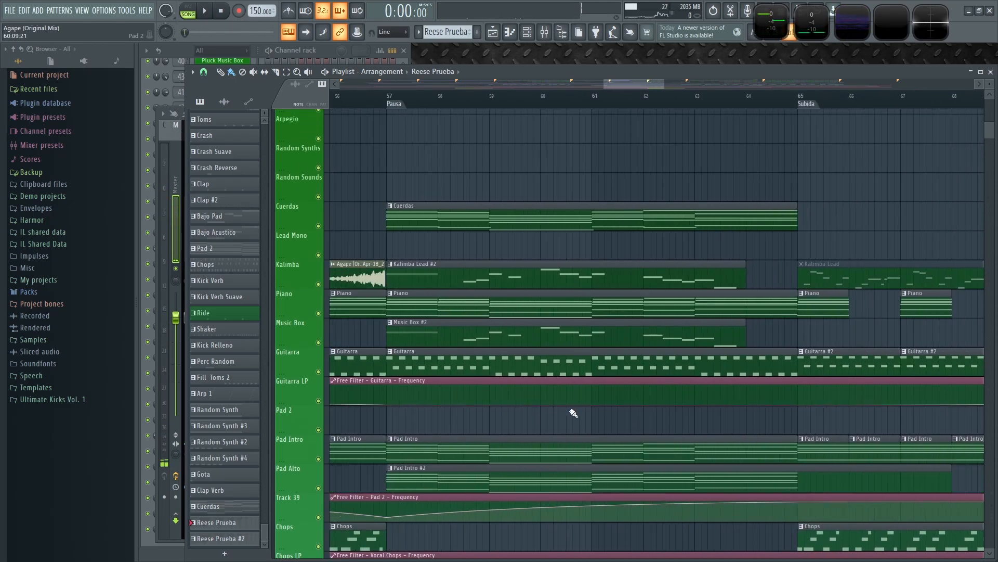
{"action": "scroll", "coordinate": [484, 417], "scroll_direction": "up", "scroll_amount": 2, "text": "ctrl"}
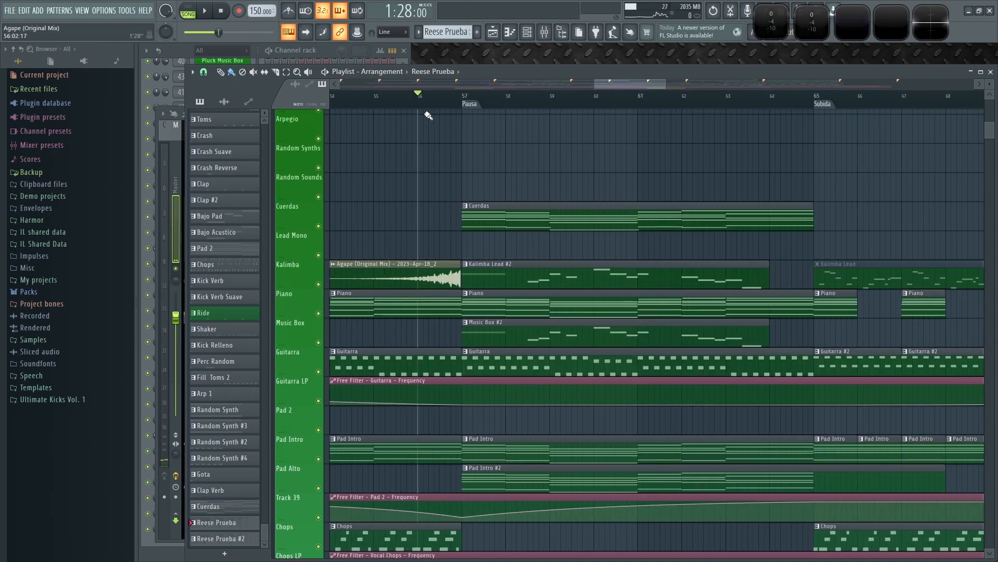
{"action": "scroll", "coordinate": [494, 416], "scroll_direction": "up", "scroll_amount": 2, "text": "ctrl"}
{"action": "scroll", "coordinate": [475, 423], "scroll_direction": "down", "scroll_amount": 2, "text": "ctrl"}
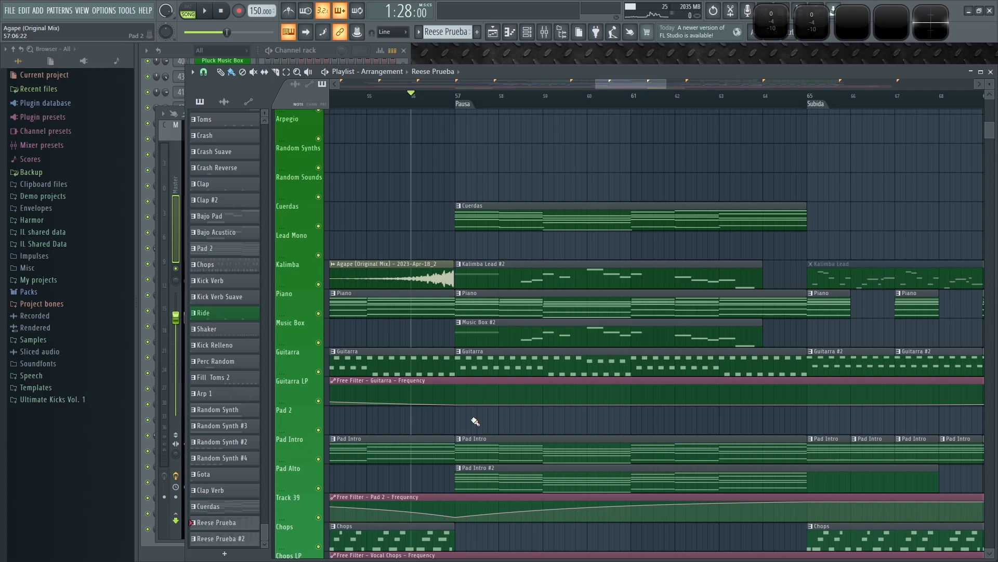
{"action": "scroll", "coordinate": [475, 421], "scroll_direction": "down", "scroll_amount": 1, "text": "ctrl"}
{"action": "key", "text": "space"}
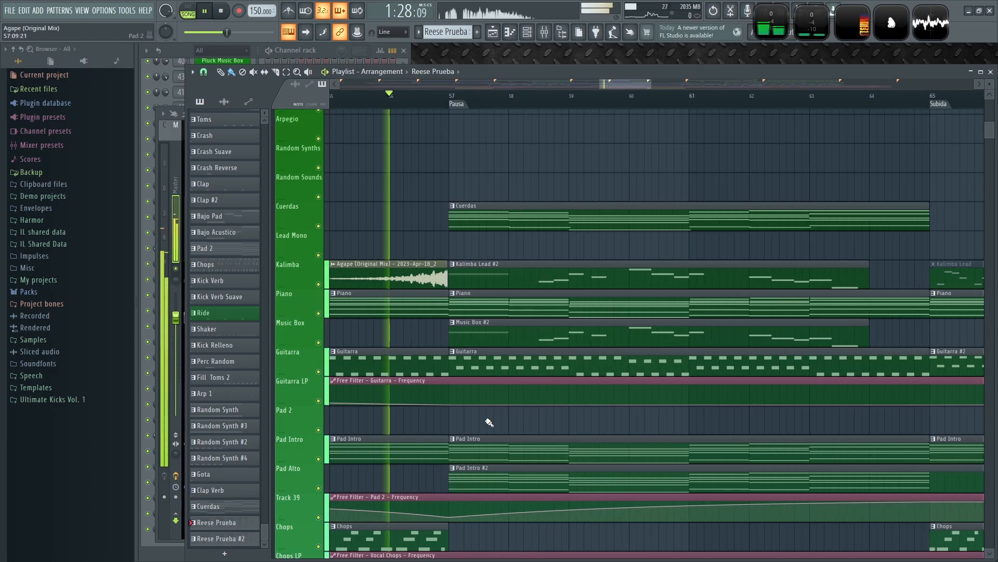
Step: Remove the Guitarra clip from the Pausa section after auditioning the section with that clip muted
{"action": "left_click", "coordinate": [703, 359]}
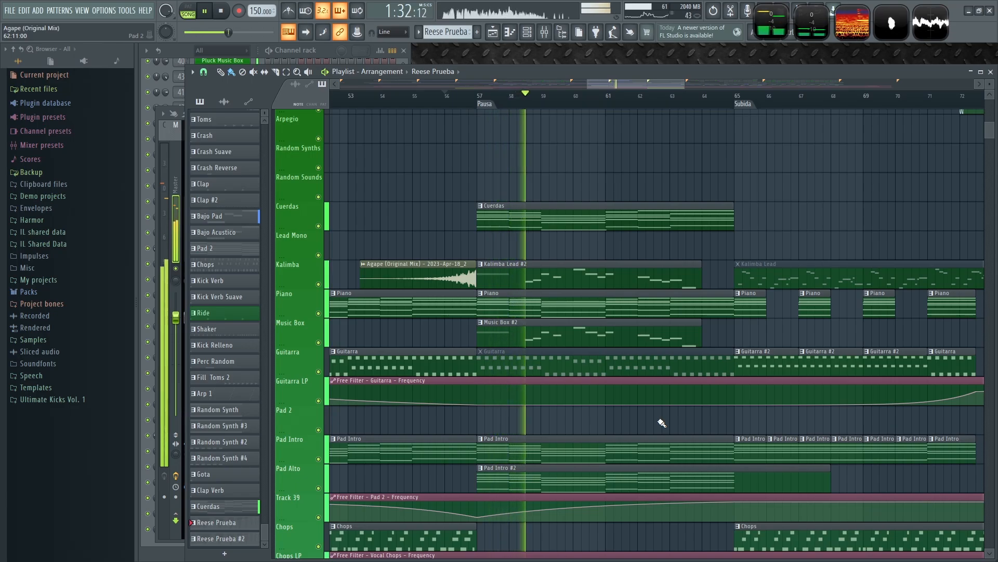
{"action": "scroll", "coordinate": [662, 423], "scroll_direction": "down", "scroll_amount": 5, "text": "ctrl"}
{"action": "key", "text": "space"}
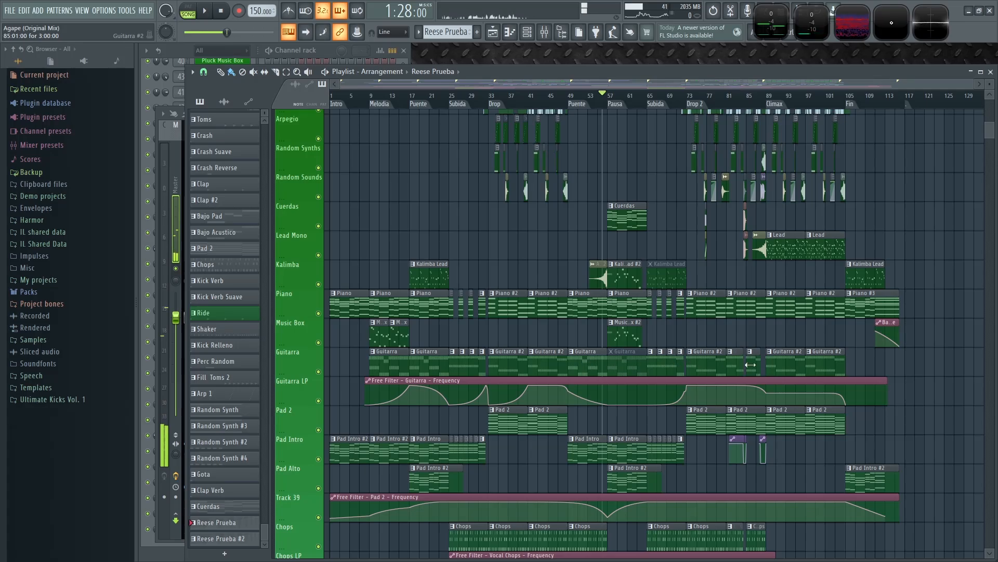
{"action": "scroll", "coordinate": [634, 382], "scroll_direction": "up", "scroll_amount": 5, "text": "ctrl"}
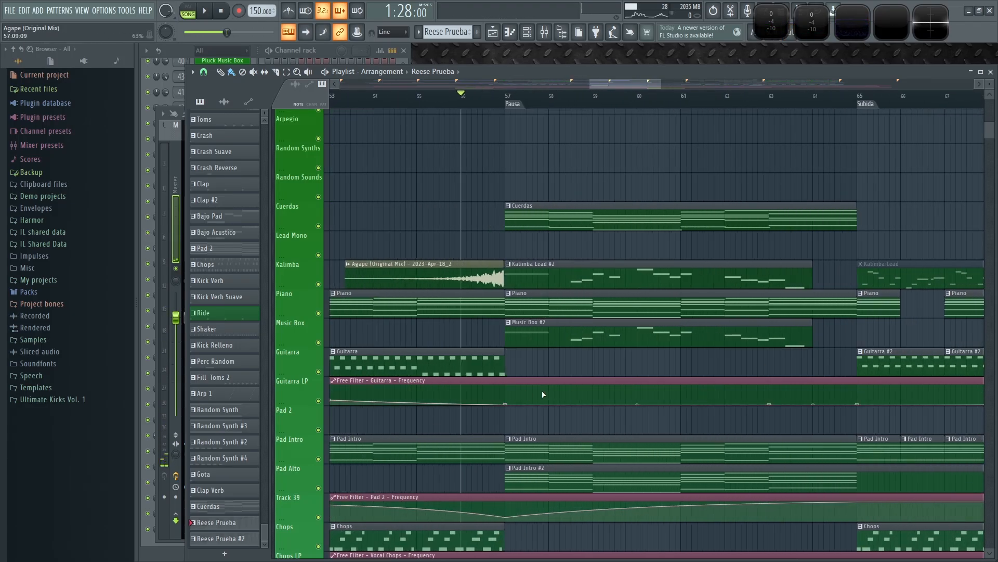
Step: Listen to the Pausa section up to the start of Subida without the Guitarra clip, and stop playback
{"action": "scroll", "coordinate": [610, 422], "scroll_direction": "down", "scroll_amount": 5, "text": "ctrl"}
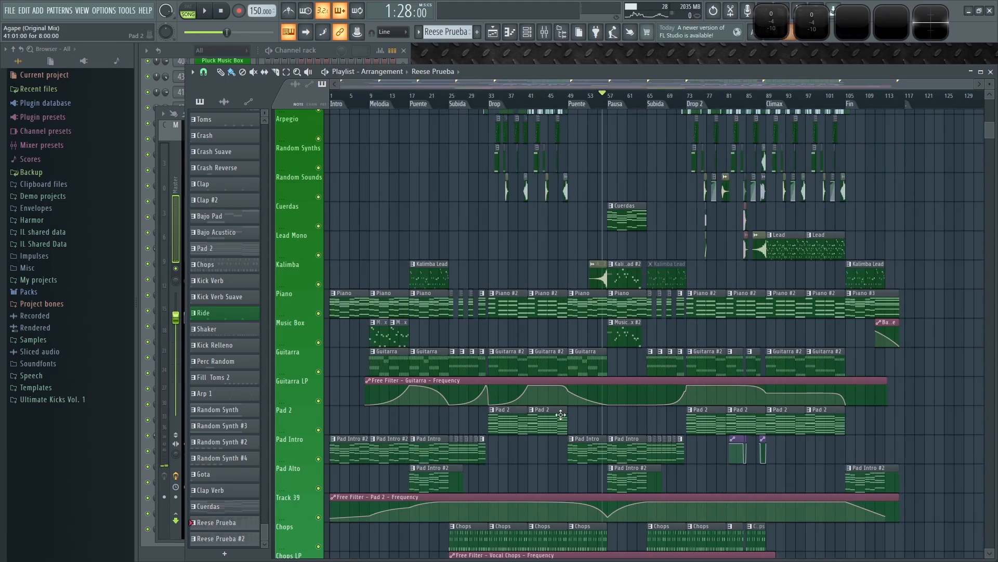
{"action": "scroll", "coordinate": [647, 438], "scroll_direction": "up", "scroll_amount": 1, "text": "ctrl"}
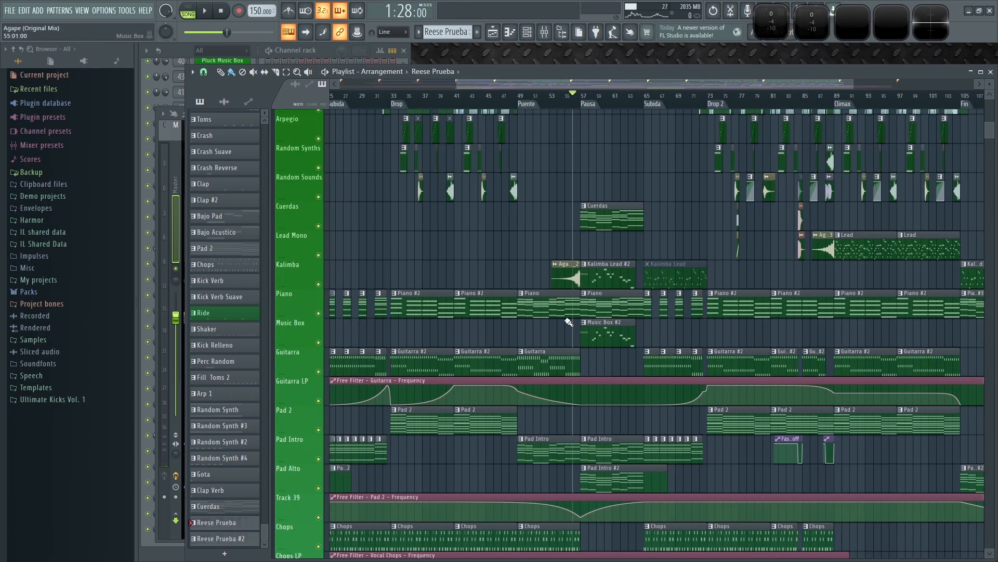
{"action": "key", "text": "space"}
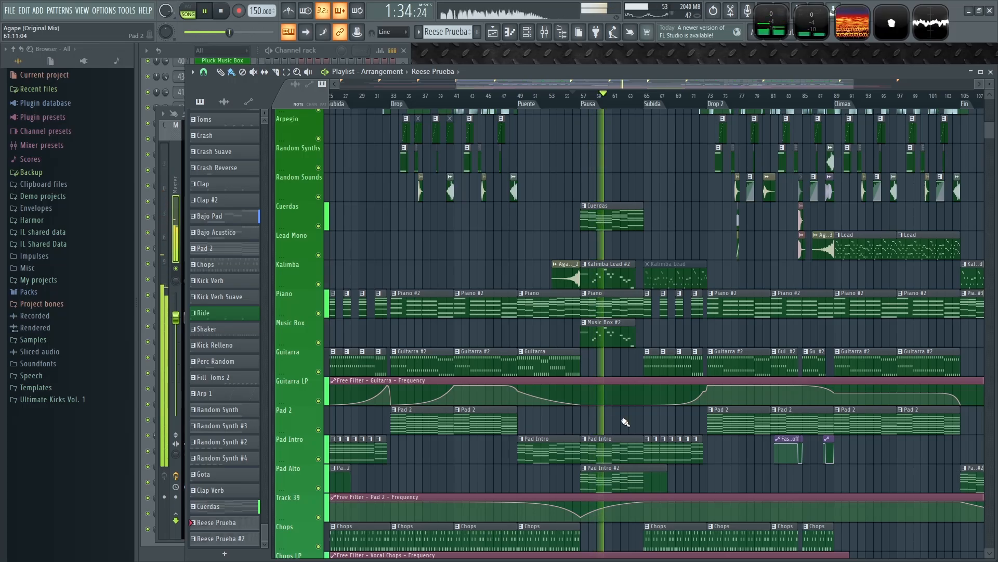
{"action": "scroll", "coordinate": [626, 422], "scroll_direction": "up", "scroll_amount": 5}
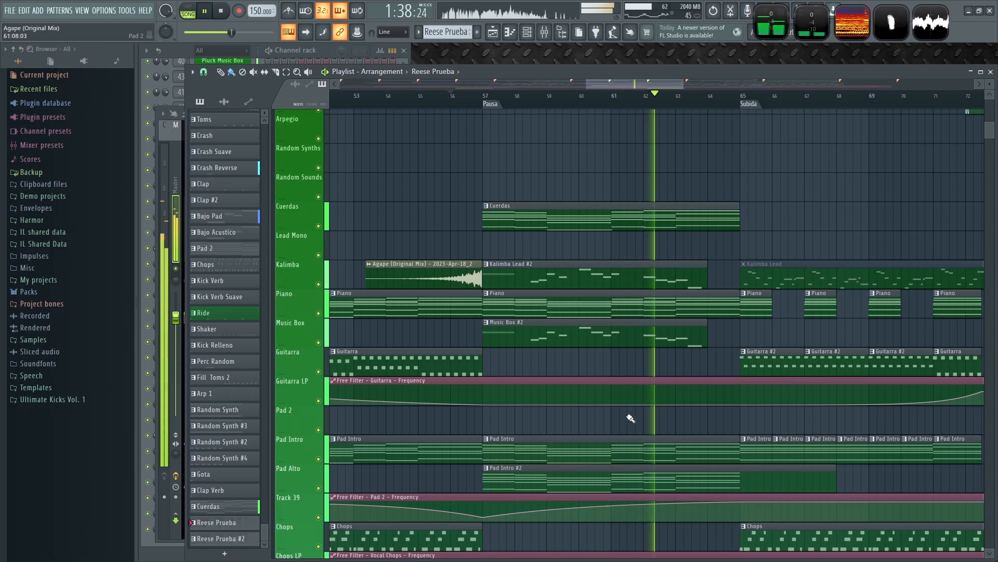
{"action": "left_click_drag", "start_coordinate": [711, 426], "coordinate": [543, 414]}
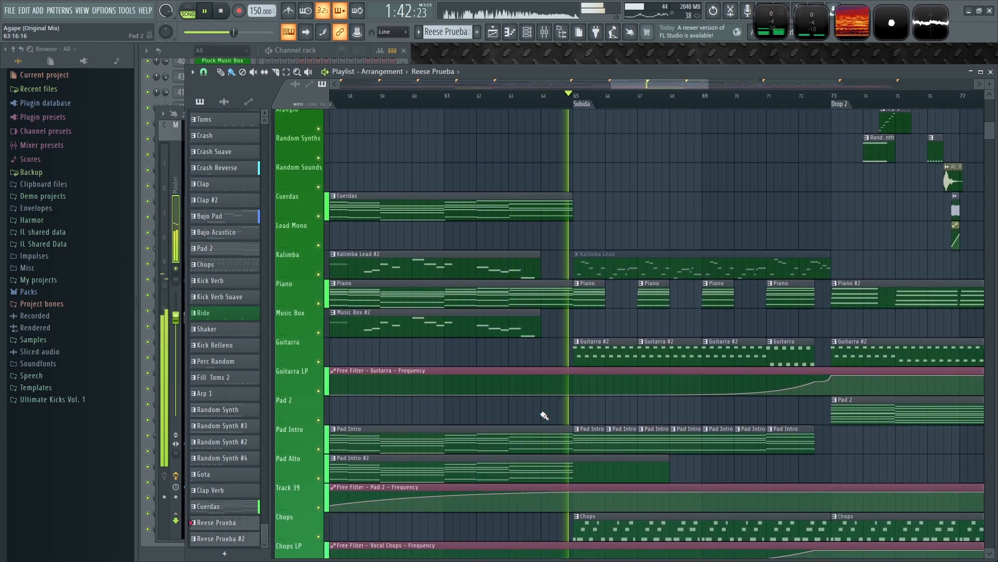
{"action": "scroll", "coordinate": [545, 415], "scroll_direction": "down", "scroll_amount": 3}
{"action": "key", "text": "space"}
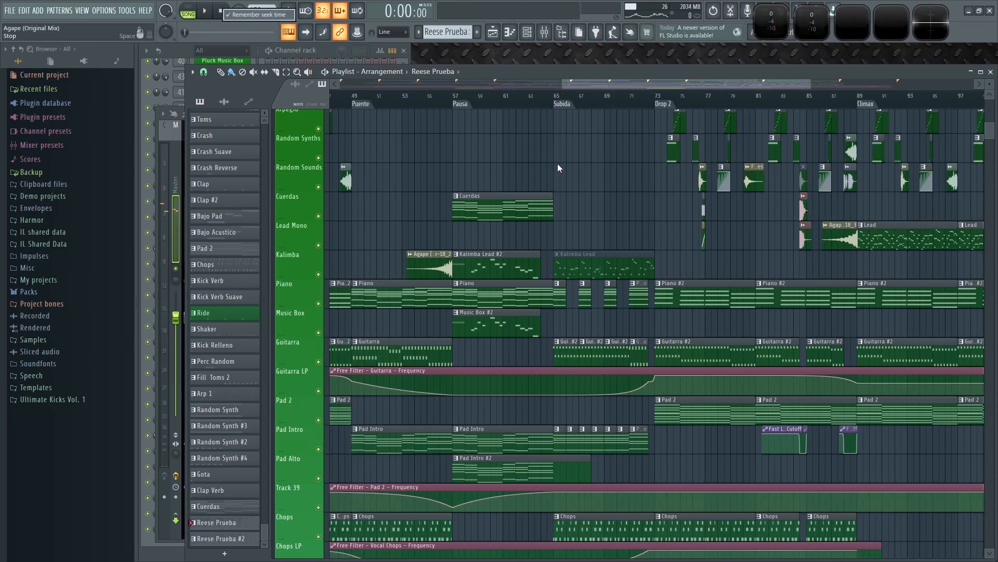
Step: Look over the synth tracks in the playlist, and show the mixer with tall, enlarged level meters
{"action": "key", "text": "F9"}
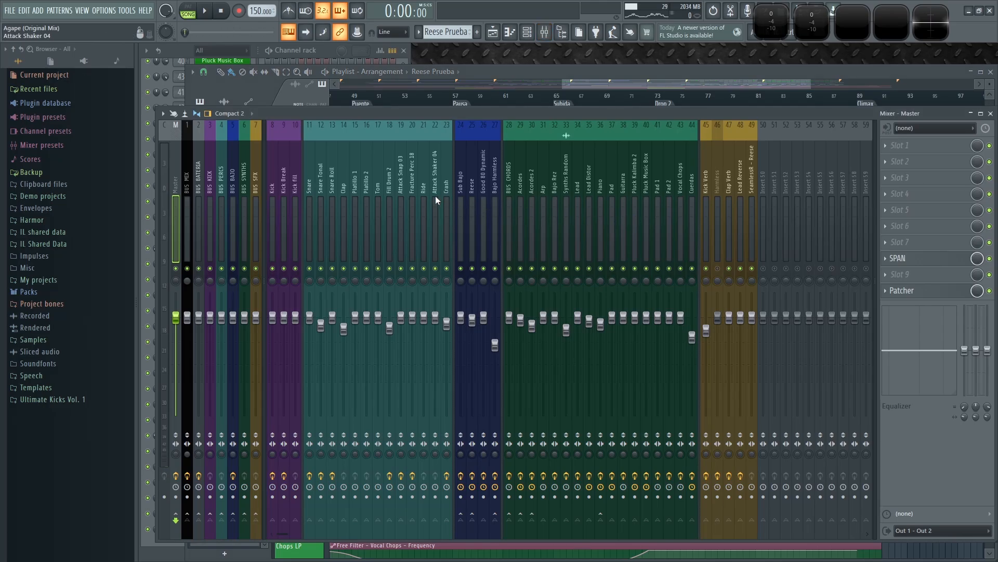
{"action": "left_click", "coordinate": [612, 71]}
{"action": "scroll", "coordinate": [687, 255], "scroll_direction": "down", "scroll_amount": 3}
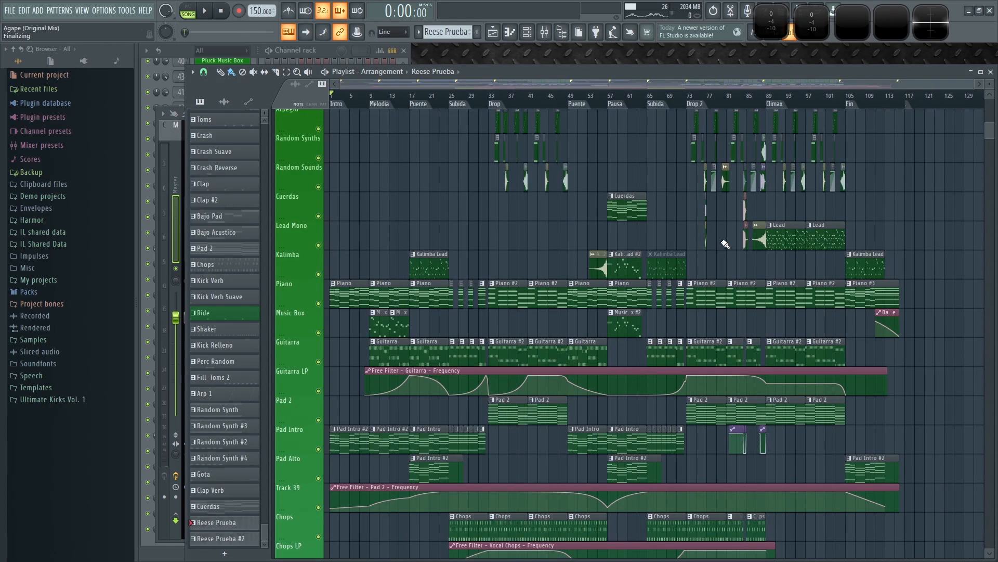
{"action": "left_click_drag", "start_coordinate": [721, 239], "coordinate": [557, 373]}
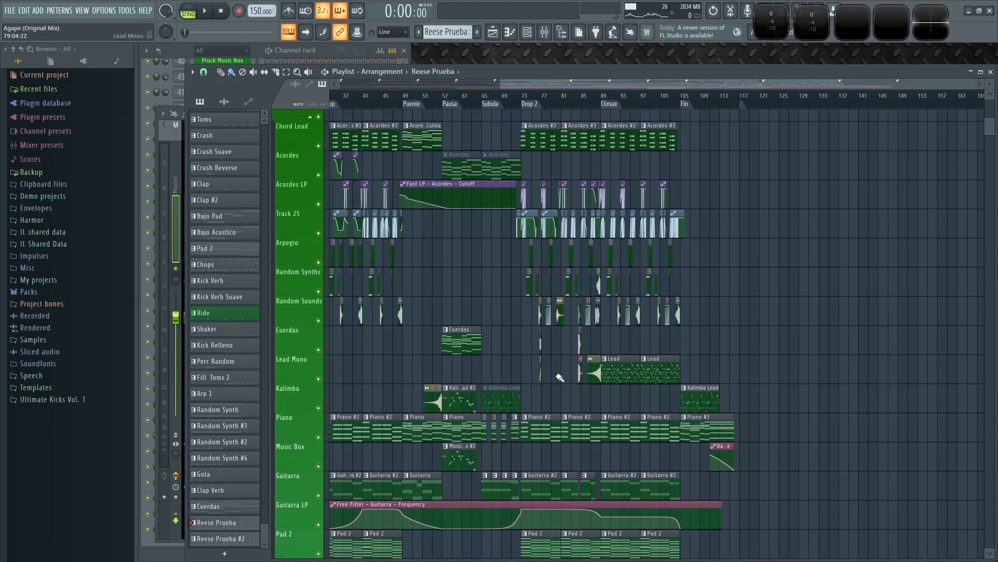
{"action": "key", "text": "F9"}
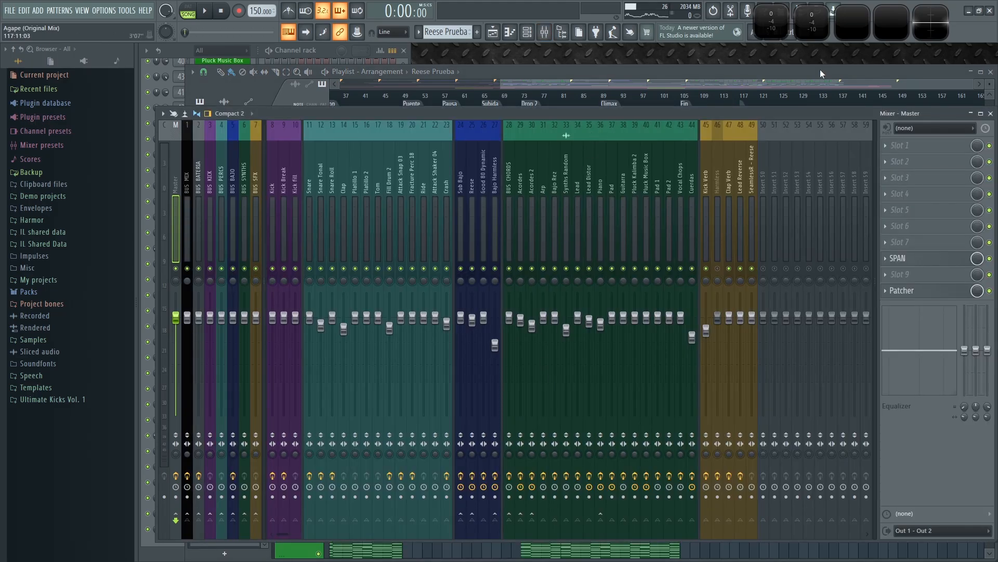
{"action": "left_click", "coordinate": [812, 25]}
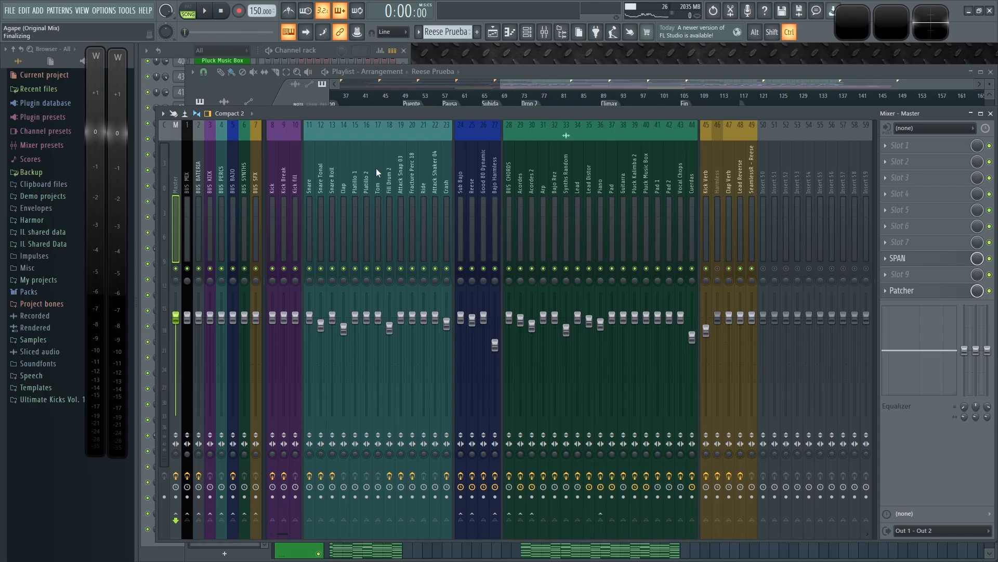
Step: Play the song from just before Drop 2 while watching the enlarged level meters, and stop it
{"action": "key", "text": "space"}
{"action": "left_click", "coordinate": [557, 68]}
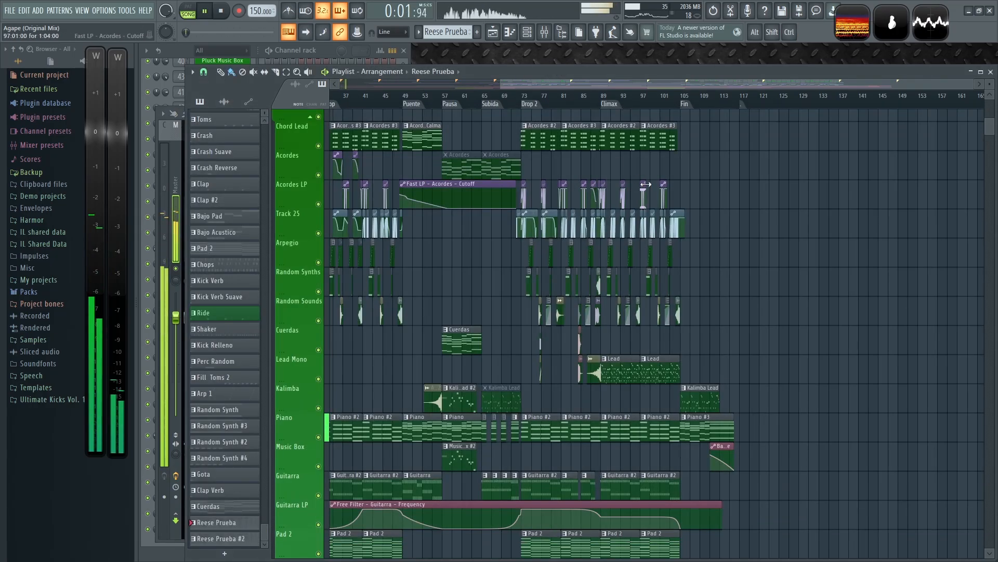
{"action": "key", "text": "space"}
{"action": "scroll", "coordinate": [618, 143], "scroll_direction": "up", "scroll_amount": 5}
{"action": "left_click_drag", "start_coordinate": [720, 352], "coordinate": [475, 401]}
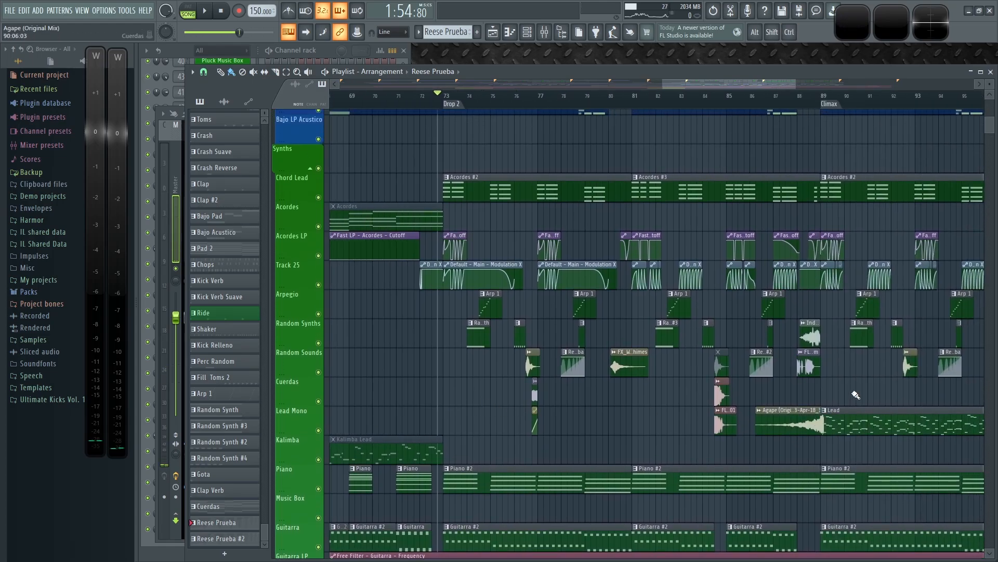
{"action": "left_click_drag", "start_coordinate": [856, 395], "coordinate": [479, 400]}
{"action": "left_click_drag", "start_coordinate": [426, 145], "coordinate": [700, 171]}
{"action": "left_click_drag", "start_coordinate": [505, 156], "coordinate": [351, 120]}
{"action": "key", "text": "space"}
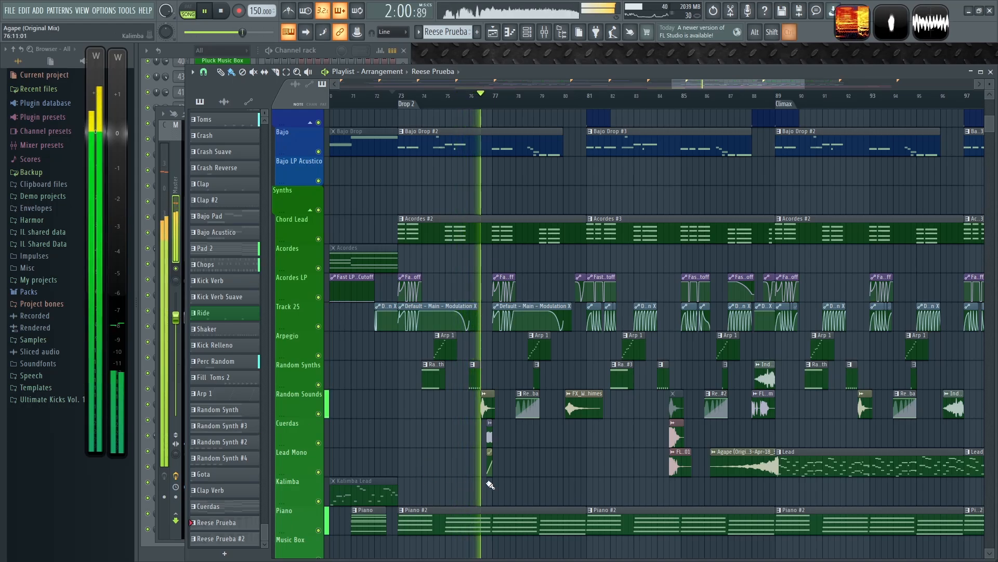
{"action": "scroll", "coordinate": [520, 481], "scroll_direction": "down", "scroll_amount": 3}
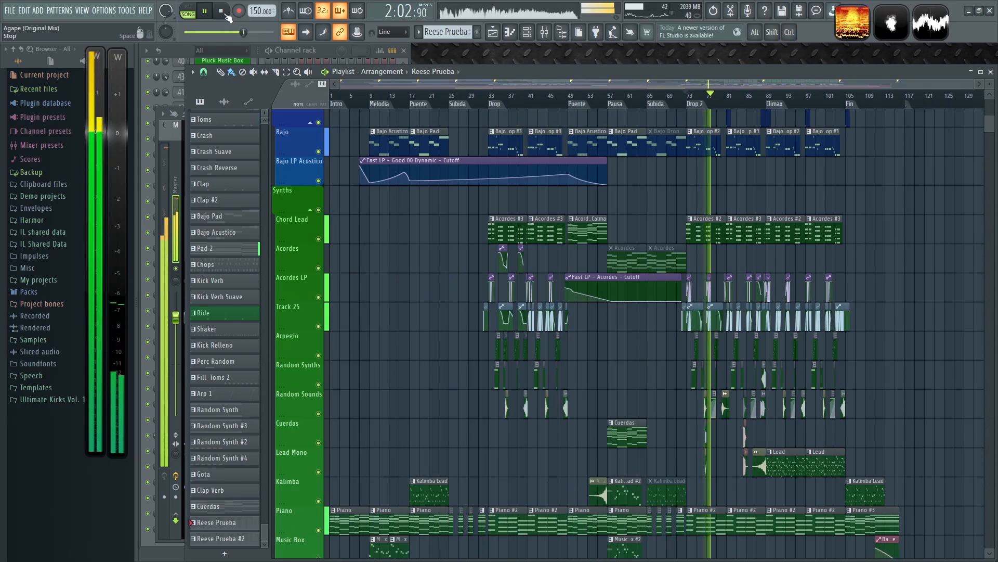
{"action": "left_click", "coordinate": [221, 11]}
Step: Play Drop 2 from bar 74 while examining its drum, bass and synth tracks, and stop playback
{"action": "scroll", "coordinate": [733, 185], "scroll_direction": "up", "scroll_amount": 3}
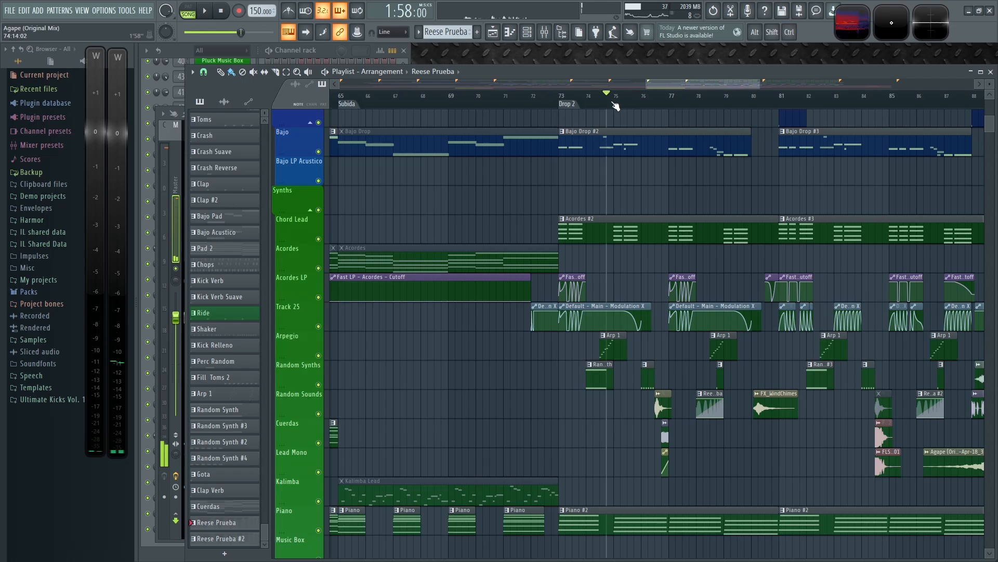
{"action": "key", "text": "space"}
{"action": "scroll", "coordinate": [697, 494], "scroll_direction": "up", "scroll_amount": 4}
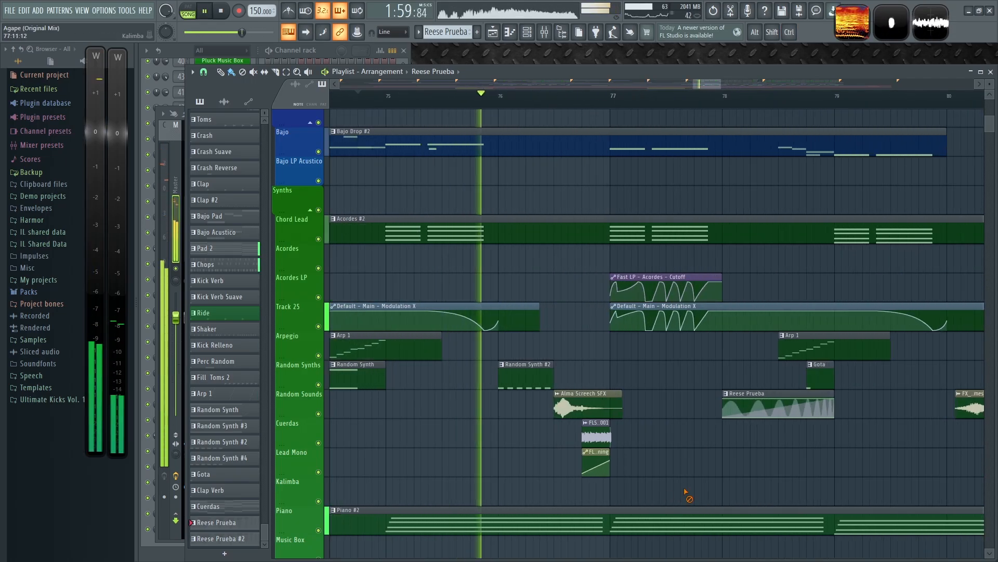
{"action": "scroll", "coordinate": [686, 493], "scroll_direction": "up", "scroll_amount": 6}
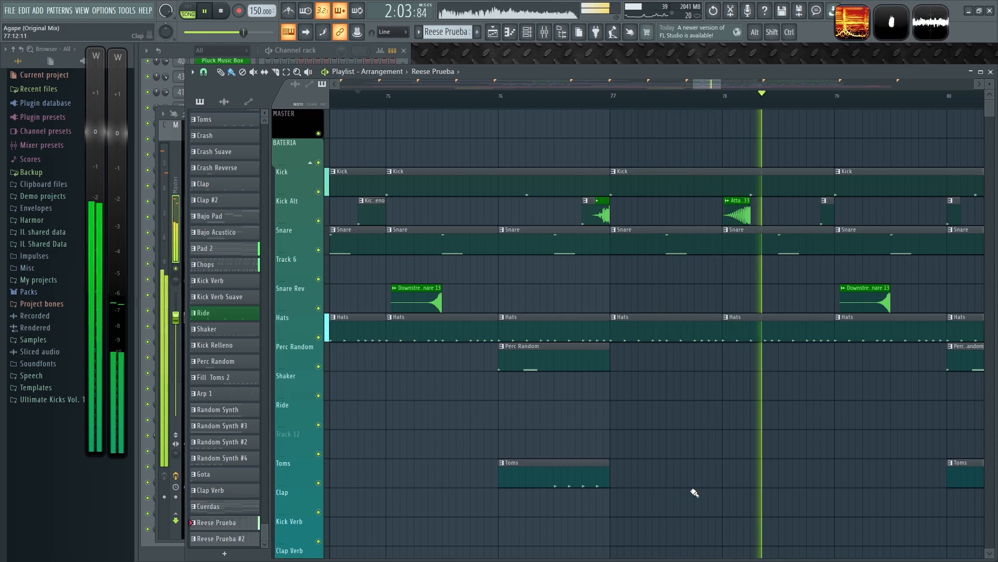
{"action": "scroll", "coordinate": [696, 497], "scroll_direction": "down", "scroll_amount": 3}
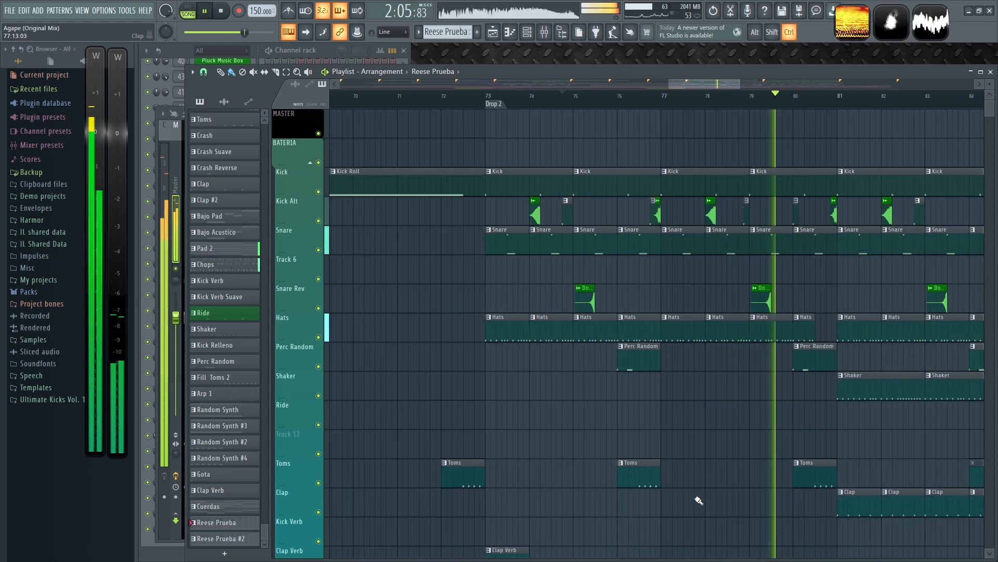
{"action": "scroll", "coordinate": [702, 507], "scroll_direction": "down", "scroll_amount": 3}
{"action": "scroll", "coordinate": [653, 383], "scroll_direction": "down", "scroll_amount": 5}
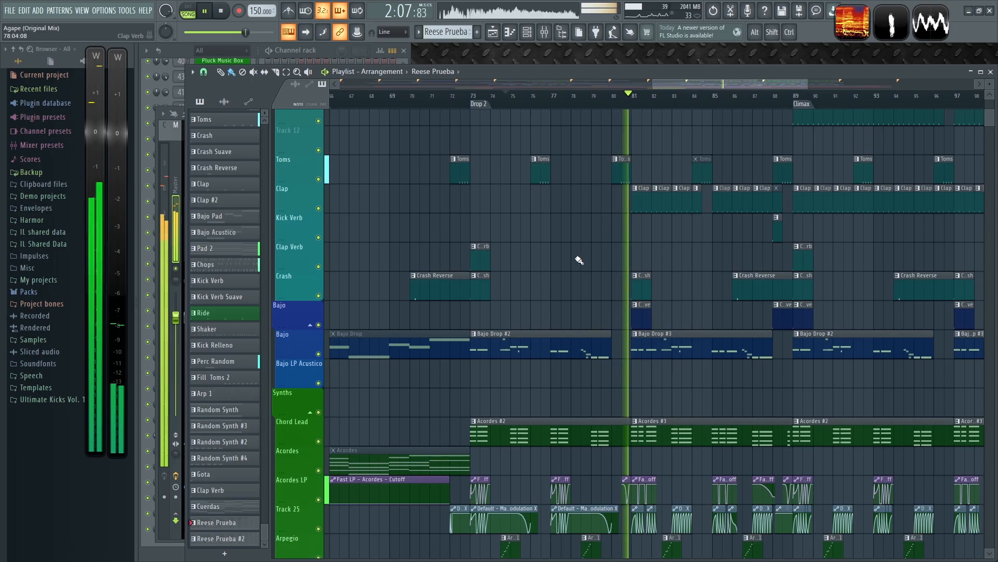
{"action": "scroll", "coordinate": [583, 265], "scroll_direction": "down", "scroll_amount": 3}
{"action": "scroll", "coordinate": [586, 264], "scroll_direction": "down", "scroll_amount": 5}
{"action": "key", "text": "space"}
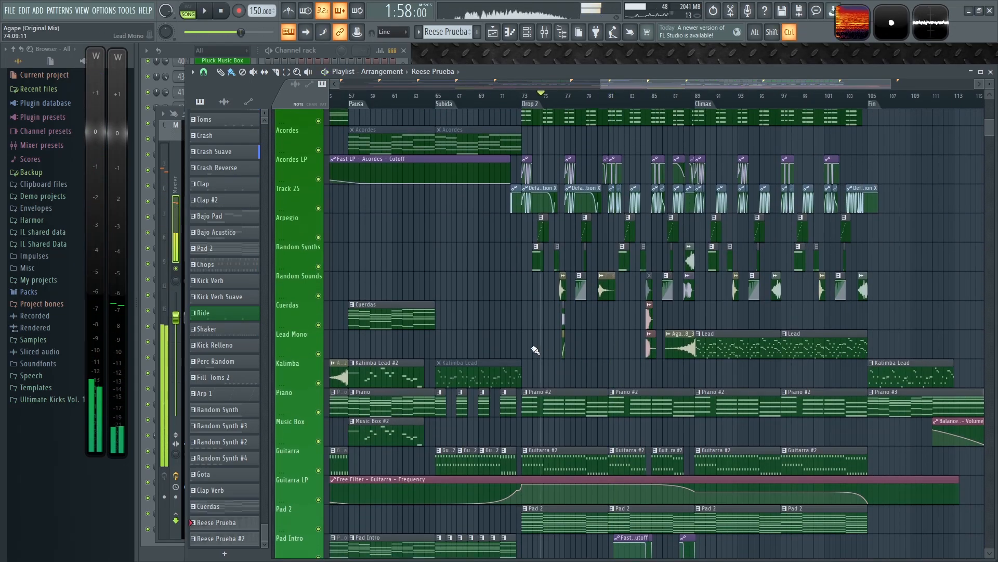
Step: Solo the kick tracks and the Piano track in the mixer together with their buses
{"action": "scroll", "coordinate": [572, 354], "scroll_direction": "up", "scroll_amount": 5}
{"action": "scroll", "coordinate": [585, 369], "scroll_direction": "right", "scroll_amount": 1}
{"action": "key", "text": "F9"}
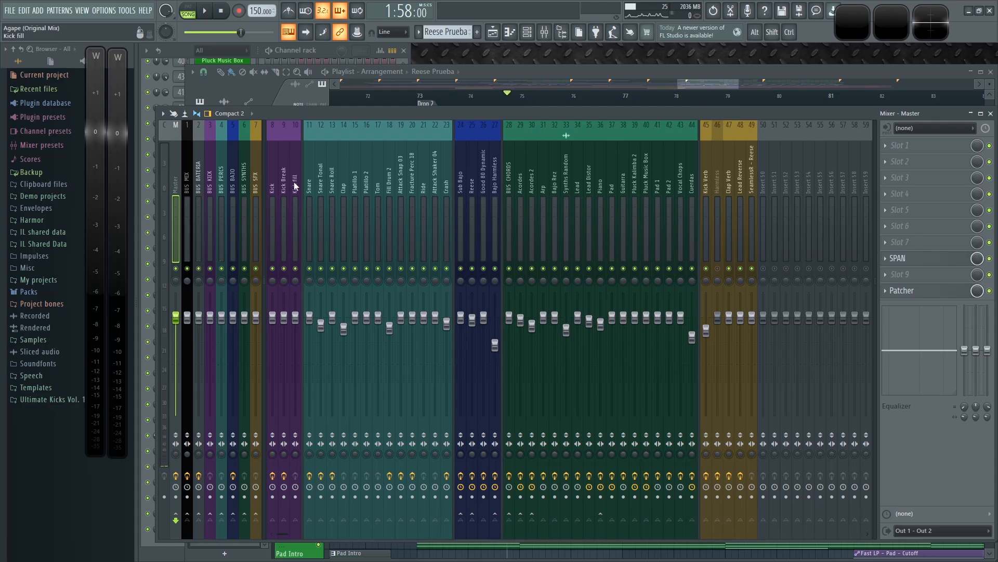
{"action": "key", "text": "ctrl"}
{"action": "right_click", "coordinate": [222, 268]}
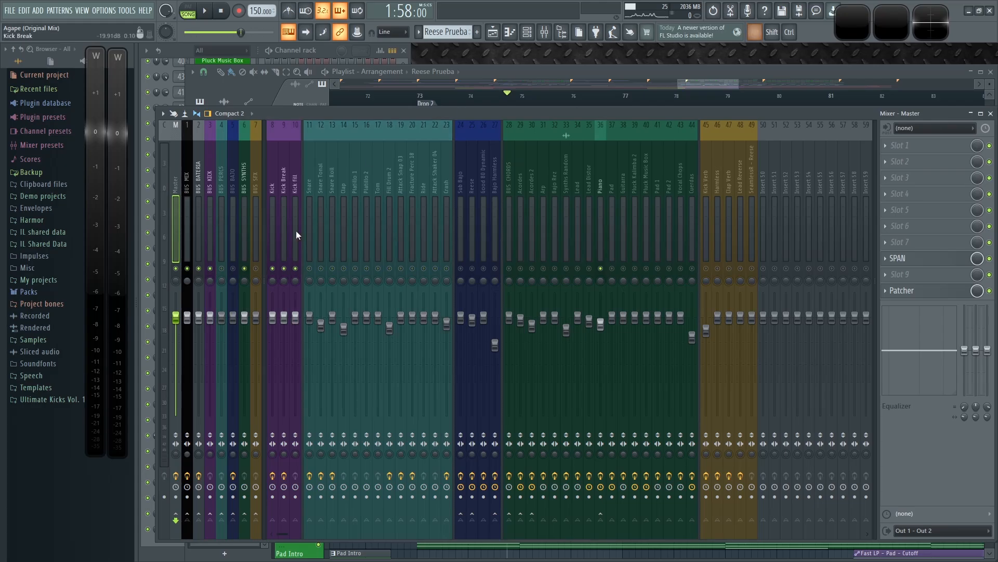
Step: Audition the soloed kick and piano, set the song position to the start of Drop 2, and return to the mixer
{"action": "key", "text": "space"}
{"action": "left_click", "coordinate": [560, 70]}
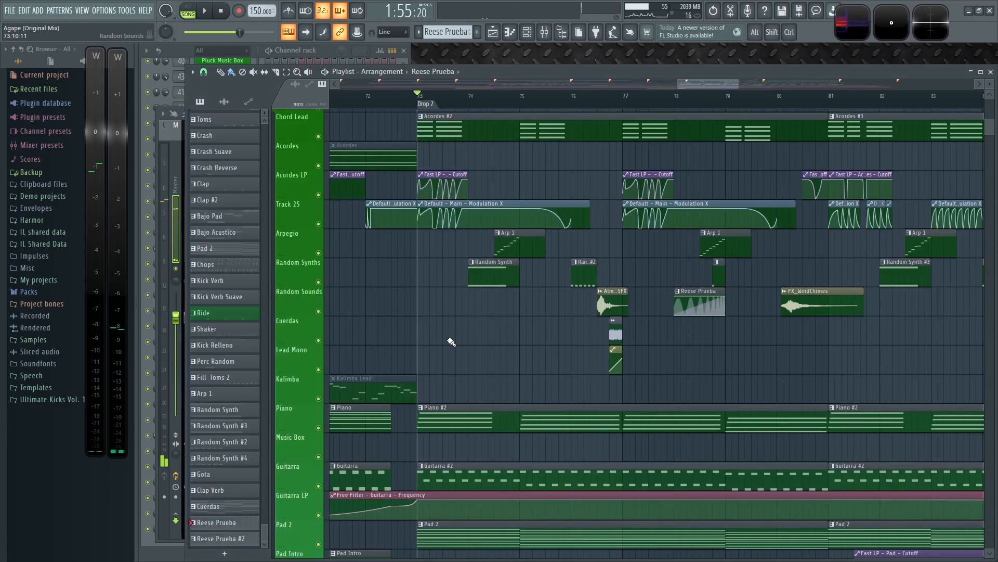
{"action": "key", "text": "F9"}
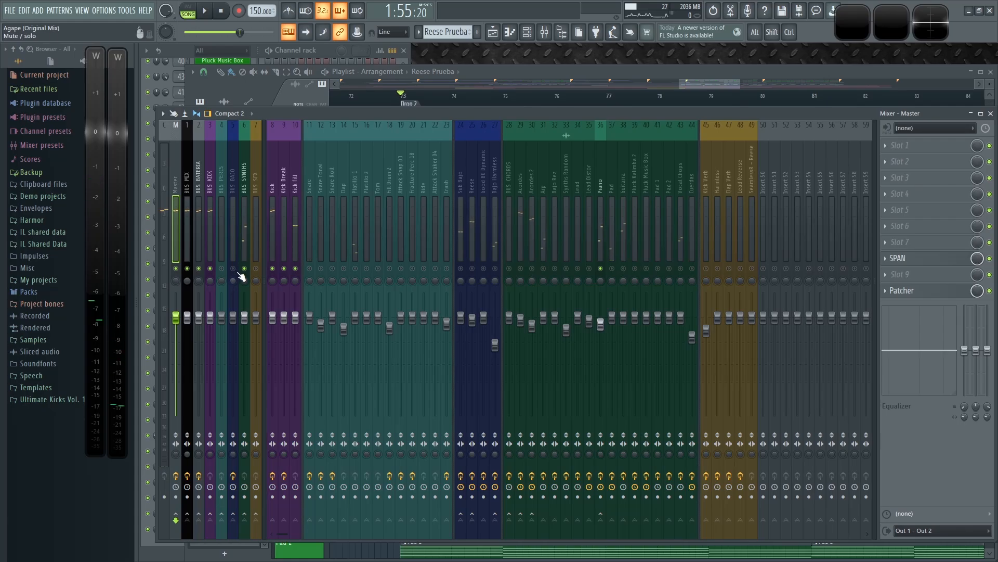
Step: Play the start of Drop 2 with the kick and piano soloed, examining its frequencies in the enlarged Wave Candy spectrum display
{"action": "key", "text": "space"}
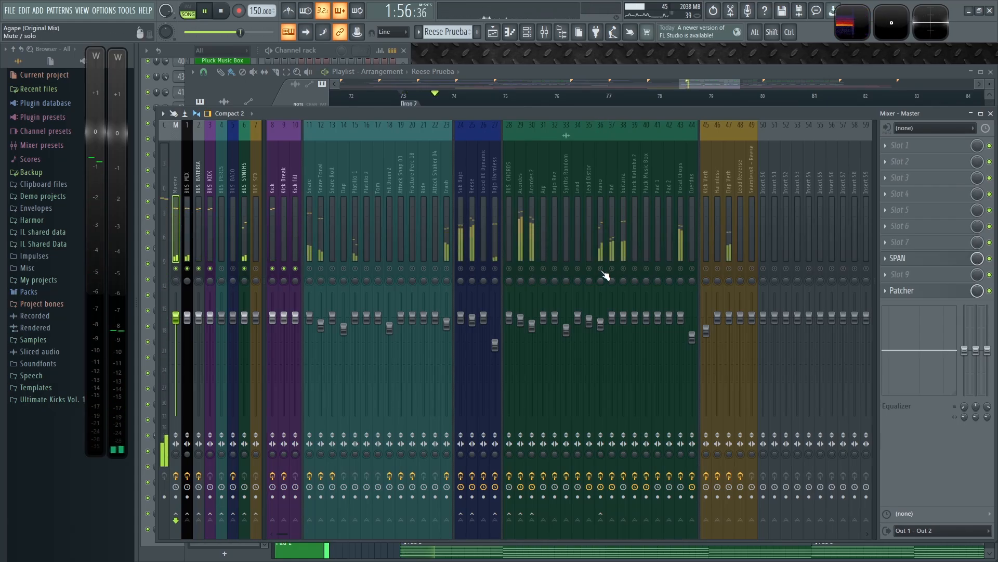
{"action": "key", "text": "space"}
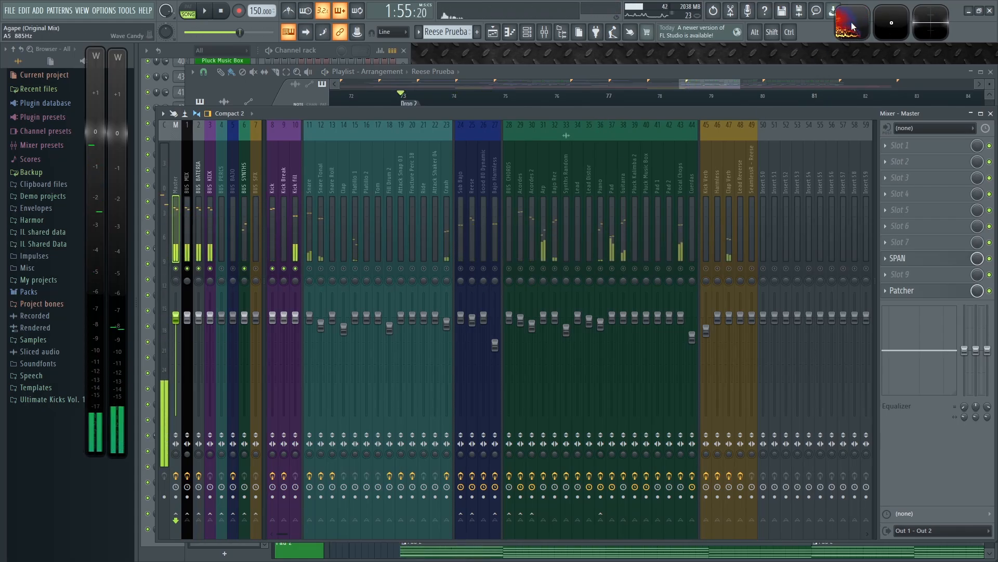
{"action": "double_click", "coordinate": [854, 23]}
{"action": "key", "text": "space"}
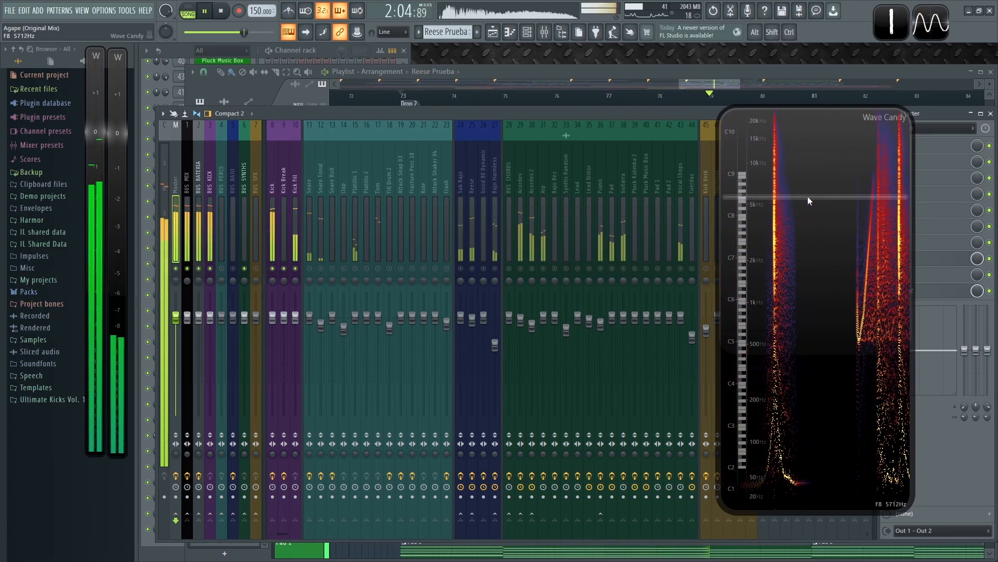
{"action": "double_click", "coordinate": [835, 238]}
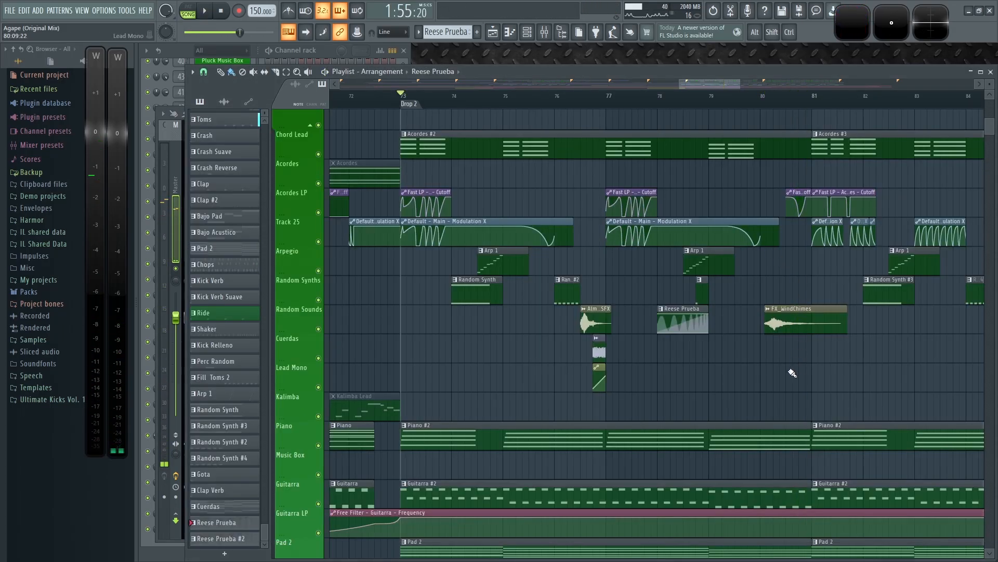
Step: Locate the Gota clip's FX Gota de Agua channel in the channel rack and assign it to mixer track 50
{"action": "scroll", "coordinate": [720, 384], "scroll_direction": "up", "scroll_amount": 5}
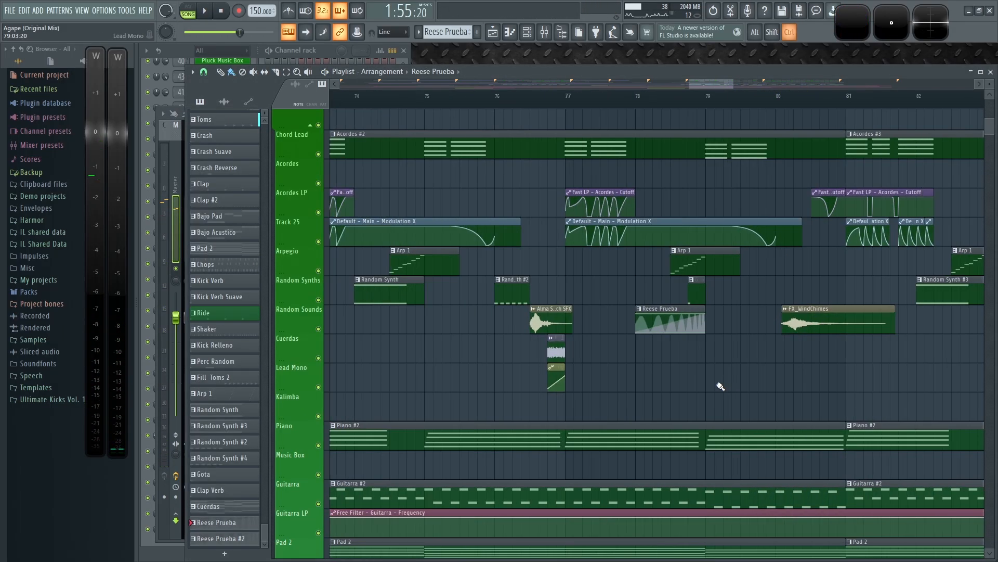
{"action": "left_click", "coordinate": [332, 55]}
{"action": "scroll", "coordinate": [346, 350], "scroll_direction": "up", "scroll_amount": 8}
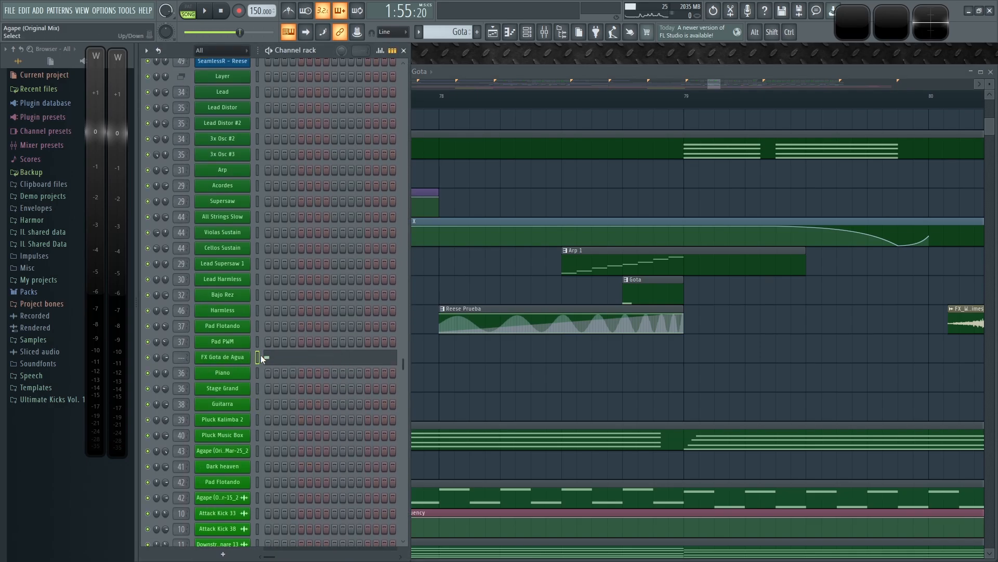
{"action": "key", "text": "F9"}
Step: Give the FX Gota de Agua mixer track the orange colour of the neighbouring SeamlessR - Reese track and route it to BUS SFX
{"action": "middle_click", "coordinate": [762, 184]}
{"action": "middle_click", "coordinate": [752, 184]}
{"action": "middle_click", "coordinate": [753, 184]}
{"action": "key", "text": "Return"}
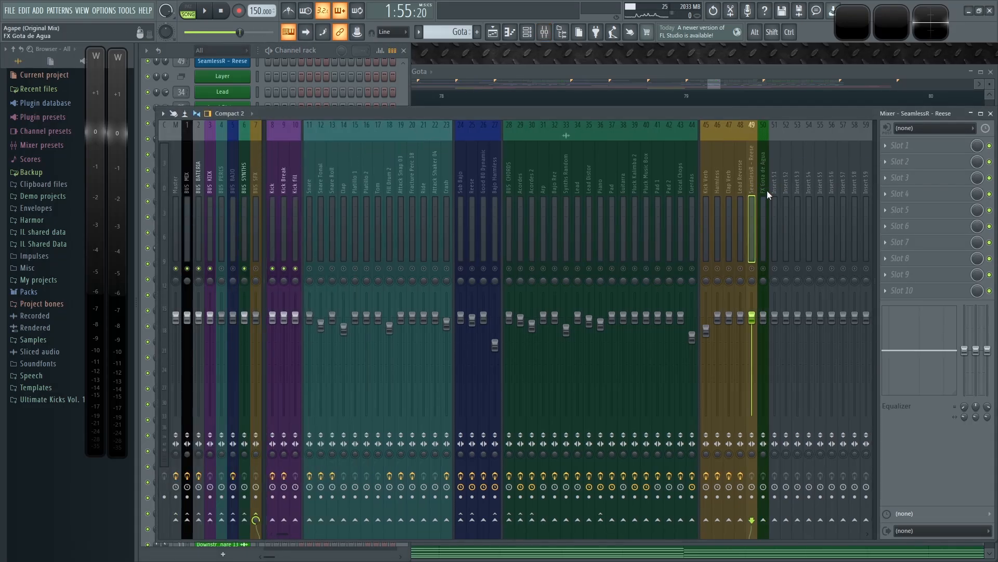
{"action": "middle_click", "coordinate": [766, 190]}
{"action": "key", "text": "F3"}
{"action": "key", "text": "Return"}
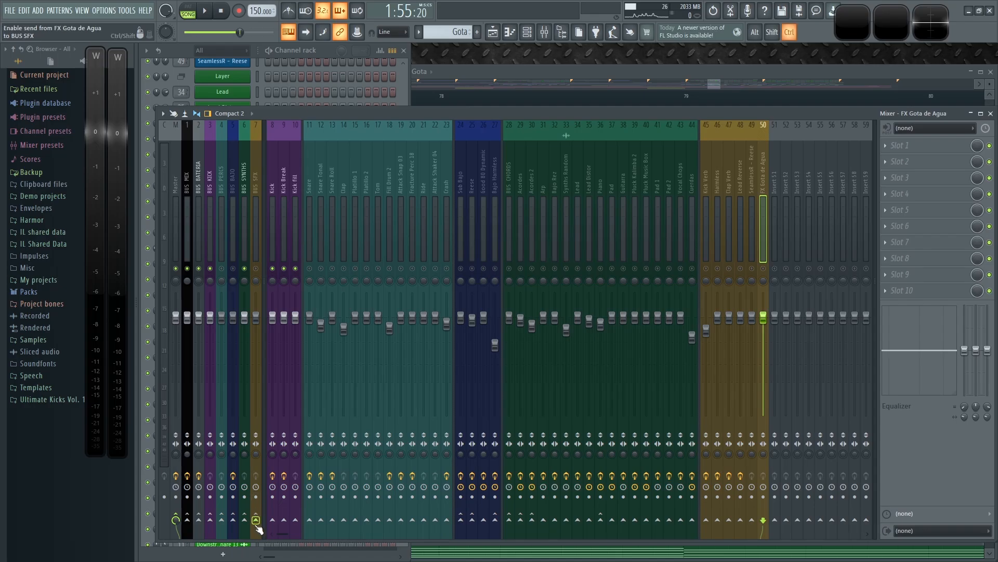
{"action": "key", "text": "F9"}
Step: Play the song from the start of Drop 2, following its clips in the playlist, and return to the mixer
{"action": "key", "text": "space"}
{"action": "scroll", "coordinate": [716, 350], "scroll_direction": "down", "scroll_amount": 8}
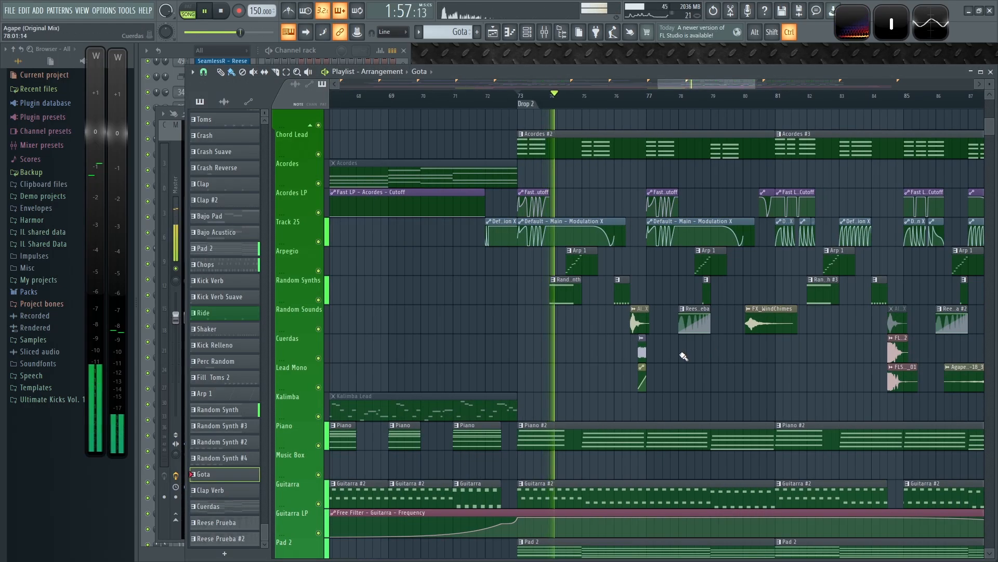
{"action": "scroll", "coordinate": [686, 364], "scroll_direction": "up", "scroll_amount": 3}
{"action": "key", "text": "F9"}
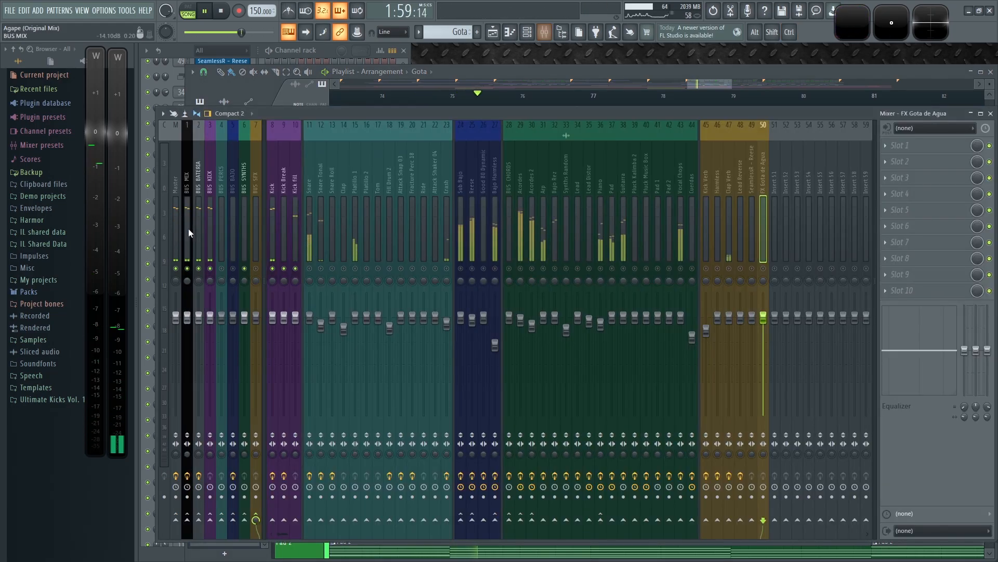
Step: Load Fruity Limiter into the first effect slot of BUS KICK and enlarge its window to view the kick peaks
{"action": "left_click", "coordinate": [210, 179]}
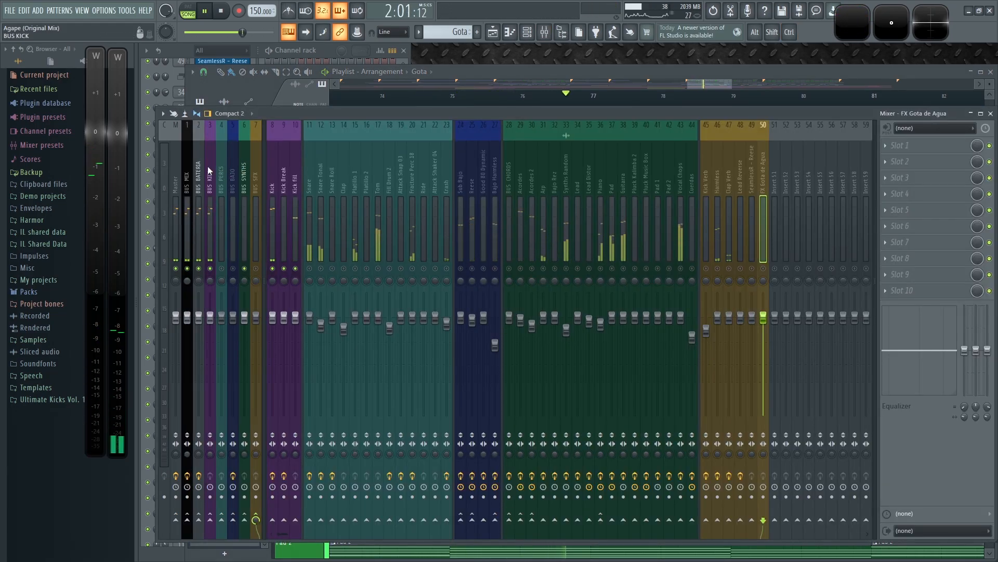
{"action": "left_click", "coordinate": [900, 145]}
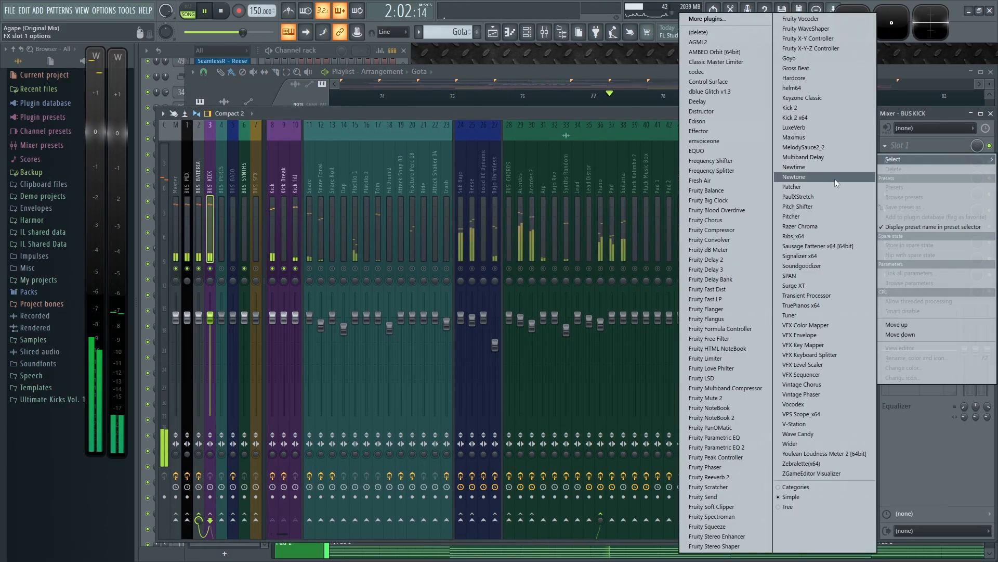
{"action": "left_click", "coordinate": [723, 358]}
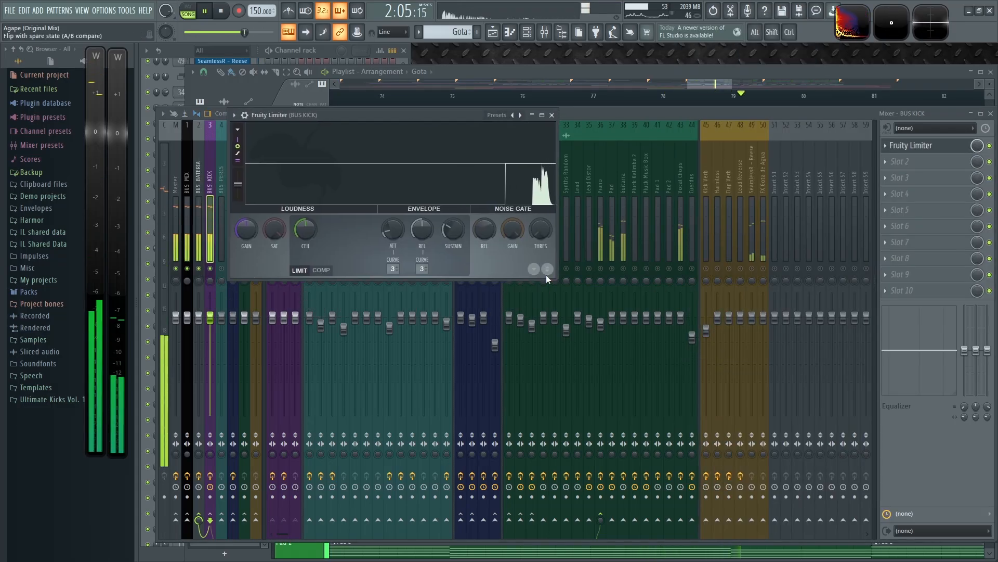
{"action": "left_click_drag", "start_coordinate": [795, 432], "coordinate": [867, 479]}
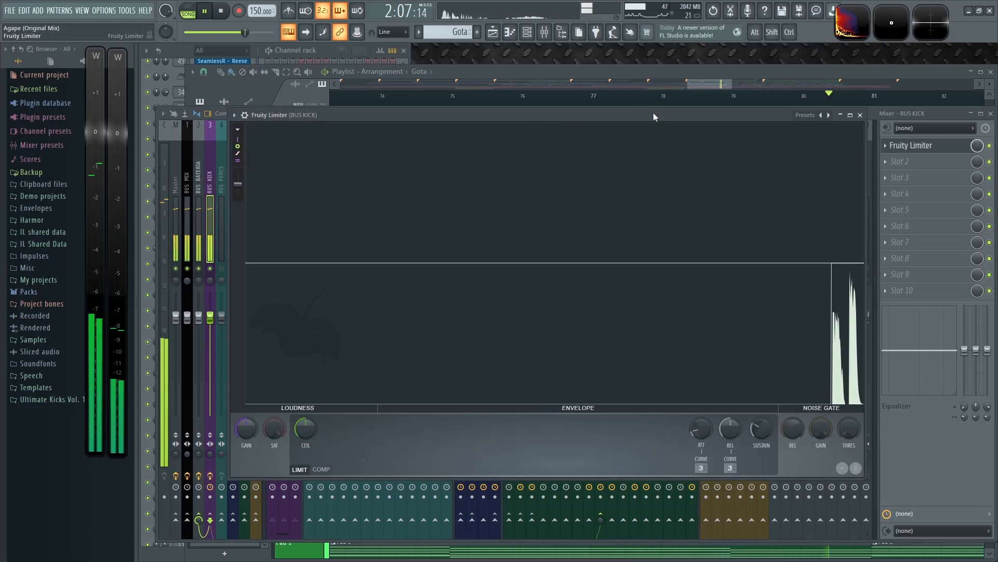
{"action": "left_click_drag", "start_coordinate": [654, 114], "coordinate": [644, 105]}
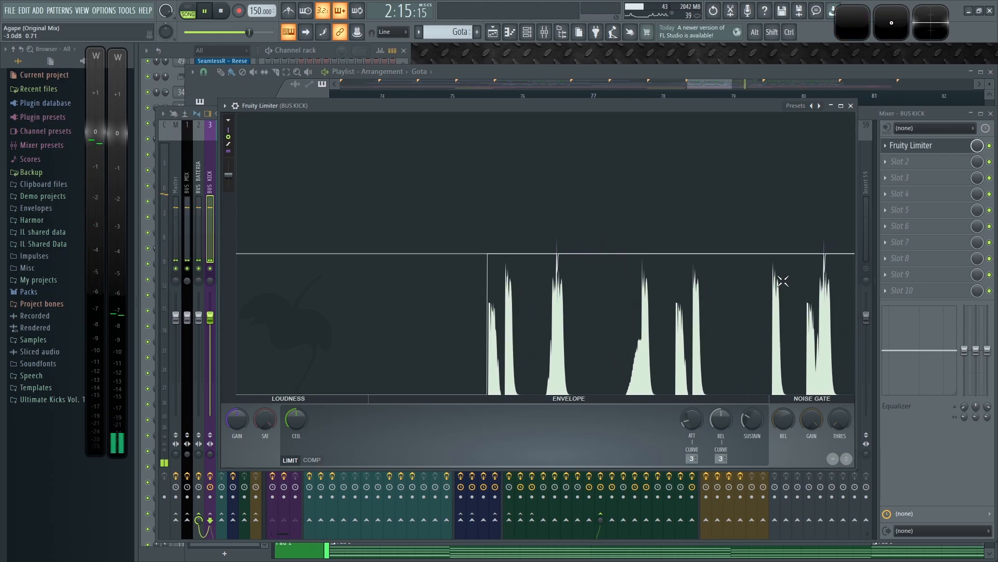
Step: Switch the Fruity Limiter on BUS KICK to compressor mode and replay Drop 2 to inspect the kick peaks
{"action": "key", "text": "space"}
{"action": "left_click", "coordinate": [312, 460]}
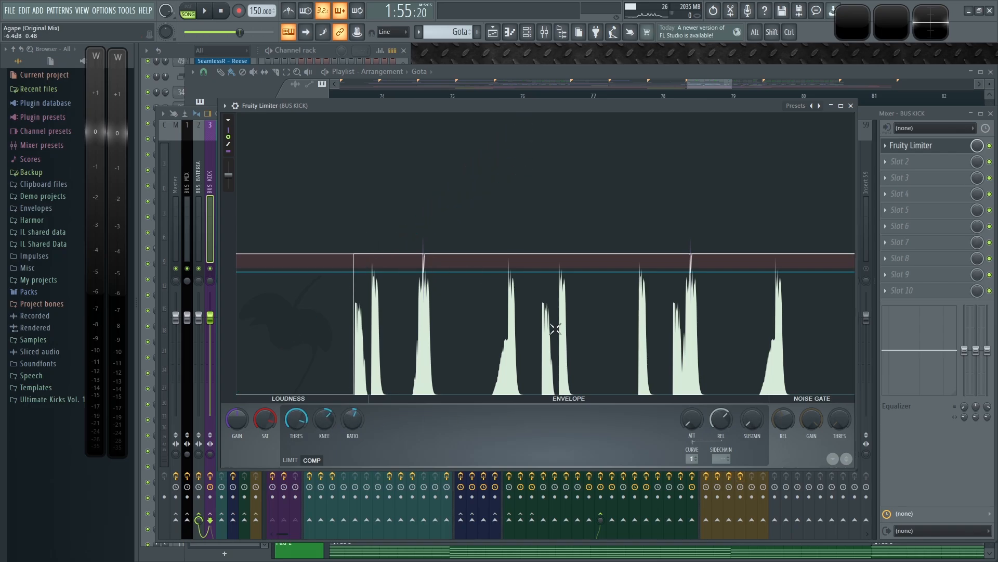
{"action": "key", "text": "space"}
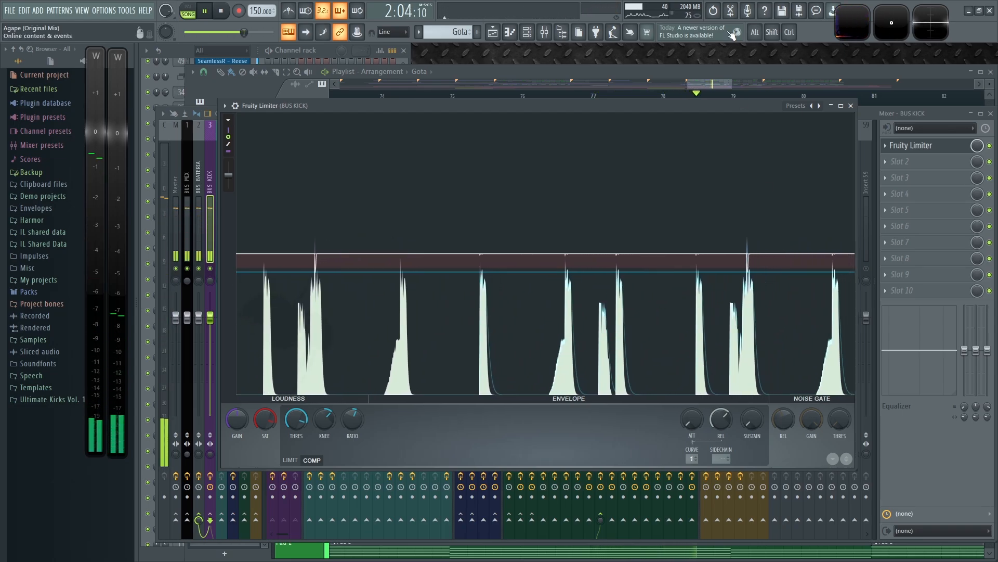
Step: Follow Drop 2 in the playlist, solo BUS PERCS with its tracks in the mixer, and stop playback after listening
{"action": "left_click", "coordinate": [731, 67]}
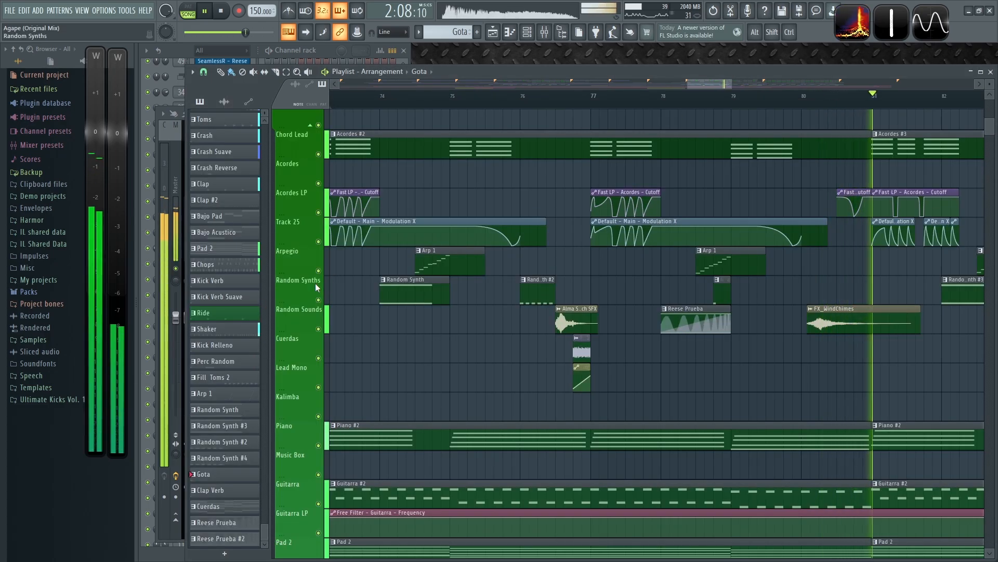
{"action": "key", "text": "F9"}
{"action": "right_click", "coordinate": [226, 270]}
{"action": "key", "text": "space"}
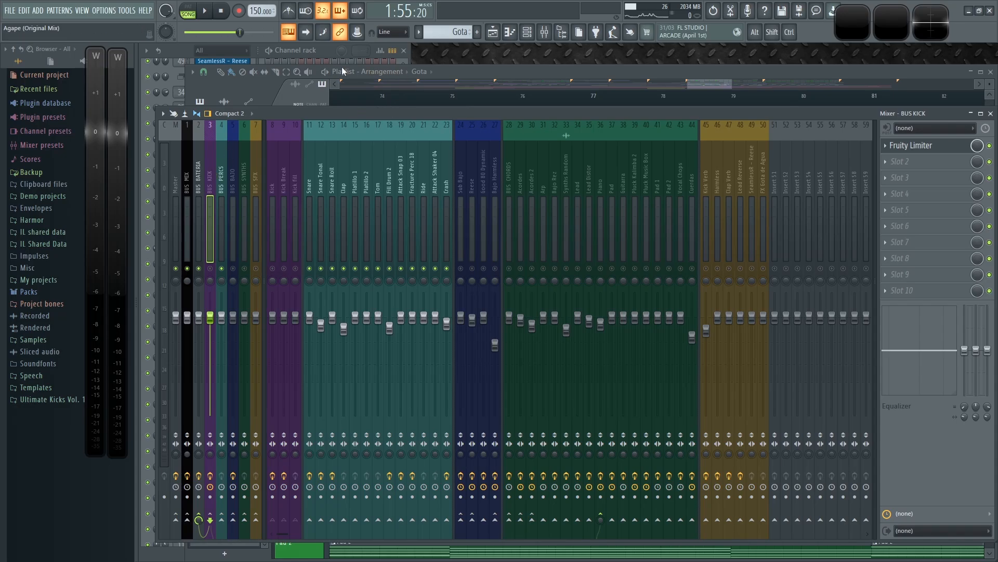
Step: Look over the drum channels at the start of the channel rack, and clear the mixer solo so all tracks are enabled
{"action": "left_click", "coordinate": [326, 50]}
{"action": "scroll", "coordinate": [348, 187], "scroll_direction": "up", "scroll_amount": 15}
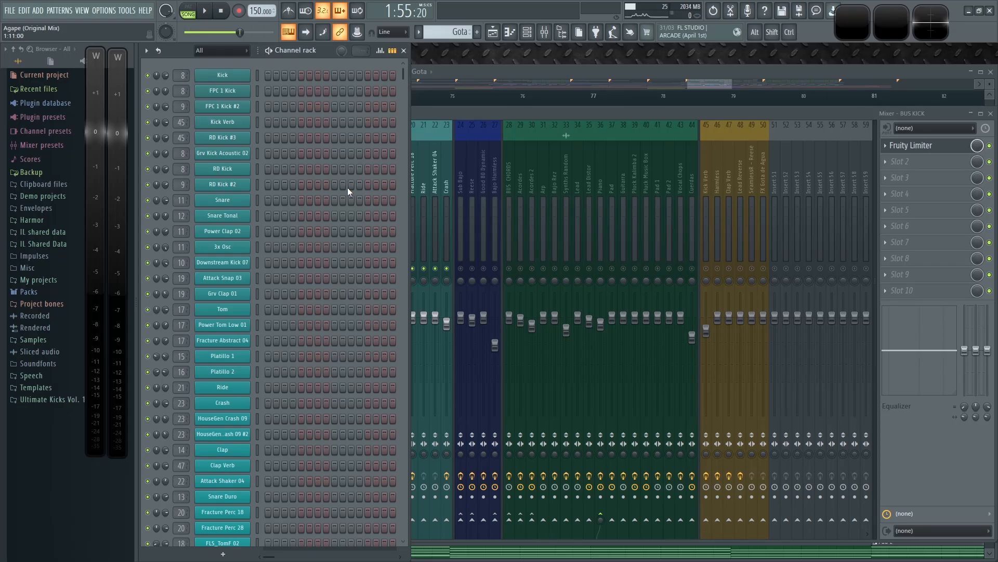
{"action": "left_click", "coordinate": [544, 113]}
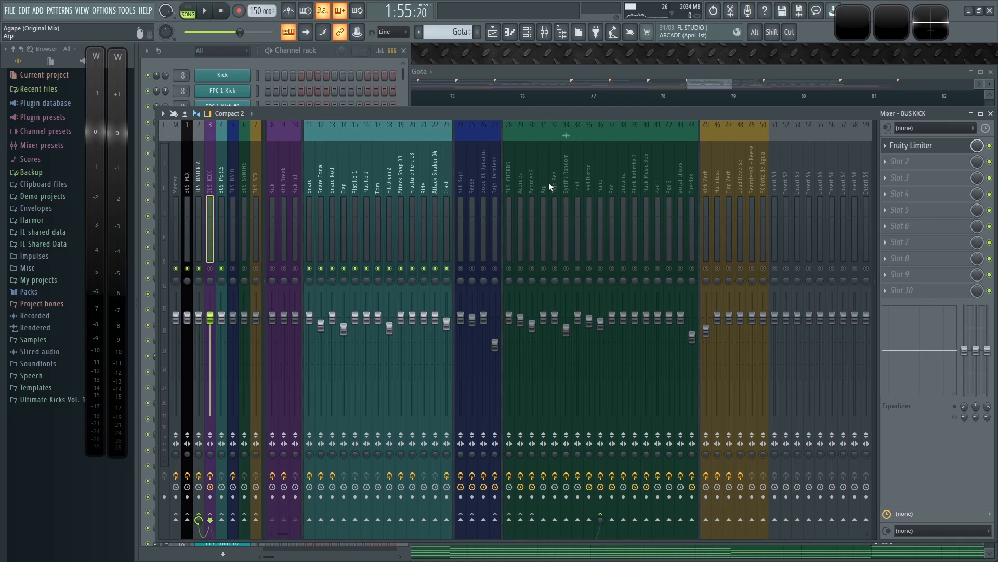
{"action": "left_click", "coordinate": [257, 275]}
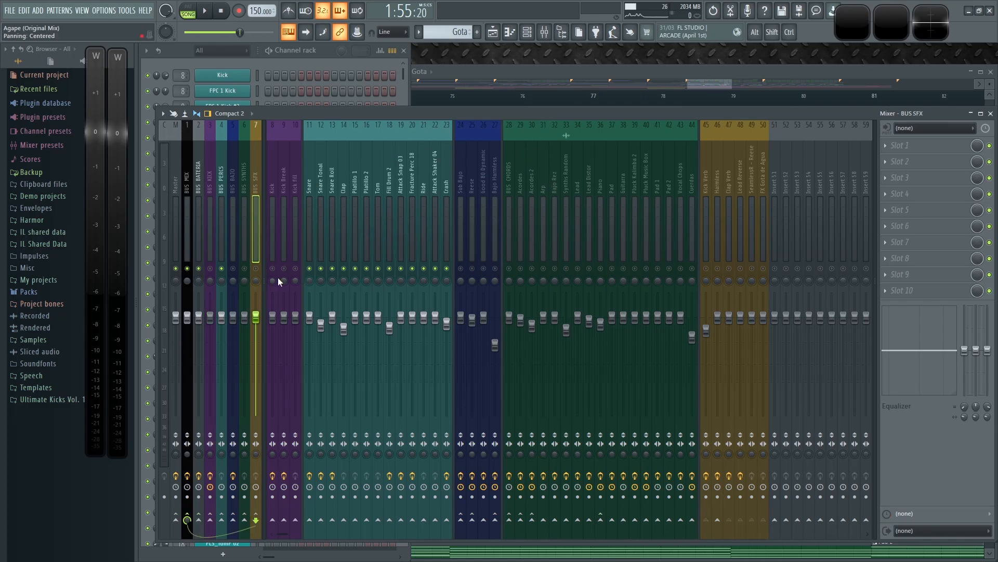
{"action": "left_click", "coordinate": [256, 269], "text": "ctrl"}
{"action": "left_click", "coordinate": [256, 269], "text": "ctrl"}
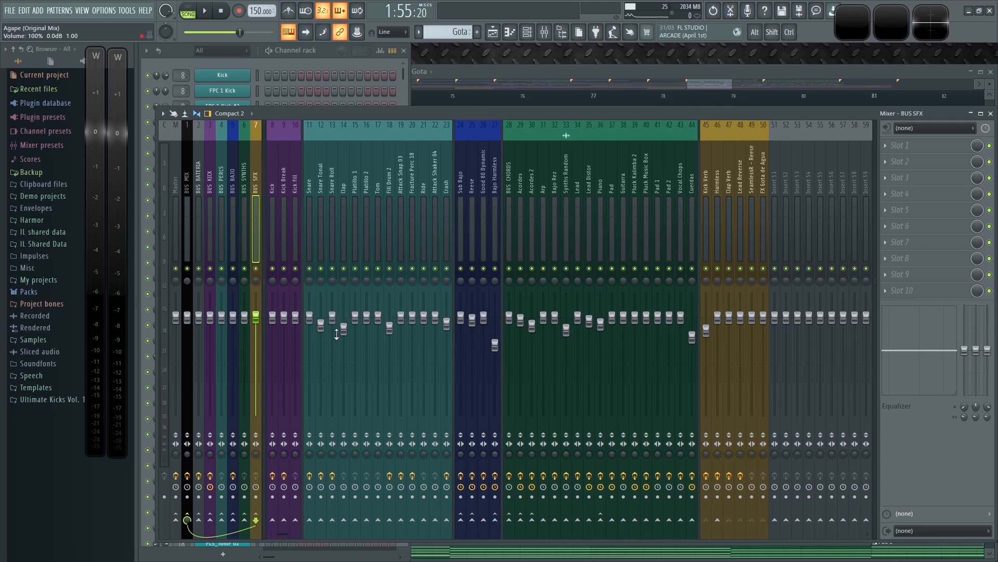
Step: Check the Sub Bajo mixer track, play the full mix from the start of Drop 2, and stop playback in the mixer
{"action": "left_click", "coordinate": [445, 193]}
{"action": "left_click", "coordinate": [463, 176]}
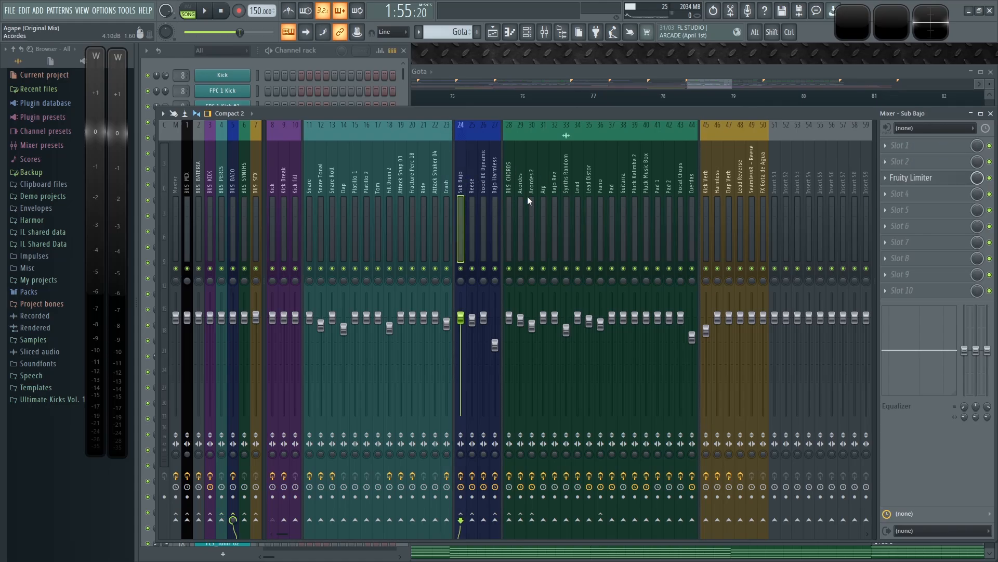
{"action": "left_click", "coordinate": [554, 73]}
{"action": "scroll", "coordinate": [654, 387], "scroll_direction": "down", "scroll_amount": 2}
{"action": "left_click_drag", "start_coordinate": [656, 390], "coordinate": [628, 403]}
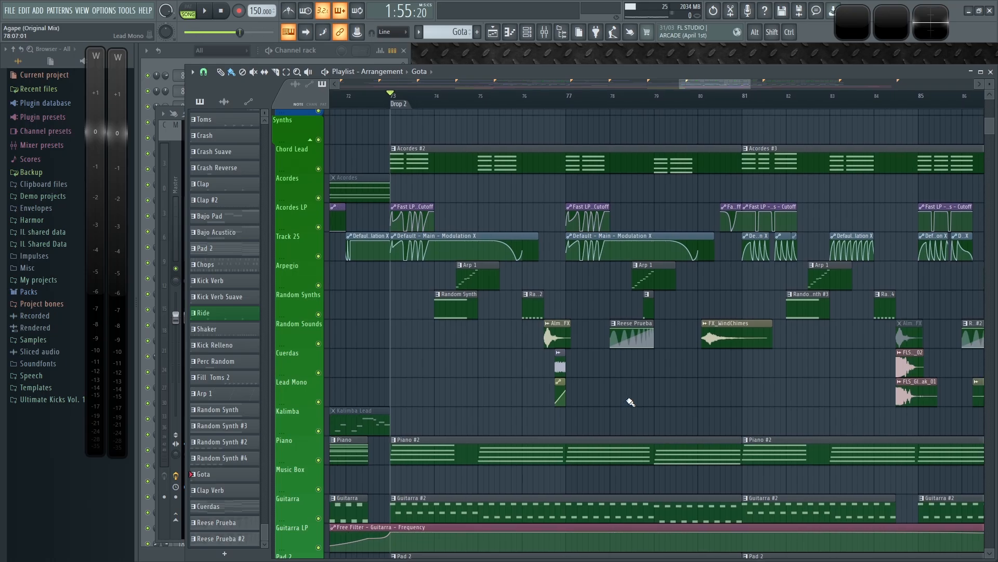
{"action": "key", "text": "space"}
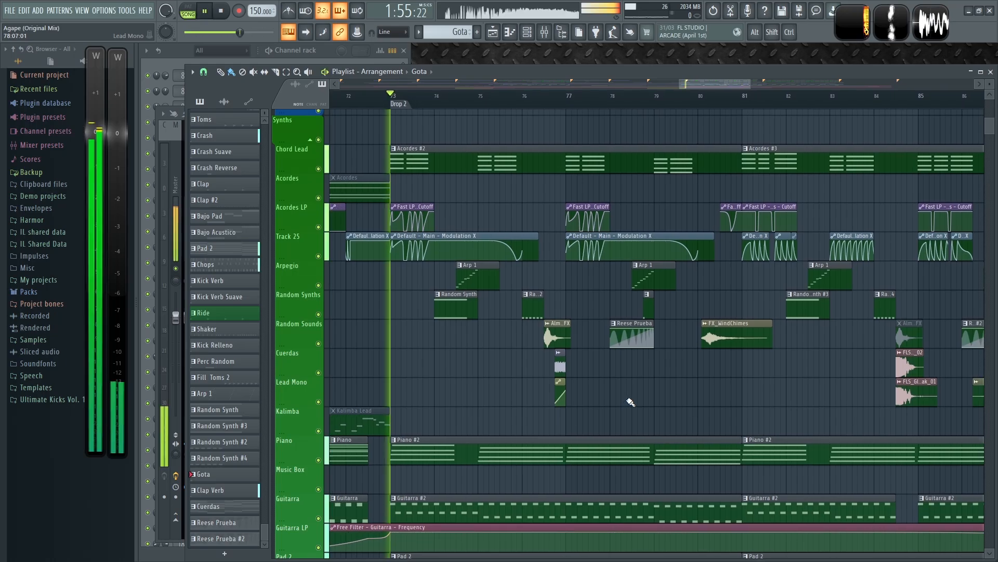
{"action": "key", "text": "F9"}
{"action": "key", "text": "space"}
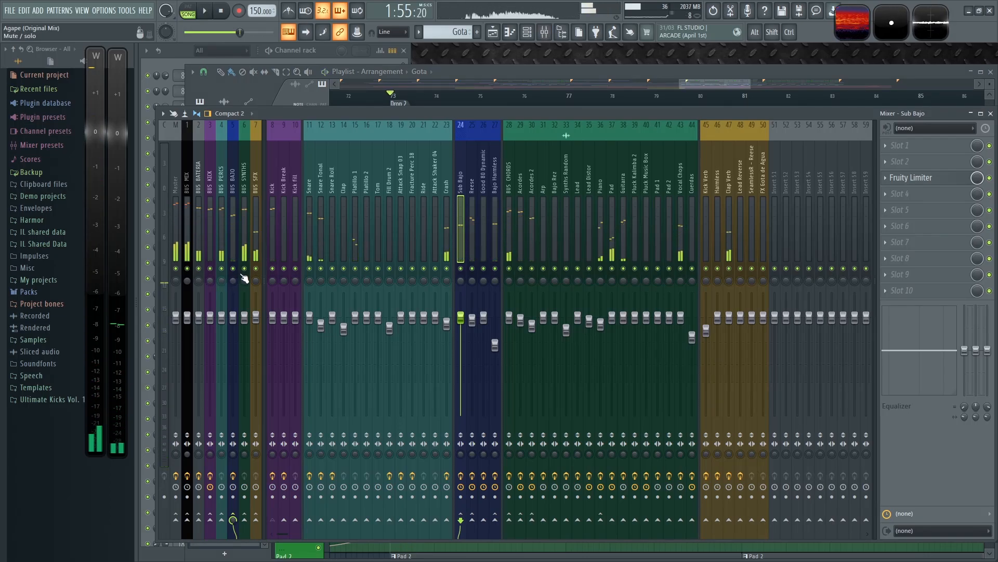
Step: Solo BUS PERCS, enlarge the spectrum display, and narrow the solo to the Crash track while playing the start of Drop 2
{"action": "right_click", "coordinate": [225, 277]}
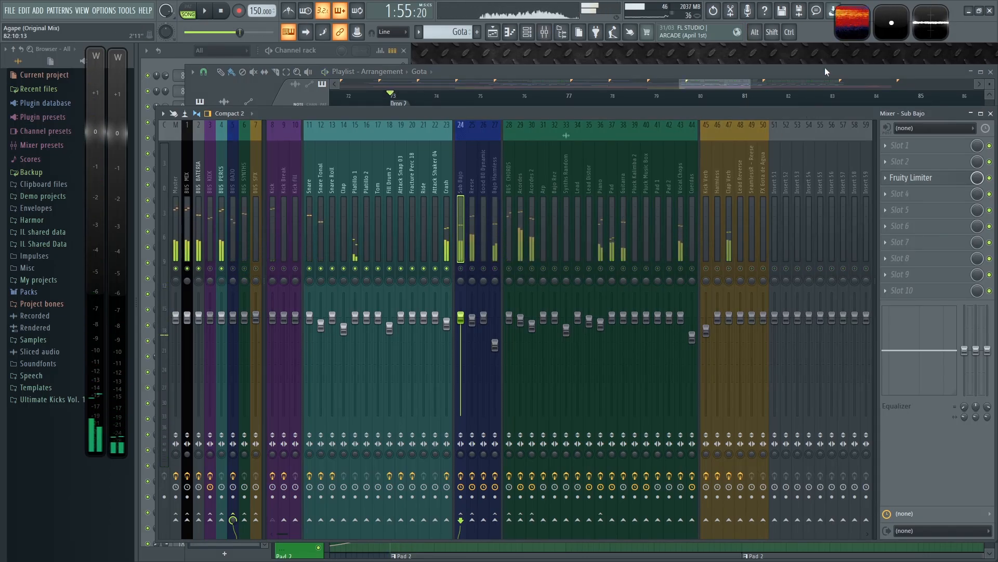
{"action": "left_click", "coordinate": [851, 17]}
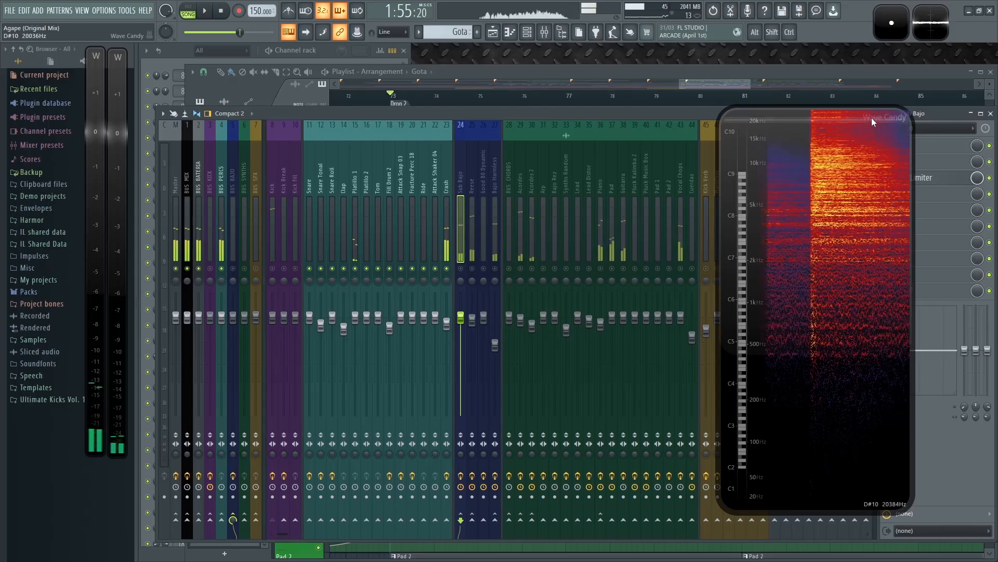
{"action": "left_click", "coordinate": [448, 223]}
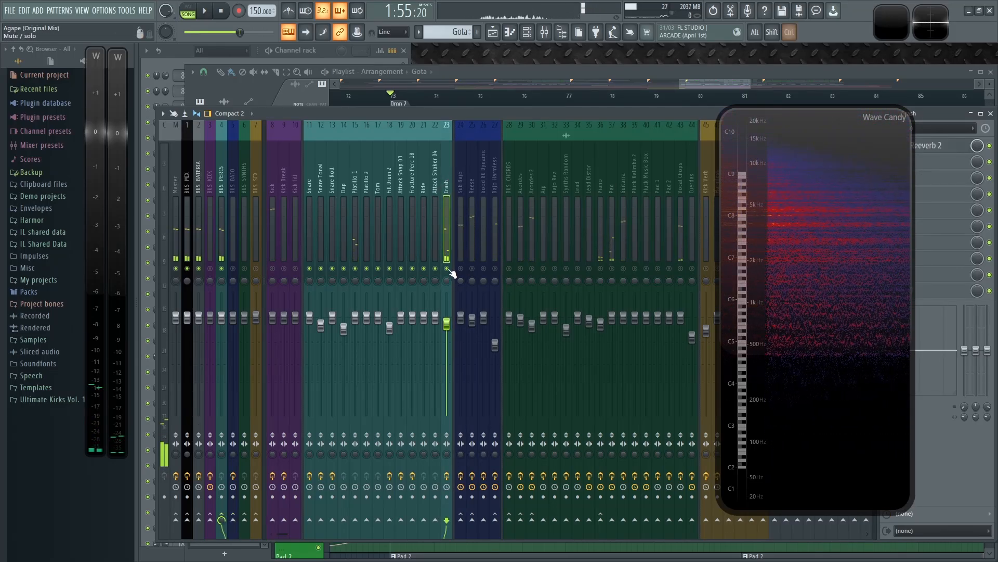
{"action": "key", "text": "space"}
{"action": "key", "text": "space"}
{"action": "key", "text": "space"}
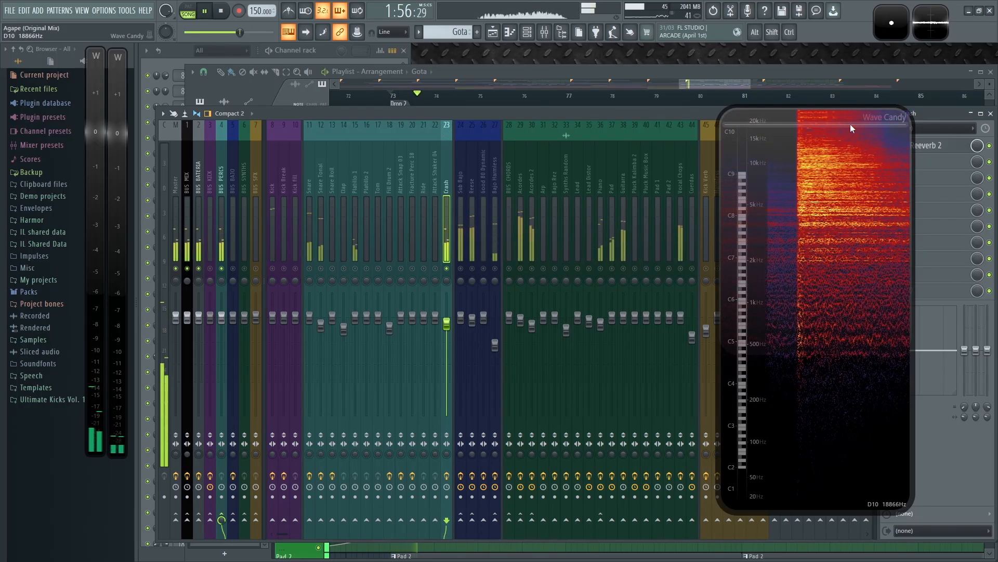
Step: Move the spectrum display clear of the mixer's effects and equalizer, and replay the soloed Crash to examine its high frequencies
{"action": "left_click_drag", "start_coordinate": [841, 209], "coordinate": [628, 209]}
{"action": "key", "text": "space"}
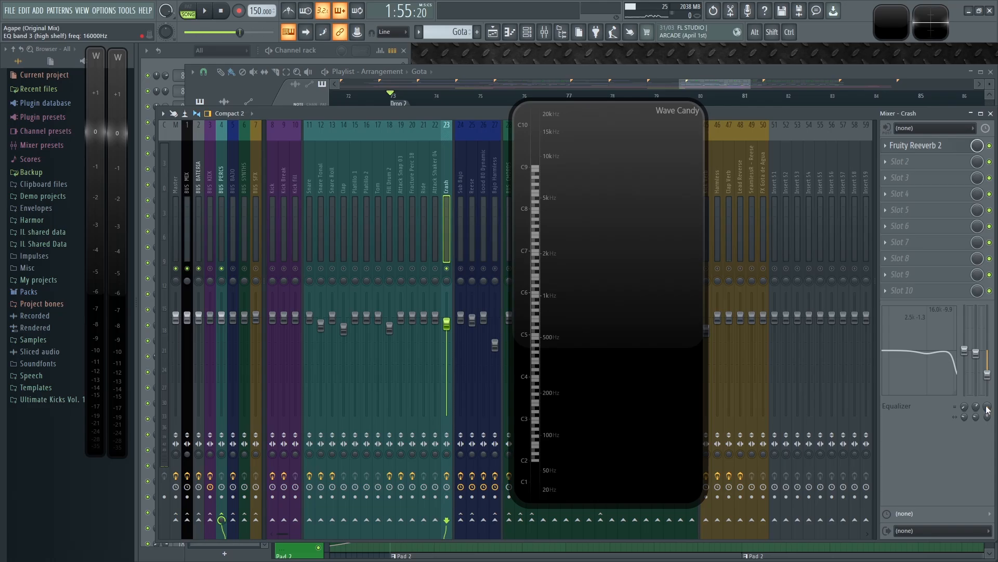
{"action": "key", "text": "space"}
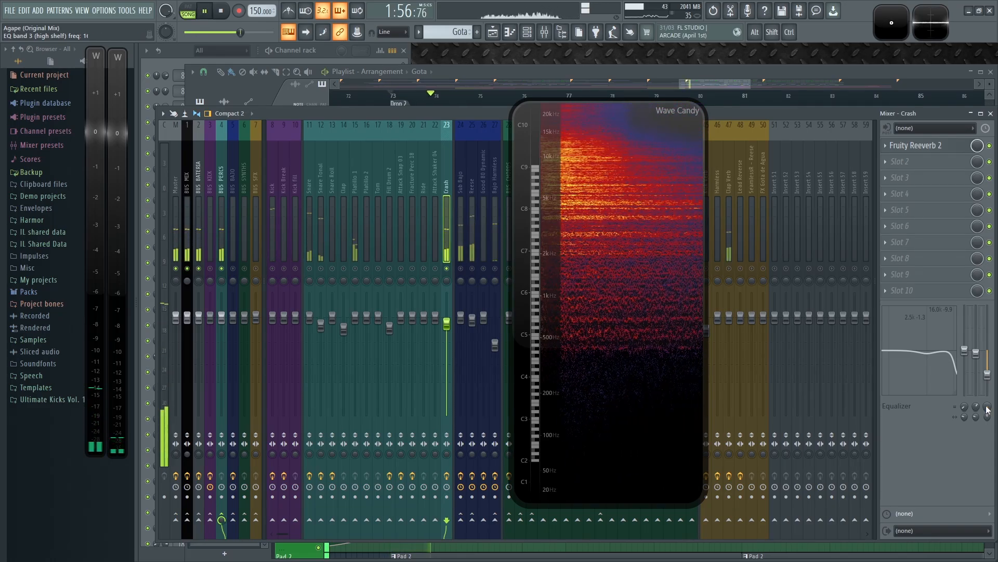
{"action": "key", "text": "space"}
{"action": "key", "text": "space"}
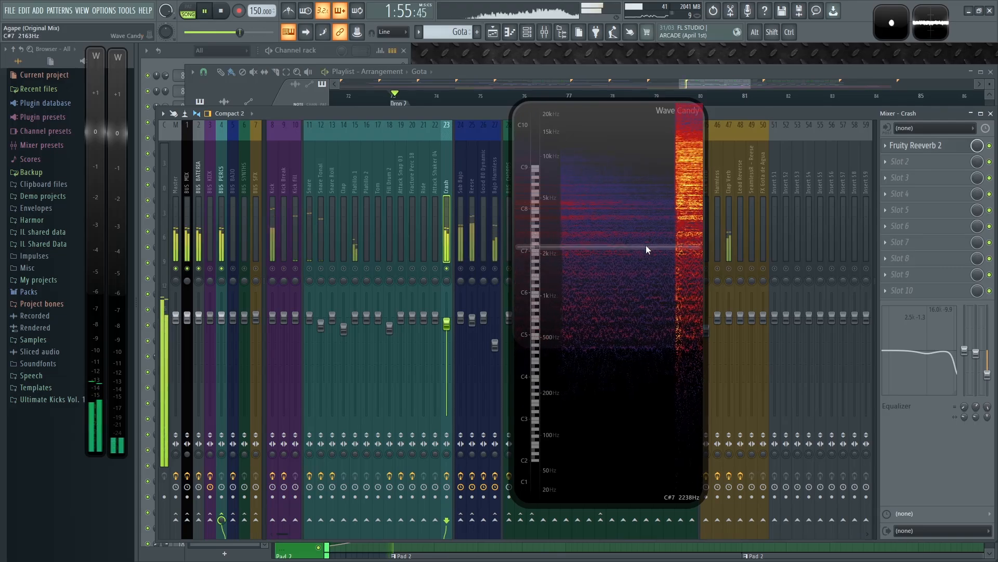
{"action": "key", "text": "space"}
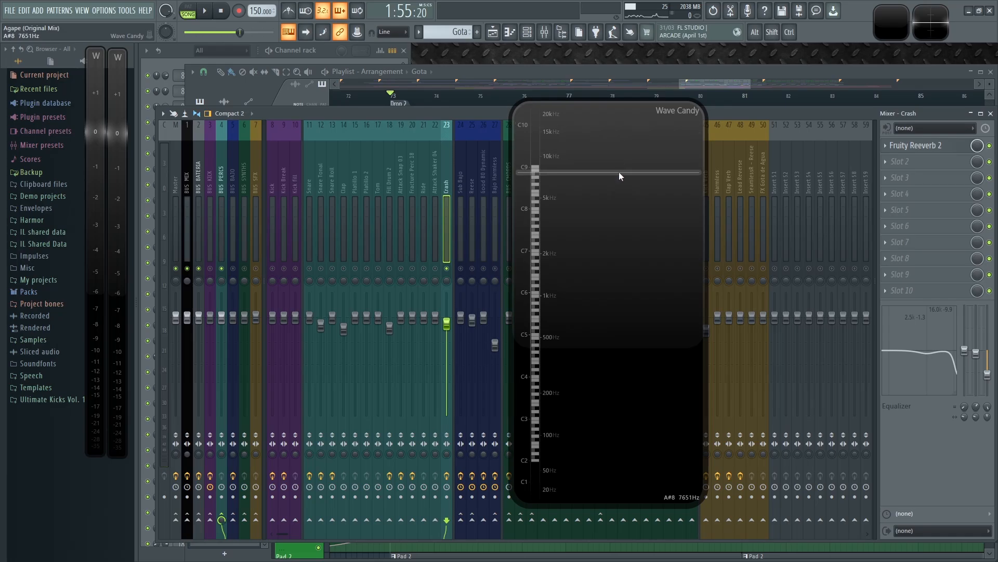
Step: Replay the soloed Crash at the start of Drop 2, and widen the solo to BUS PERCS and all its source tracks
{"action": "key", "text": "space"}
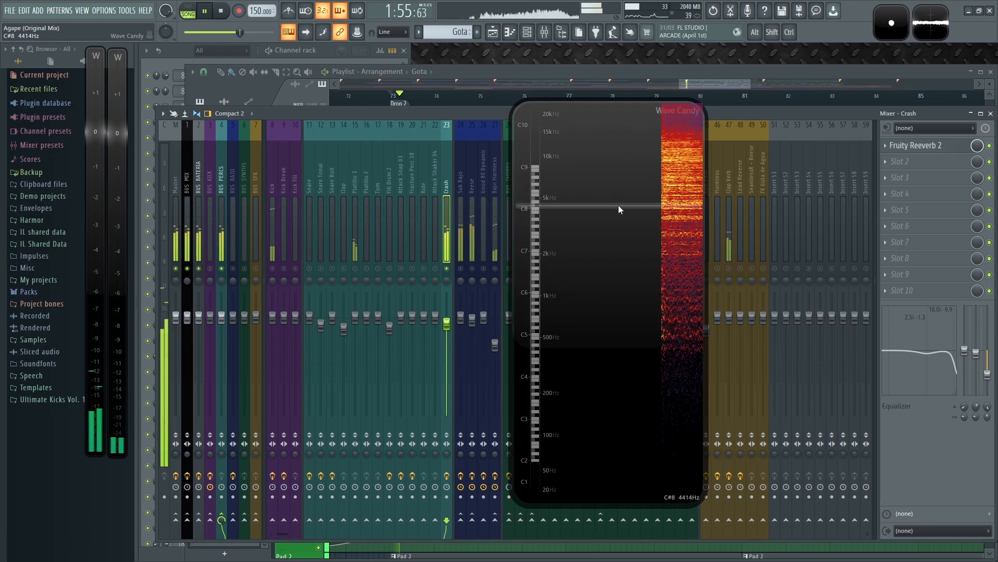
{"action": "right_click", "coordinate": [235, 269], "text": "alt"}
{"action": "key", "text": "space"}
{"action": "key", "text": "space"}
{"action": "right_click", "coordinate": [225, 269], "text": "alt"}
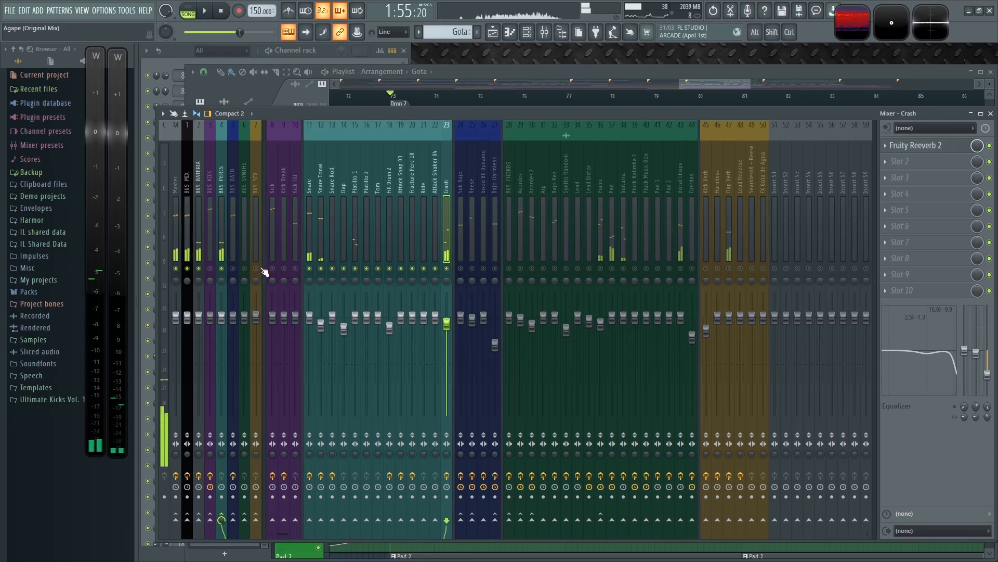
Step: Play BUS PERCS from Drop 2 with the spectrum display enlarged, compare it with Snare Tonal soloed, and restore the BUS PERCS solo
{"action": "left_click", "coordinate": [548, 72]}
{"action": "key", "text": "space"}
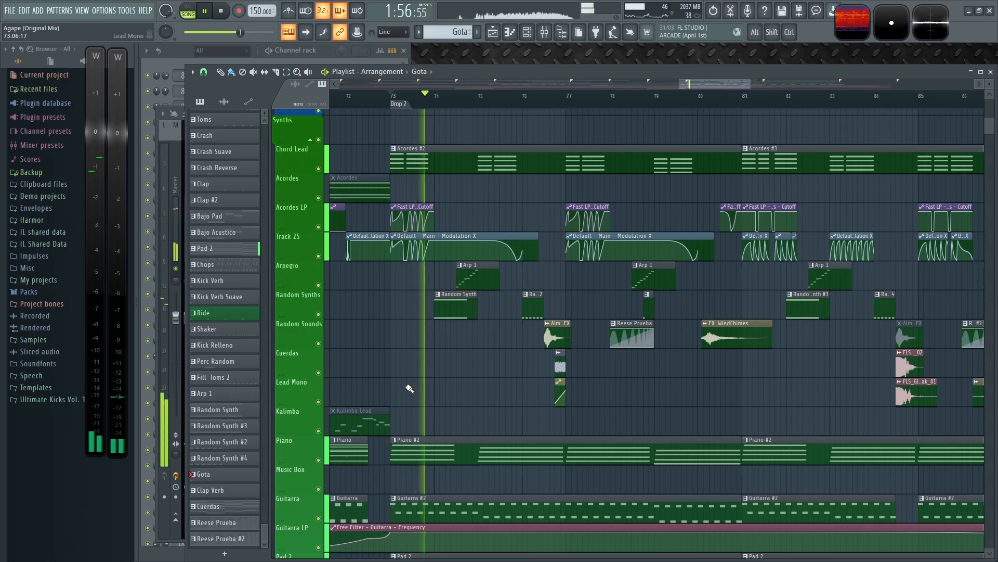
{"action": "key", "text": "F9"}
{"action": "left_click", "coordinate": [851, 23]}
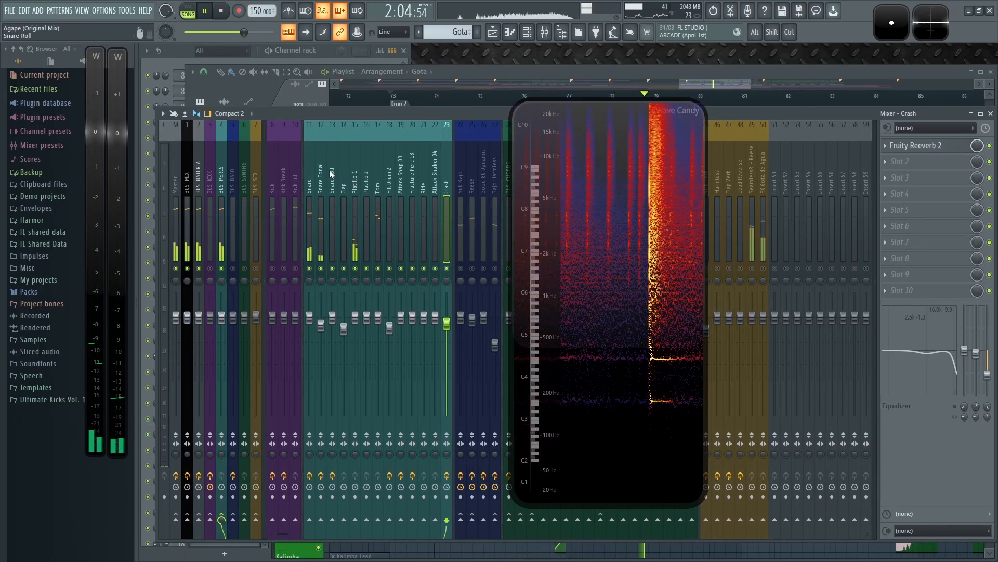
{"action": "right_click", "coordinate": [321, 269]}
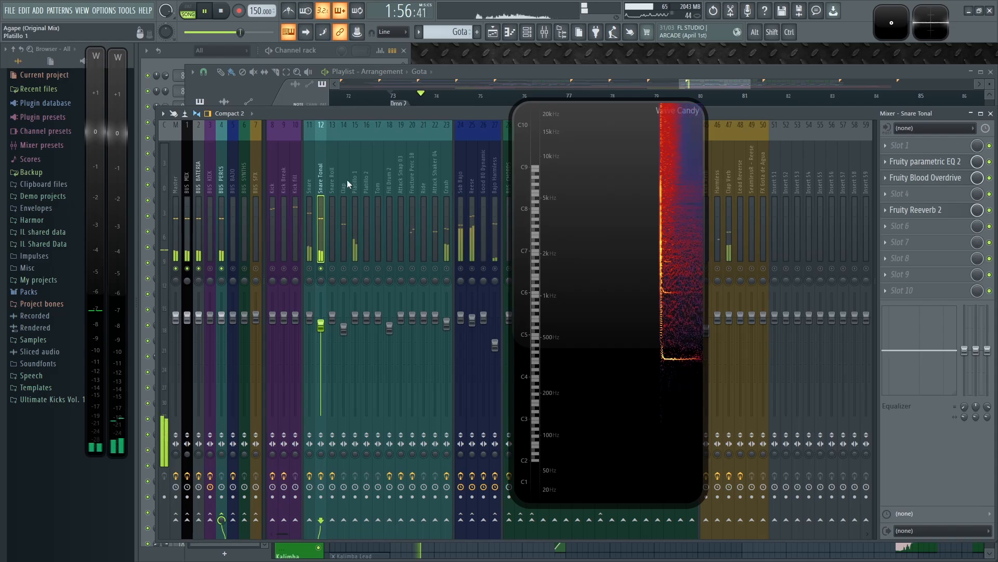
{"action": "right_click", "coordinate": [222, 269], "text": "alt"}
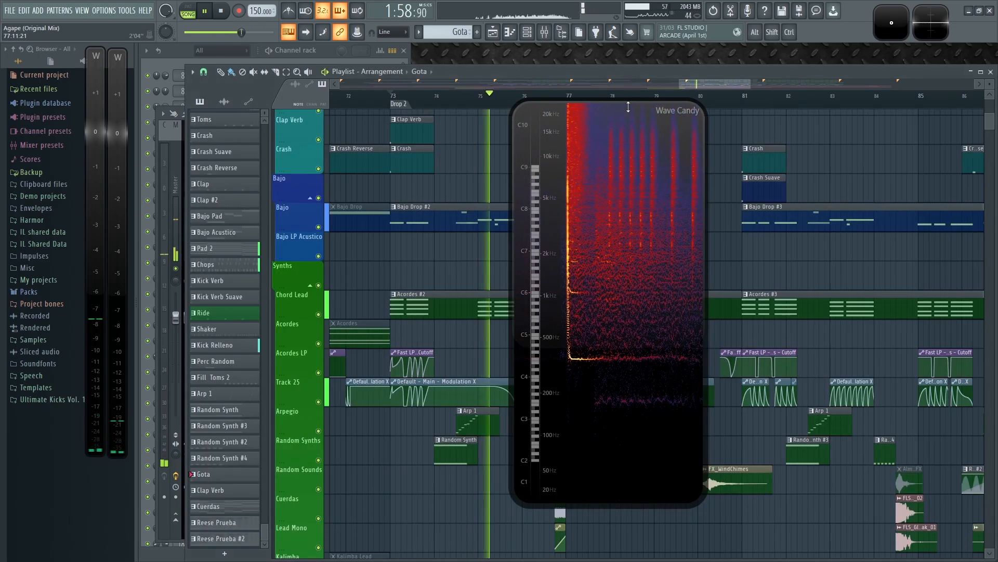
Step: Move the spectrum display aside in the playlist, set the playhead to bar 81, and play the soloed percussion from there
{"action": "left_click", "coordinate": [620, 74]}
{"action": "left_click_drag", "start_coordinate": [630, 262], "coordinate": [444, 309]}
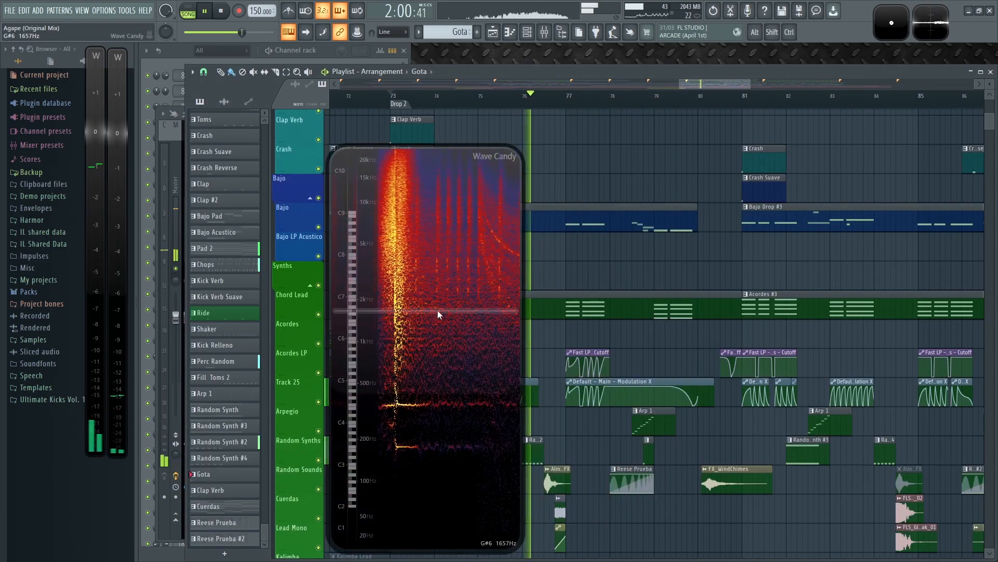
{"action": "scroll", "coordinate": [680, 276], "scroll_direction": "down", "scroll_amount": 2}
{"action": "left_click_drag", "start_coordinate": [698, 270], "coordinate": [643, 313]}
{"action": "scroll", "coordinate": [626, 281], "scroll_direction": "up", "scroll_amount": 2}
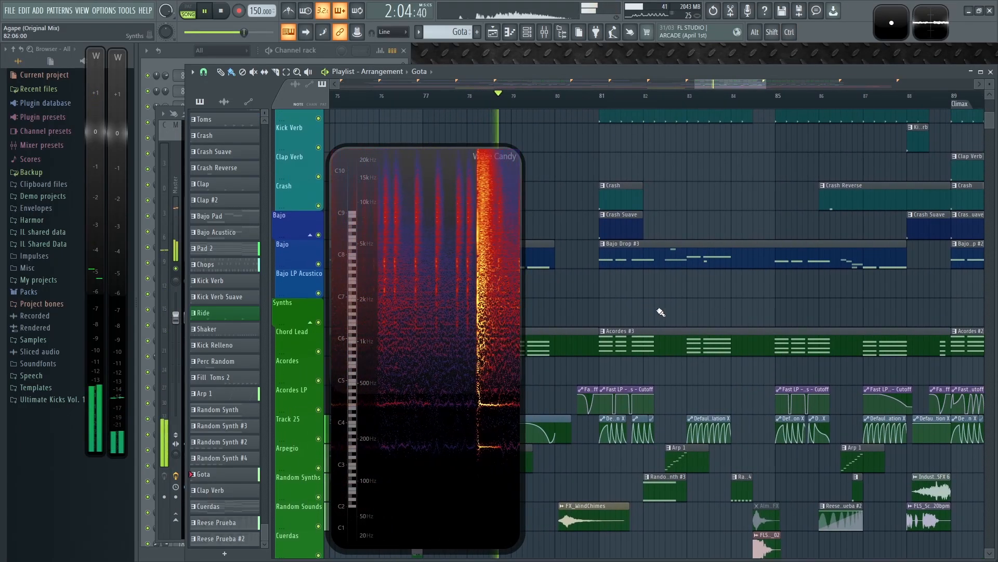
{"action": "left_click", "coordinate": [601, 97]}
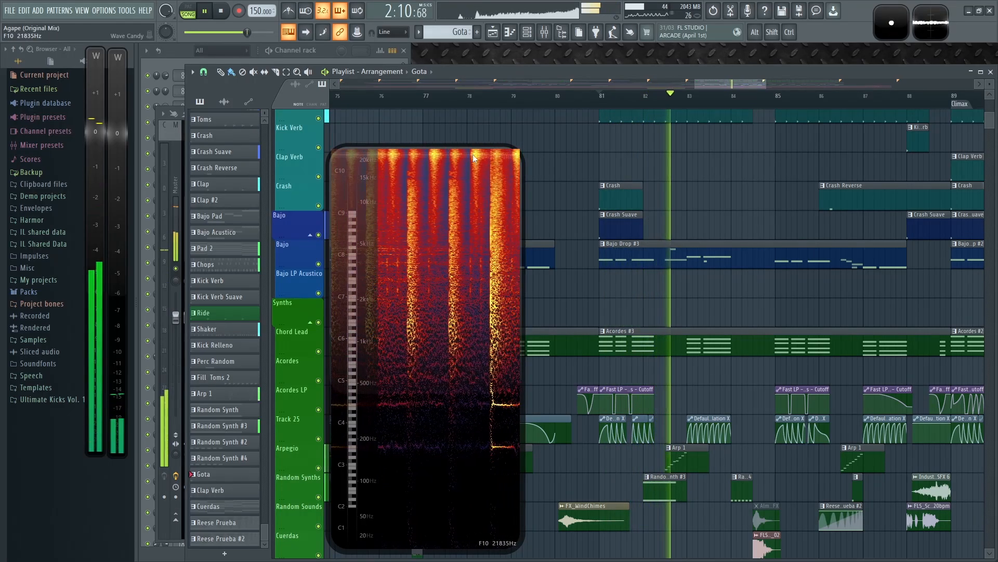
{"action": "key", "text": "space"}
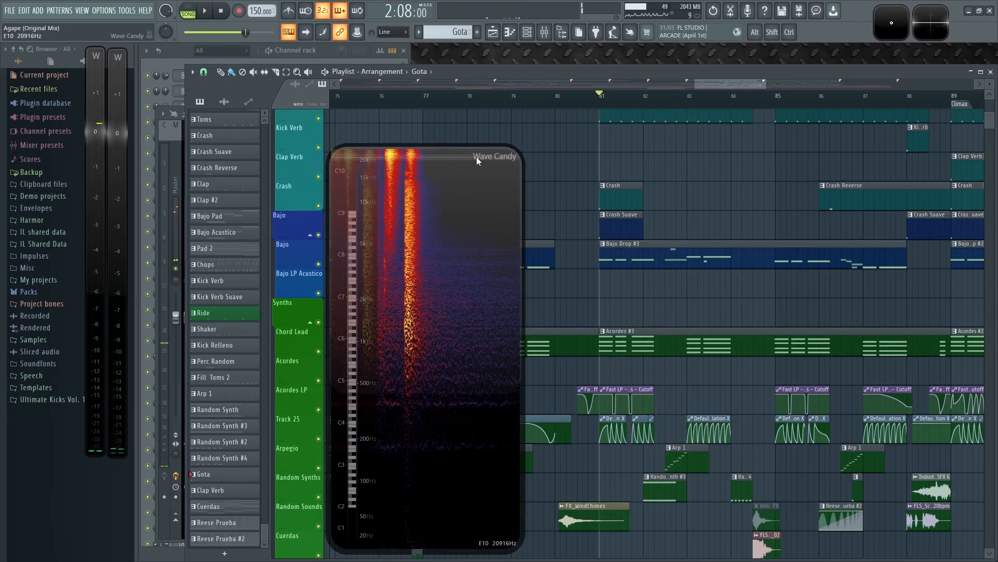
Step: Position the spectrum display beside the percussion tracks in the mixer, and solo Attack Shaker 04 during playback from bar 81
{"action": "left_click_drag", "start_coordinate": [424, 216], "coordinate": [284, 193]}
{"action": "key", "text": "F9"}
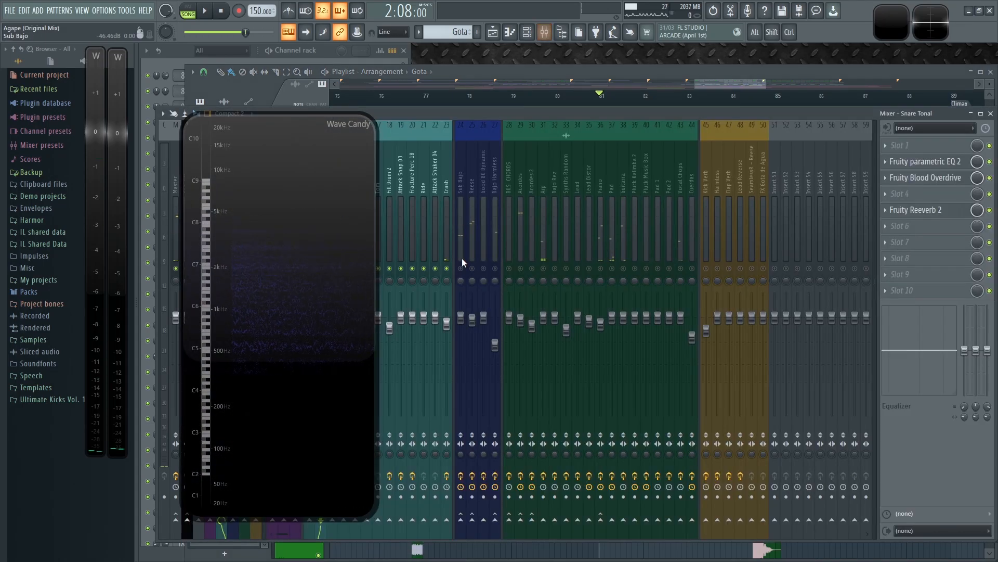
{"action": "key", "text": "space"}
{"action": "left_click_drag", "start_coordinate": [281, 248], "coordinate": [604, 232]}
{"action": "left_click", "coordinate": [436, 279]}
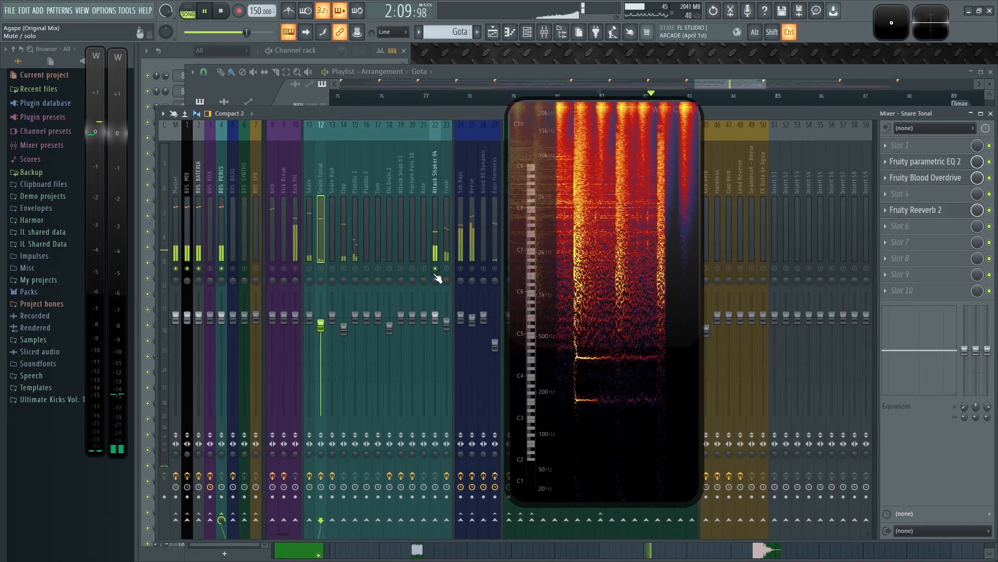
{"action": "key", "text": "space"}
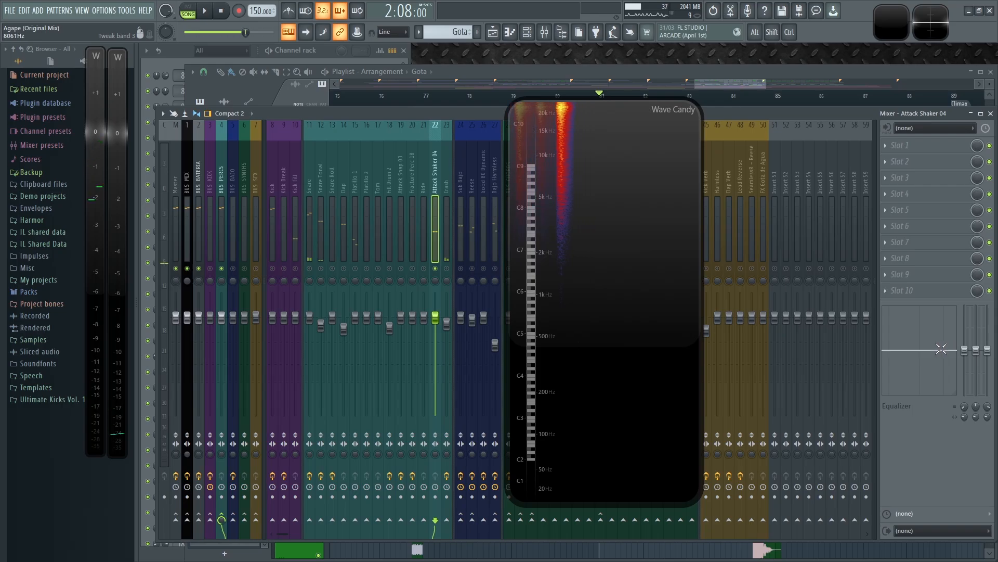
Step: Cut Attack Shaker 04's high shelf to -18 dB at 16 kHz in its track equalizer while auditioning it
{"action": "key", "text": "space"}
{"action": "left_click_drag", "start_coordinate": [949, 356], "coordinate": [918, 343]}
{"action": "key", "text": "space"}
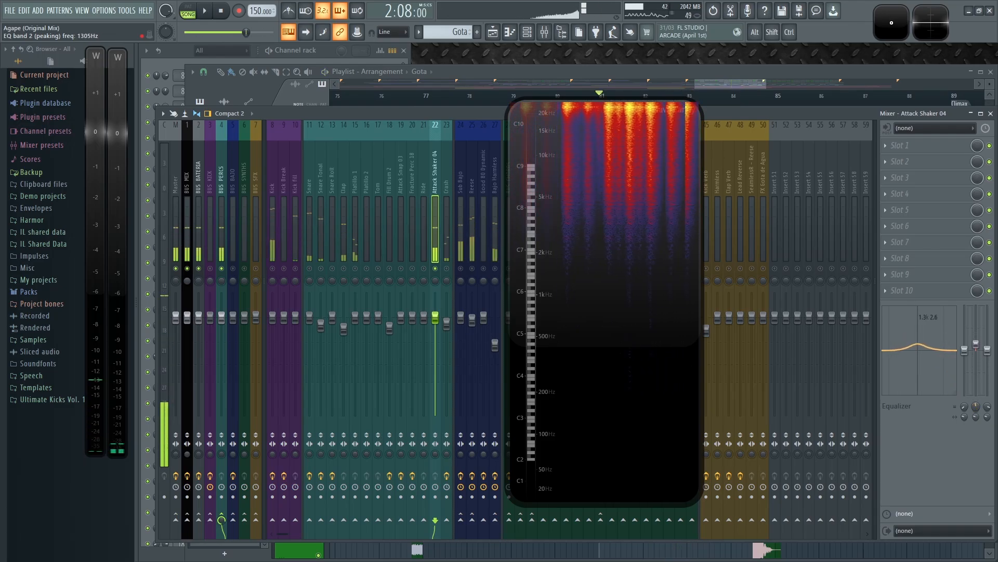
{"action": "left_click_drag", "start_coordinate": [988, 350], "coordinate": [989, 409]}
{"action": "key", "text": "space"}
{"action": "left_click_drag", "start_coordinate": [989, 407], "coordinate": [989, 400]}
{"action": "left_click_drag", "start_coordinate": [927, 369], "coordinate": [900, 328]}
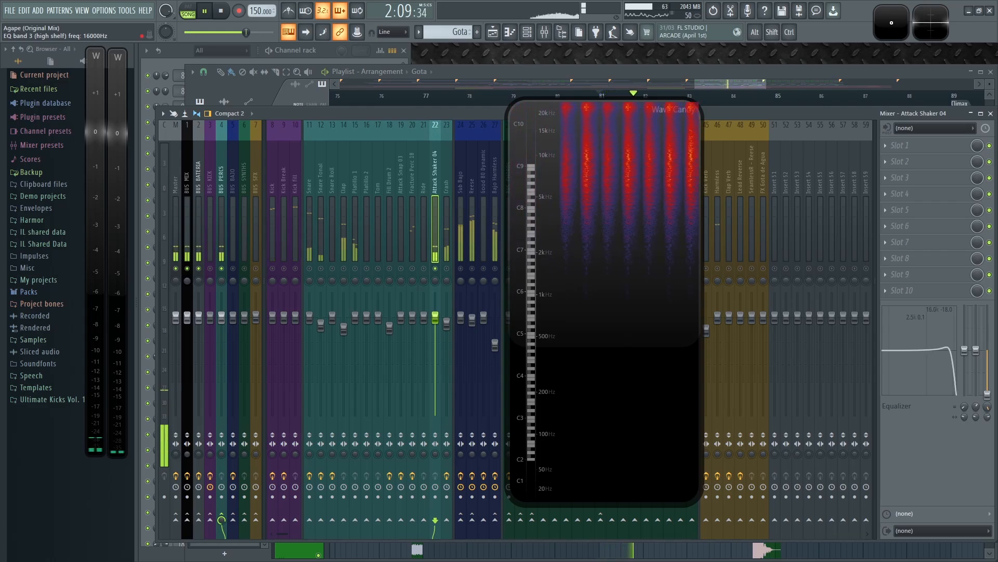
{"action": "left_click_drag", "start_coordinate": [987, 407], "coordinate": [987, 418]}
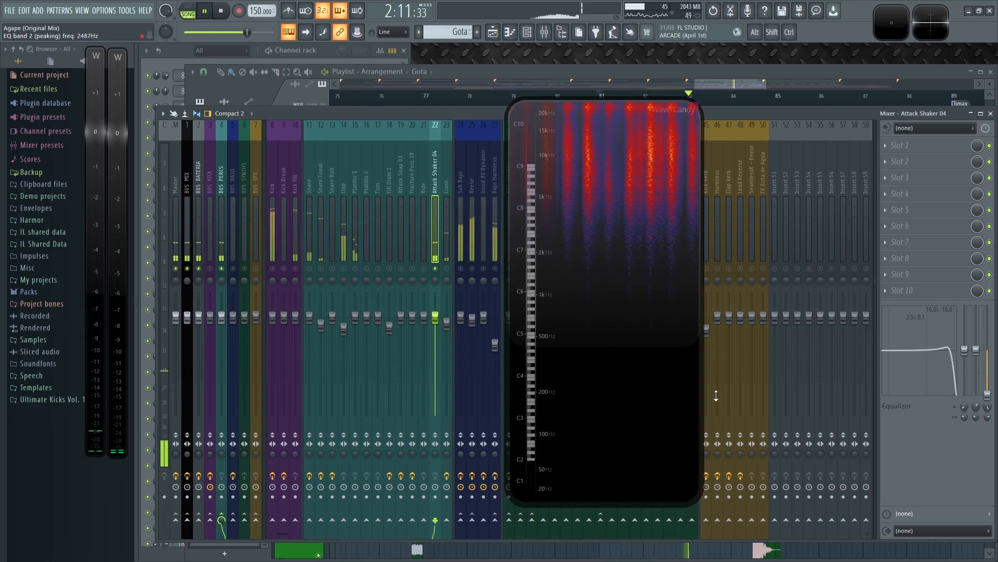
Step: Play BUS PERCS from bar 81 with Attack Shaker 04 muted and unmuted, and check the shaker on its own
{"action": "right_click", "coordinate": [222, 269]}
{"action": "key", "text": "space"}
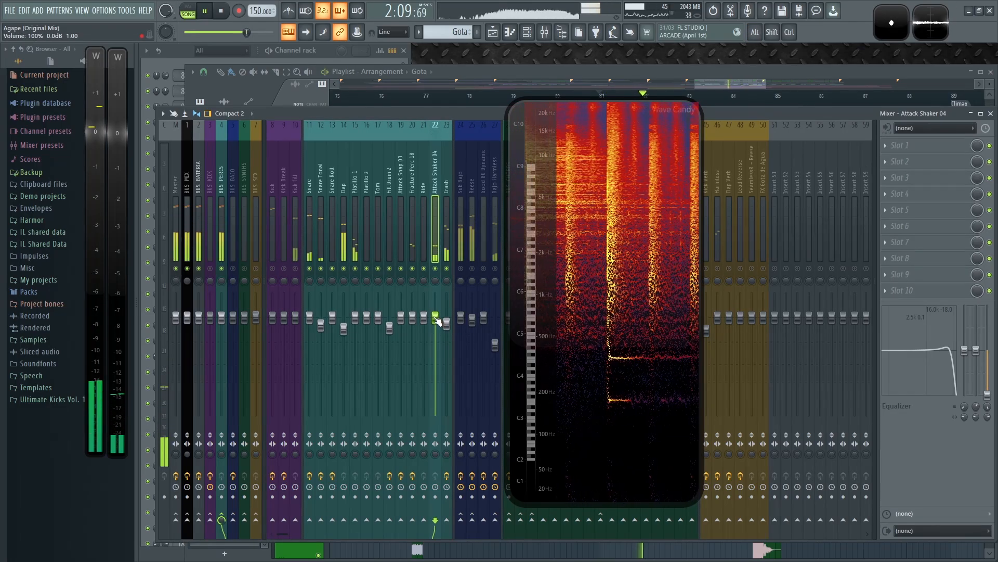
{"action": "left_click", "coordinate": [437, 269]}
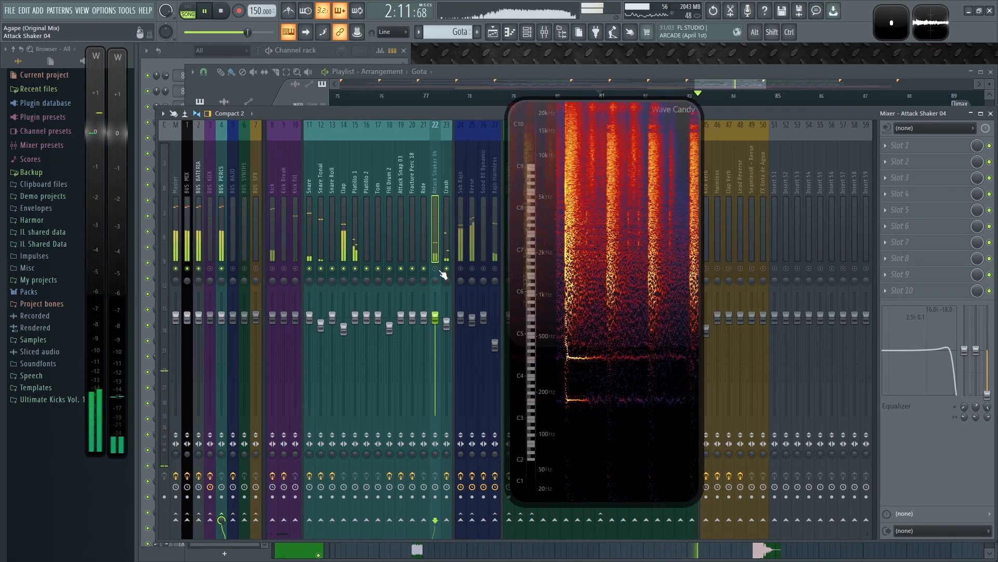
{"action": "left_click", "coordinate": [436, 269]}
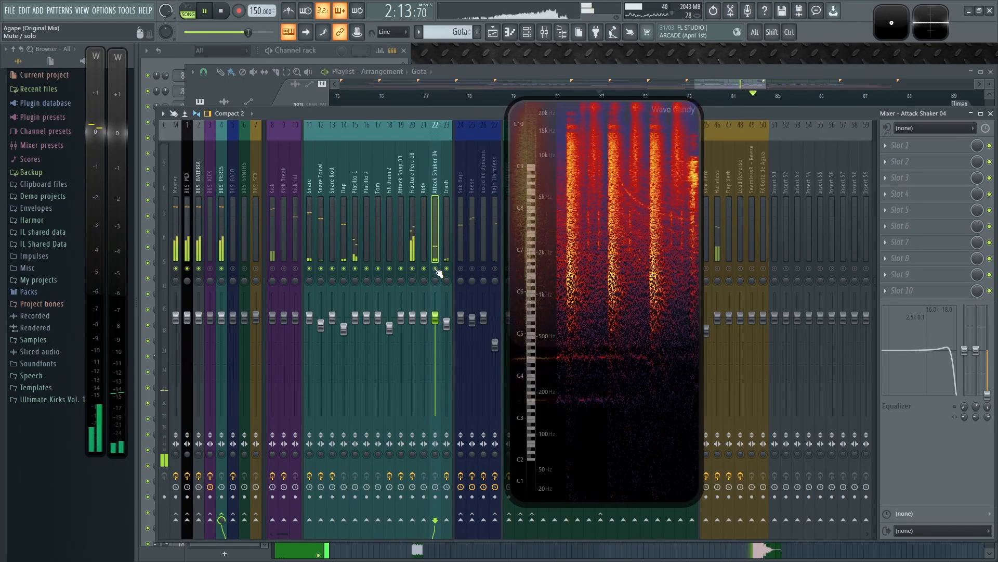
{"action": "right_click", "coordinate": [436, 269]}
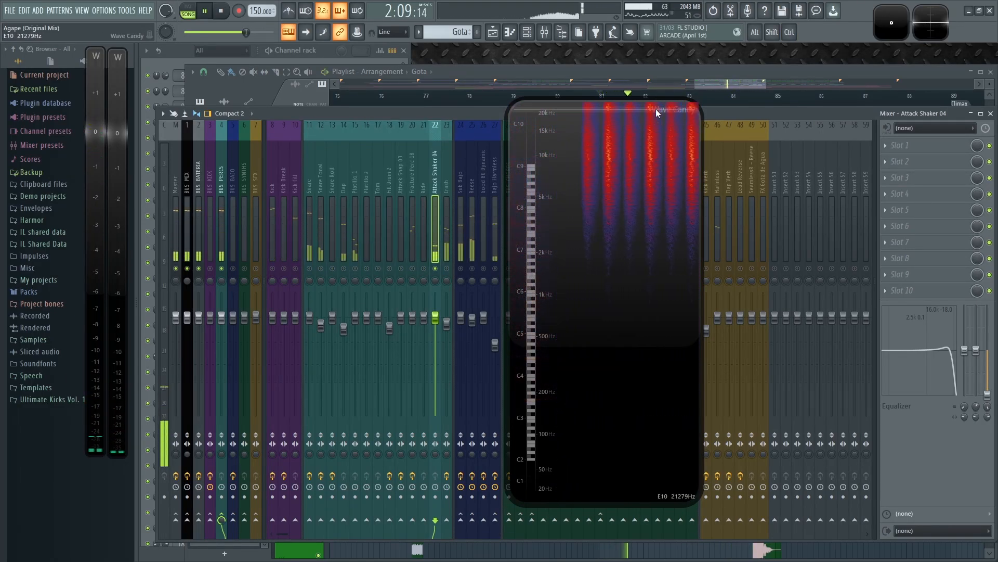
{"action": "key", "text": "space"}
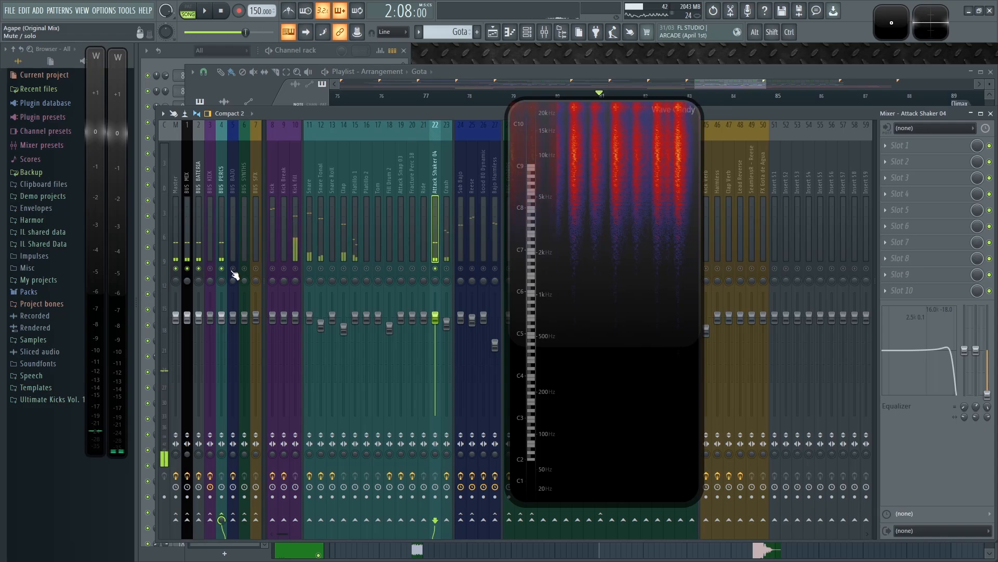
Step: Solo BUS PERCS, play from bar 81, and ease Attack Shaker 04's high-shelf cut to about -5.9 dB
{"action": "right_click", "coordinate": [223, 269]}
{"action": "key", "text": "space"}
{"action": "left_click_drag", "start_coordinate": [987, 394], "coordinate": [988, 364]}
{"action": "key", "text": "space"}
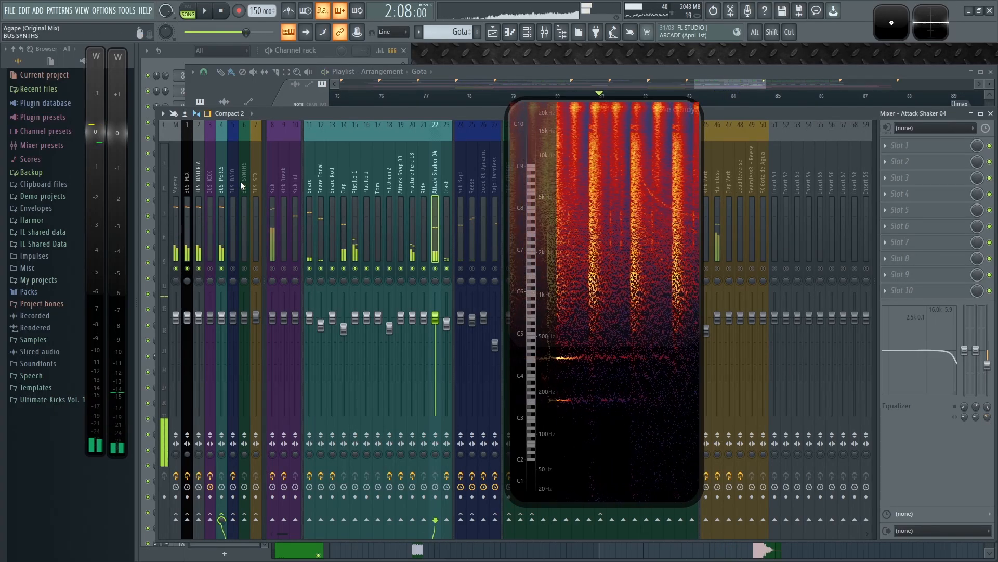
Step: Add Fruity Parametric EQ 2 in linear phase mode to the first effect slot of BUS PERCS, and move the spectrum display clear of it
{"action": "left_click", "coordinate": [222, 195]}
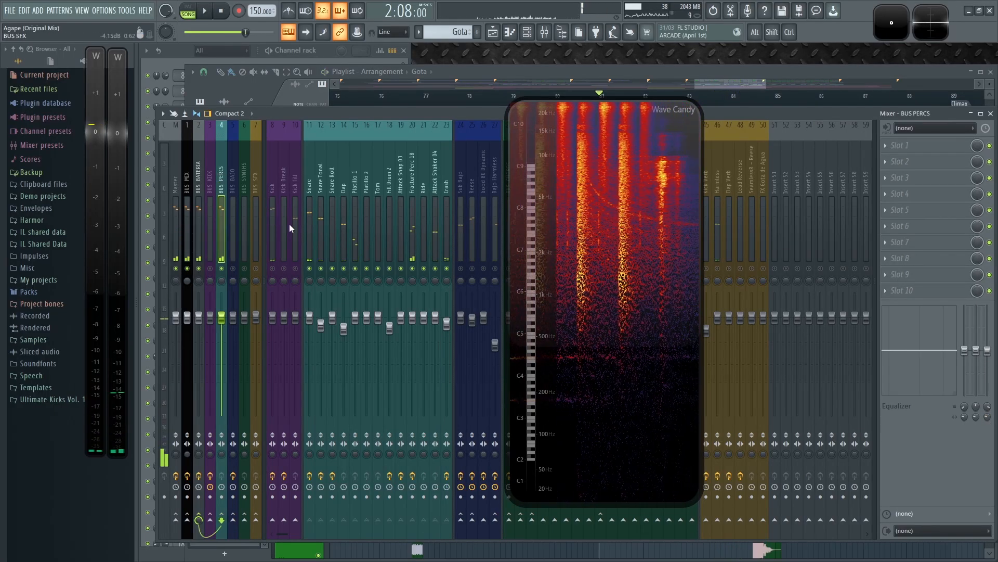
{"action": "left_click", "coordinate": [896, 148]}
{"action": "left_click", "coordinate": [743, 446]}
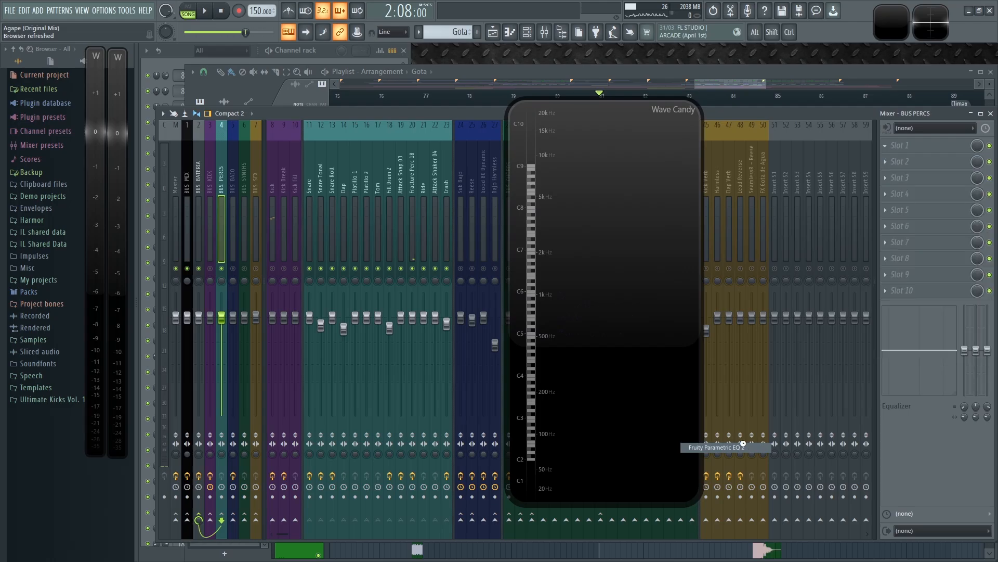
{"action": "left_click_drag", "start_coordinate": [561, 280], "coordinate": [773, 267]}
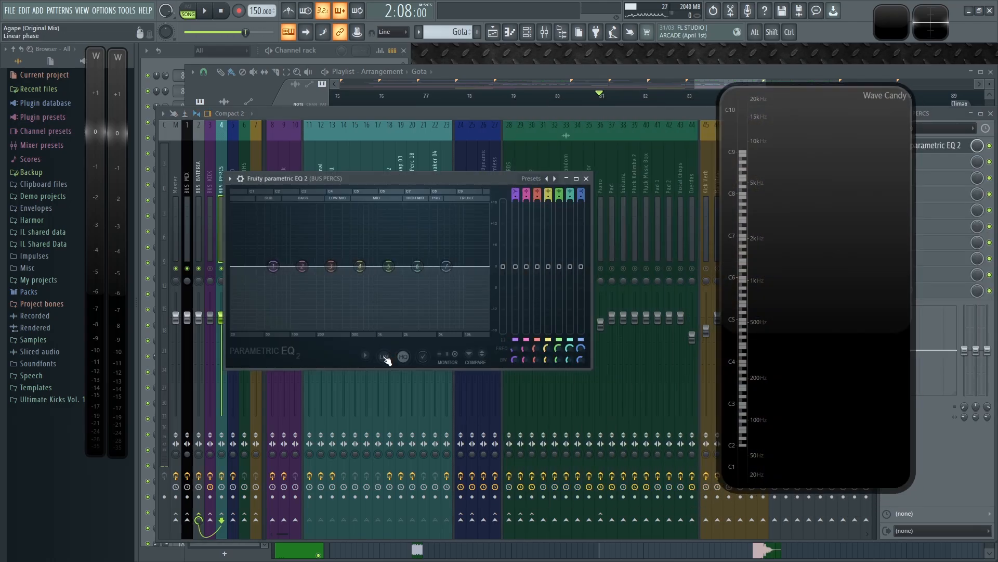
{"action": "left_click_drag", "start_coordinate": [449, 183], "coordinate": [444, 185]}
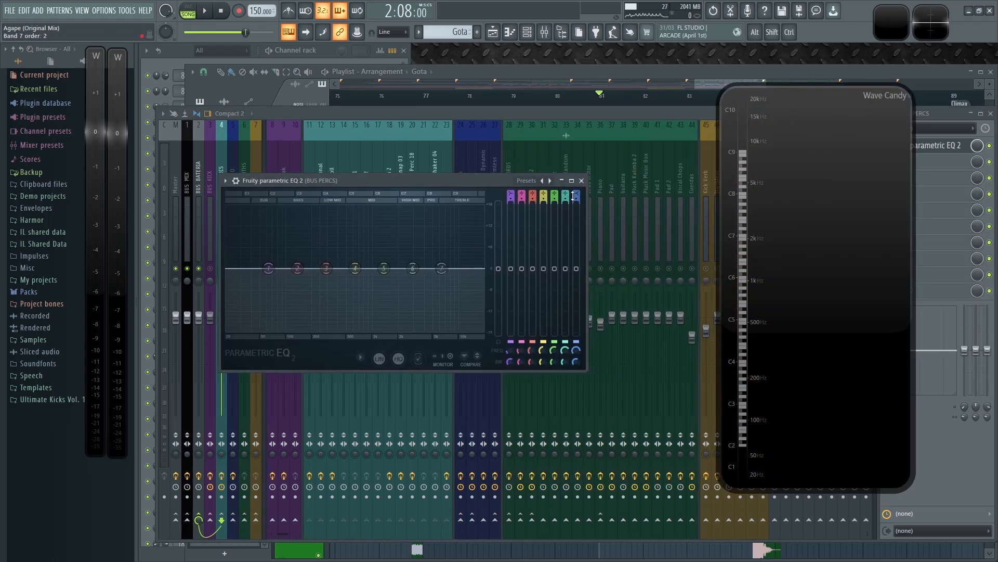
Step: Make band 7 of the BUS PERCS equalizer a low-pass filter and tune its cutoff to about 16.3 kHz during playback
{"action": "scroll", "coordinate": [577, 195], "scroll_direction": "down", "scroll_amount": 5}
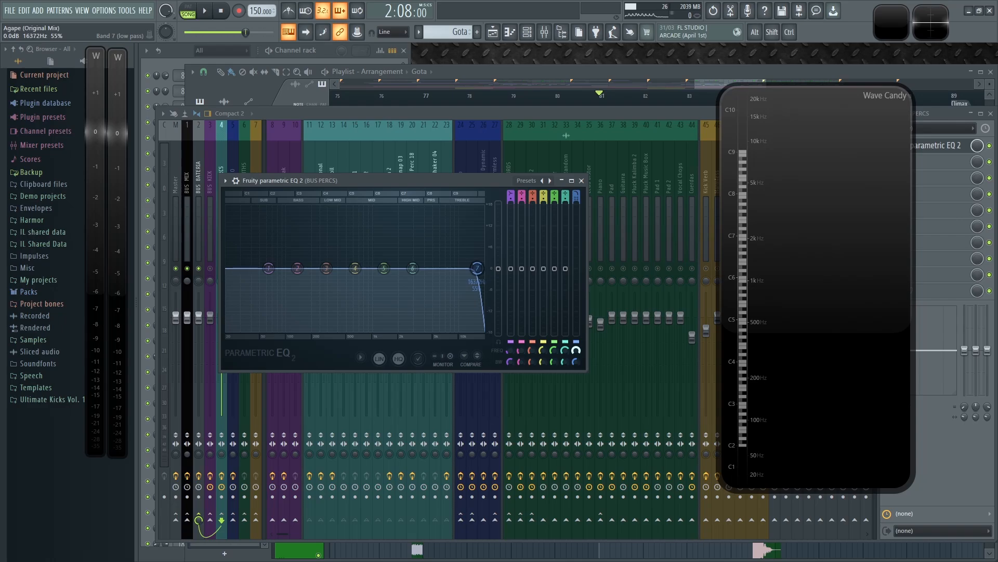
{"action": "key", "text": "space"}
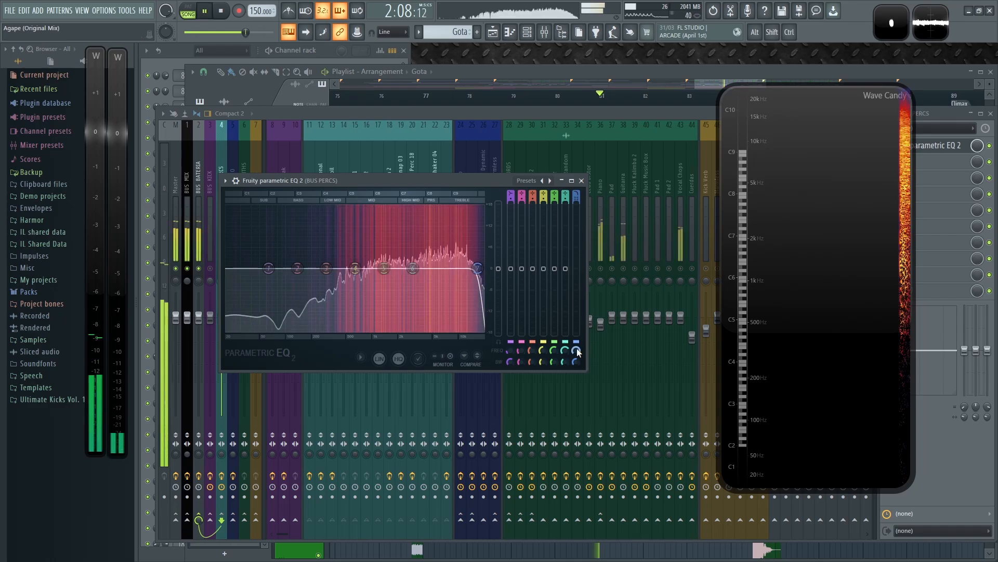
{"action": "left_click_drag", "start_coordinate": [577, 351], "coordinate": [577, 357]}
{"action": "key", "text": "space"}
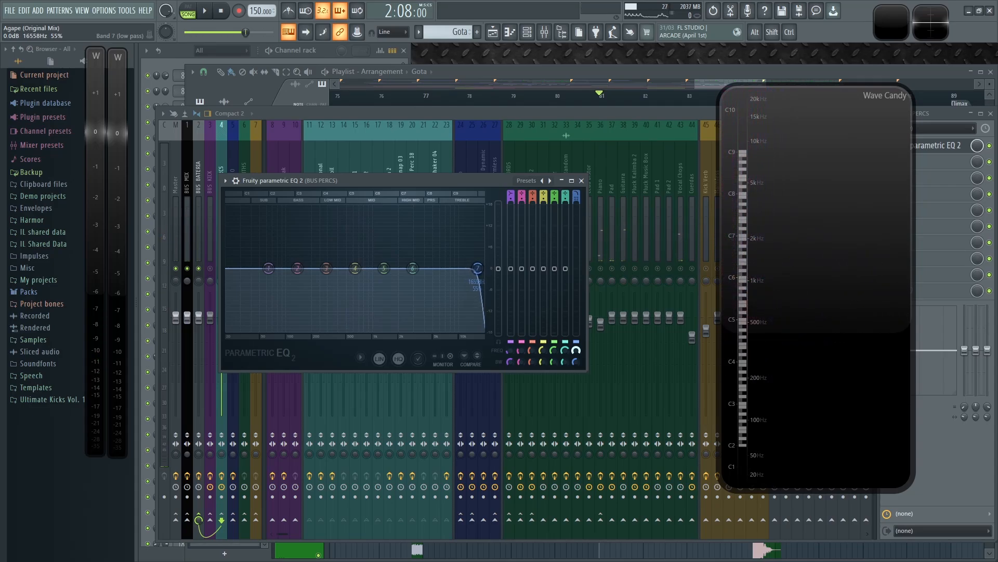
{"action": "key", "text": "space"}
{"action": "left_click_drag", "start_coordinate": [578, 353], "coordinate": [577, 347]}
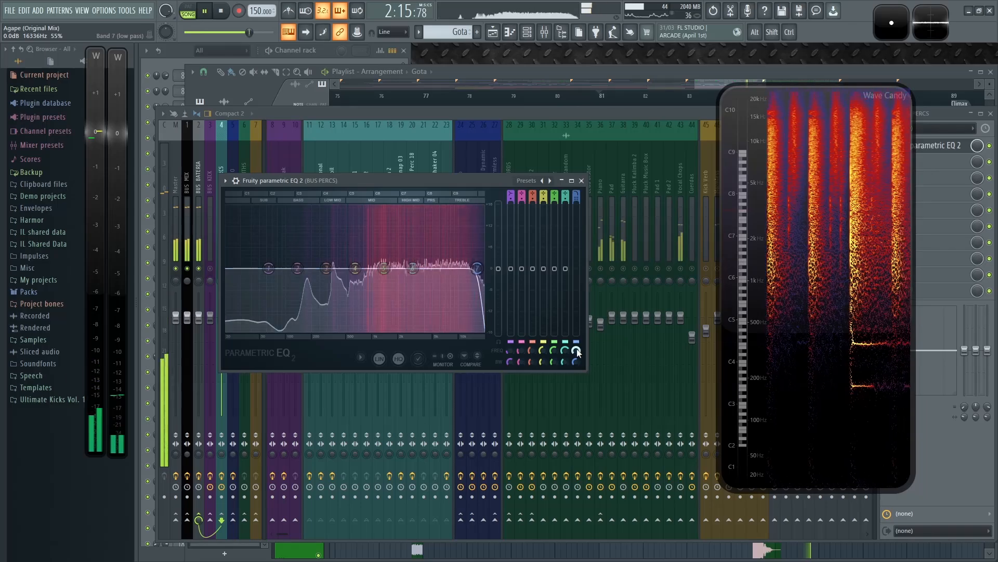
{"action": "key", "text": "space"}
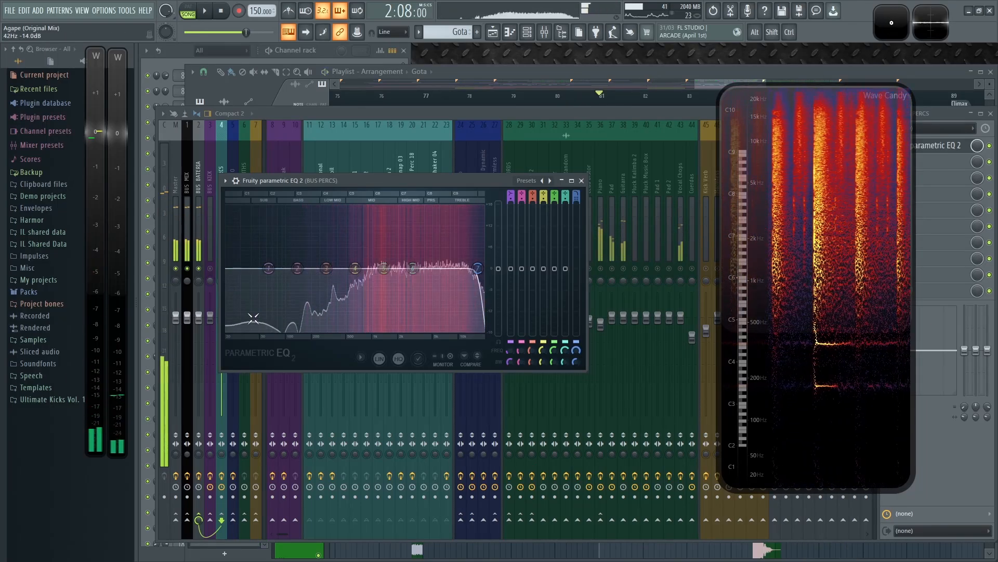
Step: Close the BUS PERCS equalizer, solo the Clap track, and play it from bar 81 to examine its frequency content
{"action": "left_click_drag", "start_coordinate": [425, 182], "coordinate": [470, 321]}
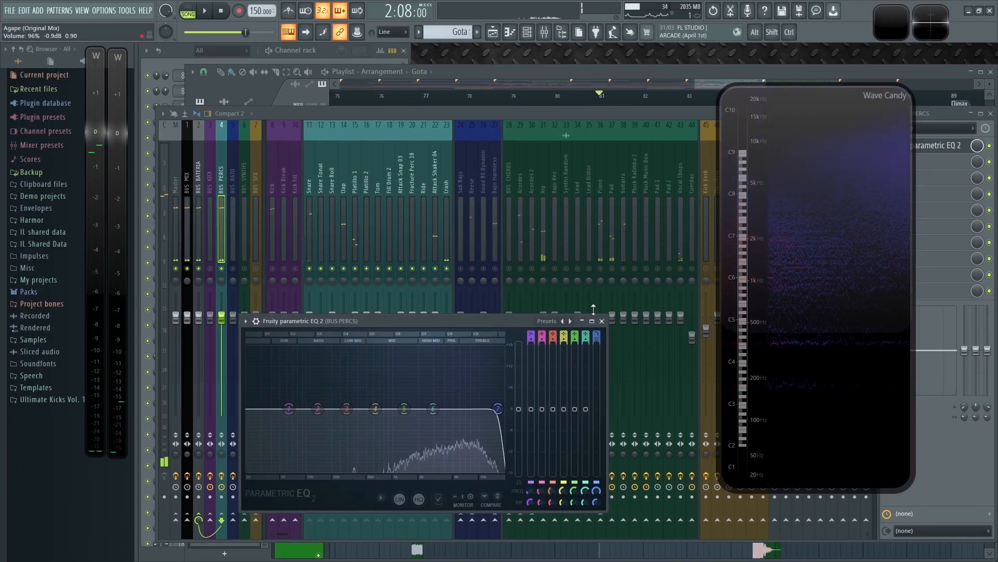
{"action": "left_click", "coordinate": [603, 321]}
{"action": "key", "text": "space"}
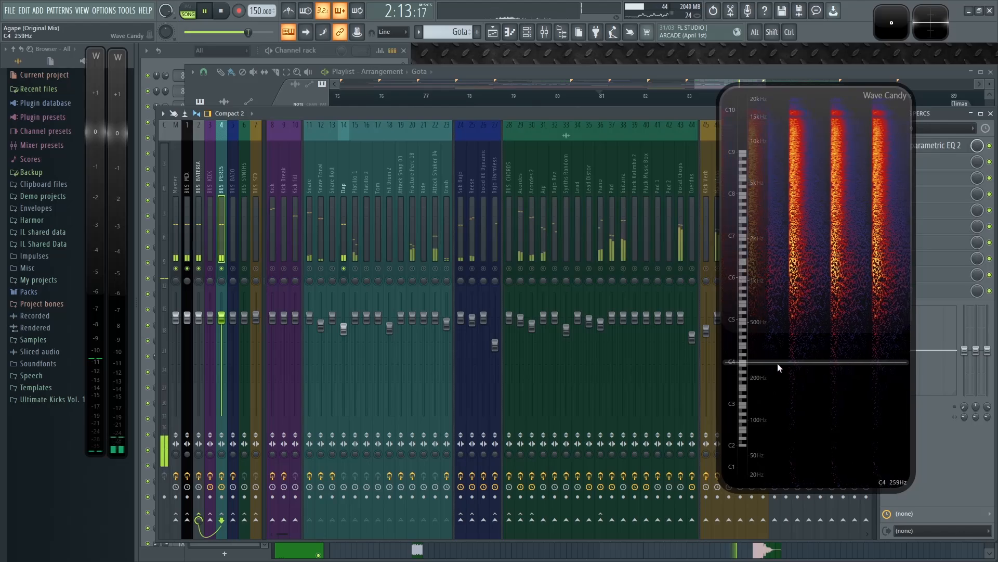
{"action": "key", "text": "space"}
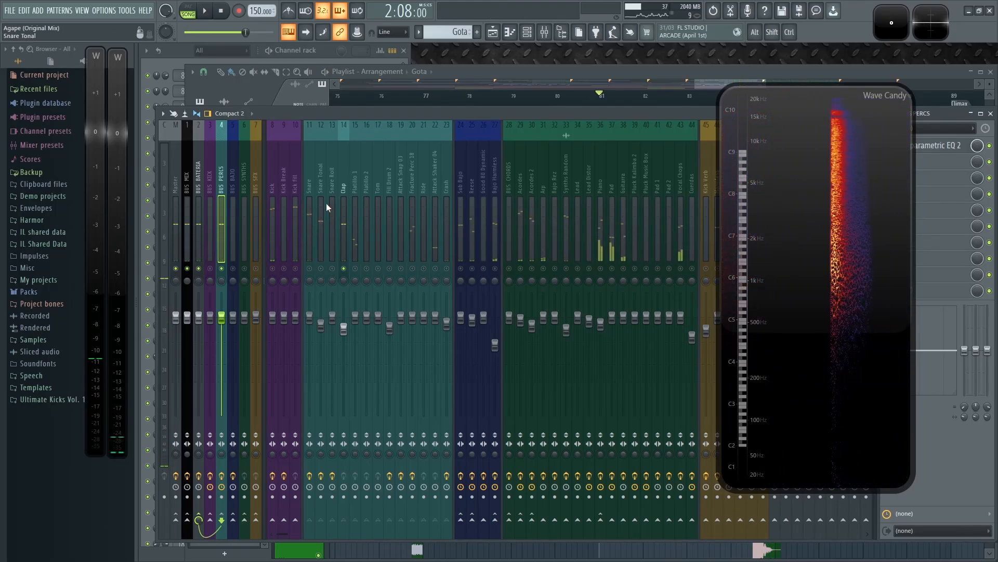
{"action": "key", "text": "space"}
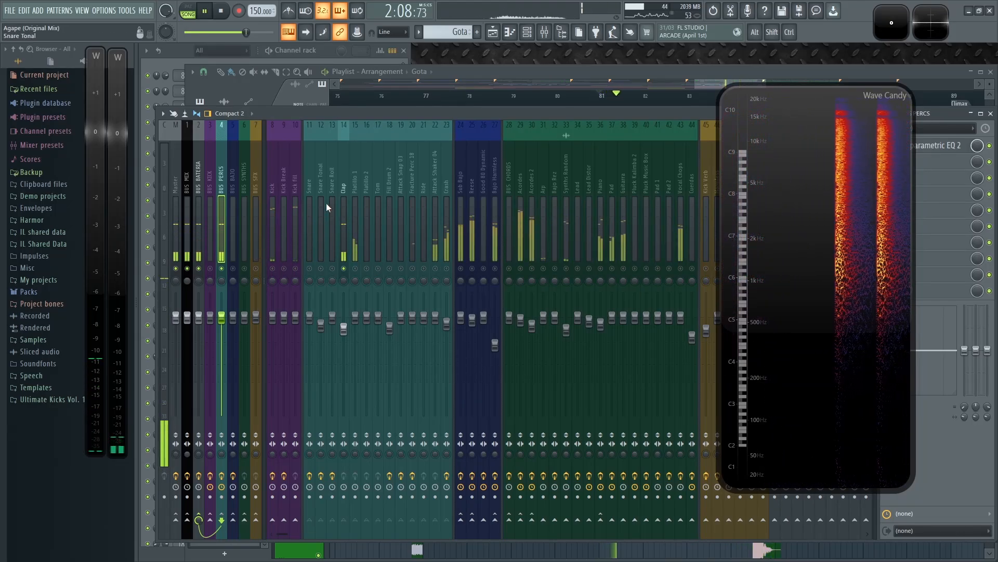
Step: Move the spectrum display clear of the Clap track's equalizer and cut the track's lows by 18 dB at about 292 Hz
{"action": "left_click", "coordinate": [343, 175]}
{"action": "key", "text": "space"}
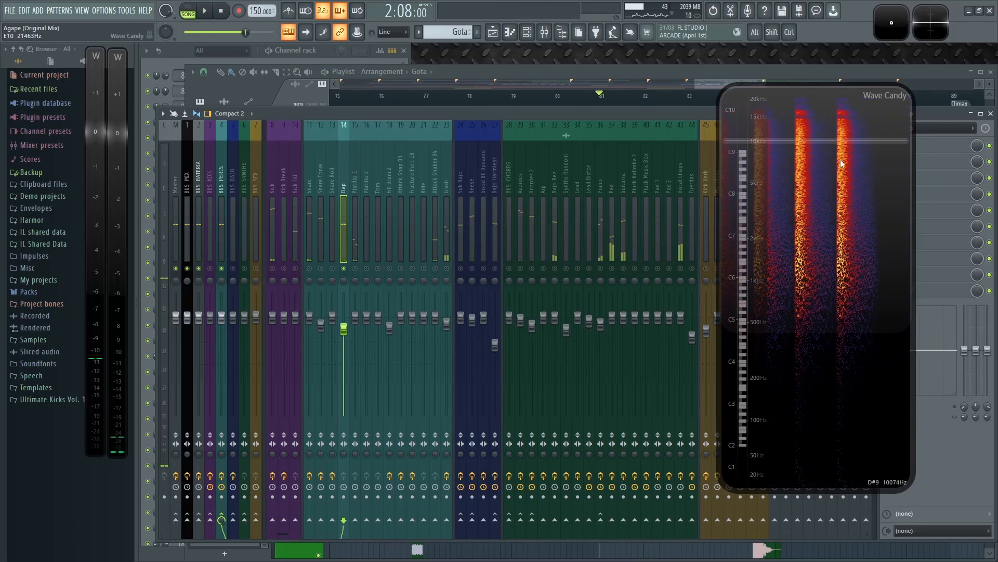
{"action": "left_click_drag", "start_coordinate": [831, 212], "coordinate": [750, 219]}
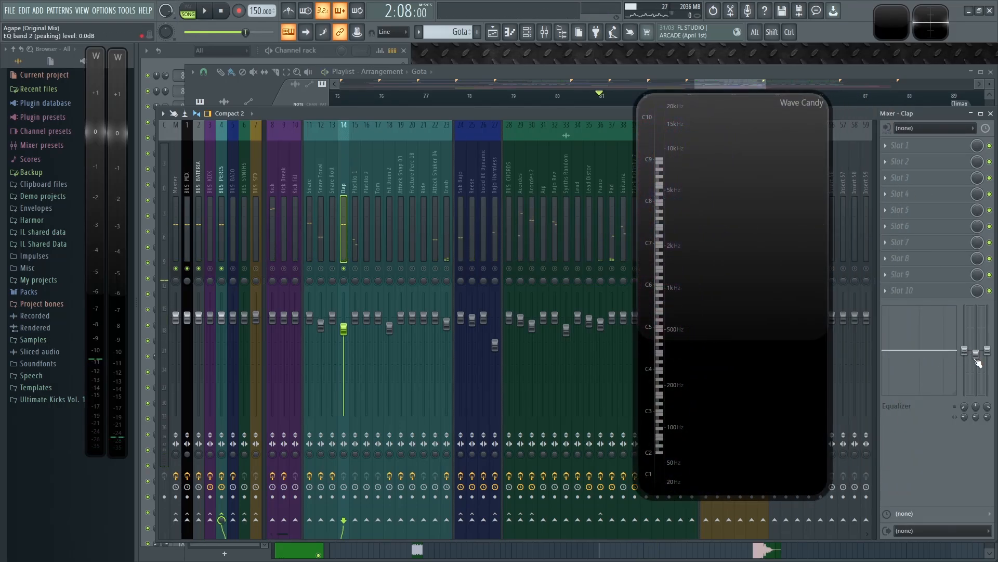
{"action": "key", "text": "space"}
{"action": "mouse_move", "coordinate": [963, 407]}
{"action": "left_mouse_down"}
{"action": "mouse_move", "coordinate": [963, 381]}
{"action": "mouse_move", "coordinate": [966, 405]}
{"action": "left_mouse_up"}
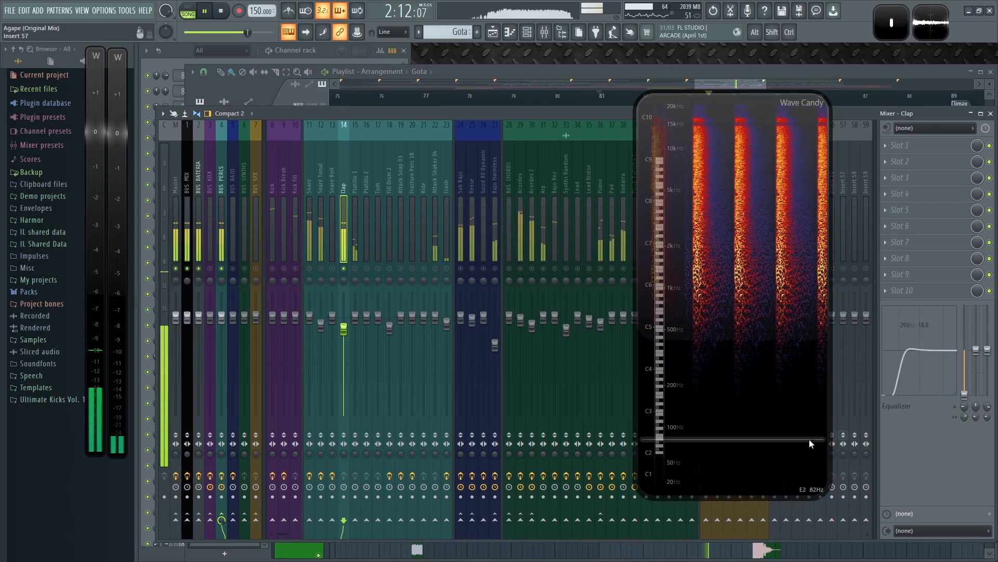
Step: Open the BUS PERCS equalizer and play the percussion bus from bar 81 to examine its frequency content
{"action": "left_click", "coordinate": [227, 198]}
{"action": "left_click", "coordinate": [945, 148]}
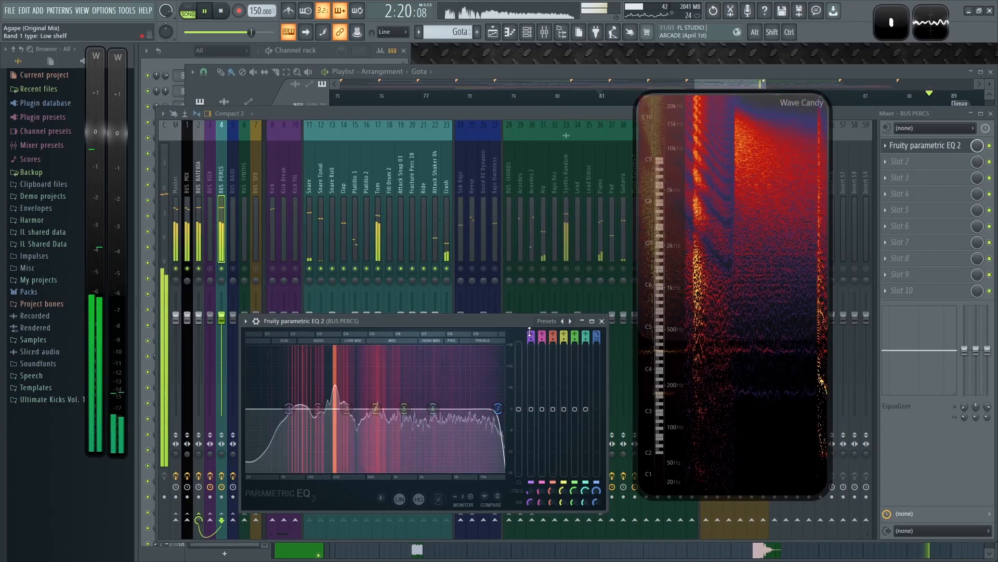
{"action": "key", "text": "space"}
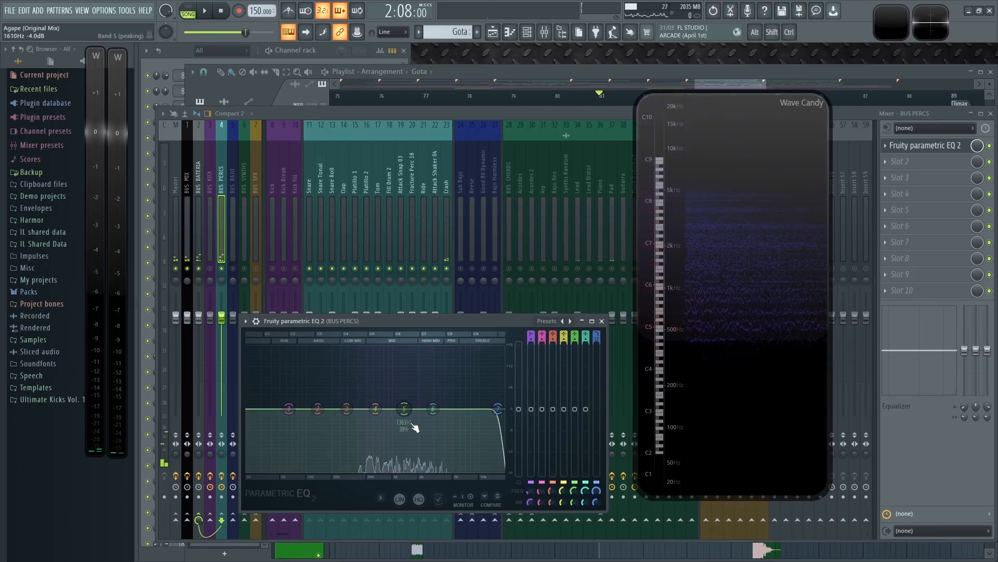
{"action": "key", "text": "space"}
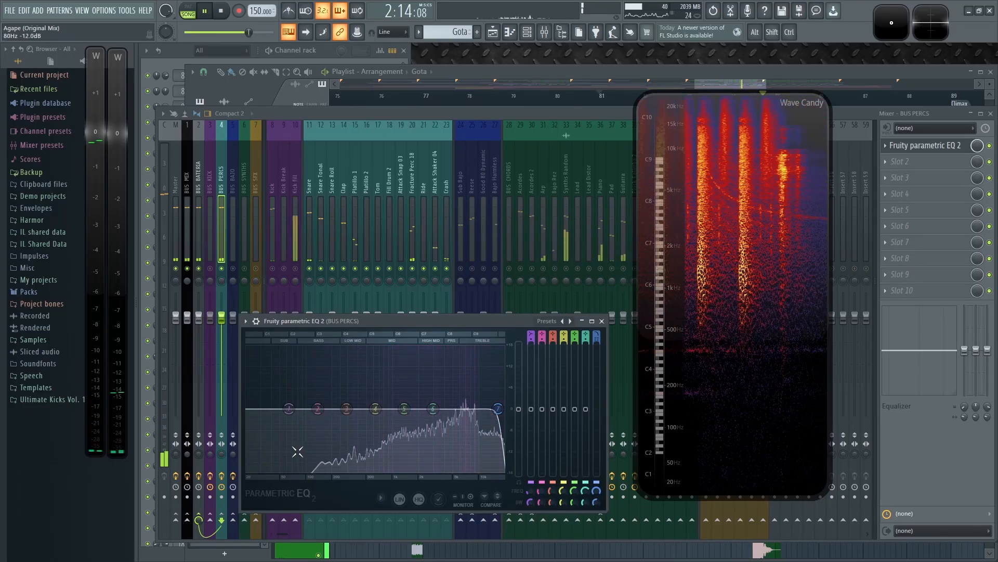
{"action": "key", "text": "space"}
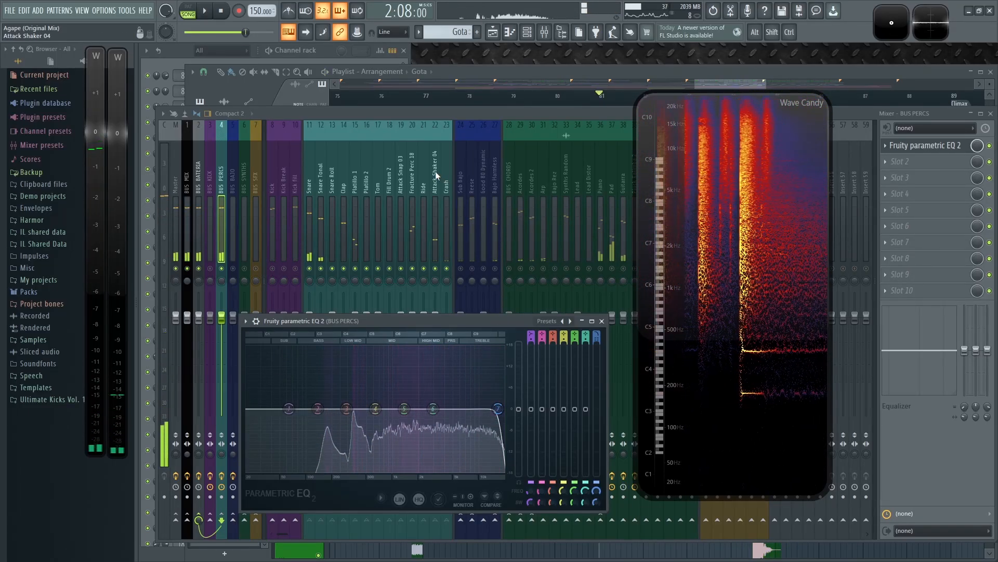
Step: Bring up the playlist, move the spectrum display aside, and play the percussion from just before bar 84
{"action": "left_click", "coordinate": [588, 70]}
{"action": "left_click_drag", "start_coordinate": [727, 179], "coordinate": [857, 224]}
{"action": "left_click_drag", "start_coordinate": [679, 298], "coordinate": [341, 310]}
{"action": "key", "text": "space"}
{"action": "left_click", "coordinate": [391, 103]}
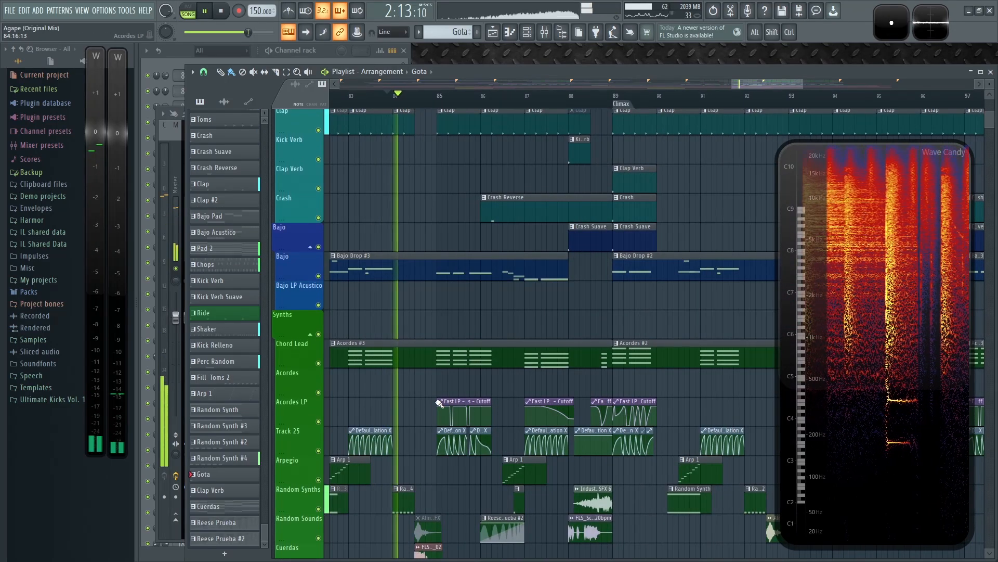
{"action": "scroll", "coordinate": [394, 333], "scroll_direction": "down", "scroll_amount": 4}
{"action": "key", "text": "space"}
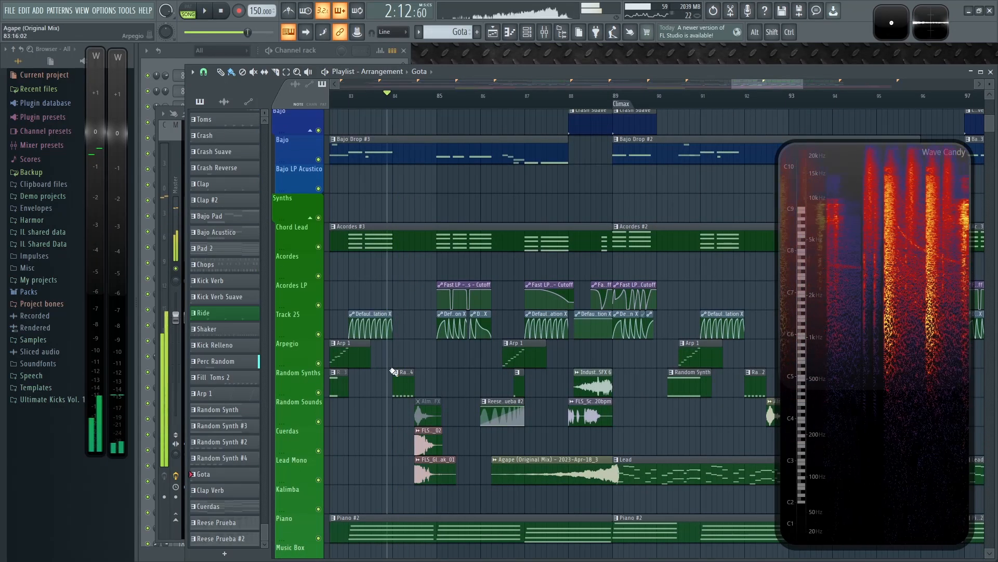
Step: Locate the Perc Random clip at bar 84 in the playlist and play its pattern on its own
{"action": "scroll", "coordinate": [407, 348], "scroll_direction": "up", "scroll_amount": 3}
{"action": "scroll", "coordinate": [412, 350], "scroll_direction": "up", "scroll_amount": 13}
{"action": "scroll", "coordinate": [411, 348], "scroll_direction": "down", "scroll_amount": 20}
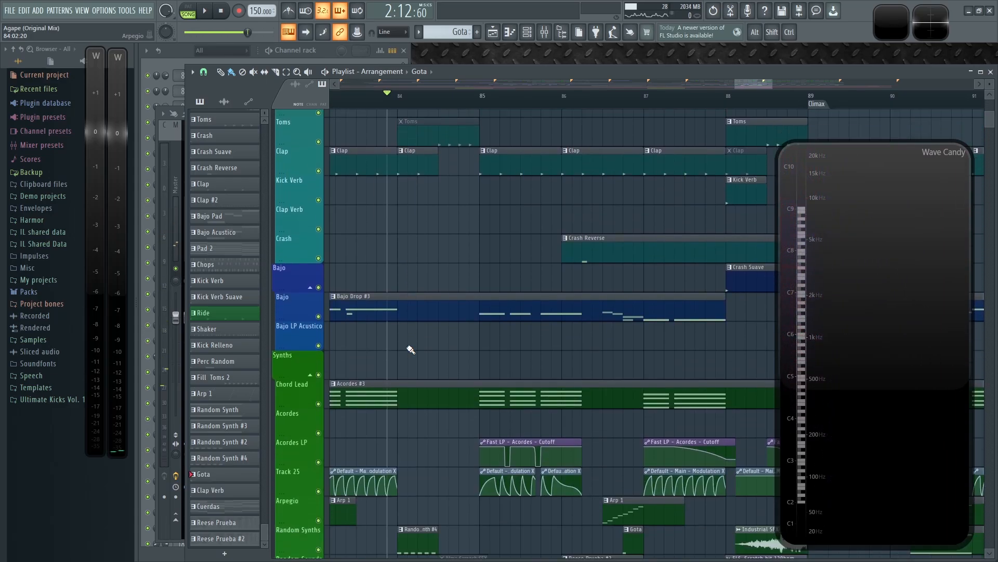
{"action": "scroll", "coordinate": [407, 343], "scroll_direction": "up", "scroll_amount": 20}
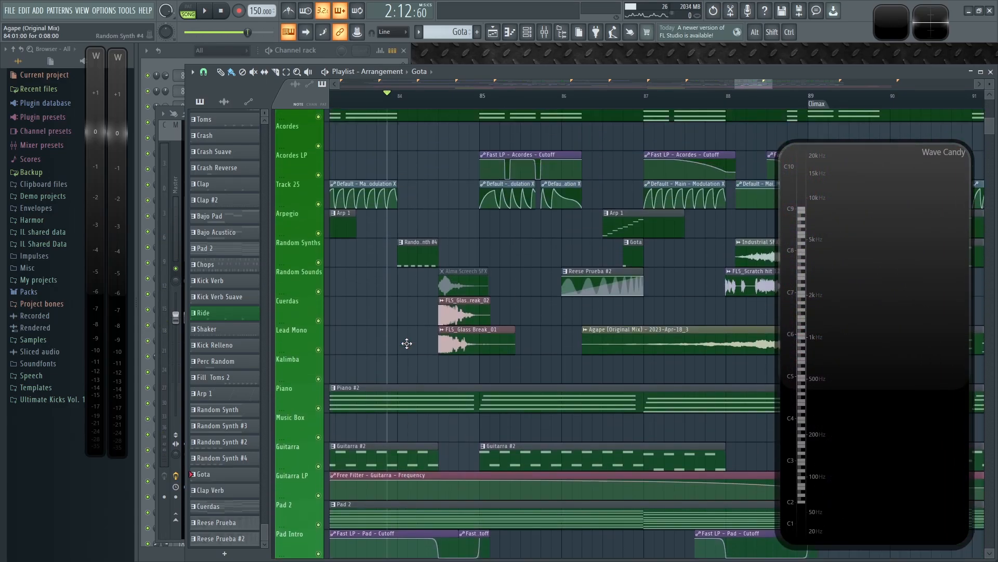
{"action": "scroll", "coordinate": [414, 237], "scroll_direction": "up", "scroll_amount": 5}
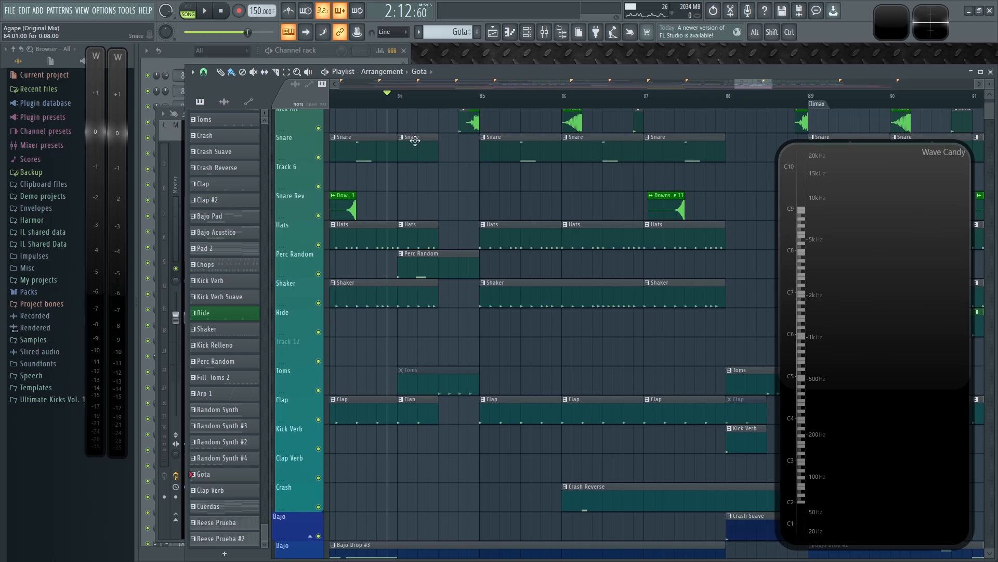
{"action": "scroll", "coordinate": [445, 263], "scroll_direction": "up", "scroll_amount": 3}
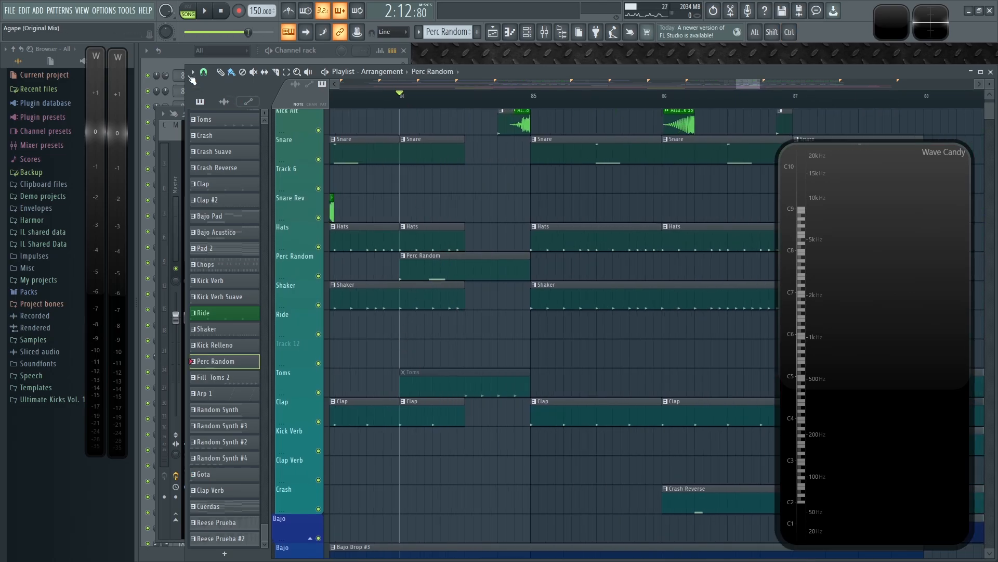
{"action": "left_click", "coordinate": [190, 7]}
{"action": "key", "text": "space"}
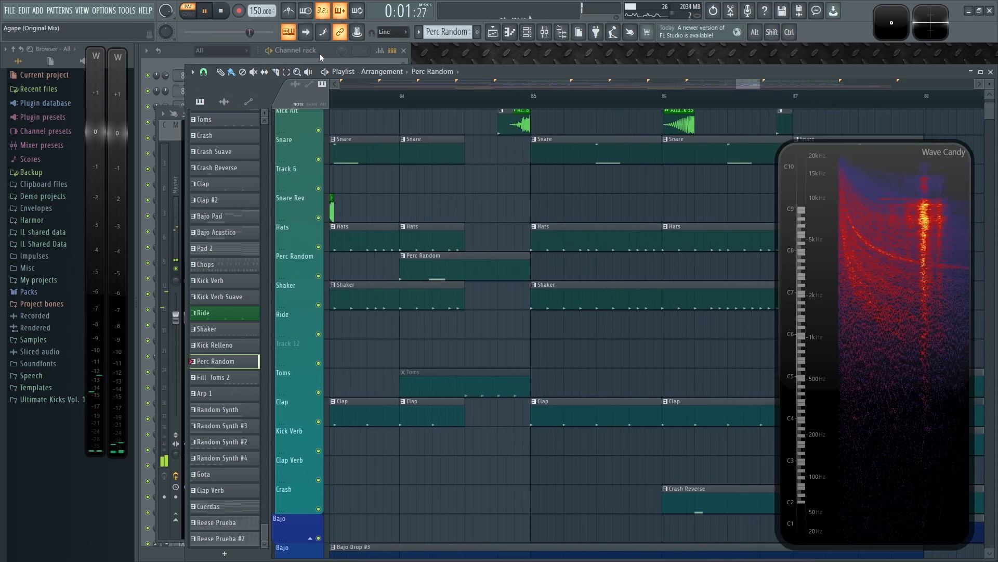
Step: Open the Fracture Perc 18 sampler and set its filter to high-pass (HP) with a cutoff of about 24%
{"action": "left_click", "coordinate": [329, 50]}
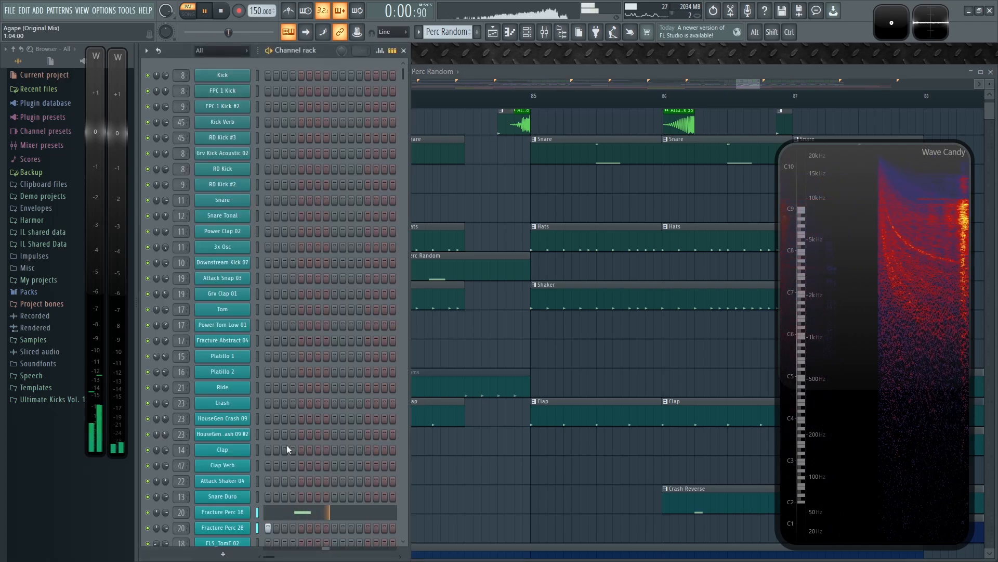
{"action": "left_click", "coordinate": [222, 512]}
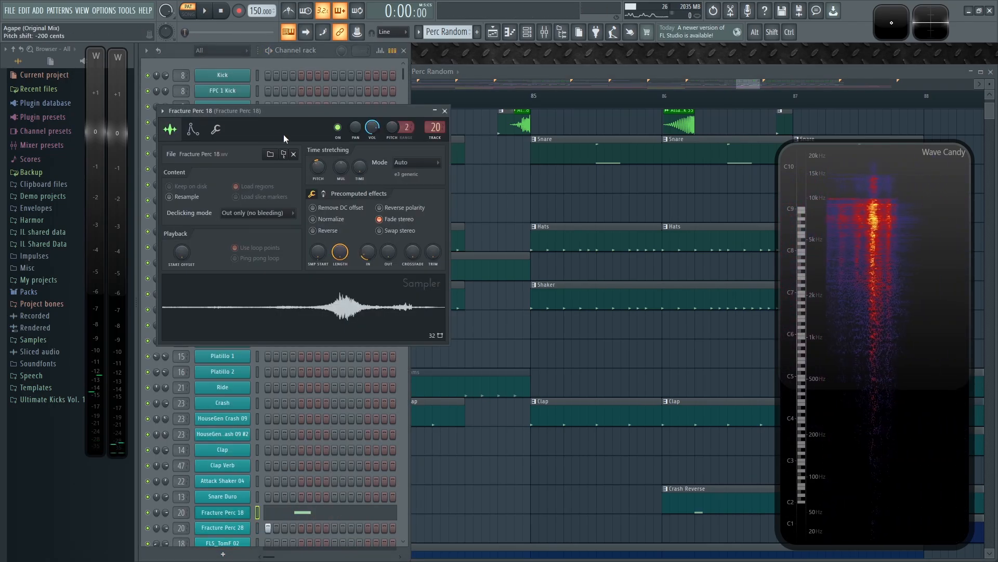
{"action": "left_click", "coordinate": [192, 130]}
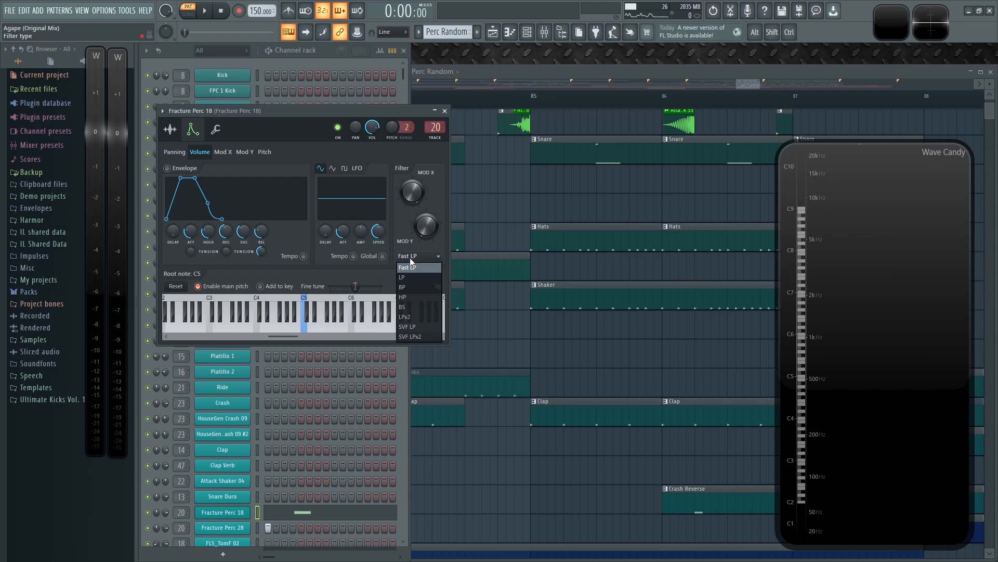
{"action": "left_click", "coordinate": [404, 297]}
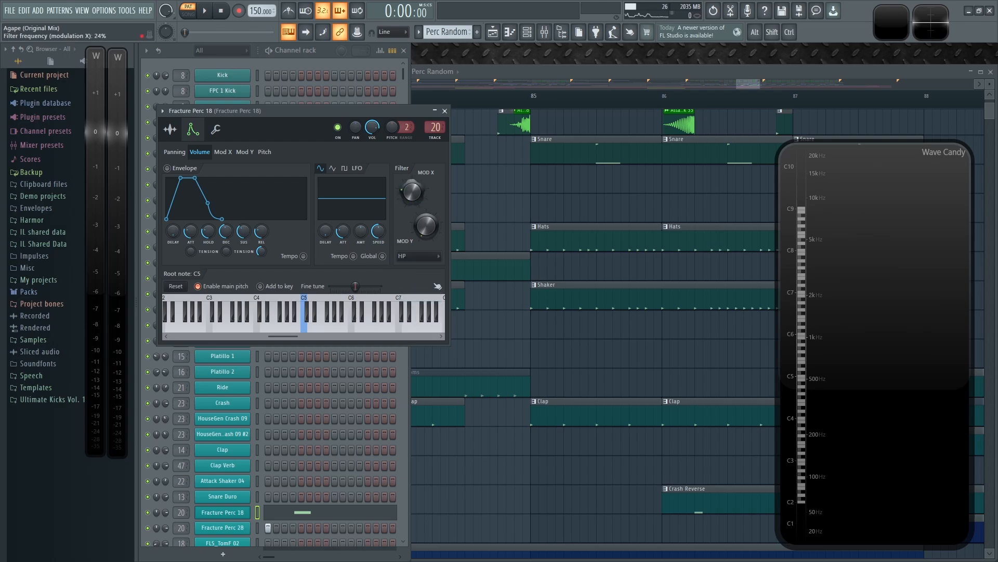
Step: Set the Fracture Perc 28 sampler's filter to high-pass (HP) with a cutoff of about 16%, and close the sampler
{"action": "left_click", "coordinate": [232, 529]}
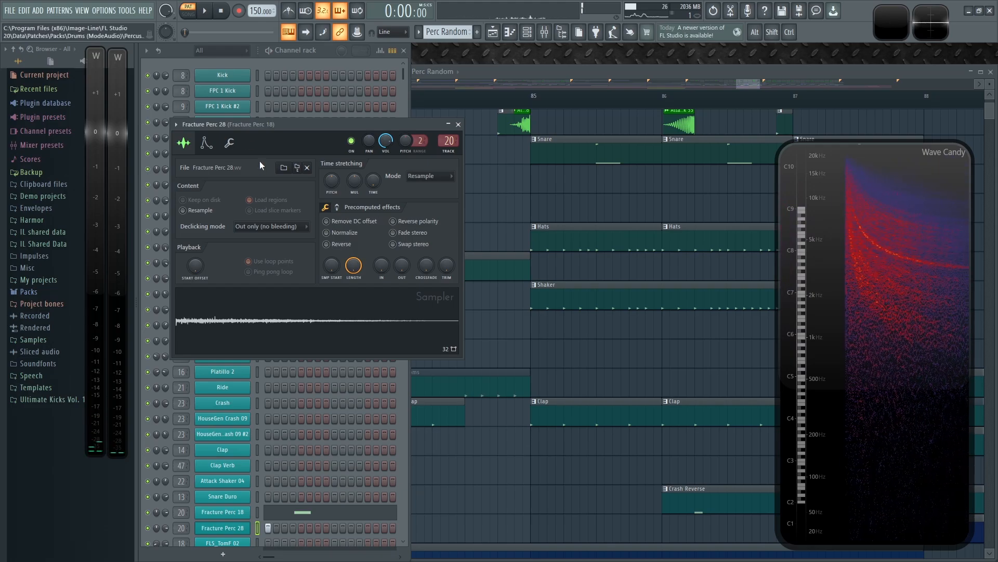
{"action": "left_click", "coordinate": [207, 143]}
{"action": "left_click", "coordinate": [441, 269]}
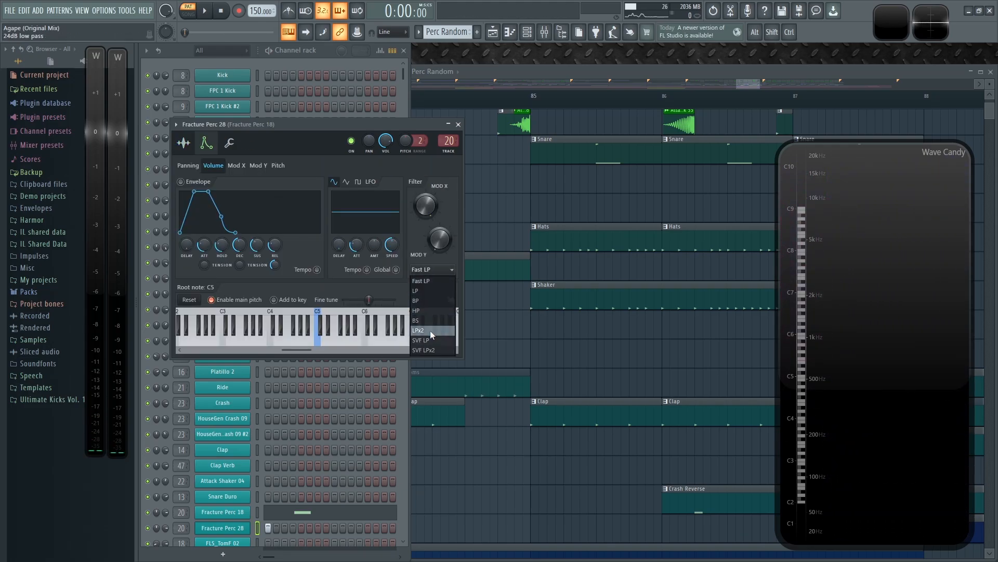
{"action": "left_click", "coordinate": [429, 312]}
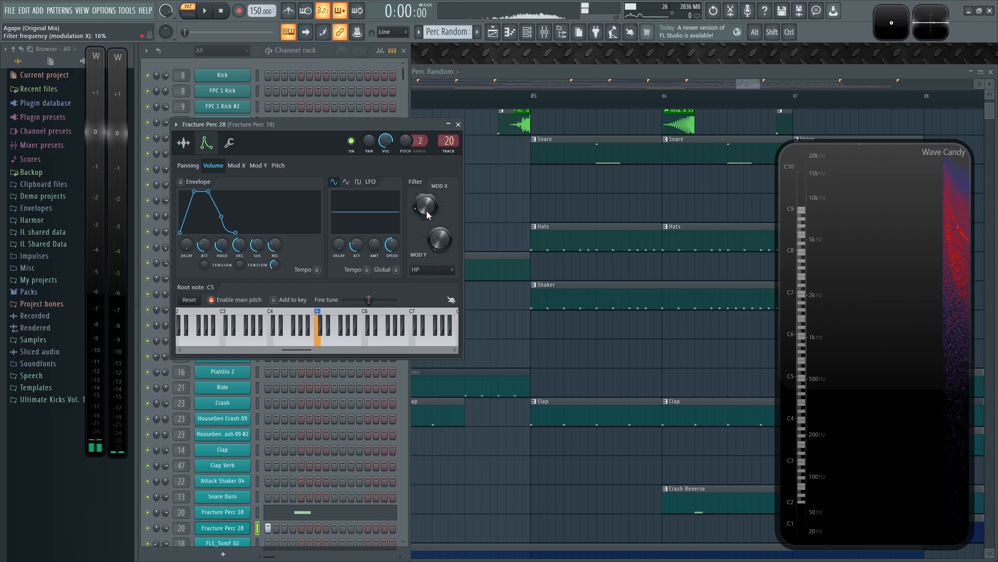
{"action": "left_click", "coordinate": [458, 126]}
Step: Play the song from just before bar 84, shrink the spectrum display, and check the percussion in the BUS PERCS equalizer
{"action": "right_click", "coordinate": [485, 217]}
{"action": "left_click", "coordinate": [349, 95]}
{"action": "key", "text": "space"}
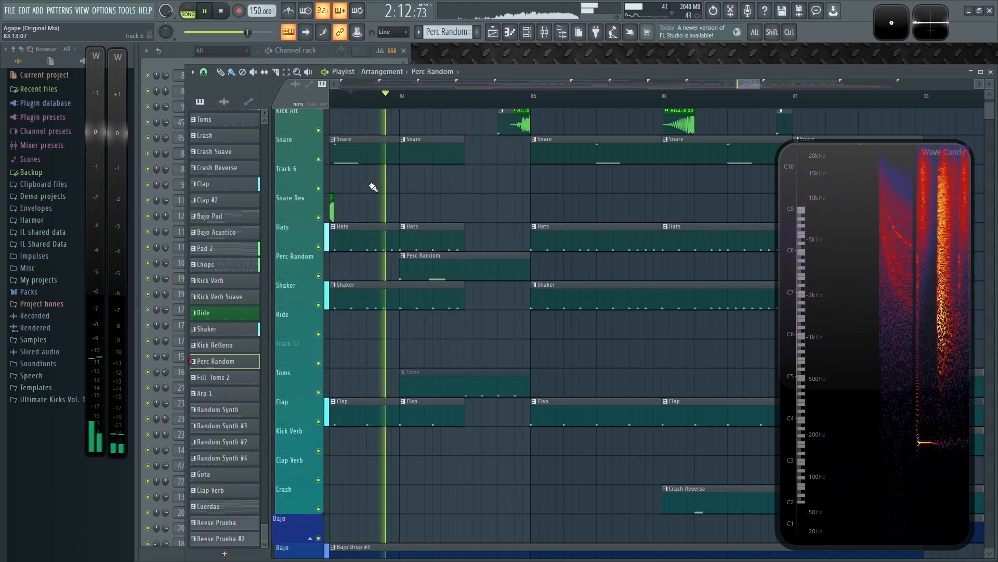
{"action": "key", "text": "F9"}
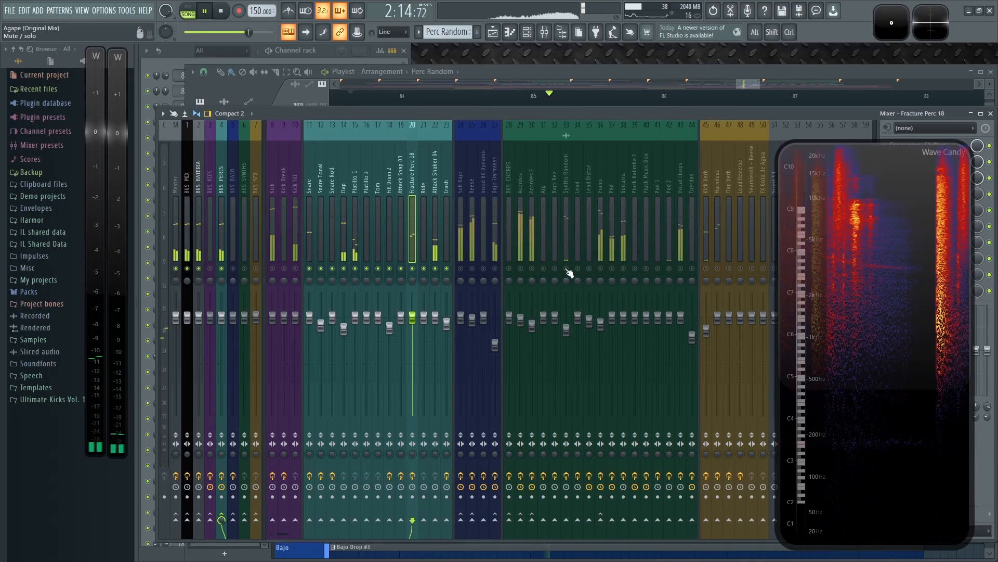
{"action": "double_click", "coordinate": [870, 253]}
{"action": "left_click", "coordinate": [222, 176]}
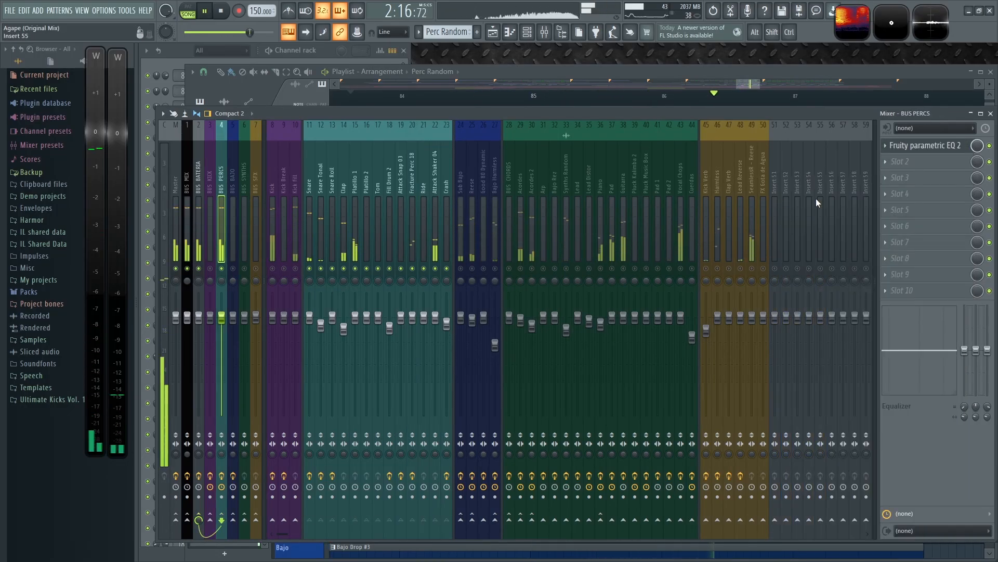
{"action": "left_click", "coordinate": [925, 147]}
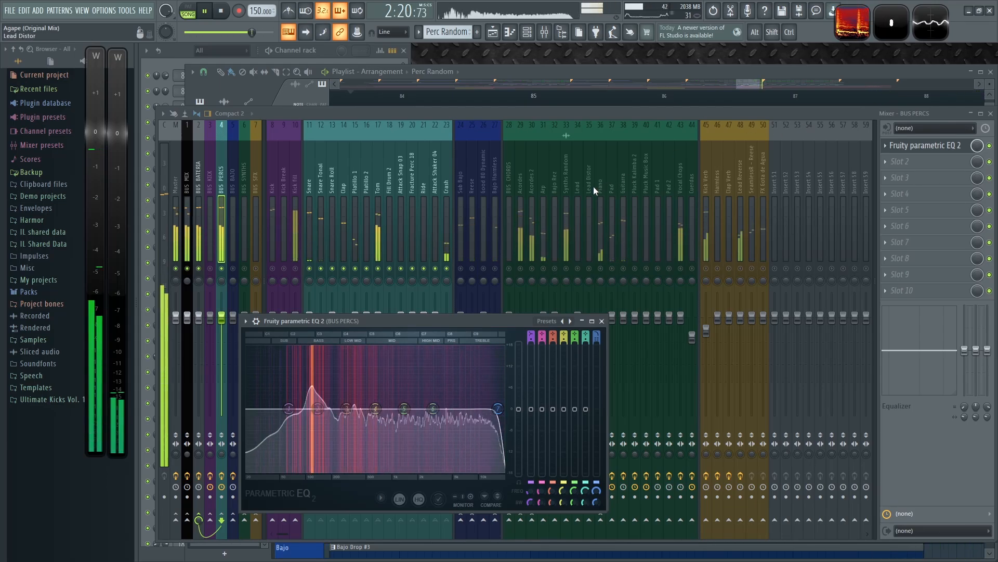
Step: Play the toms fill from bar 88 and select the Tom mixer track to check its sound
{"action": "key", "text": "space"}
{"action": "key", "text": "F5"}
{"action": "left_click_drag", "start_coordinate": [838, 280], "coordinate": [494, 342]}
{"action": "scroll", "coordinate": [648, 302], "scroll_direction": "down", "scroll_amount": 2}
{"action": "scroll", "coordinate": [577, 161], "scroll_direction": "up", "scroll_amount": 2}
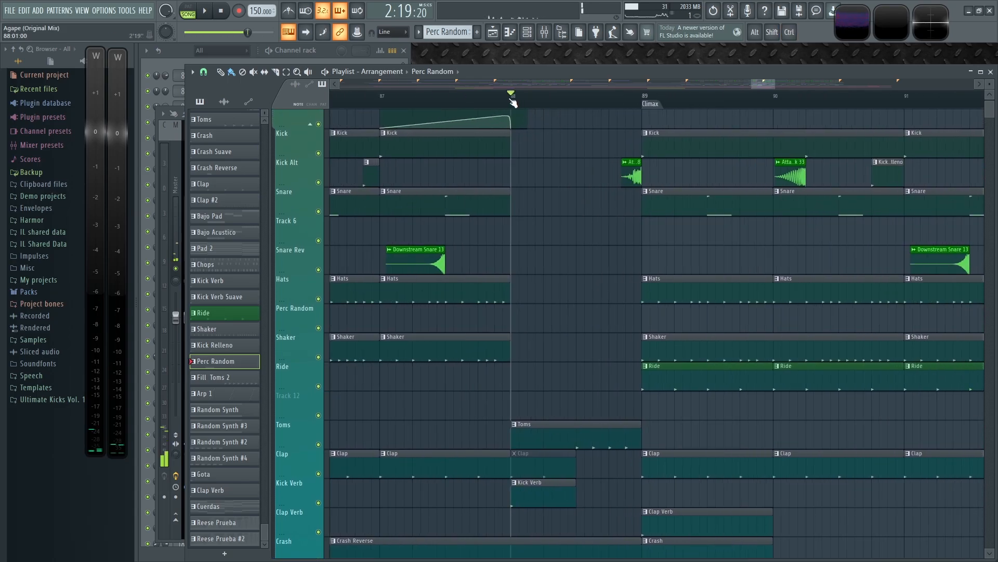
{"action": "key", "text": "space"}
{"action": "key", "text": "F9"}
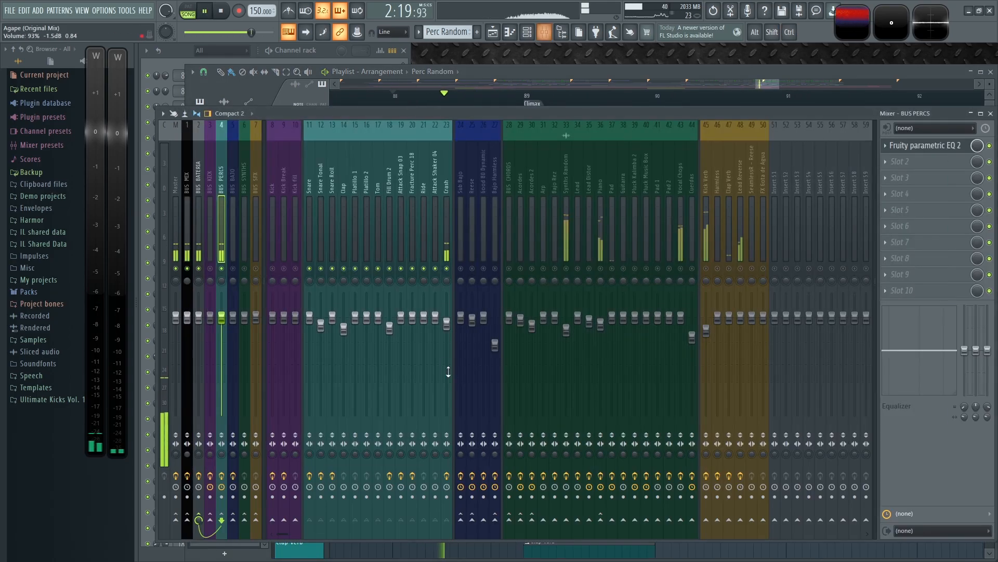
{"action": "left_click", "coordinate": [379, 213]}
{"action": "key", "text": "space"}
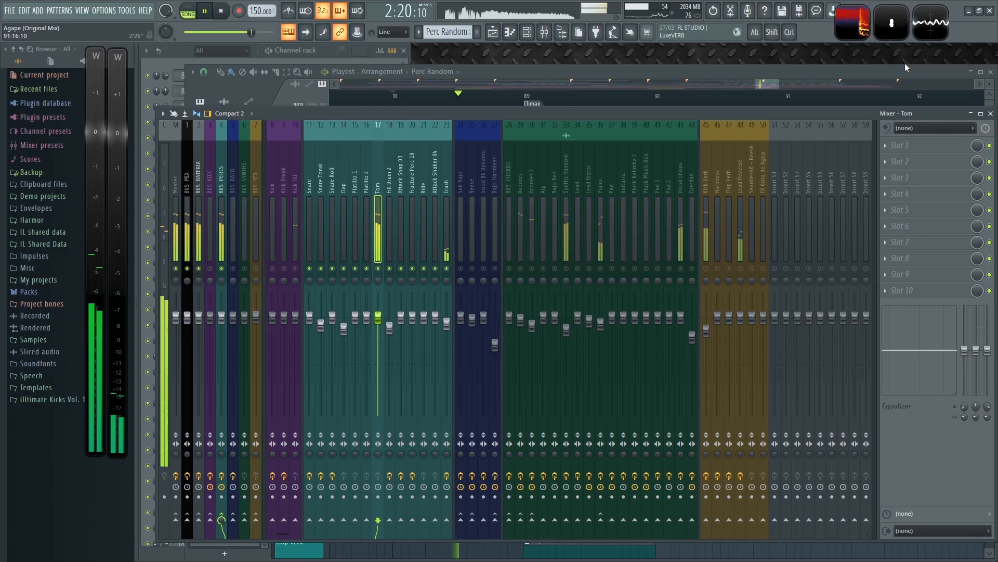
{"action": "key", "text": "space"}
Step: Add Fruity Blood Overdrive to the Tom track's second effect slot and raise its Pre Amp and Post Filter amounts during playback
{"action": "left_click", "coordinate": [893, 163]}
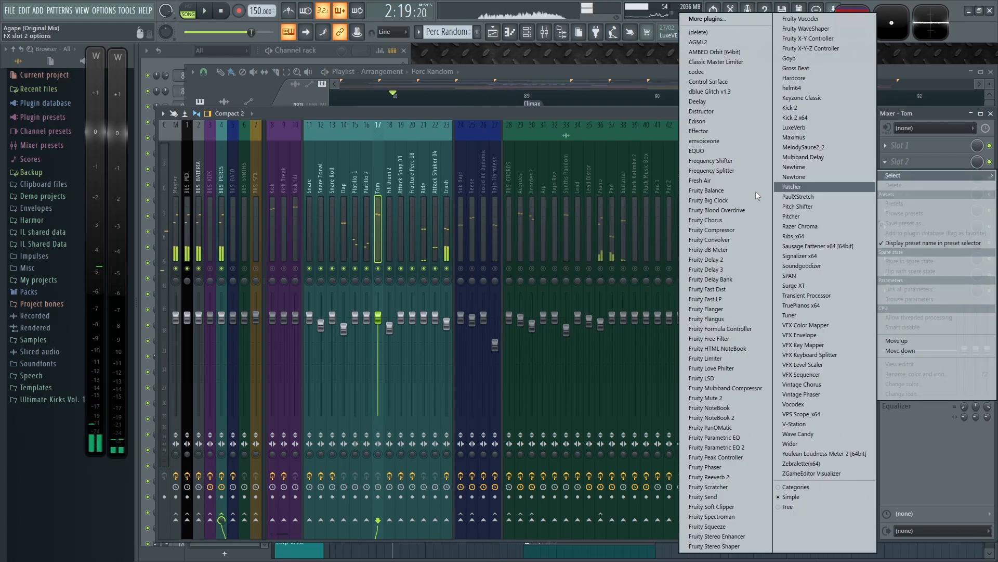
{"action": "left_click", "coordinate": [747, 211]}
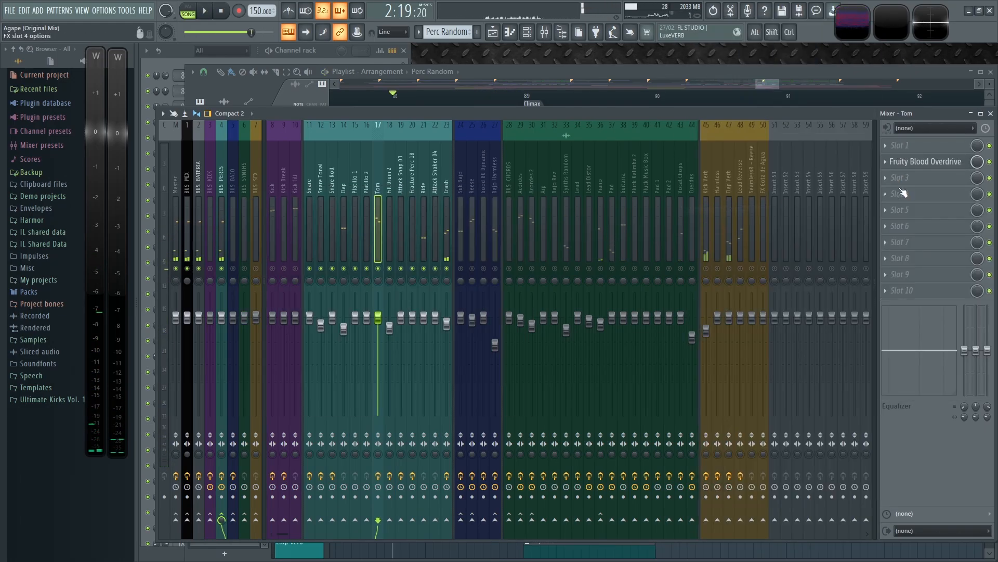
{"action": "left_click_drag", "start_coordinate": [380, 194], "coordinate": [567, 198]}
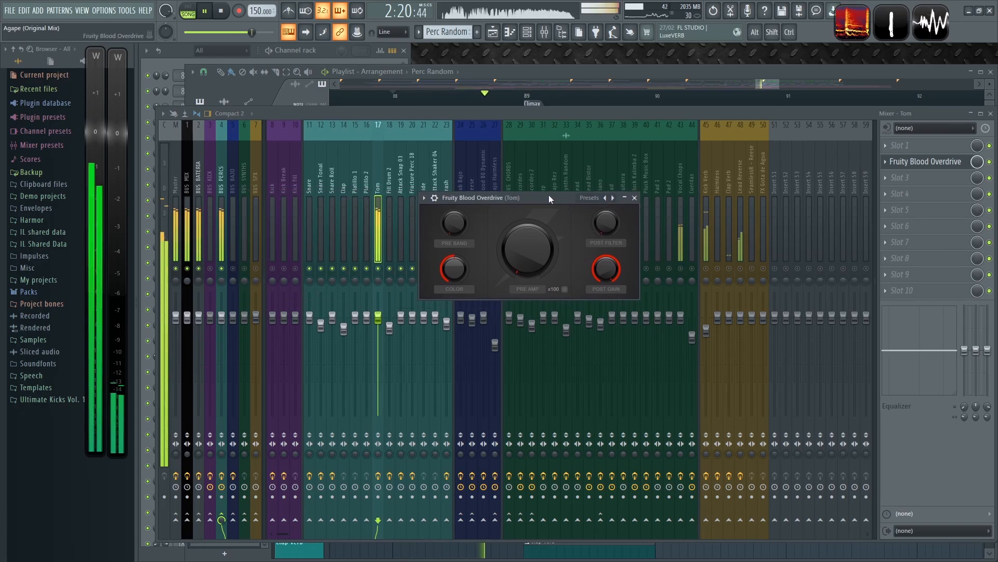
{"action": "key", "text": "space"}
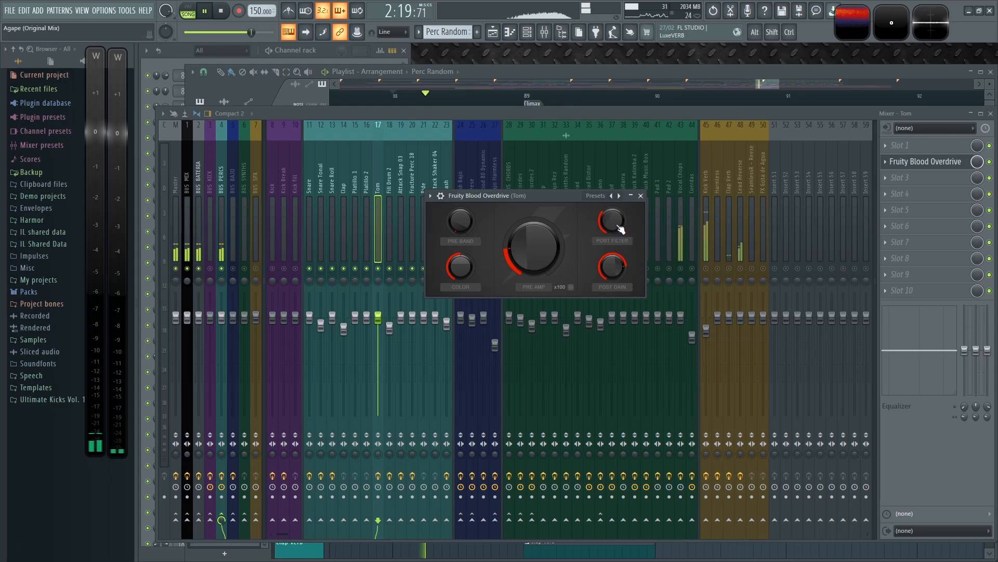
{"action": "left_click_drag", "start_coordinate": [612, 221], "coordinate": [612, 232]}
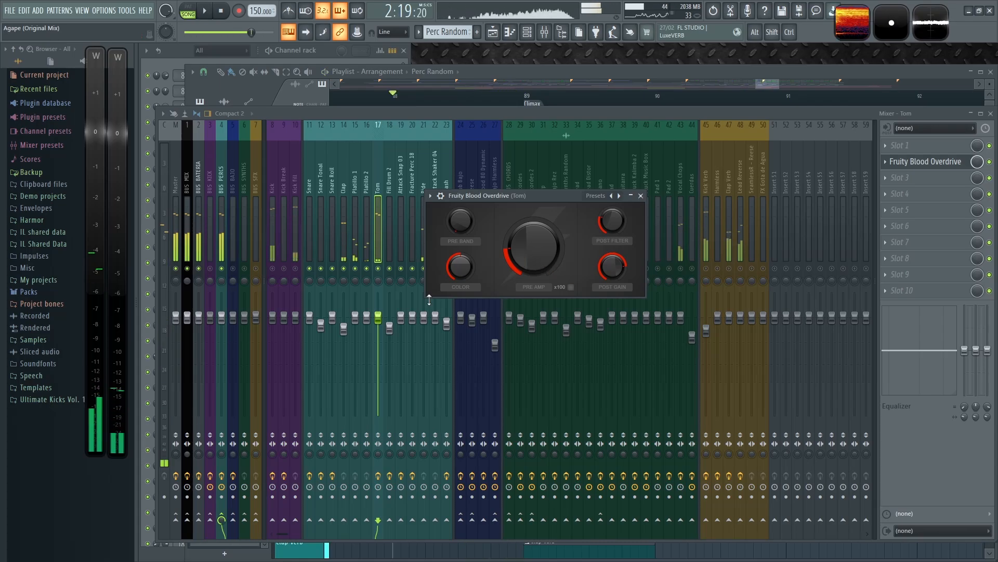
Step: Add Fruity Parametric EQ 2 to the Tom track's first effect slot and reposition its window over the mixer
{"action": "left_click", "coordinate": [888, 144]}
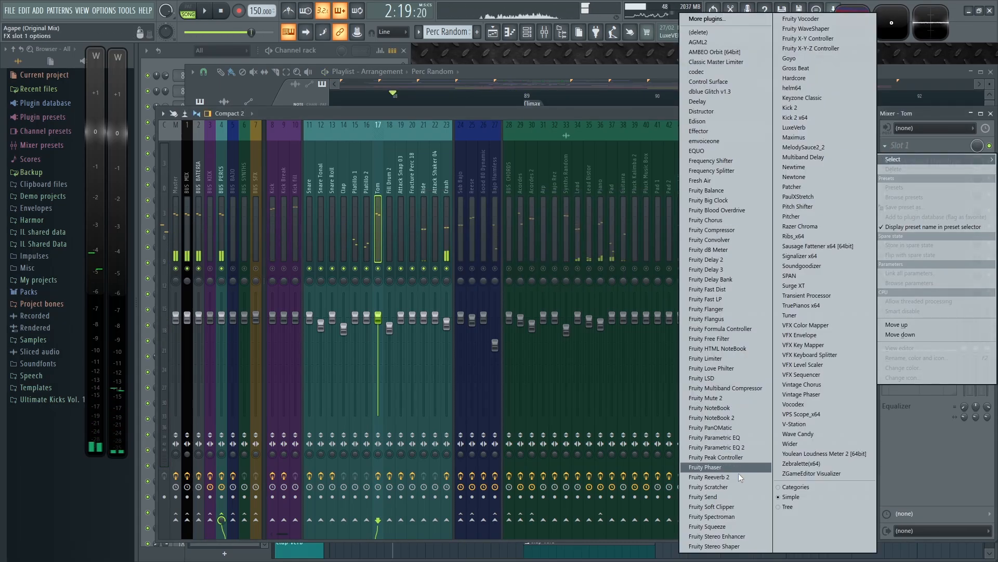
{"action": "left_click", "coordinate": [750, 450]}
{"action": "left_click_drag", "start_coordinate": [345, 178], "coordinate": [416, 198]}
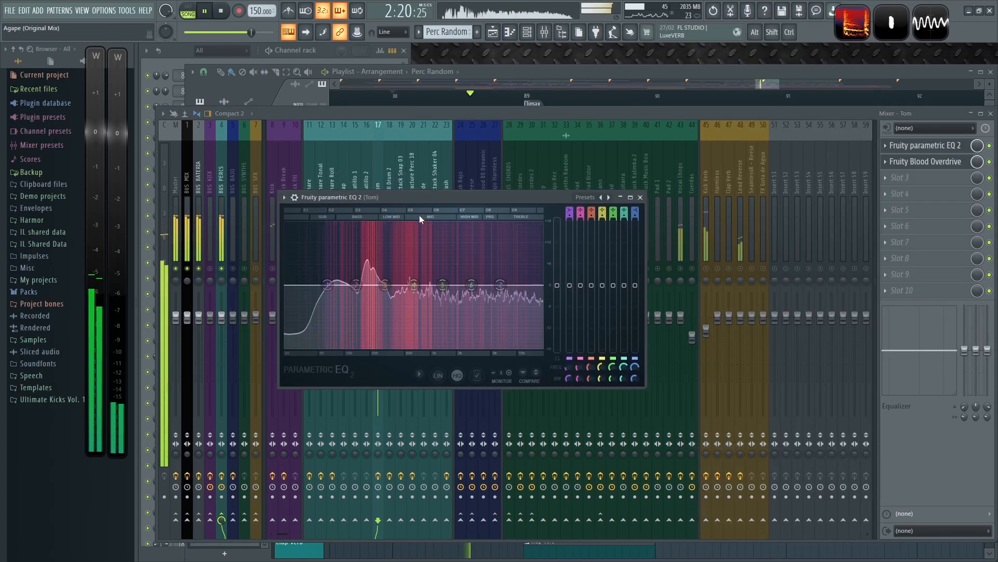
Step: Apply a high pass on band 1 of the Tom's equalizer, lower band 2 slightly, and audition the toms
{"action": "key", "text": "space"}
{"action": "left_click_drag", "start_coordinate": [569, 209], "coordinate": [569, 214]}
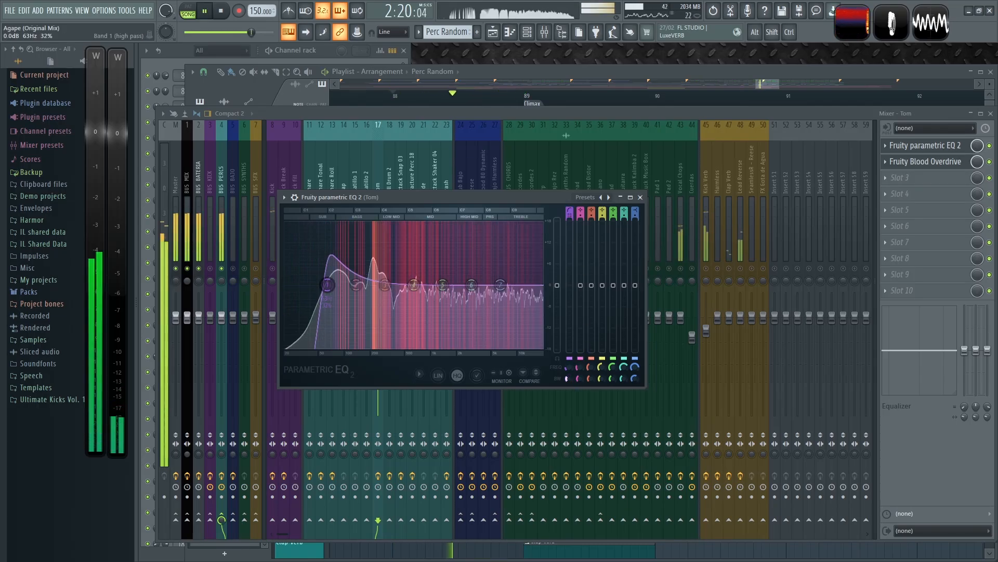
{"action": "key", "text": "space"}
{"action": "scroll", "coordinate": [327, 284], "scroll_direction": "up", "scroll_amount": 3}
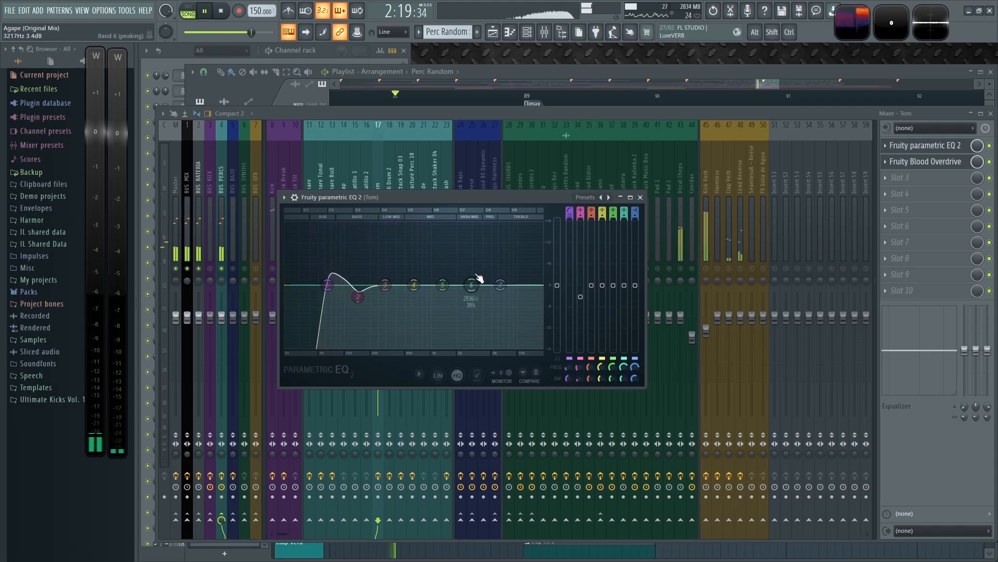
{"action": "key", "text": "space"}
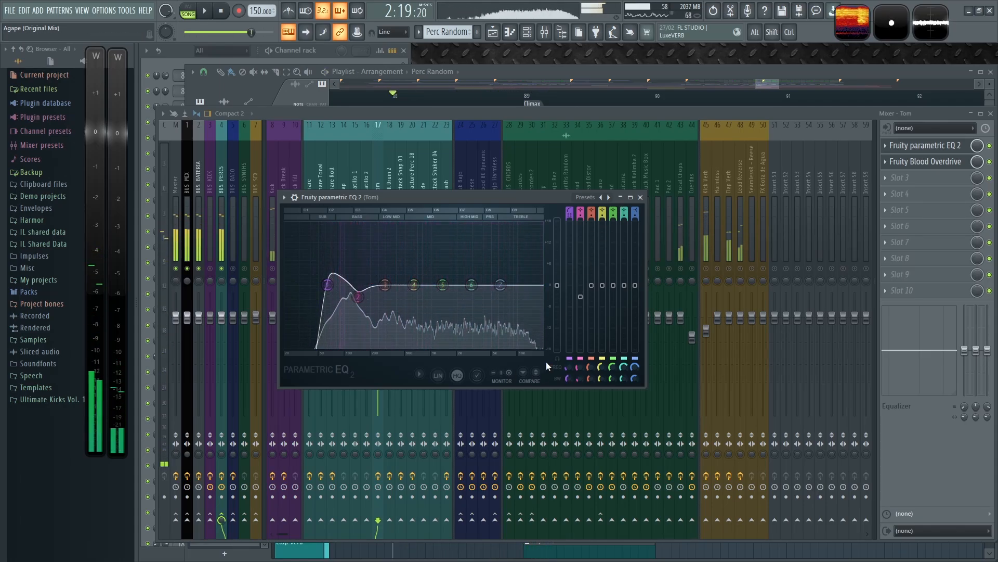
{"action": "key", "text": "space"}
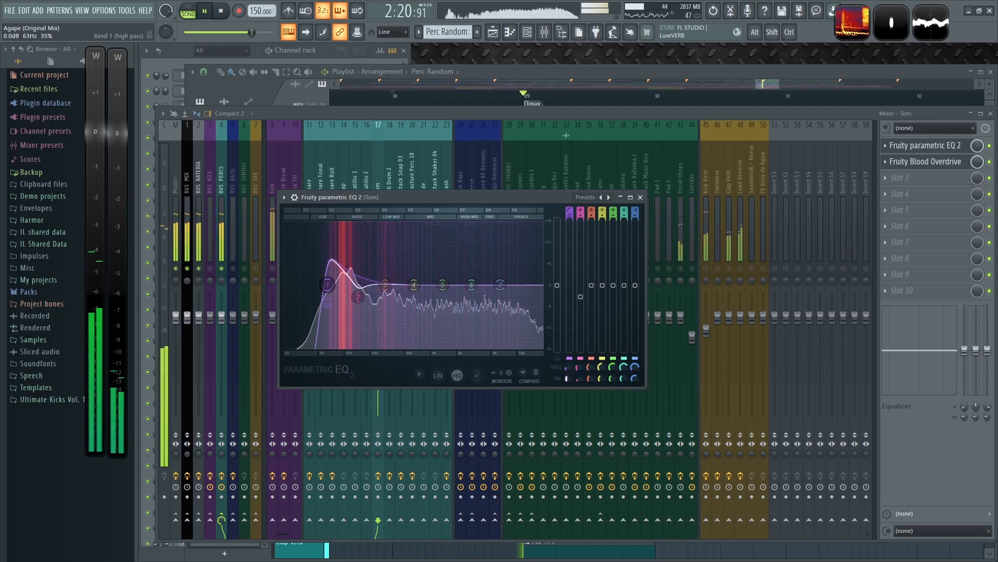
{"action": "key", "text": "space"}
{"action": "left_click", "coordinate": [640, 197]}
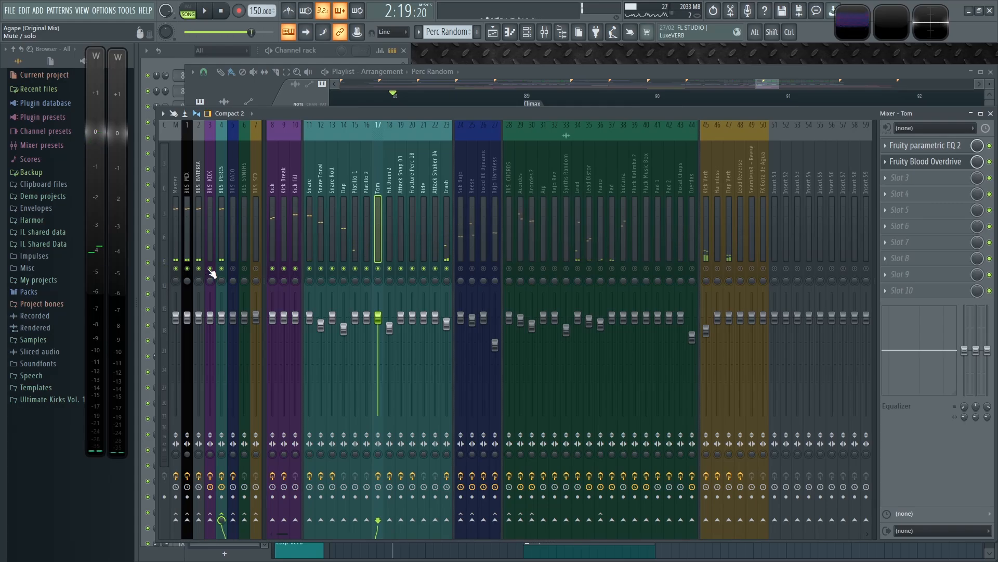
Step: Play the toms fill into the climax in the playlist and save the project
{"action": "left_click", "coordinate": [566, 75]}
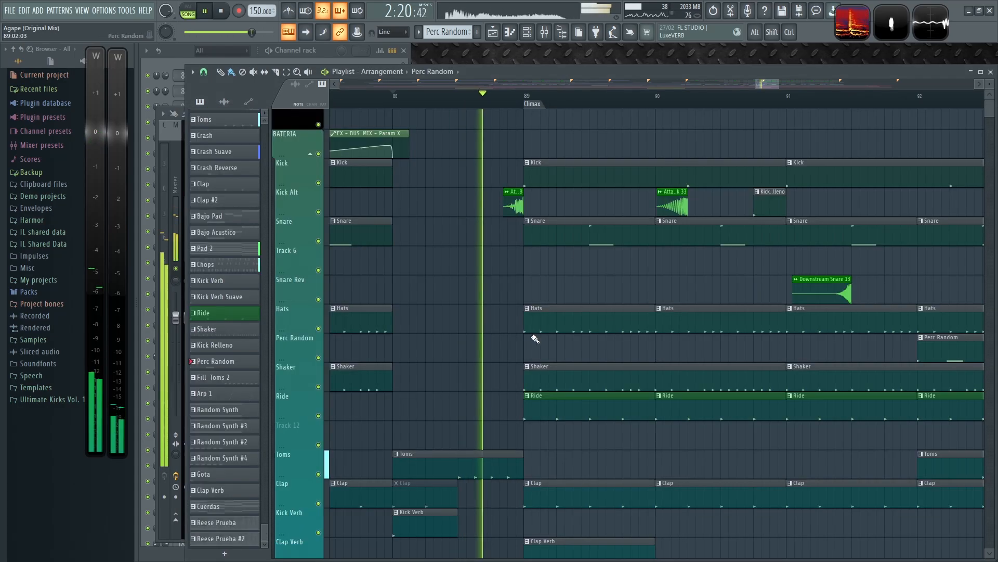
{"action": "scroll", "coordinate": [501, 279], "scroll_direction": "down", "scroll_amount": 1}
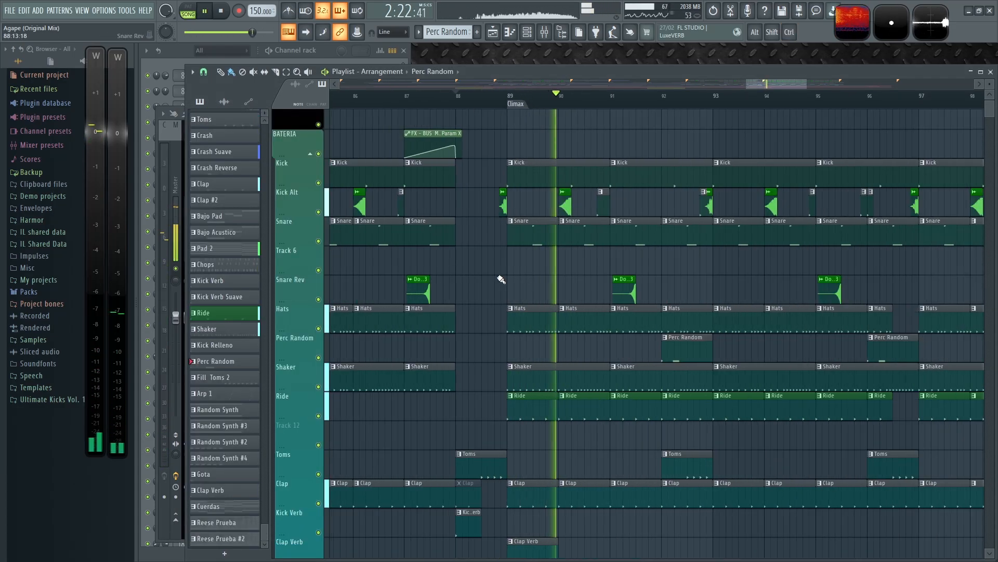
{"action": "key", "text": "ctrl+s"}
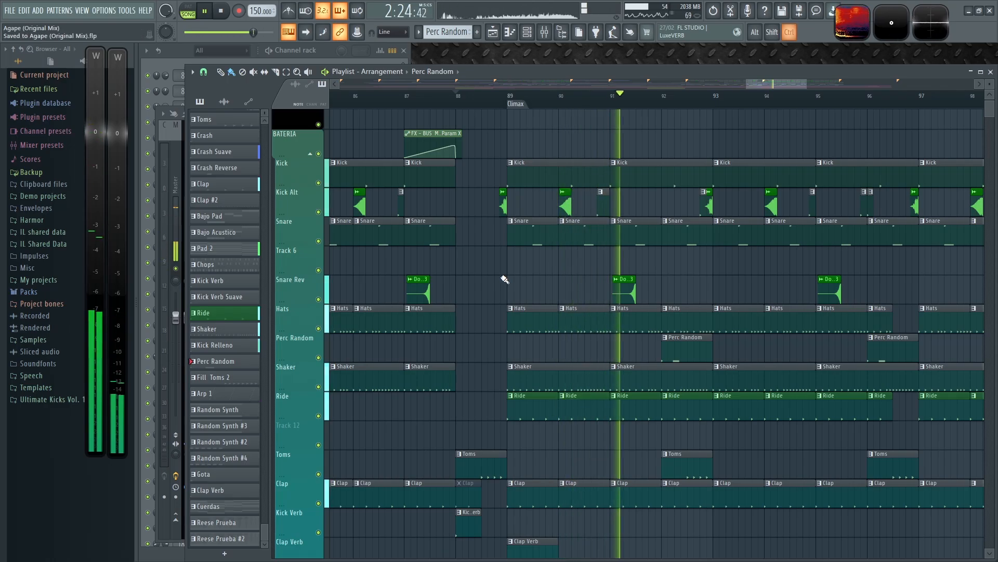
{"action": "scroll", "coordinate": [504, 279], "scroll_direction": "down", "scroll_amount": 1}
{"action": "scroll", "coordinate": [583, 299], "scroll_direction": "down", "scroll_amount": 5}
{"action": "scroll", "coordinate": [667, 321], "scroll_direction": "up", "scroll_amount": 3}
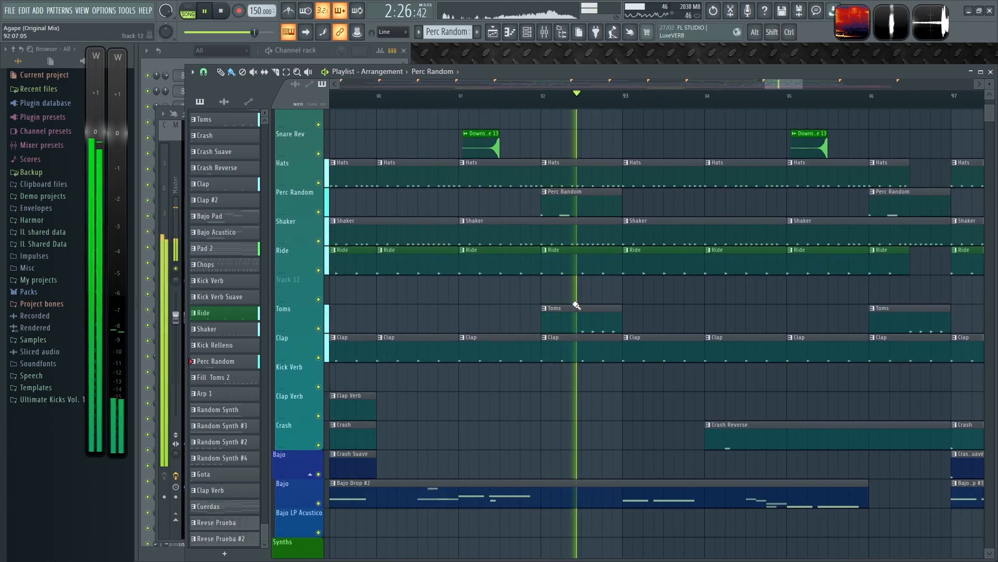
Step: Set the playback start to bar 92 and sidechain the Kick mixer track to the Tom track
{"action": "key", "text": "space"}
{"action": "left_click_drag", "start_coordinate": [574, 117], "coordinate": [512, 135]}
{"action": "left_click", "coordinate": [478, 97]}
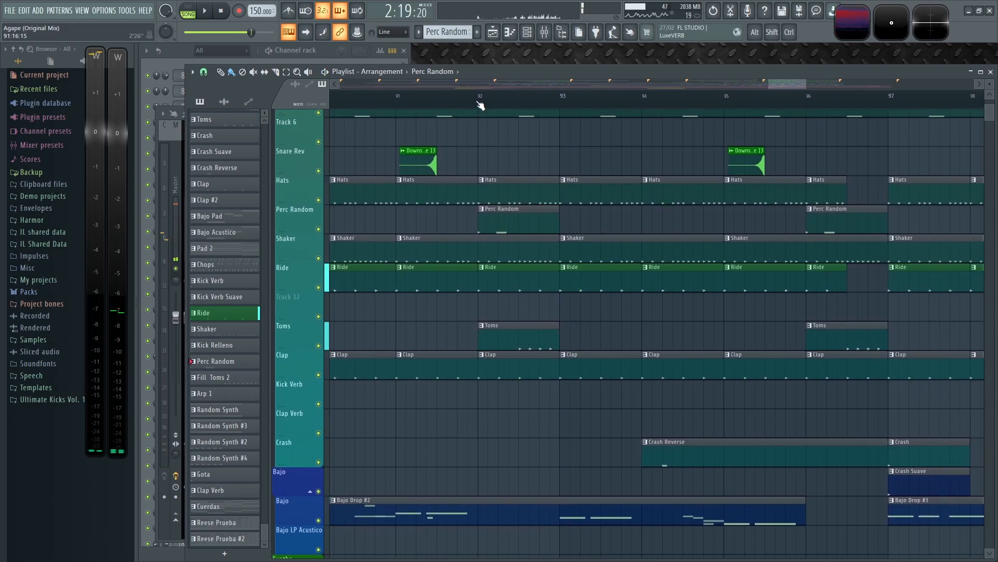
{"action": "key", "text": "F9"}
{"action": "left_click", "coordinate": [270, 171]}
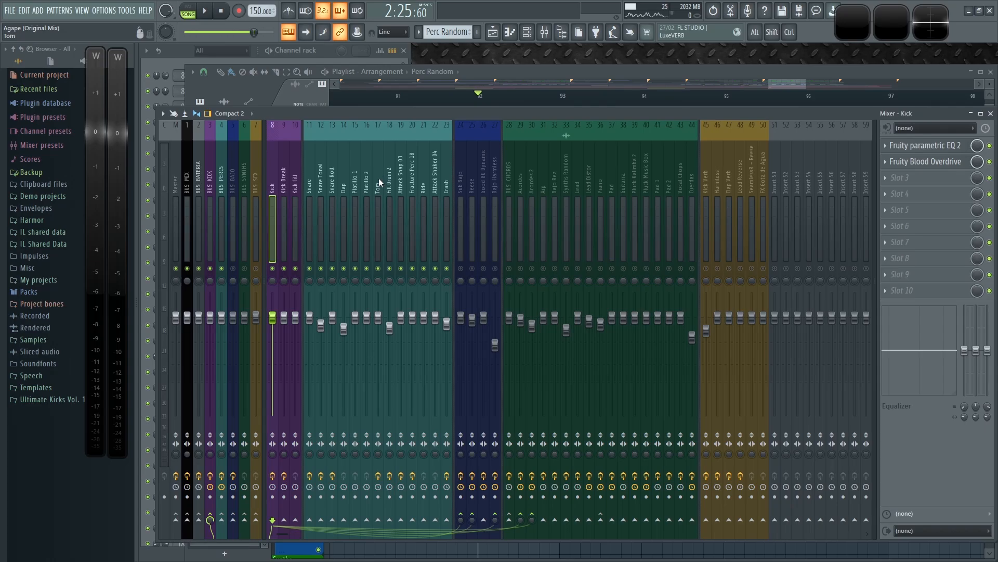
{"action": "left_click", "coordinate": [284, 185]}
{"action": "key", "text": "space"}
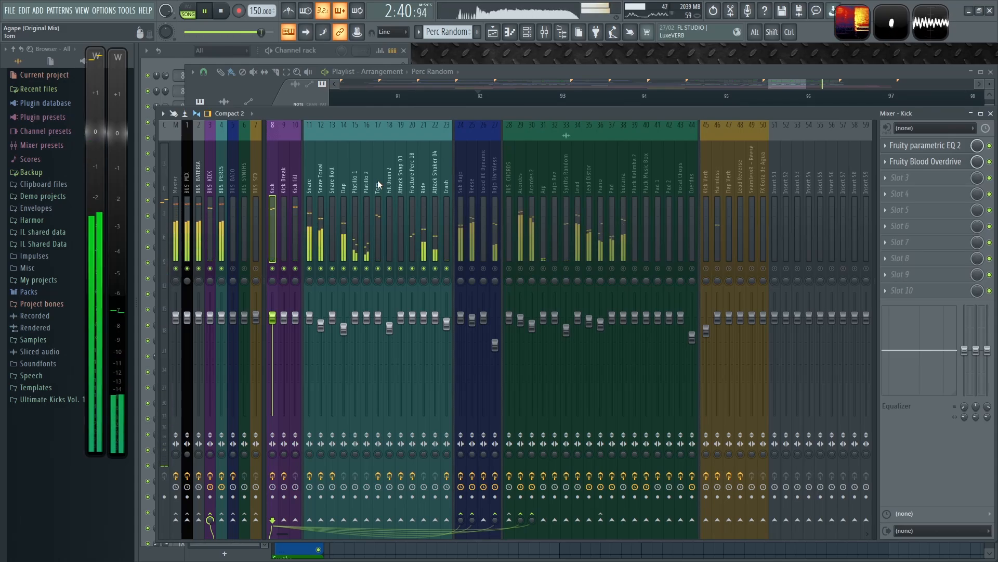
{"action": "key", "text": "space"}
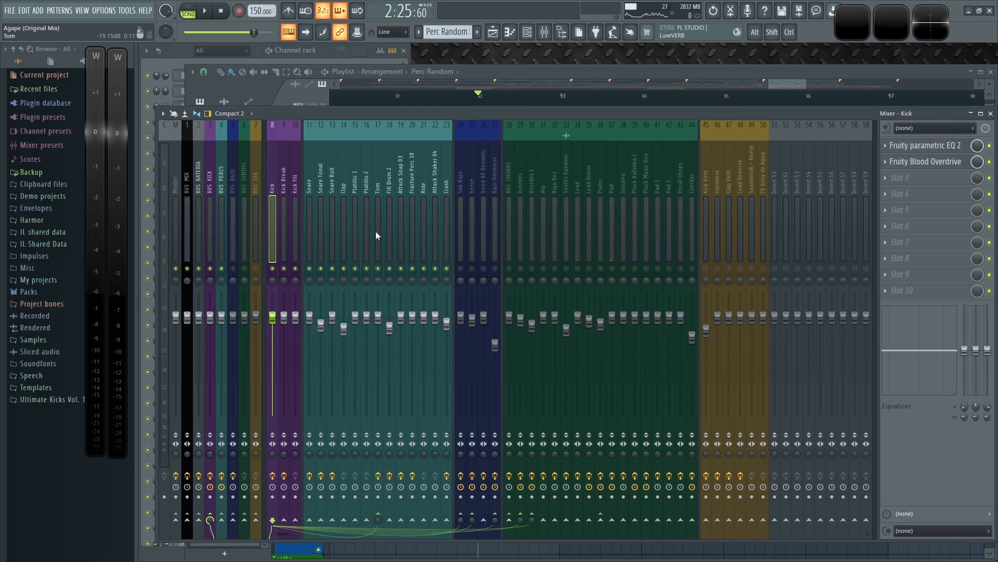
Step: Solo the Tom track, add Fruity Limiter to its fourth effect slot, and enlarge the limiter window
{"action": "key", "text": "space"}
{"action": "left_click", "coordinate": [379, 177]}
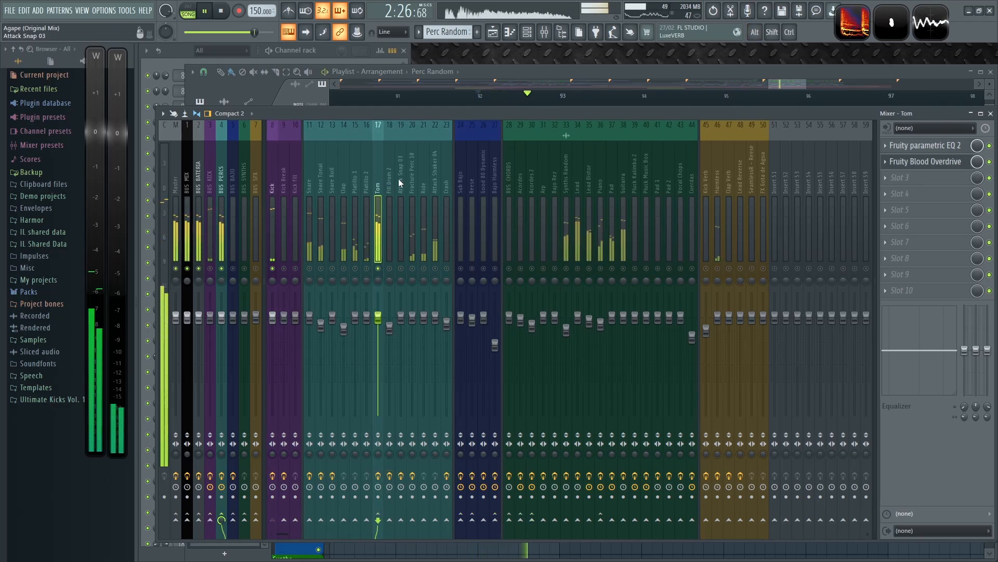
{"action": "key", "text": "space"}
{"action": "left_click", "coordinate": [919, 197]}
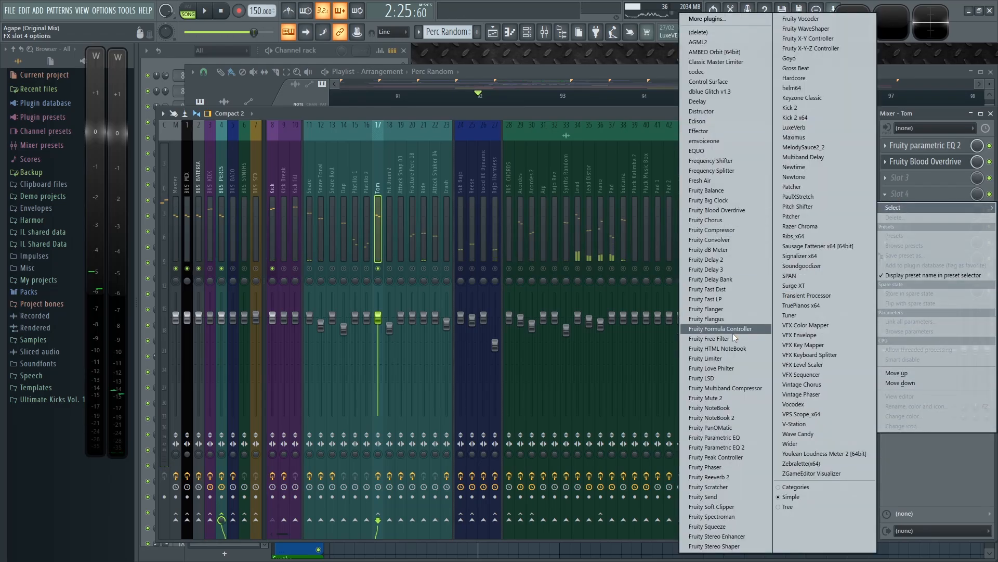
{"action": "left_click", "coordinate": [718, 362]}
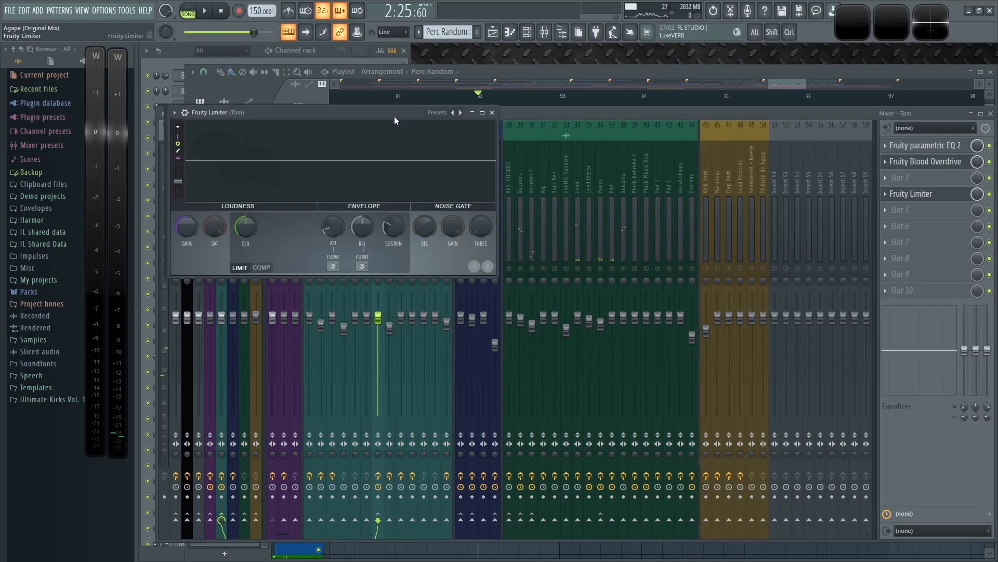
{"action": "left_click_drag", "start_coordinate": [654, 301], "coordinate": [809, 399]}
{"action": "key", "text": "space"}
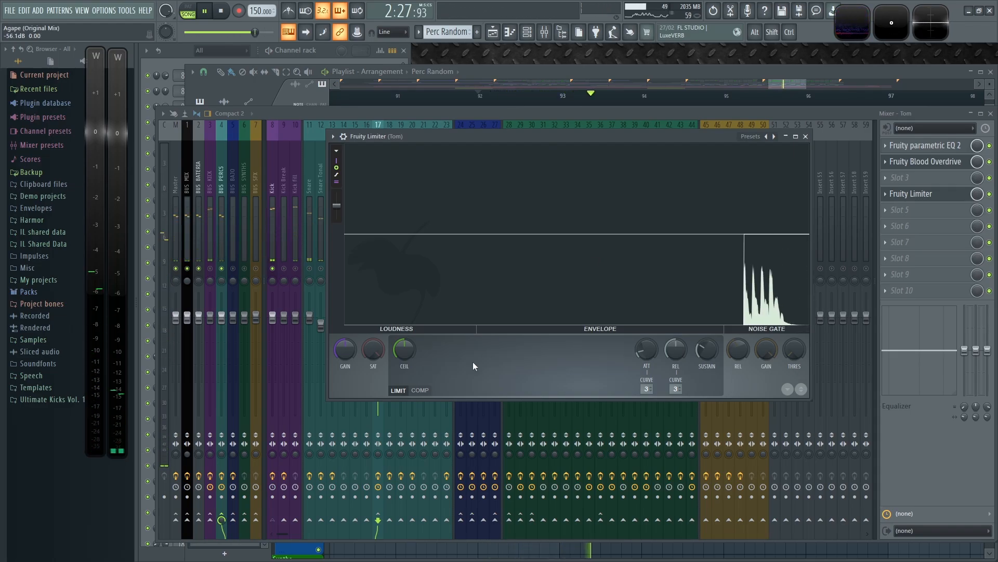
{"action": "left_click_drag", "start_coordinate": [475, 137], "coordinate": [572, 176]}
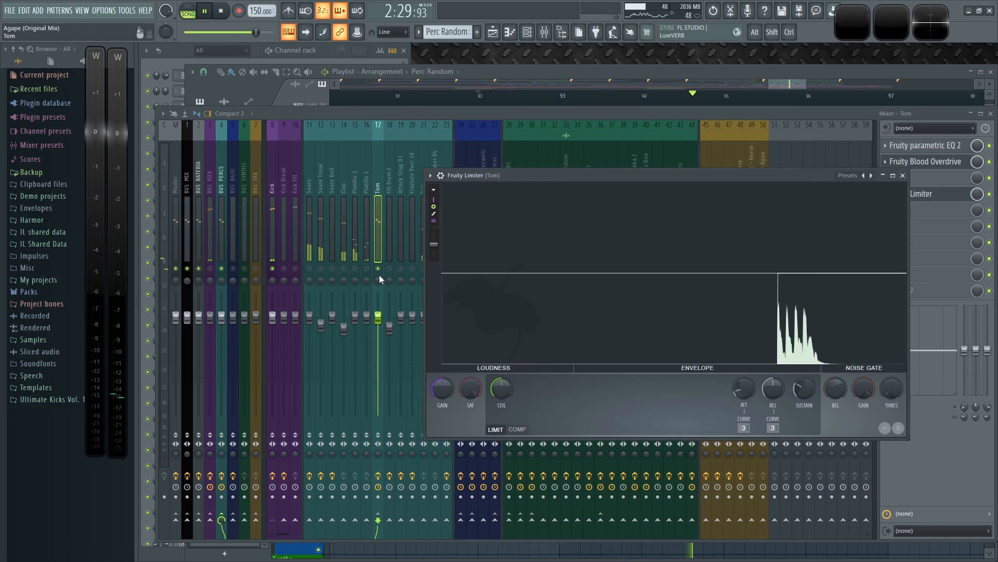
Step: Compare the full mix with the soloed Tom track and reopen its Fruity Limiter
{"action": "right_click", "coordinate": [379, 269], "text": "alt"}
{"action": "key", "text": "space"}
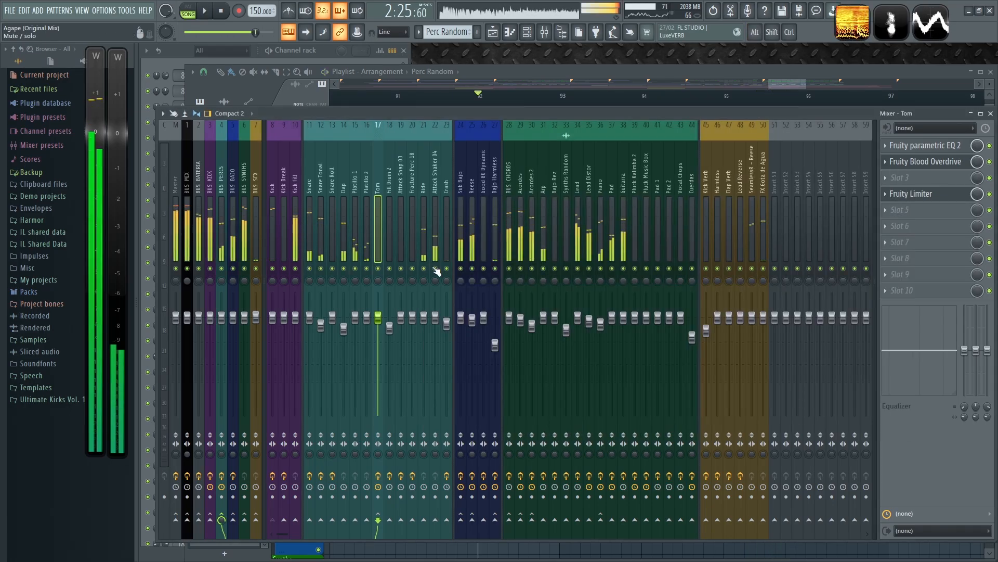
{"action": "right_click", "coordinate": [380, 269], "text": "alt"}
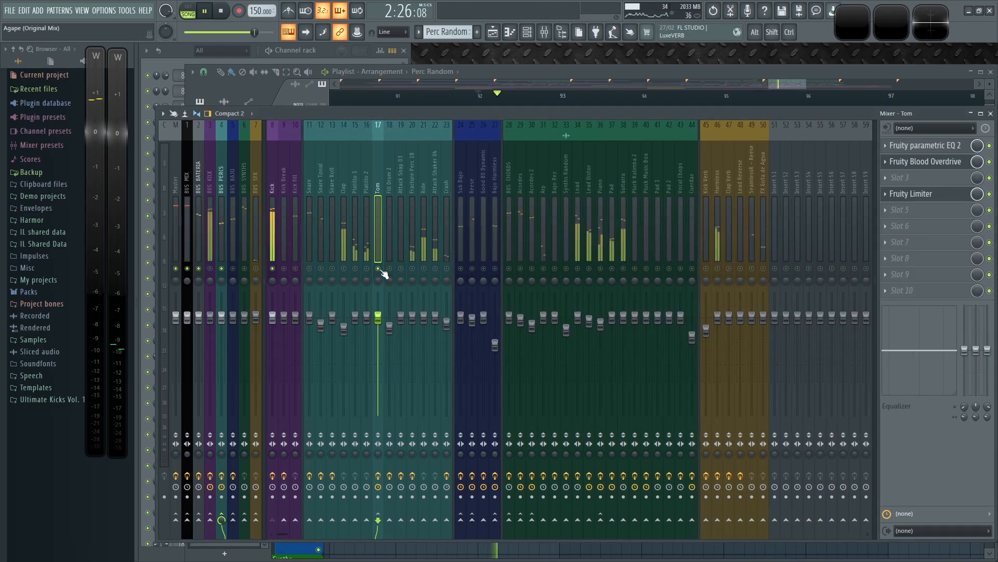
{"action": "left_click", "coordinate": [911, 194]}
{"action": "key", "text": "space"}
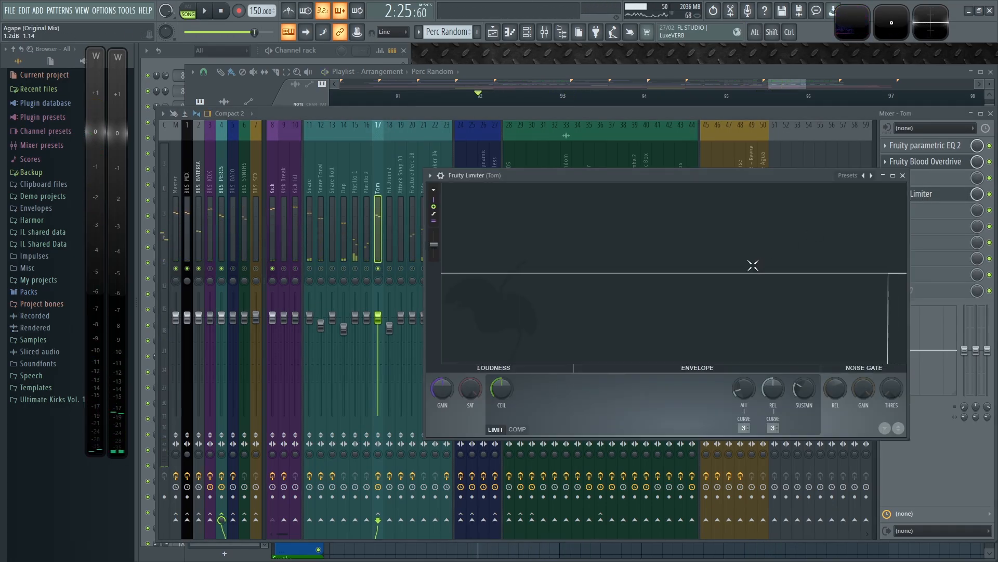
Step: Switch the Tom's Fruity Limiter to compressor mode and choose Kick as its sidechain source
{"action": "left_click_drag", "start_coordinate": [764, 185], "coordinate": [736, 178]}
{"action": "key", "text": "space"}
{"action": "left_click", "coordinate": [490, 423]}
{"action": "left_click", "coordinate": [745, 422]}
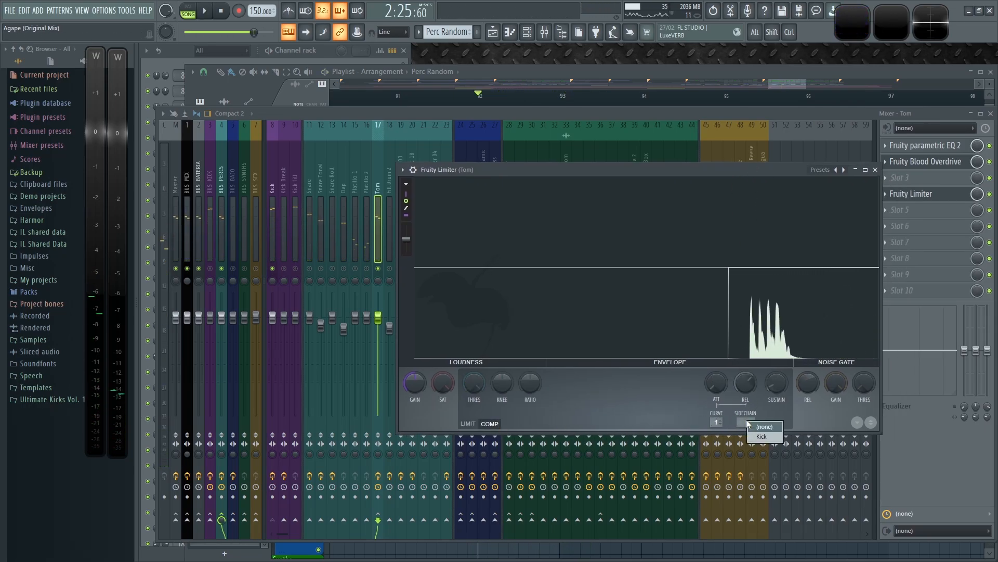
Step: Lower the compressor threshold, raise the ratio, and set the knee to 47% while the toms play
{"action": "left_click_drag", "start_coordinate": [474, 382], "coordinate": [478, 387]}
{"action": "key", "text": "space"}
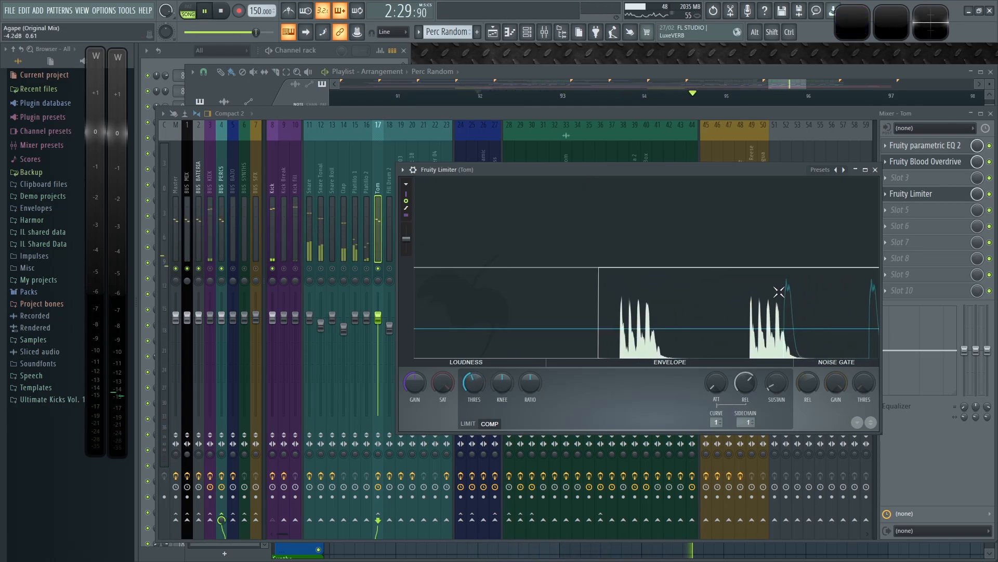
{"action": "left_click_drag", "start_coordinate": [527, 385], "coordinate": [531, 390]}
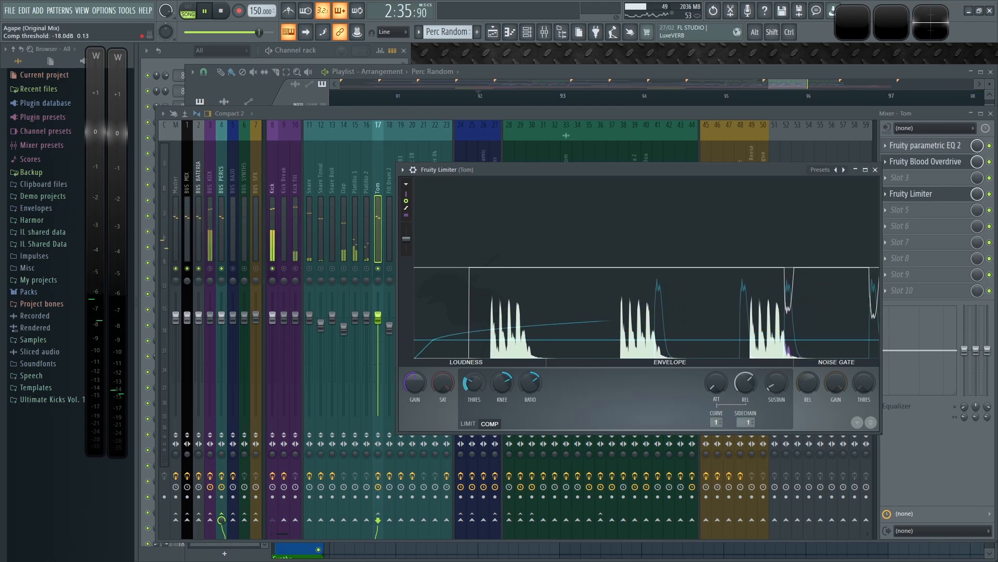
{"action": "left_click_drag", "start_coordinate": [476, 386], "coordinate": [476, 386]}
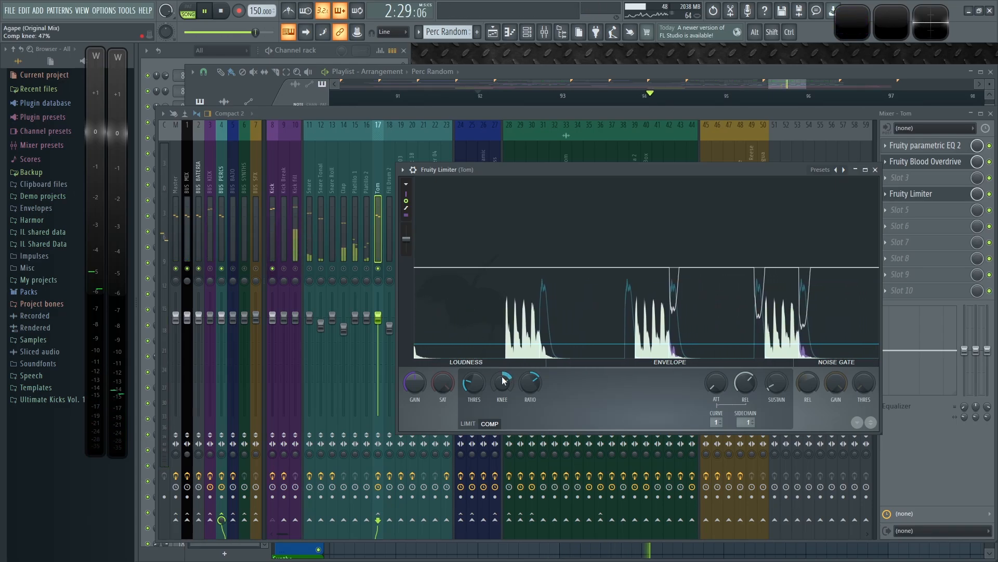
Step: Solo the BUS BATERIA track to hear the drums over the arrangement and save the project
{"action": "right_click", "coordinate": [211, 268], "text": "alt"}
{"action": "right_click", "coordinate": [199, 269], "text": "alt"}
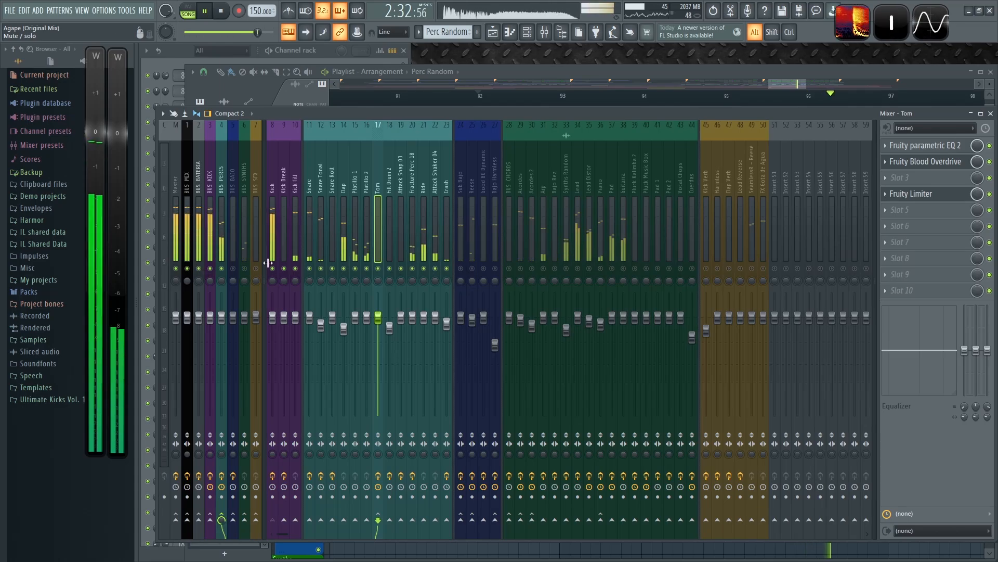
{"action": "left_click", "coordinate": [634, 75]}
{"action": "scroll", "coordinate": [614, 418], "scroll_direction": "down", "scroll_amount": 5}
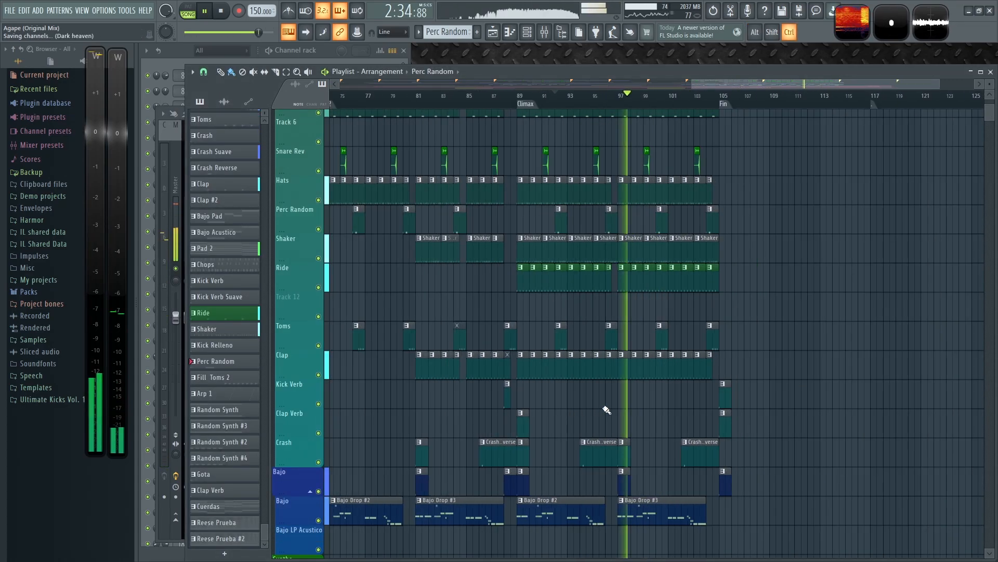
{"action": "scroll", "coordinate": [708, 424], "scroll_direction": "up", "scroll_amount": 4}
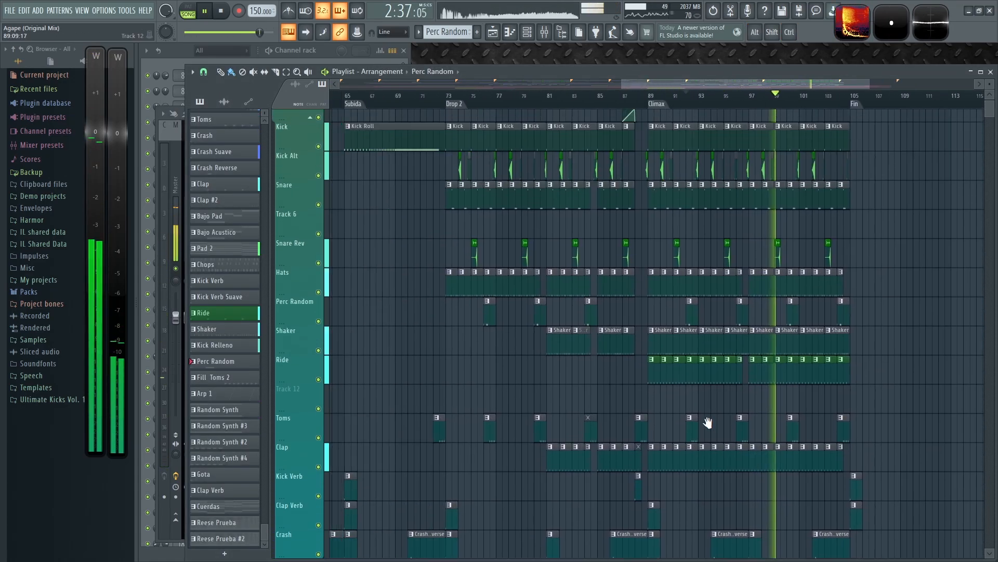
{"action": "scroll", "coordinate": [733, 430], "scroll_direction": "up", "scroll_amount": 3}
{"action": "scroll", "coordinate": [733, 430], "scroll_direction": "up", "scroll_amount": 2}
Step: Check the percussion channels in the channel rack and replay the soloed drums from bar 92 in the mixer
{"action": "key", "text": "F9"}
{"action": "key", "text": "space"}
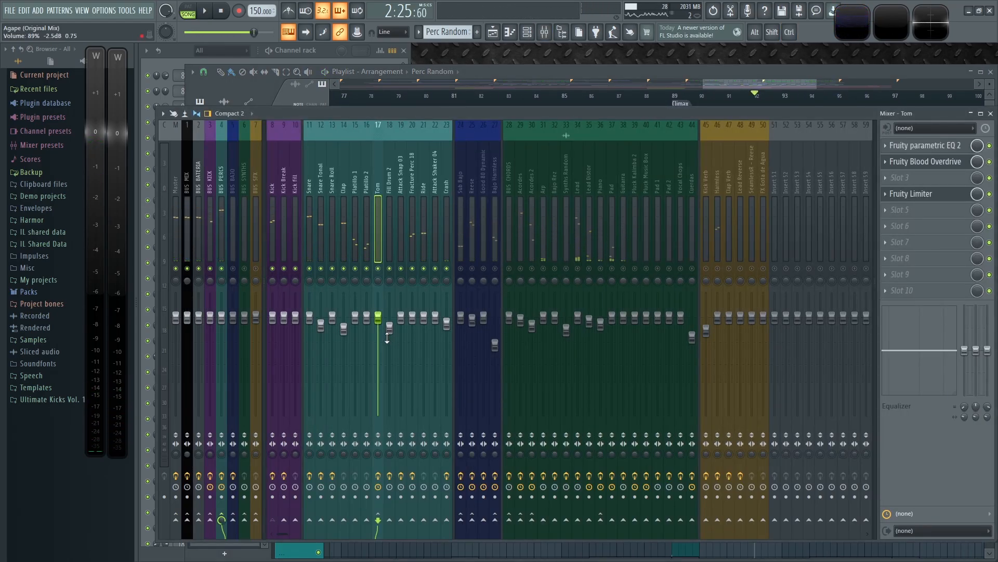
{"action": "left_click", "coordinate": [323, 50]}
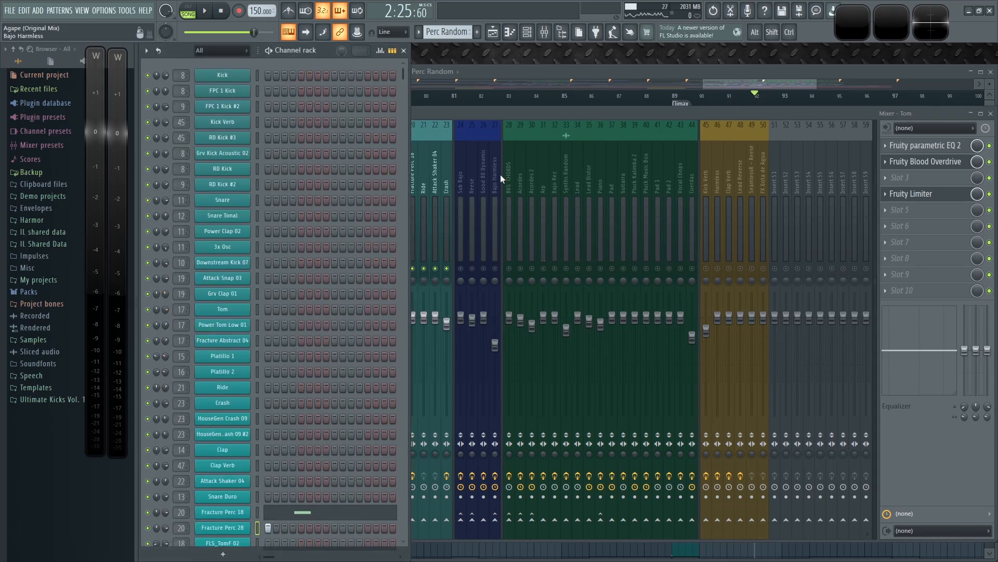
{"action": "left_click", "coordinate": [502, 113]}
{"action": "key", "text": "space"}
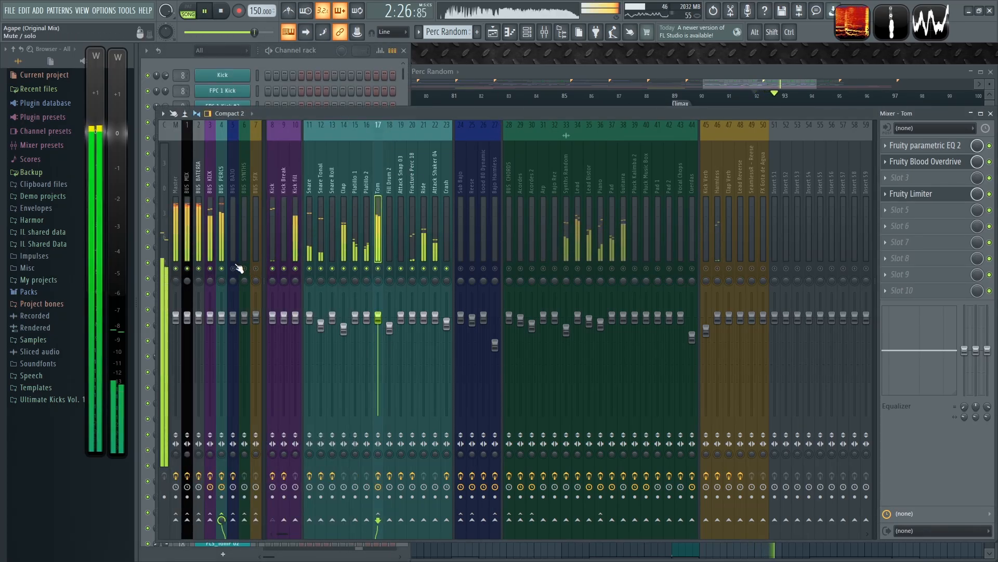
Step: Solo the two Platillo tracks in turn, then pan Platillo 1 left and Platillo 2 72% right
{"action": "right_click", "coordinate": [366, 269]}
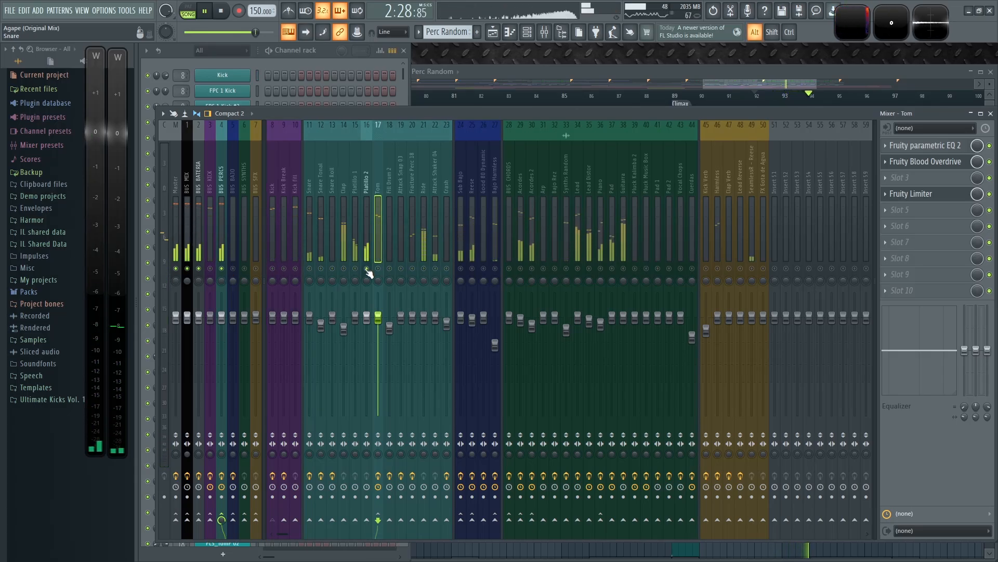
{"action": "right_click", "coordinate": [355, 269]}
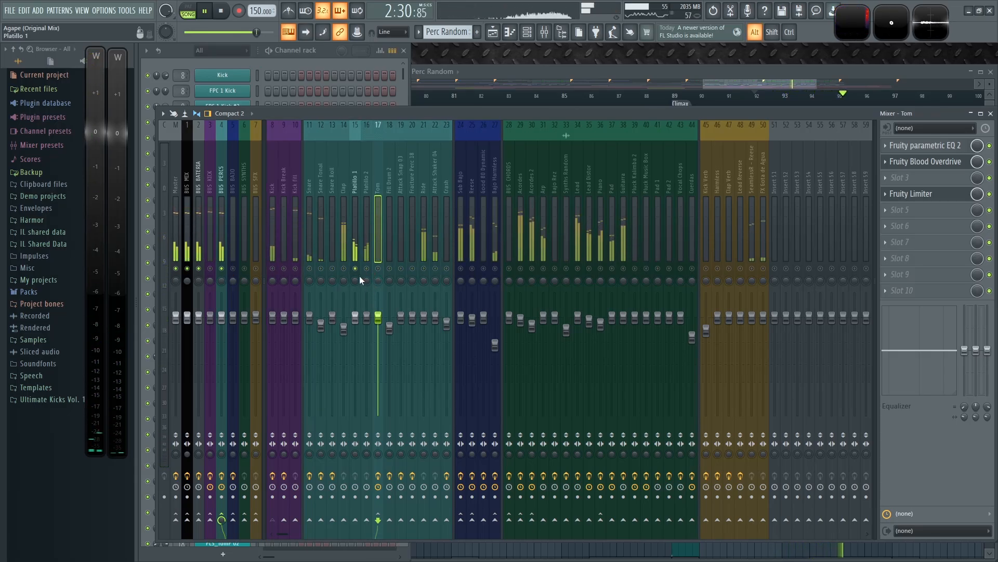
{"action": "key", "text": "space"}
{"action": "mouse_move", "coordinate": [355, 281]}
{"action": "left_mouse_down"}
{"action": "mouse_move", "coordinate": [355, 291]}
{"action": "mouse_move", "coordinate": [371, 281]}
{"action": "left_mouse_up"}
{"action": "key", "text": "space"}
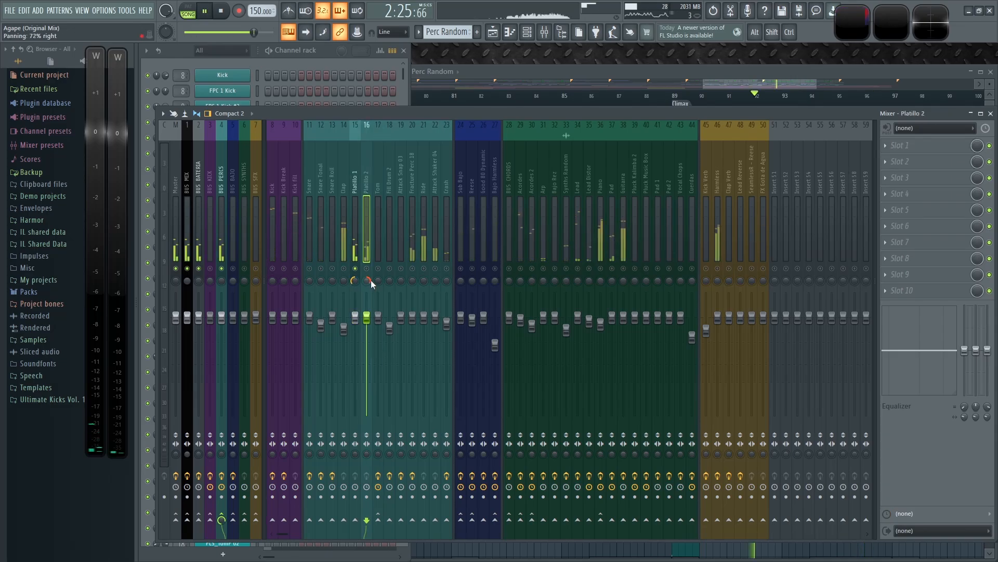
Step: Select the Clap track and audition the clap and the other percussion tracks in solo
{"action": "right_click", "coordinate": [343, 269]}
{"action": "left_click", "coordinate": [343, 165]}
{"action": "key", "text": "space"}
{"action": "right_click", "coordinate": [221, 269]}
{"action": "key", "text": "space"}
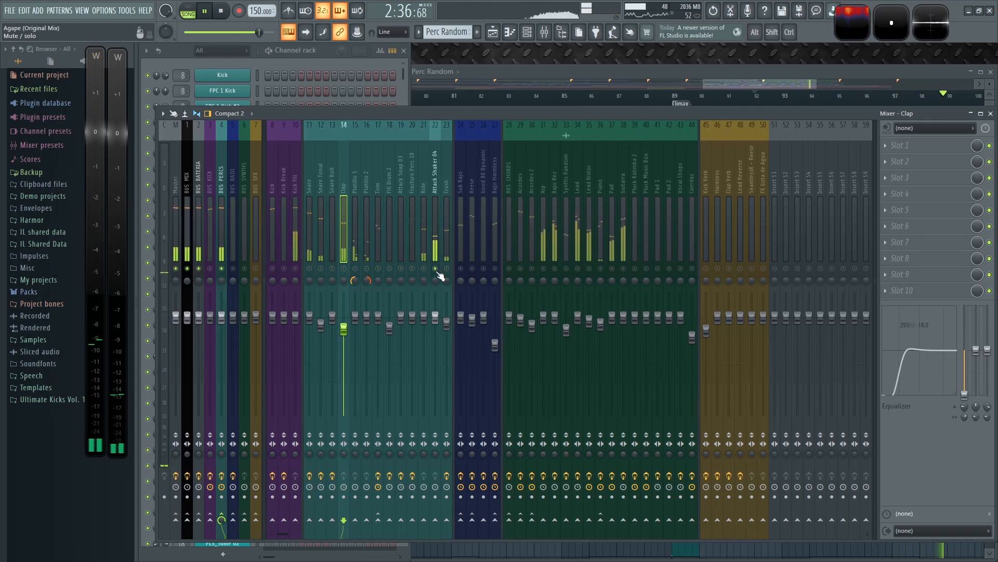
Step: Open the Shaker pattern from the arrangement and widen the channel rack to show the full Attack Shaker 04 sequence
{"action": "left_click", "coordinate": [591, 68]}
{"action": "key", "text": "space"}
{"action": "scroll", "coordinate": [650, 340], "scroll_direction": "down", "scroll_amount": 2}
{"action": "key", "text": "space"}
{"action": "scroll", "coordinate": [708, 344], "scroll_direction": "up", "scroll_amount": 6}
{"action": "key", "text": "space"}
{"action": "left_click", "coordinate": [618, 355]}
{"action": "left_click", "coordinate": [324, 51]}
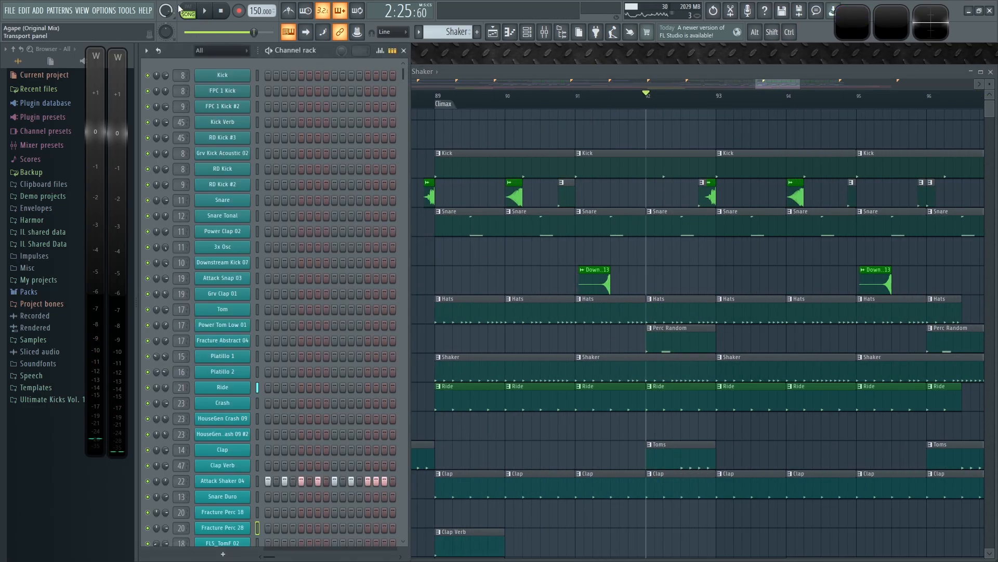
{"action": "key", "text": "space"}
{"action": "scroll", "coordinate": [368, 352], "scroll_direction": "down", "scroll_amount": 3}
{"action": "left_click_drag", "start_coordinate": [411, 386], "coordinate": [553, 401]}
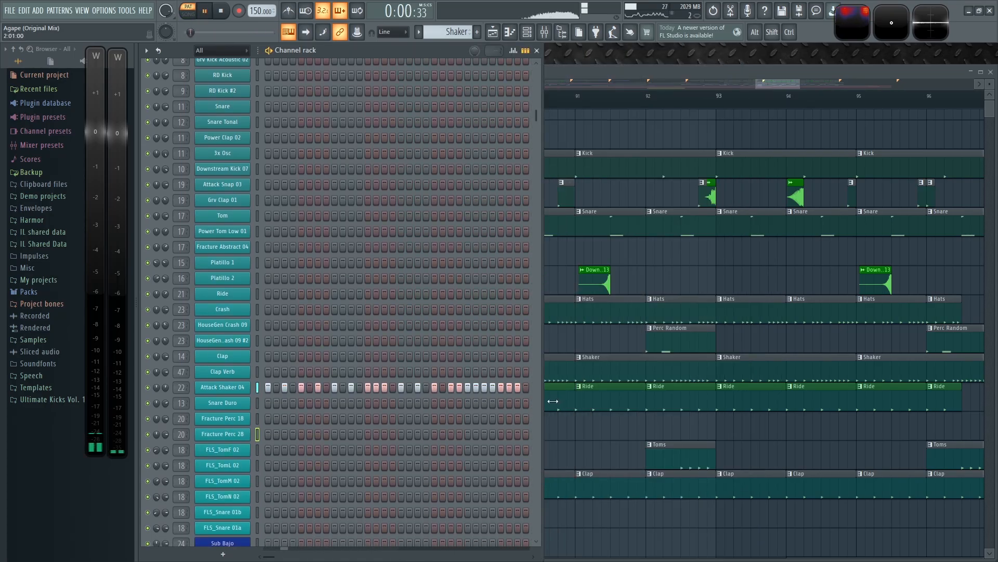
Step: Pan individual Attack Shaker 04 steps alternately left and right in the graph editor and play the pattern to check the movement
{"action": "left_click", "coordinate": [513, 51]}
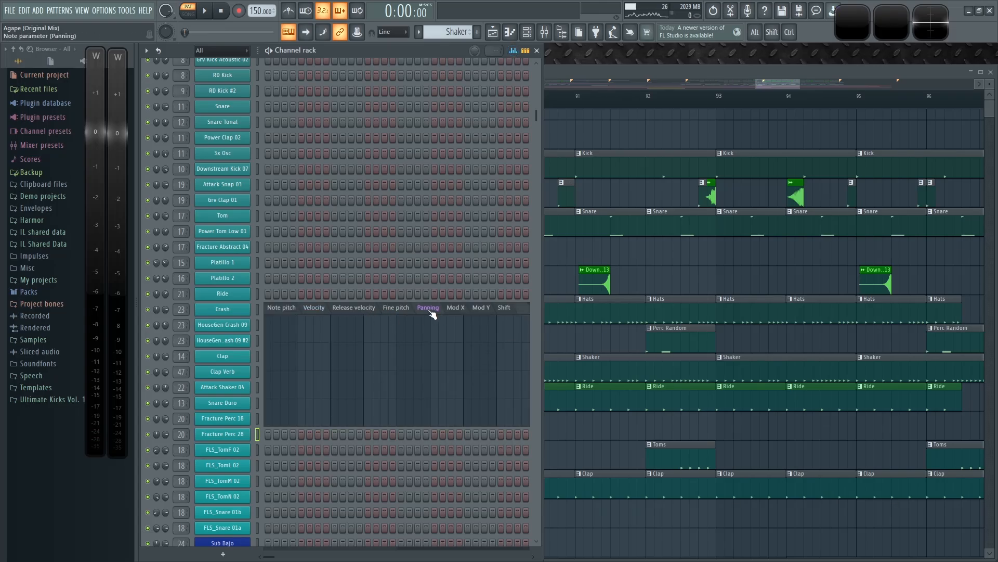
{"action": "left_click", "coordinate": [257, 419]}
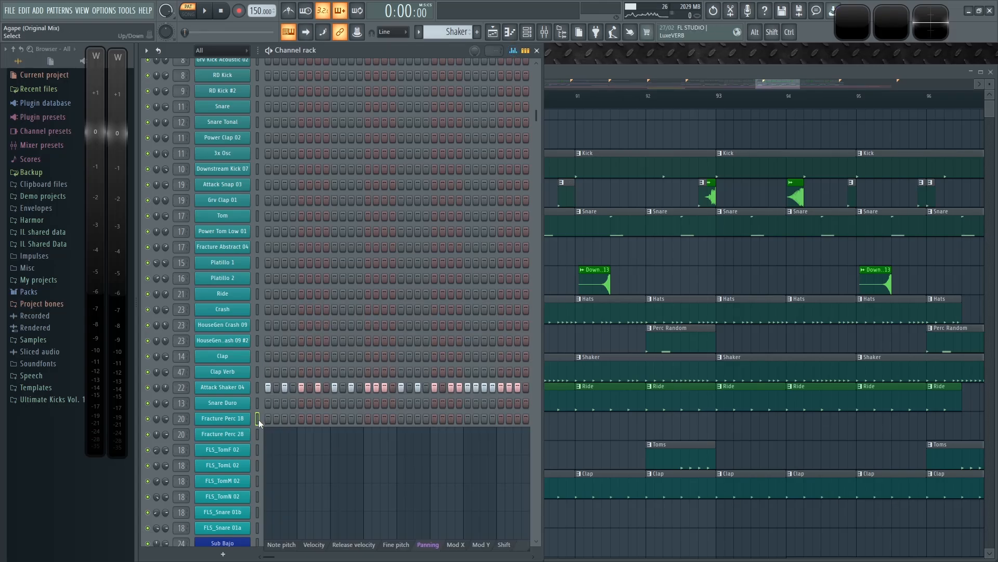
{"action": "left_click", "coordinate": [257, 388]}
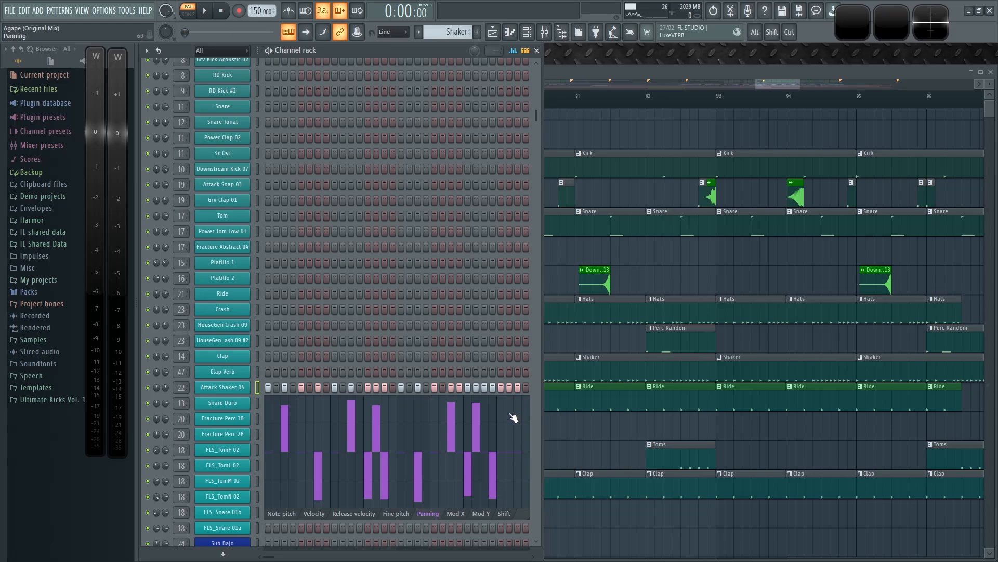
{"action": "left_click", "coordinate": [512, 403]}
{"action": "key", "text": "space"}
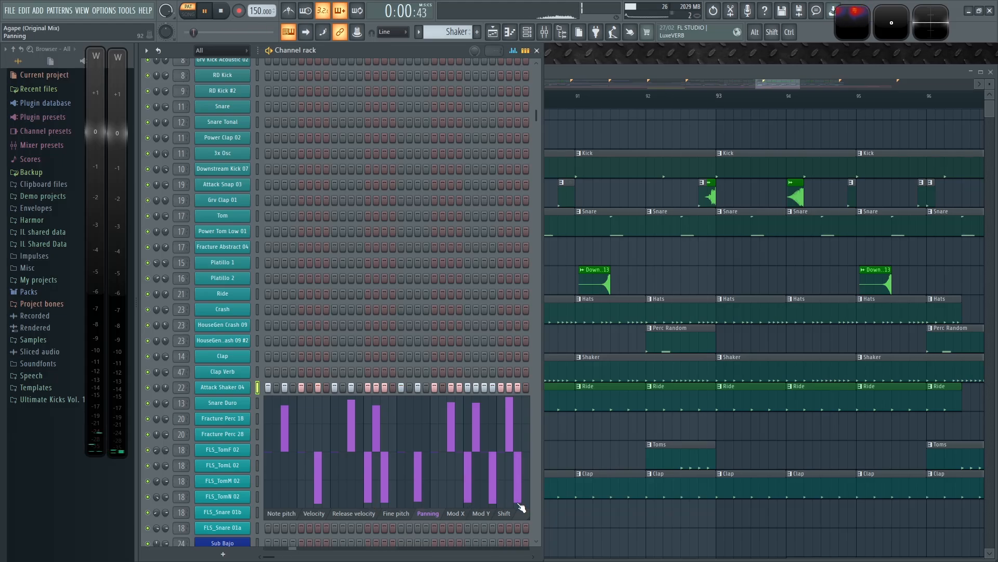
{"action": "left_click", "coordinate": [517, 51]}
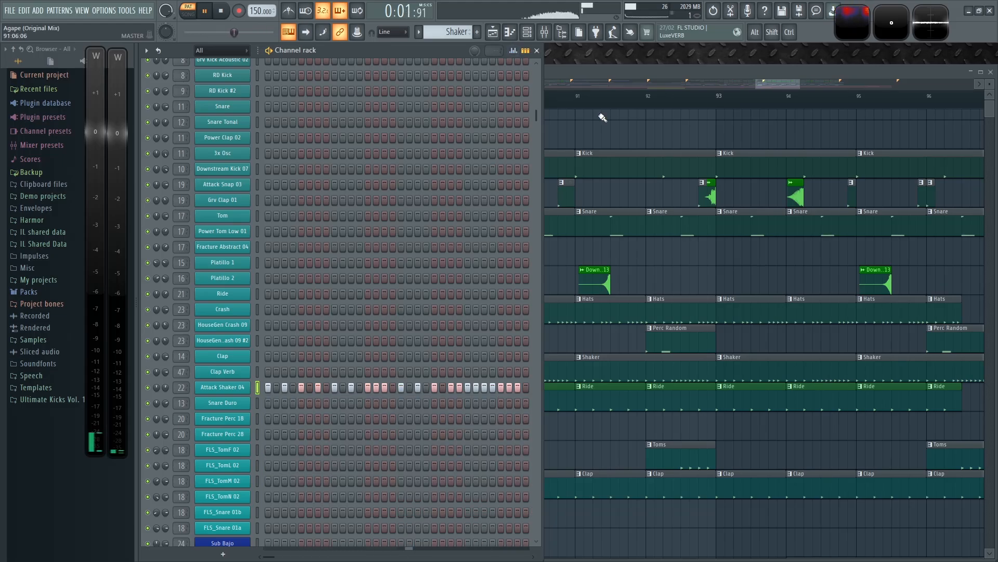
Step: Audition the shaker from the Climax marker at bar 89, alone and with the soloed drum bus, and save the project
{"action": "left_click", "coordinate": [617, 89]}
{"action": "left_click", "coordinate": [441, 97]}
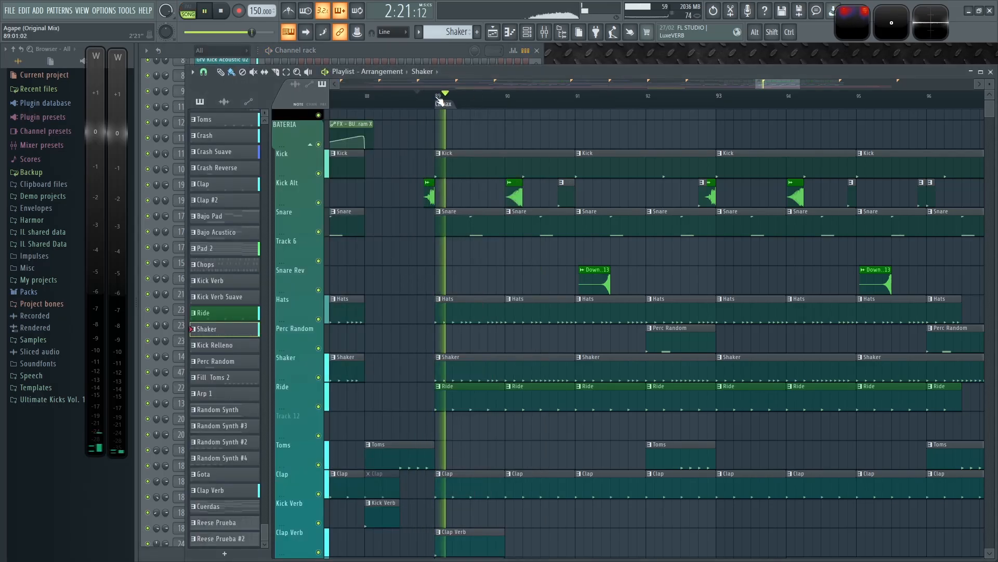
{"action": "key", "text": "F9"}
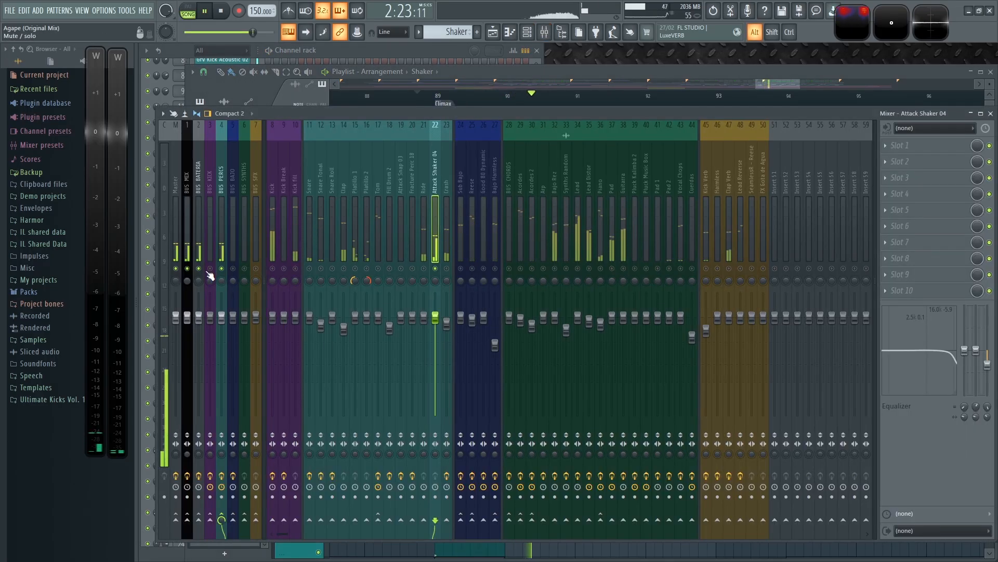
{"action": "left_click", "coordinate": [207, 271]}
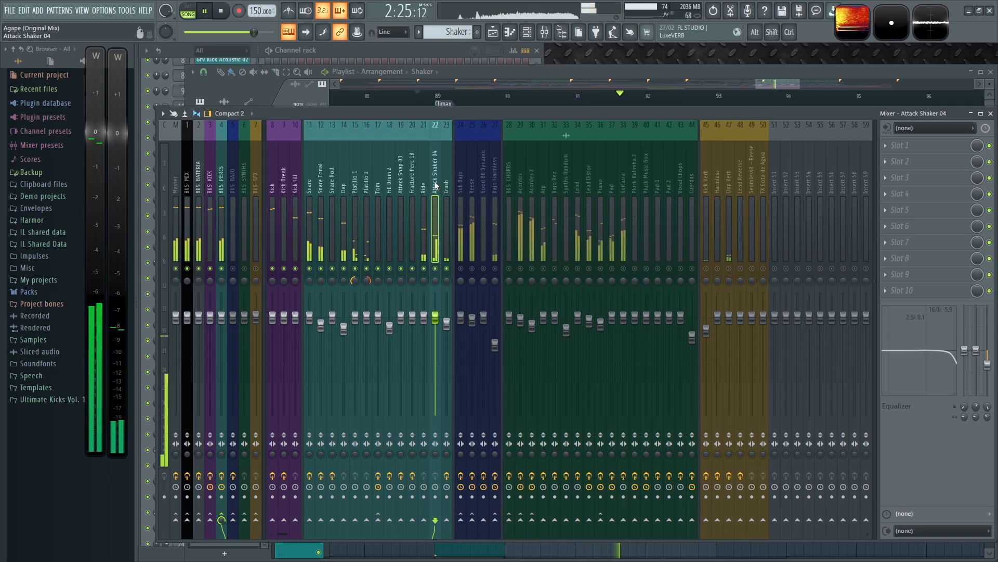
{"action": "key", "text": "ctrl+s"}
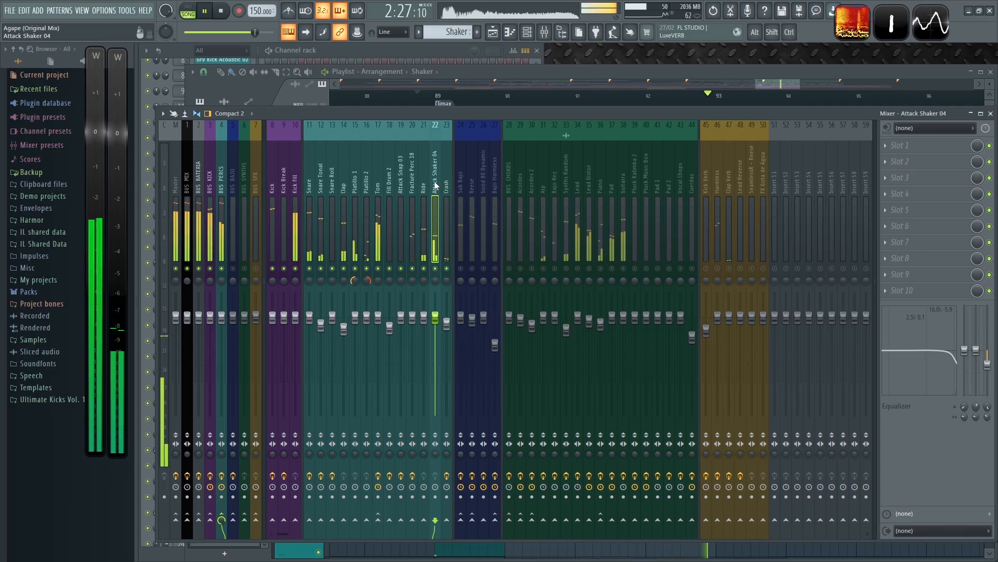
Step: Solo the Ride and boost its equalizer about 1.8 dB in the mids and 2.9 dB in the highs, then re-solo the drums
{"action": "right_click", "coordinate": [424, 269]}
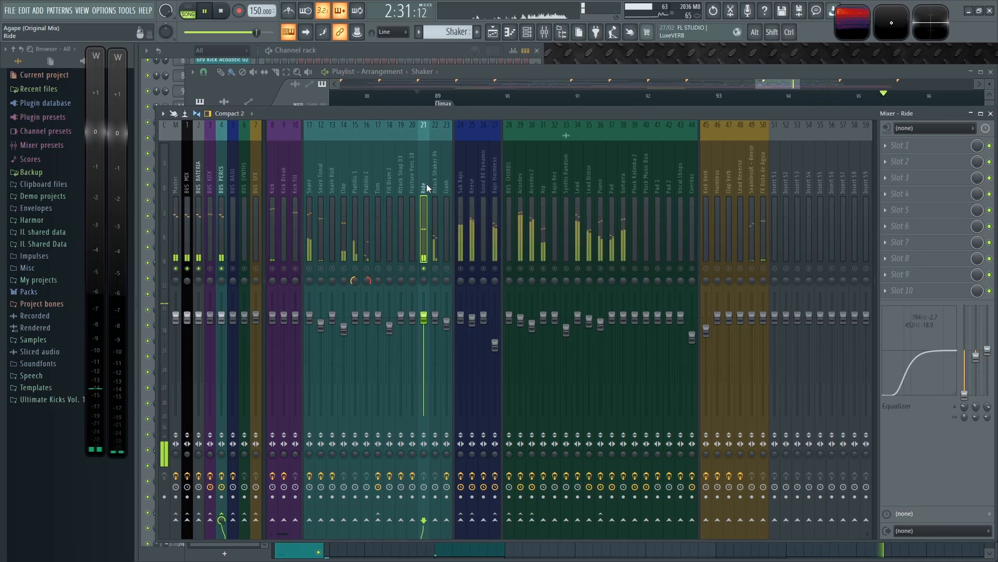
{"action": "mouse_move", "coordinate": [919, 346]}
{"action": "left_mouse_down"}
{"action": "mouse_move", "coordinate": [954, 336]}
{"action": "mouse_move", "coordinate": [937, 345]}
{"action": "left_mouse_up"}
{"action": "left_click", "coordinate": [210, 269], "text": "alt"}
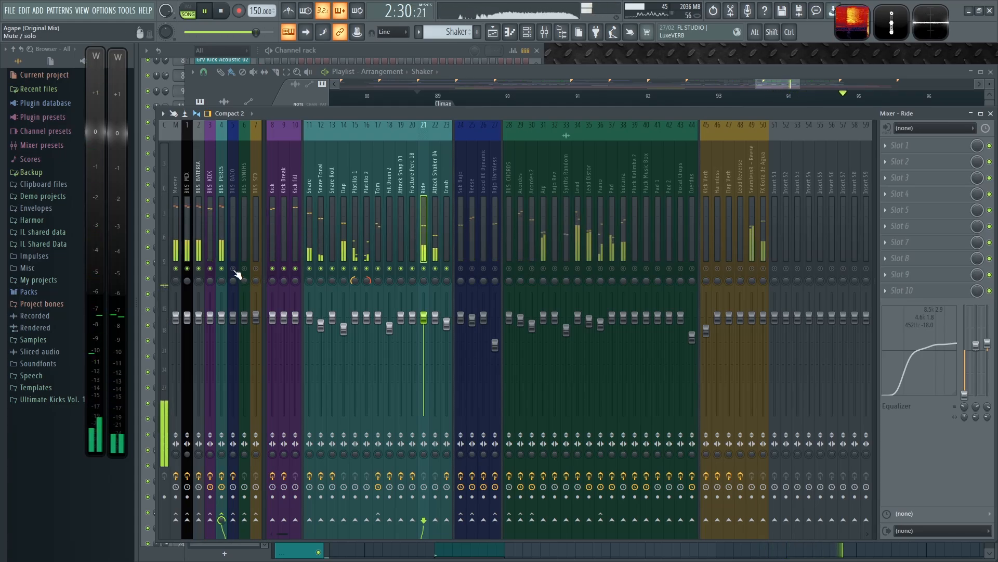
Step: Stop playback, set the song position to the Drop 2 marker at bar 73 and save the project
{"action": "left_click", "coordinate": [509, 71]}
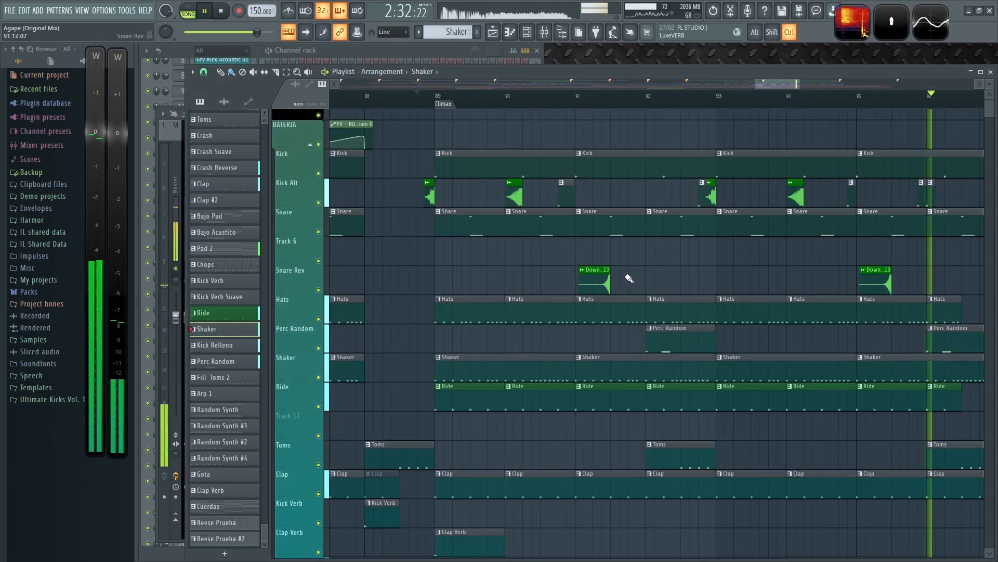
{"action": "scroll", "coordinate": [630, 278], "scroll_direction": "down", "scroll_amount": 5}
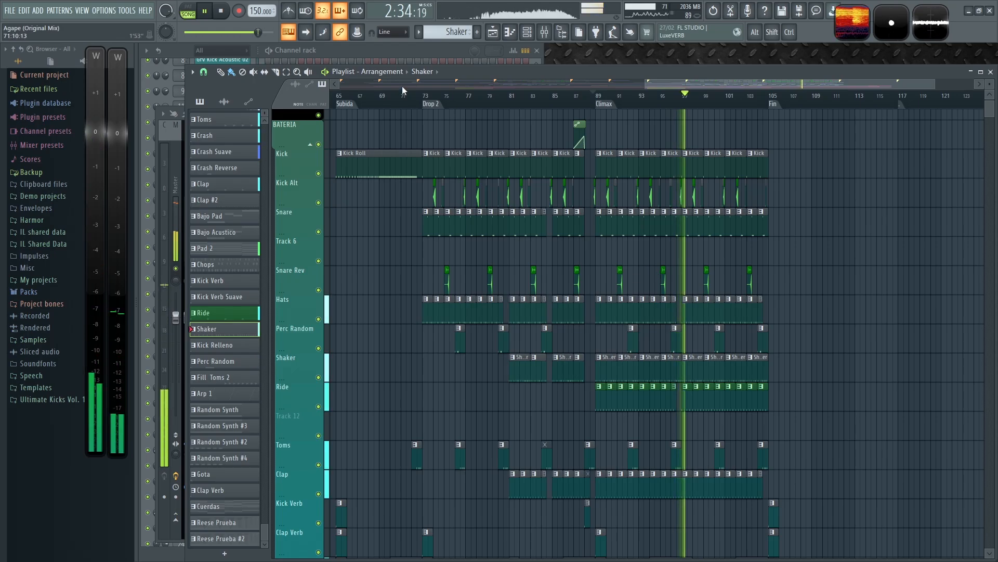
{"action": "key", "text": "space"}
{"action": "left_click", "coordinate": [425, 96]}
{"action": "scroll", "coordinate": [432, 260], "scroll_direction": "up", "scroll_amount": 4}
{"action": "key", "text": "ctrl+s"}
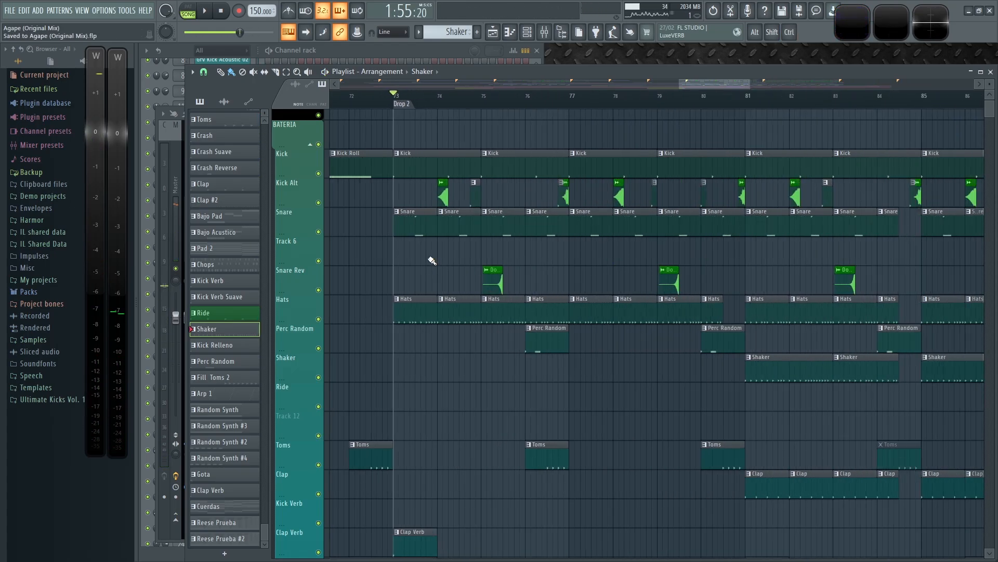
Step: Unsolo the drum bus and play from Drop 2 with BUS SYNTHS and BUS SFX muted
{"action": "key", "text": "F9"}
{"action": "right_click", "coordinate": [201, 272], "text": "alt"}
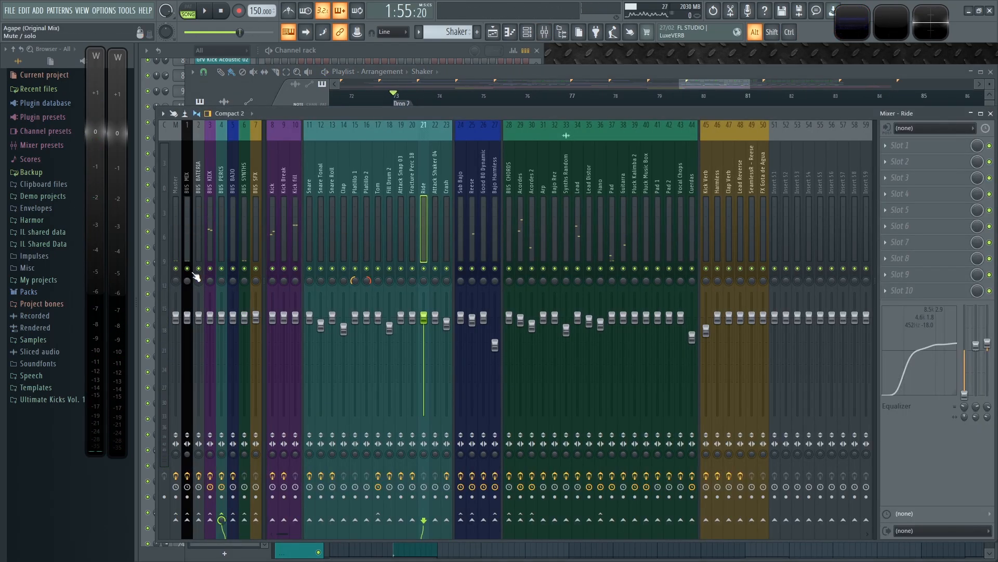
{"action": "key", "text": "space"}
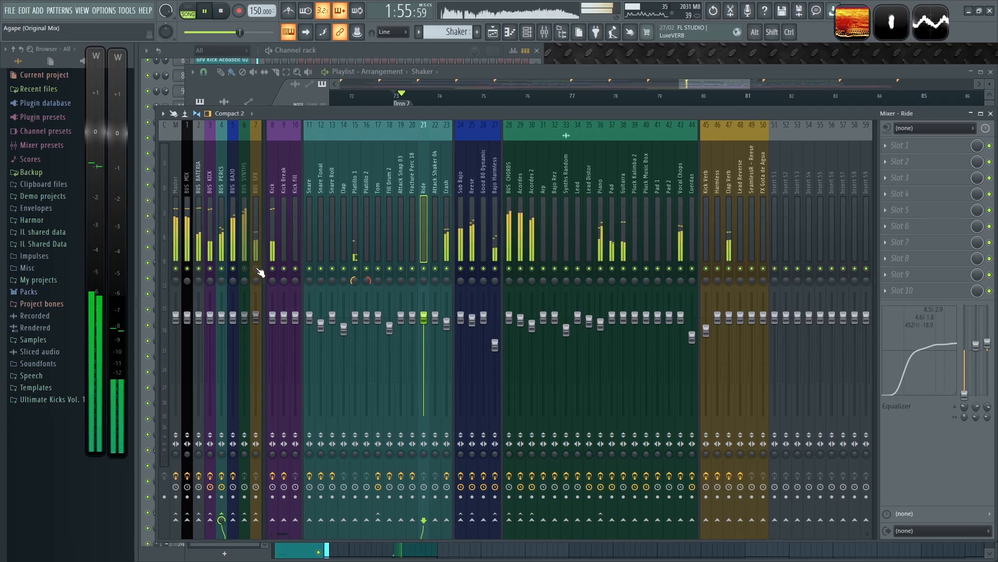
Step: Check the BUS BAJO, Sub Bajo and Kick tracks during playback and view the Parametric EQ 2 curve on BUS BAJO
{"action": "left_click", "coordinate": [232, 174]}
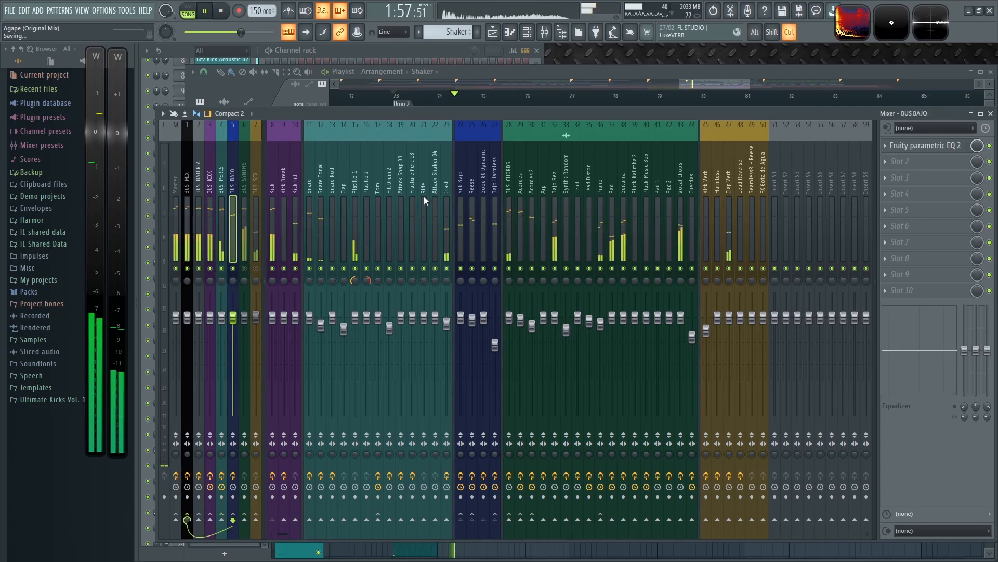
{"action": "left_click", "coordinate": [461, 180]}
{"action": "left_click", "coordinate": [271, 175]}
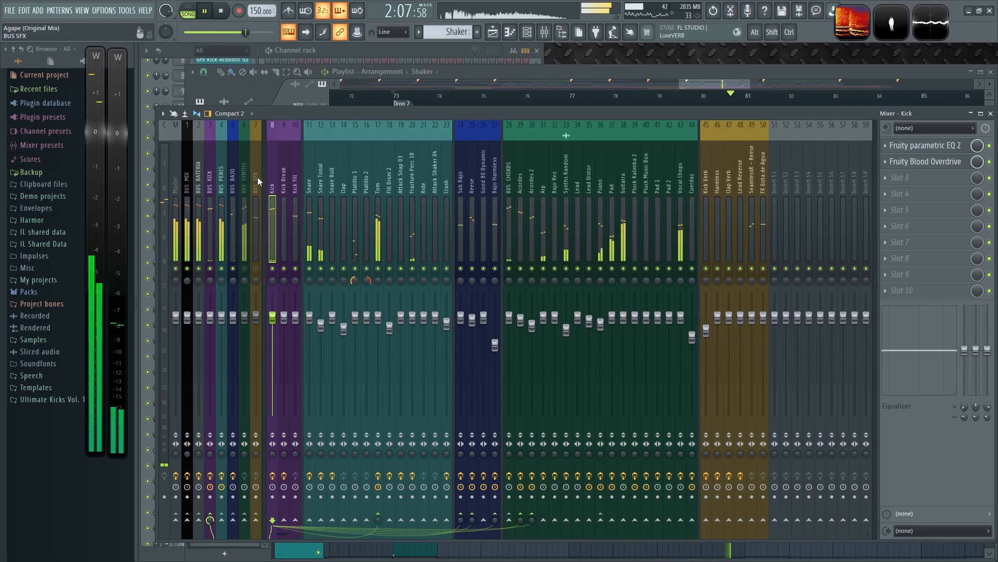
{"action": "left_click", "coordinate": [233, 208]}
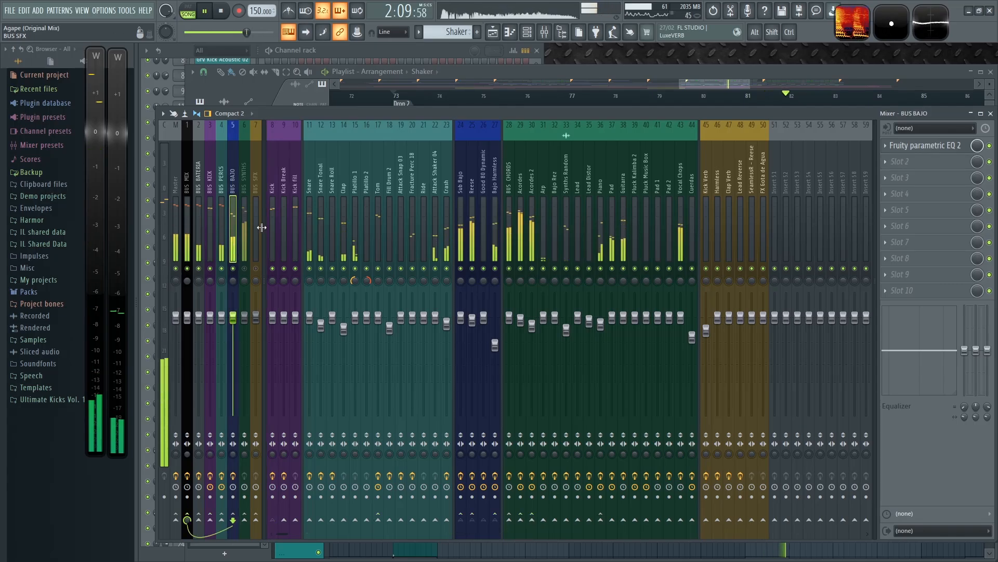
{"action": "left_click", "coordinate": [931, 146]}
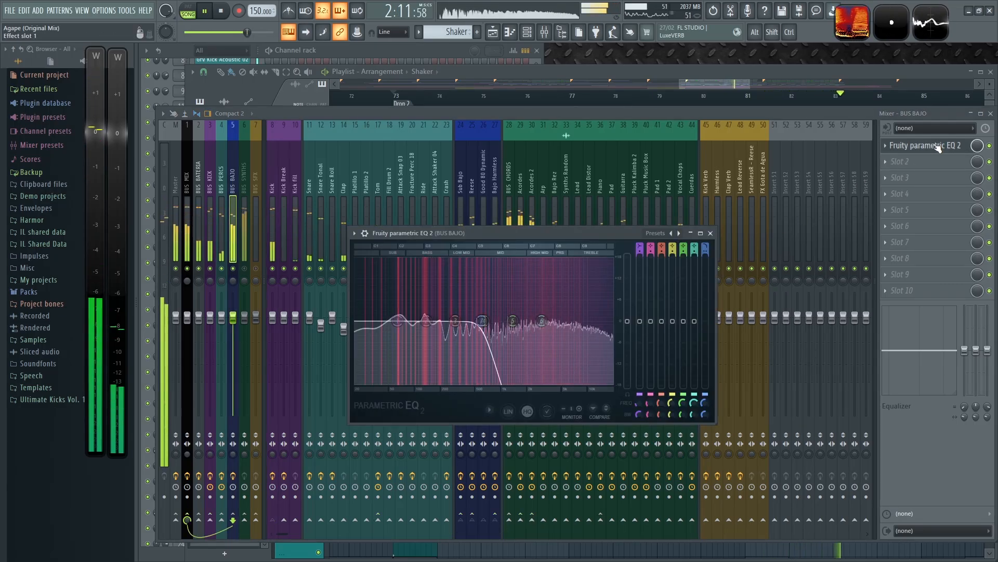
{"action": "left_click", "coordinate": [938, 148]}
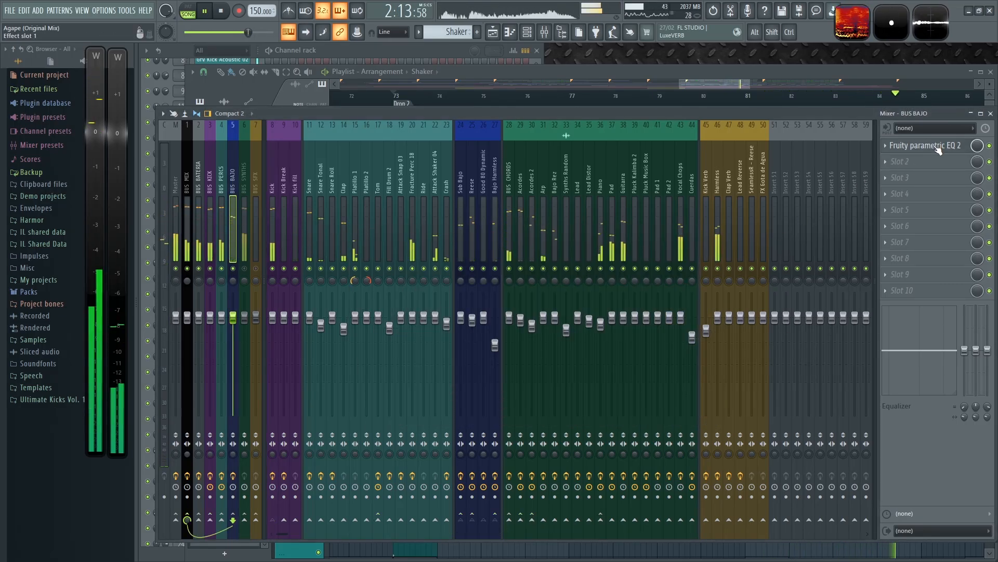
Step: Move the Parametric EQ 2 on BUS BAJO to slot 2 and load Fruity Blood Overdrive in slot 1
{"action": "left_click_drag", "start_coordinate": [936, 147], "coordinate": [924, 162]}
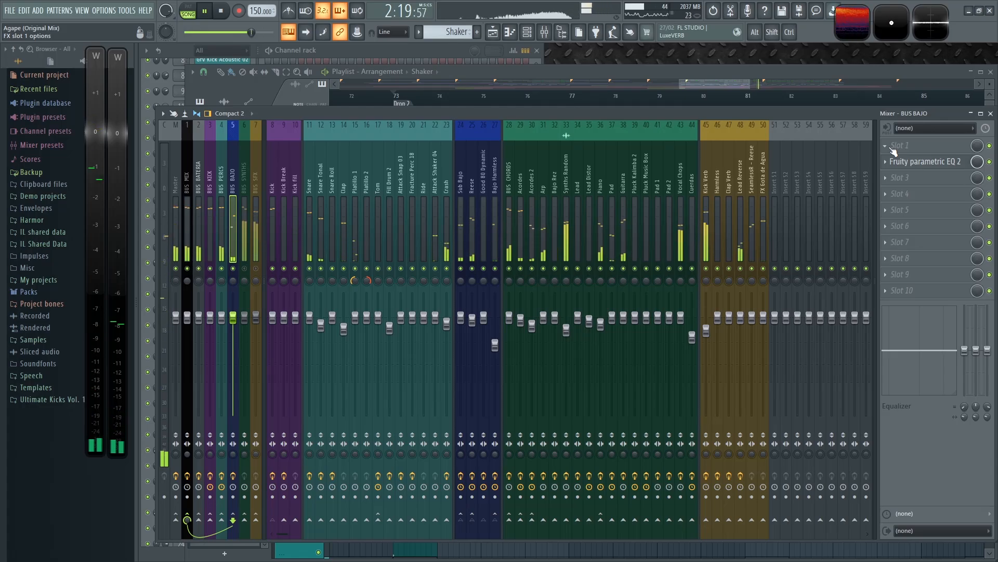
{"action": "left_click", "coordinate": [890, 148]}
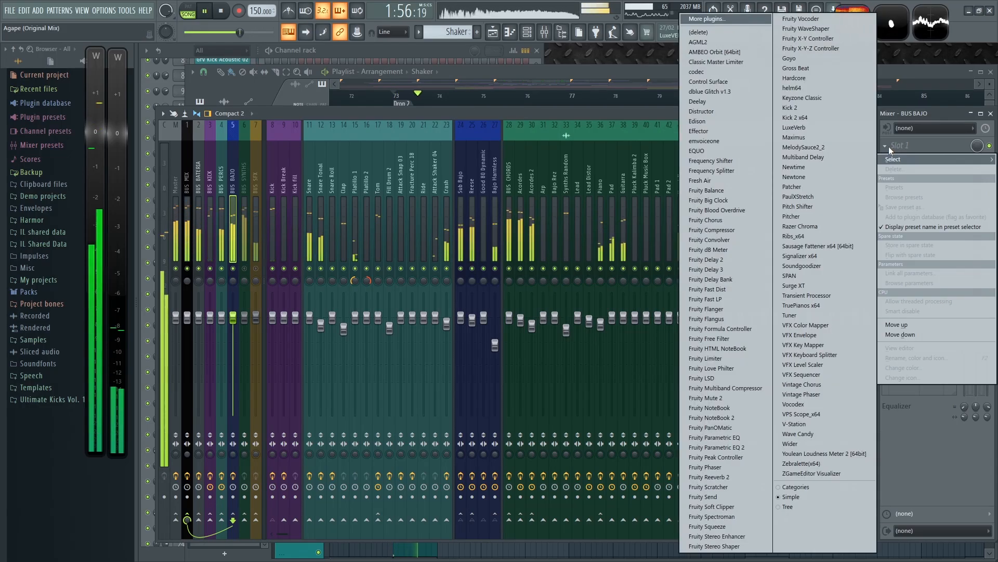
{"action": "left_click", "coordinate": [741, 210]}
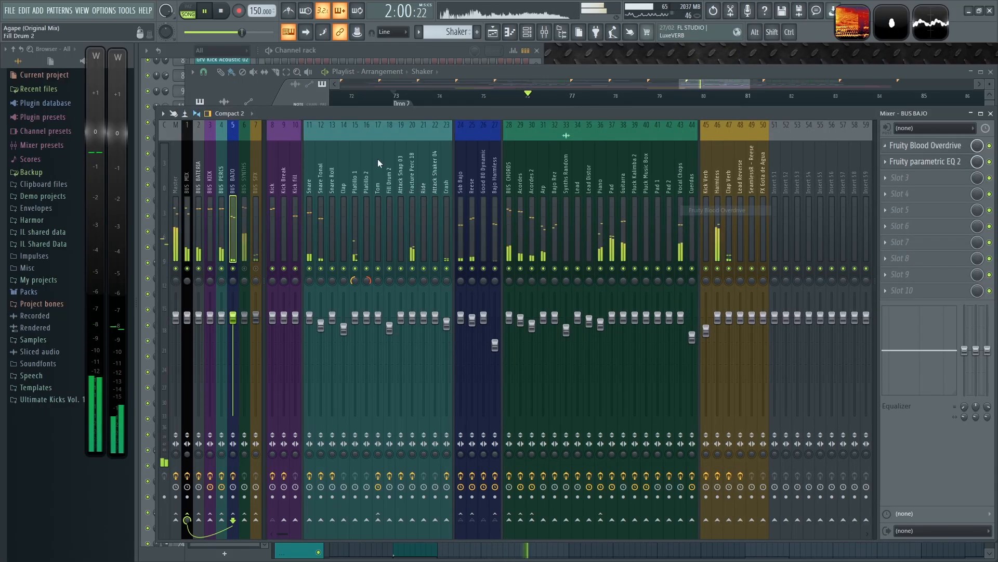
Step: Set the BUS BAJO overdrive's pre amp to about 0.09 and lower its post gain slightly below zero
{"action": "left_click_drag", "start_coordinate": [283, 111], "coordinate": [491, 196]}
{"action": "left_click_drag", "start_coordinate": [557, 238], "coordinate": [559, 230]}
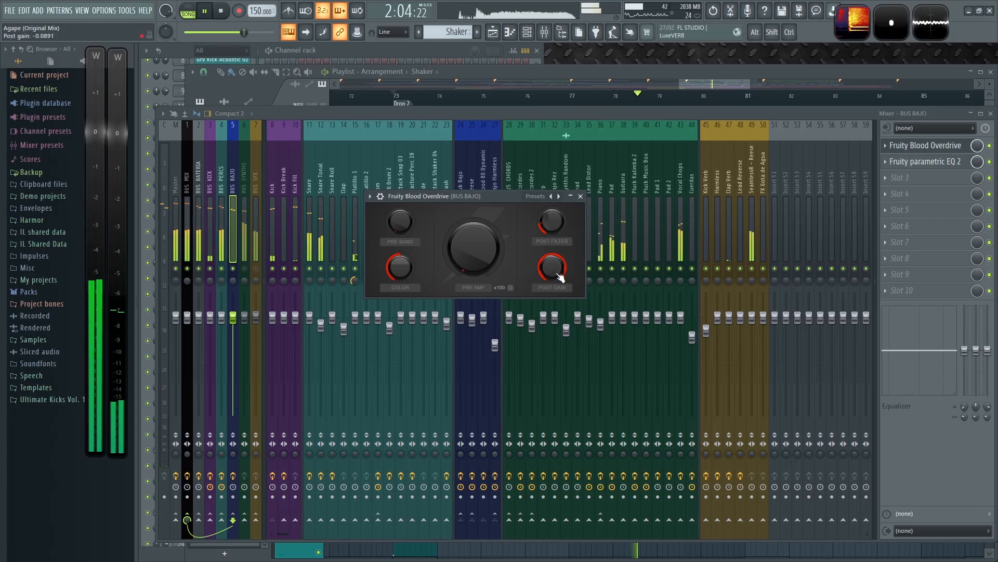
{"action": "left_click_drag", "start_coordinate": [473, 247], "coordinate": [474, 239]}
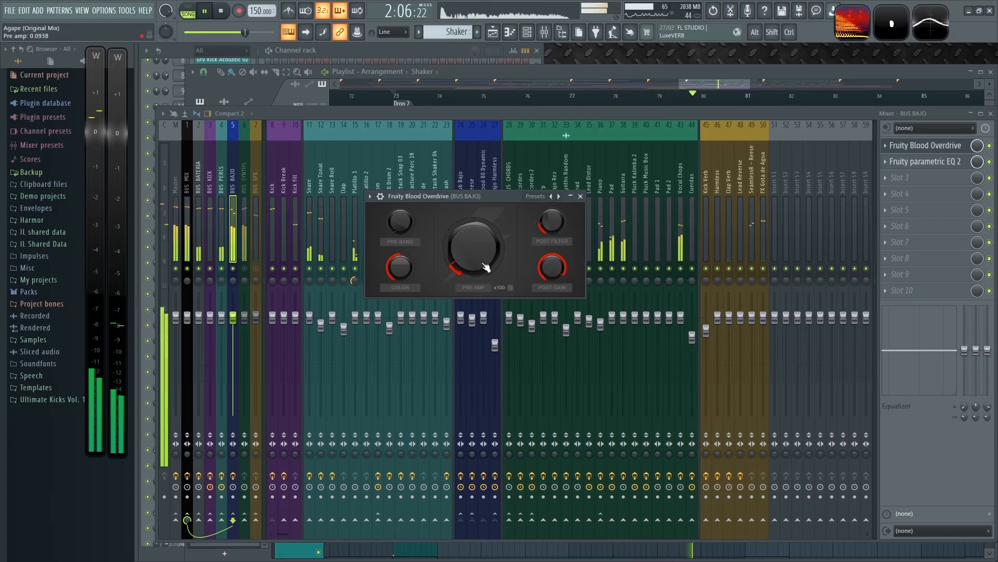
{"action": "left_click_drag", "start_coordinate": [553, 267], "coordinate": [553, 275]}
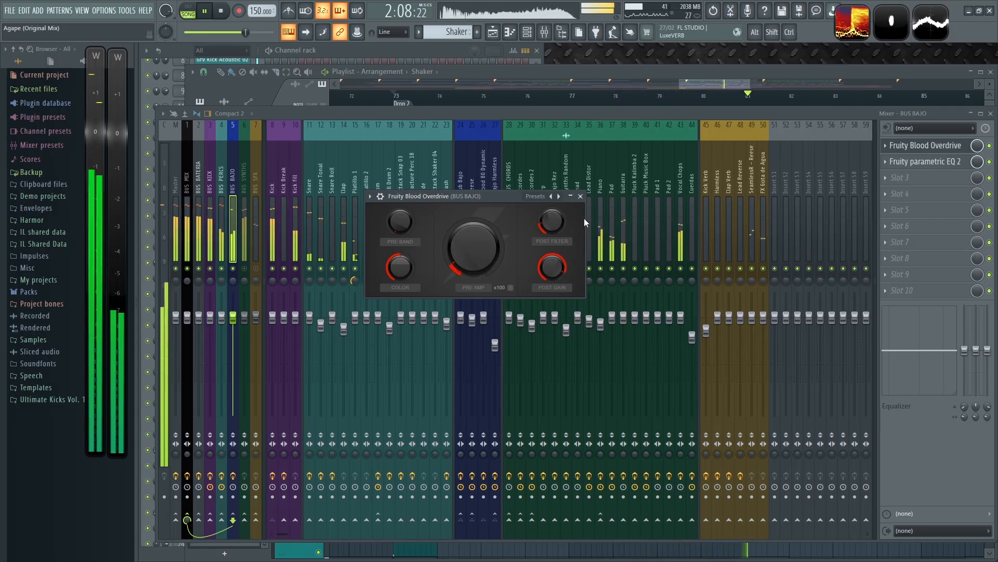
{"action": "left_click", "coordinate": [581, 196]}
Step: Solo BUS MIX to hear the full arrangement with the overdriven bass from Drop 2, then save the project
{"action": "left_click", "coordinate": [188, 269], "text": "alt"}
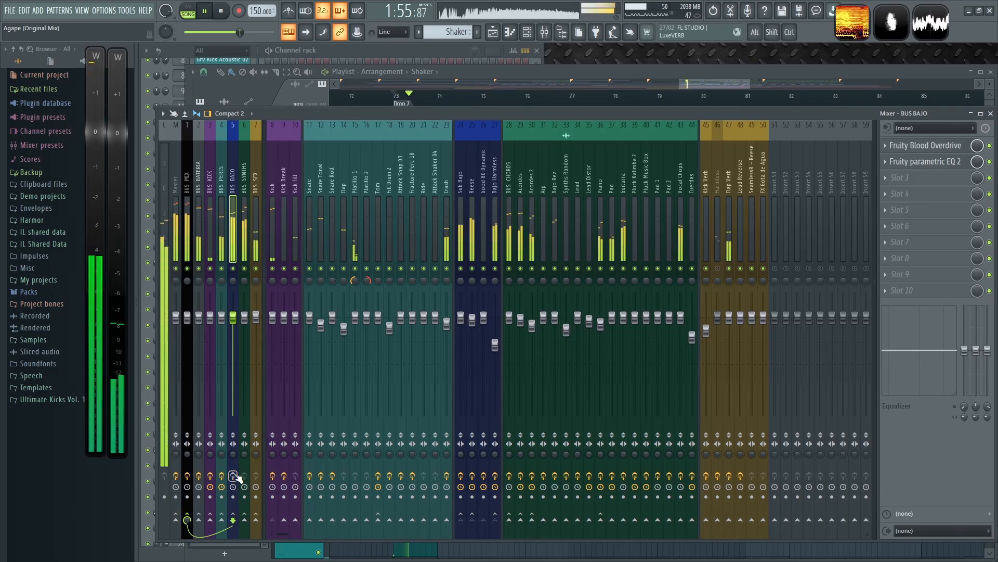
{"action": "key", "text": "space"}
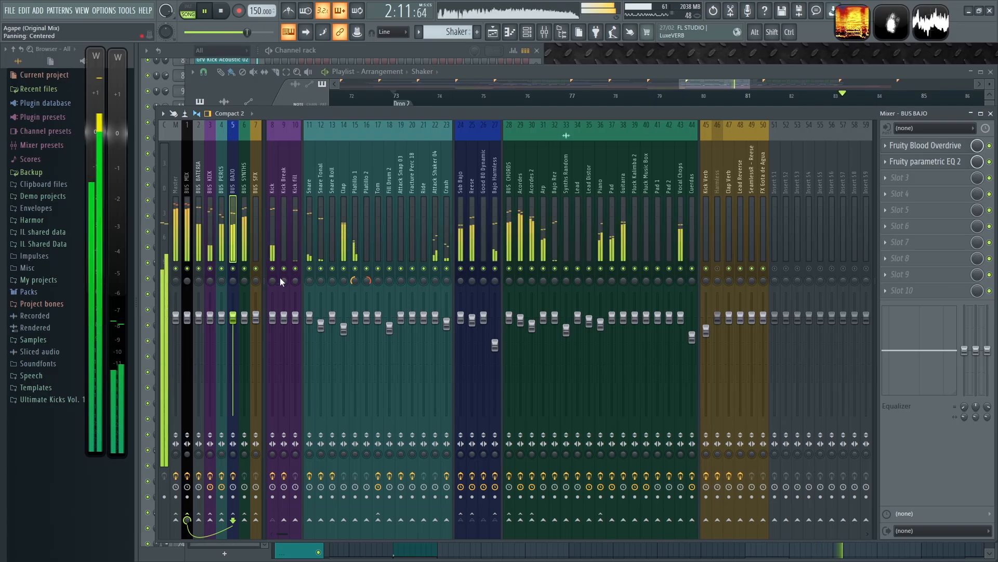
{"action": "key", "text": "space"}
{"action": "key", "text": "ctrl+s"}
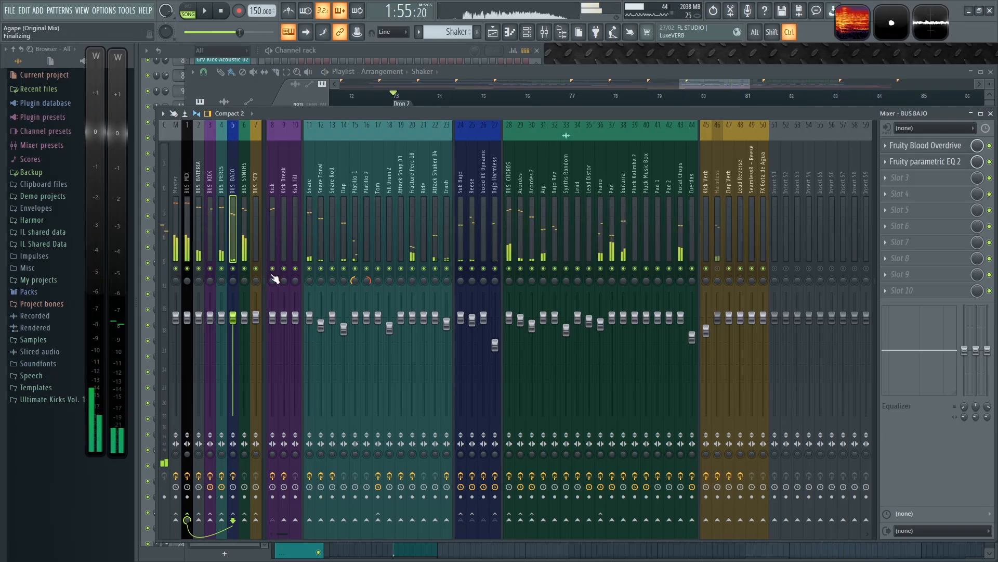
Step: Solo BUS SYNTHS and set the song position to the Climax marker at bar 89 in the arrangement
{"action": "right_click", "coordinate": [246, 269], "text": "alt"}
{"action": "left_click", "coordinate": [567, 71]}
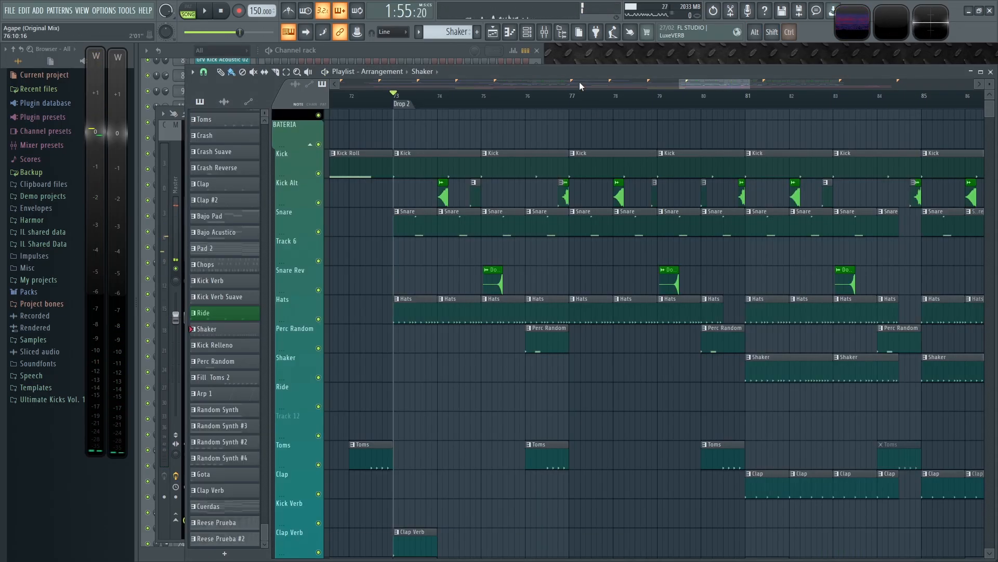
{"action": "left_click_drag", "start_coordinate": [604, 385], "coordinate": [523, 309]}
{"action": "scroll", "coordinate": [540, 323], "scroll_direction": "down", "scroll_amount": 3}
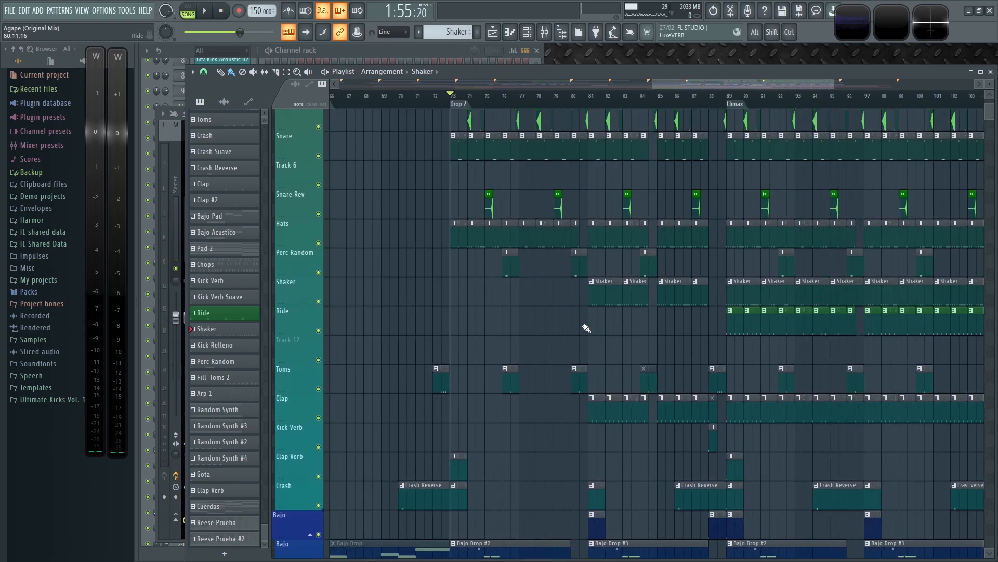
{"action": "left_click_drag", "start_coordinate": [662, 171], "coordinate": [586, 192]}
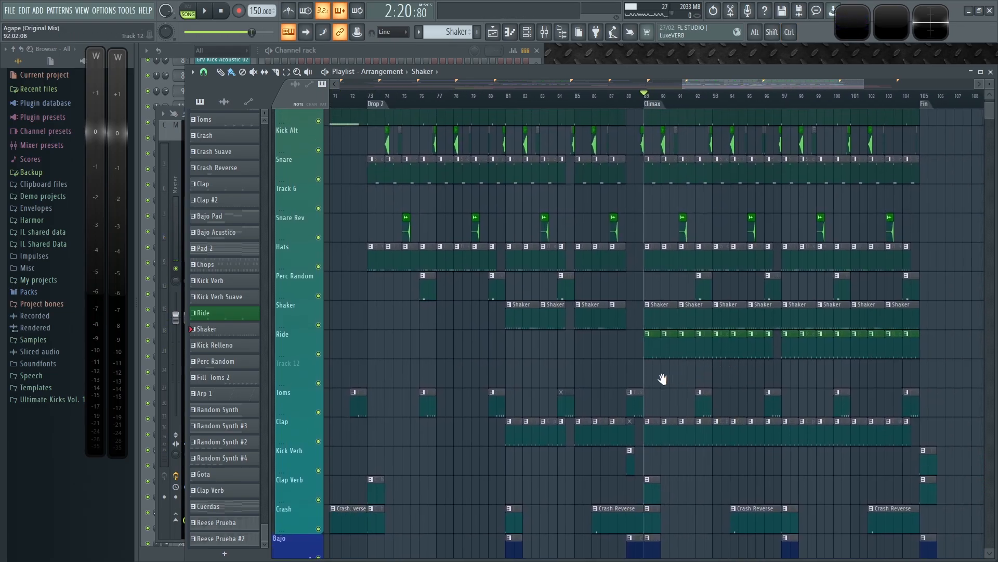
Step: Play the soloed BUS SYNTHS from the Climax marker with the mixer open to assess the synth levels
{"action": "key", "text": "space"}
{"action": "key", "text": "F9"}
{"action": "key", "text": "space"}
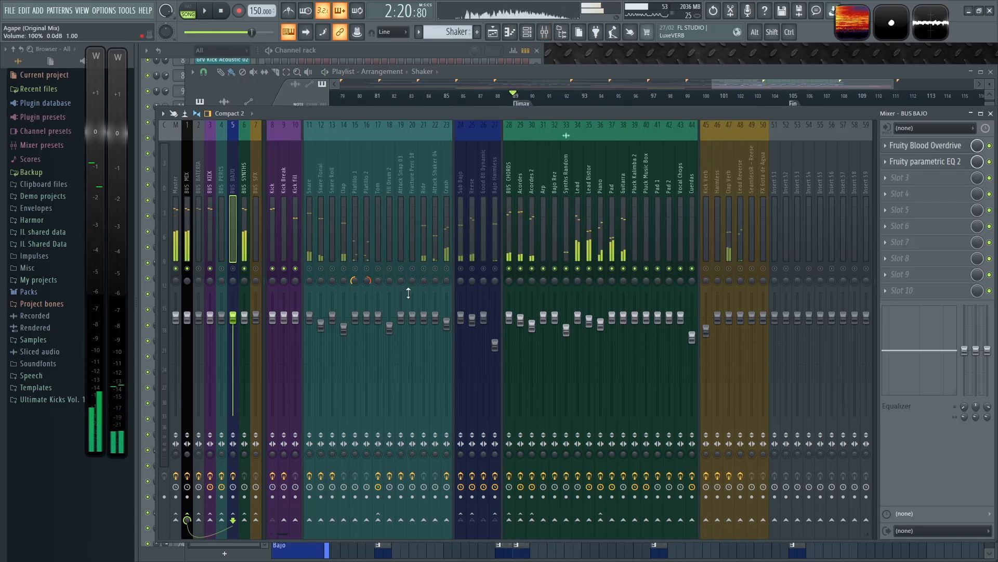
{"action": "key", "text": "space"}
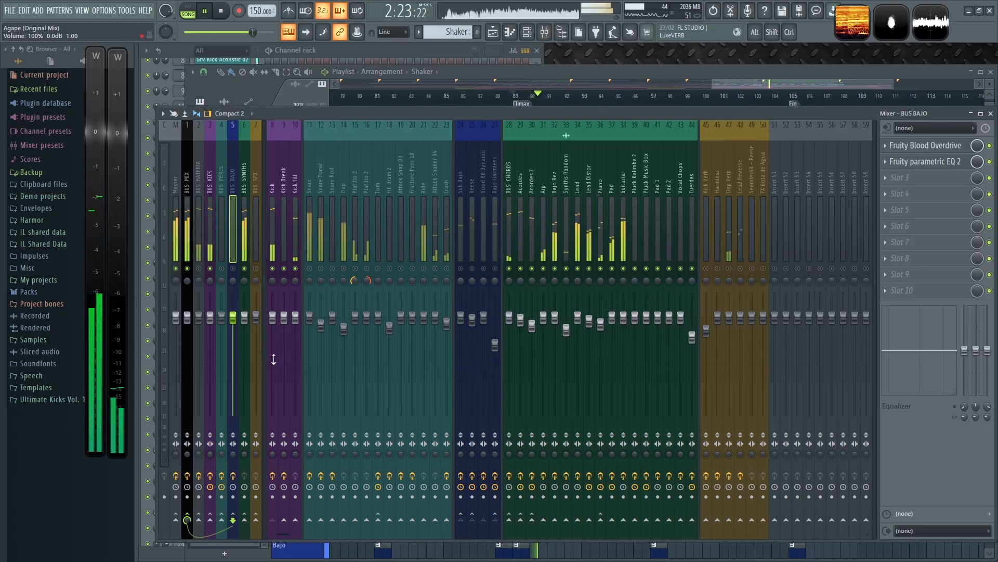
{"action": "key", "text": "space"}
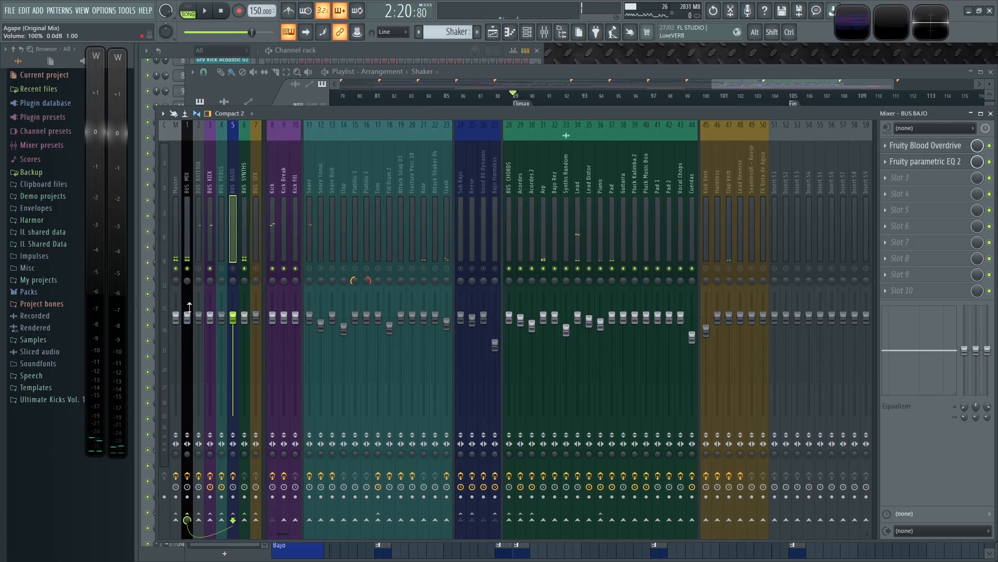
Step: Lower the BUS MIX fader to about -30 dB and examine the quiet synths in the Wave Candy spectrum
{"action": "key", "text": "space"}
{"action": "left_click_drag", "start_coordinate": [187, 318], "coordinate": [187, 394]}
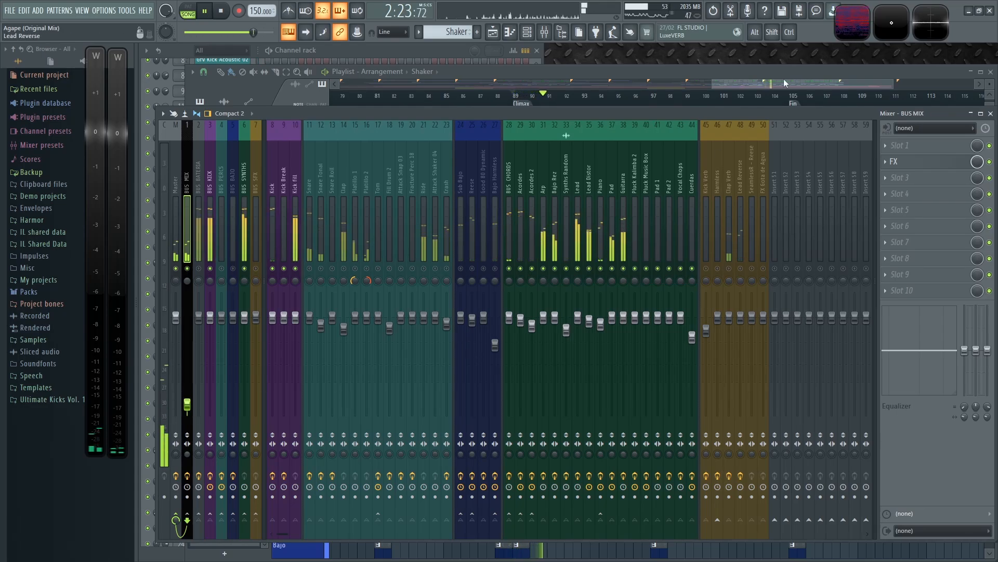
{"action": "left_click", "coordinate": [848, 20]}
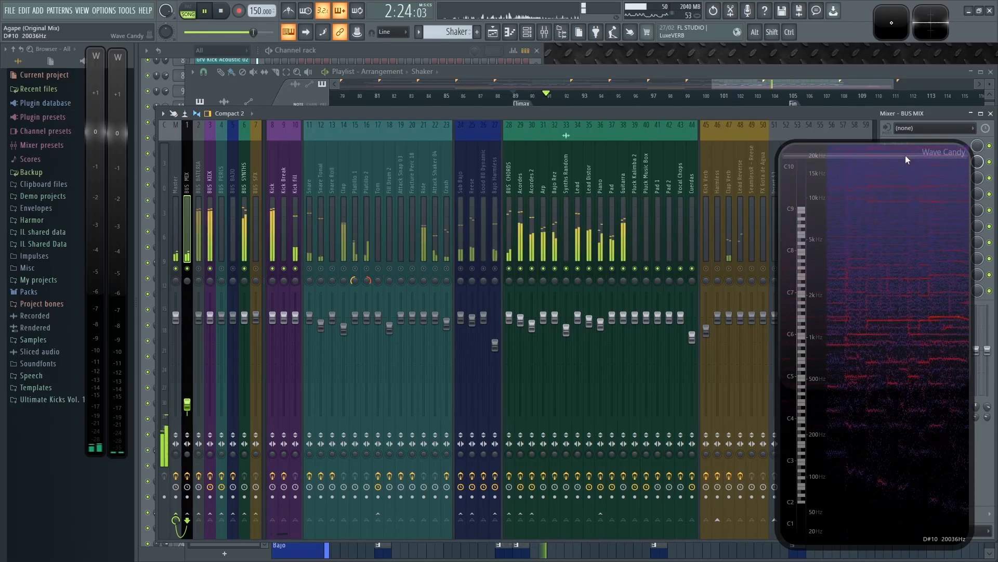
{"action": "left_click", "coordinate": [897, 182]}
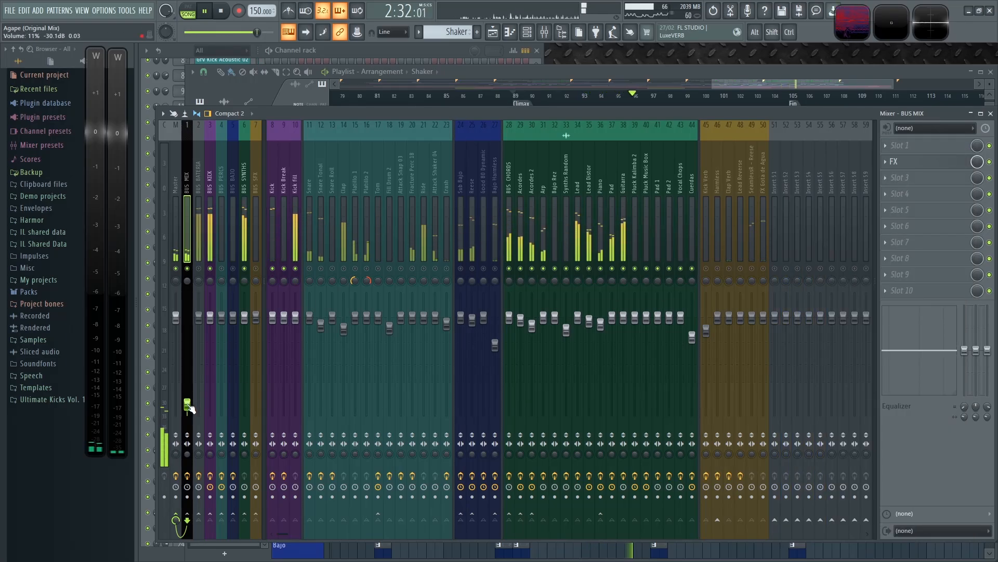
Step: Cut the Lead channel's high shelf EQ to -18 dB and return the BUS MIX fader to 0 dB
{"action": "left_click", "coordinate": [582, 263]}
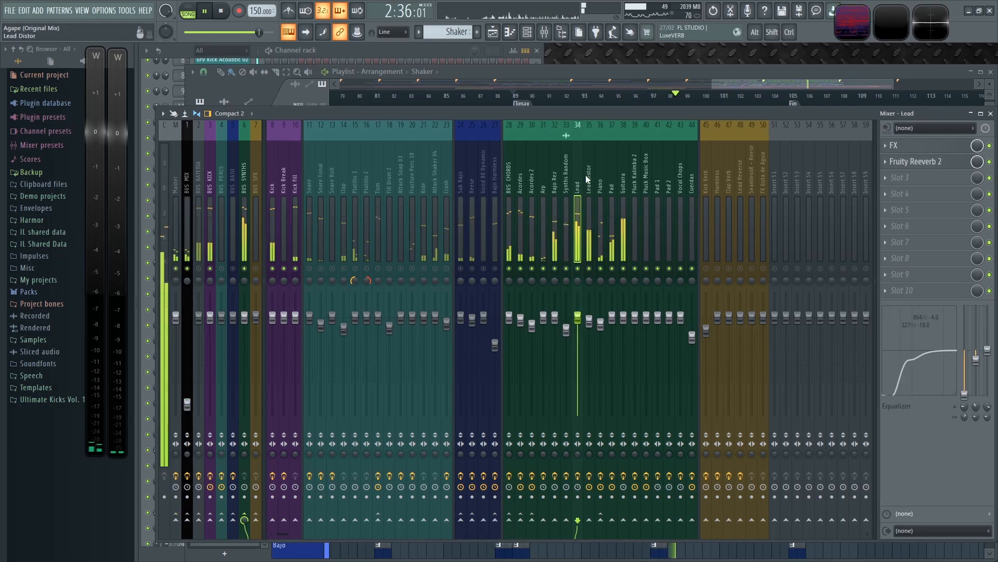
{"action": "key", "text": "space"}
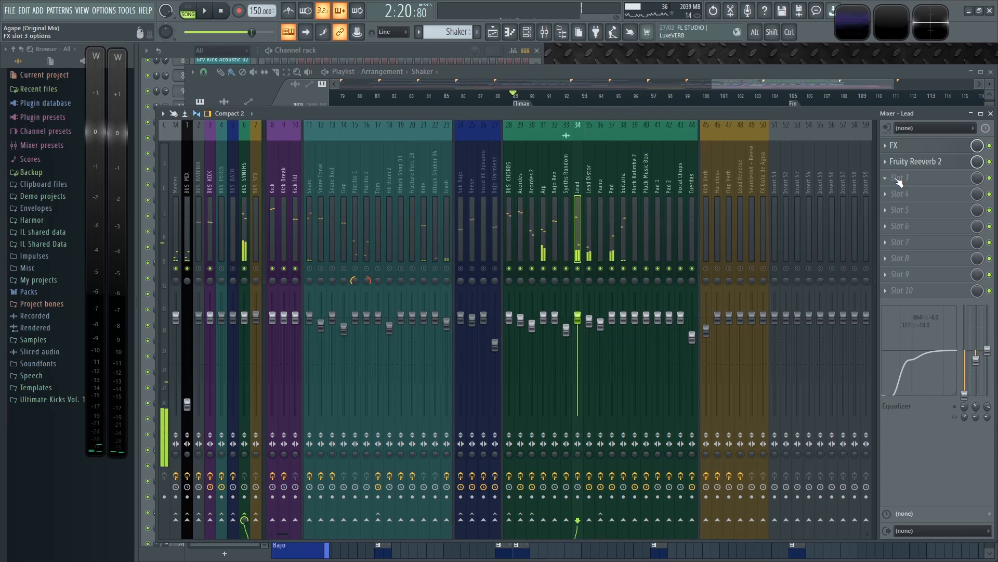
{"action": "key", "text": "space"}
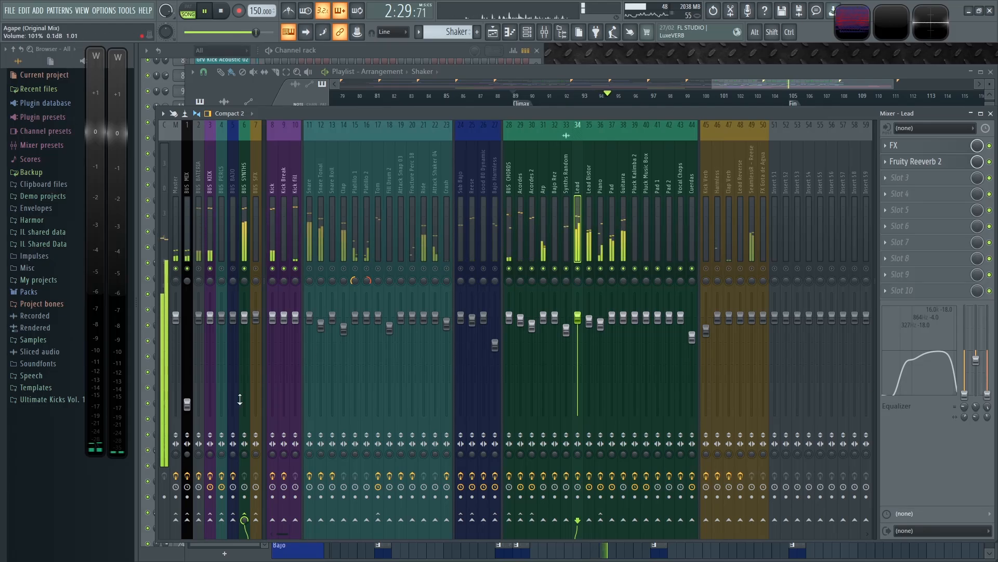
{"action": "key", "text": "space"}
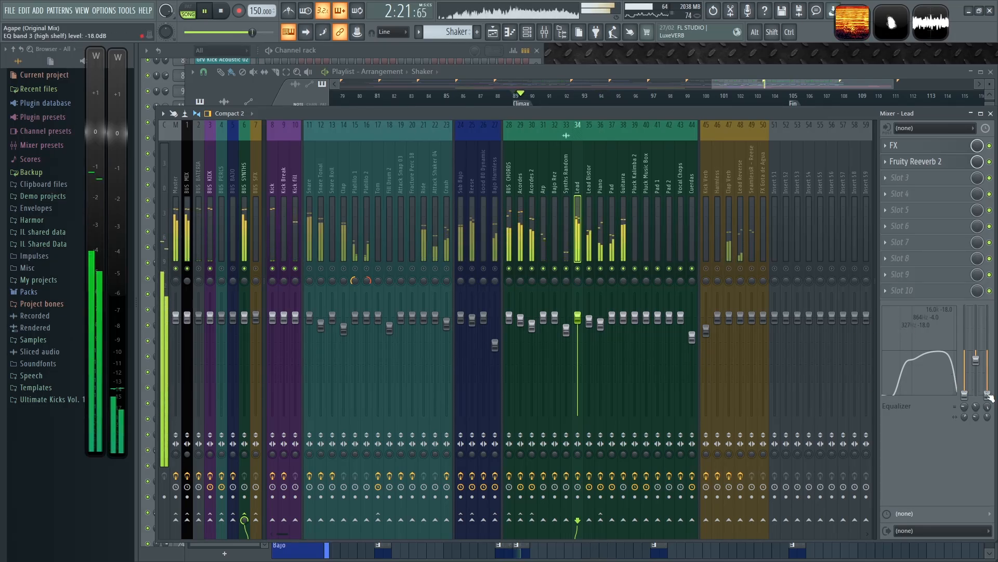
{"action": "left_click_drag", "start_coordinate": [988, 350], "coordinate": [987, 393]}
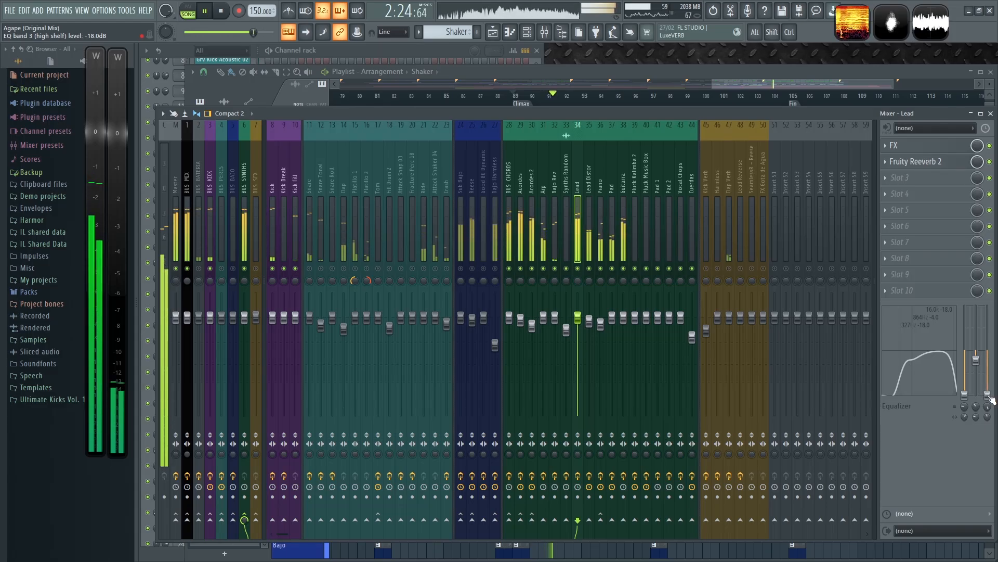
Step: Replay the synths from the Climax and examine their low frequencies in the Wave Candy spectrum
{"action": "key", "text": "space"}
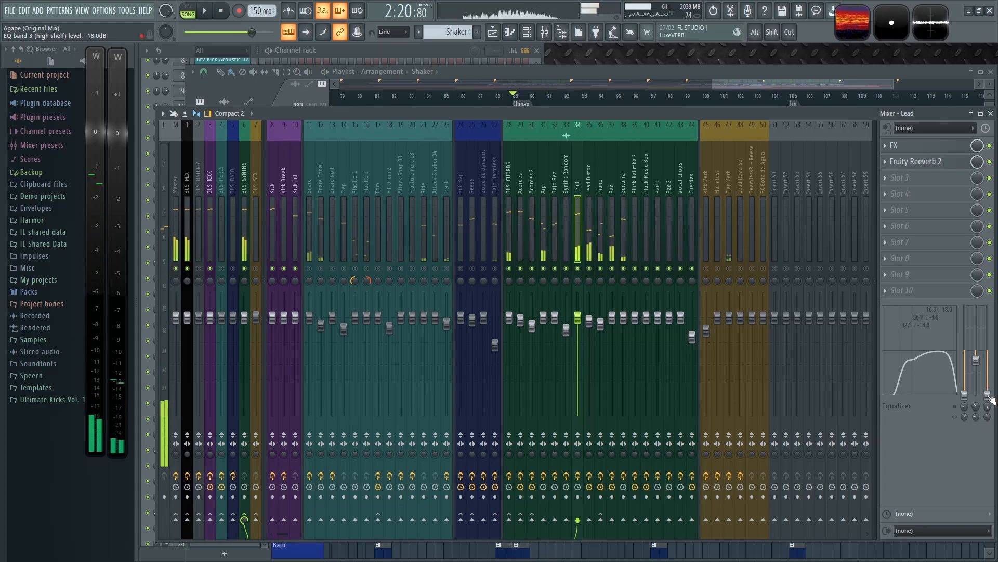
{"action": "key", "text": "space"}
{"action": "left_click", "coordinate": [847, 21]}
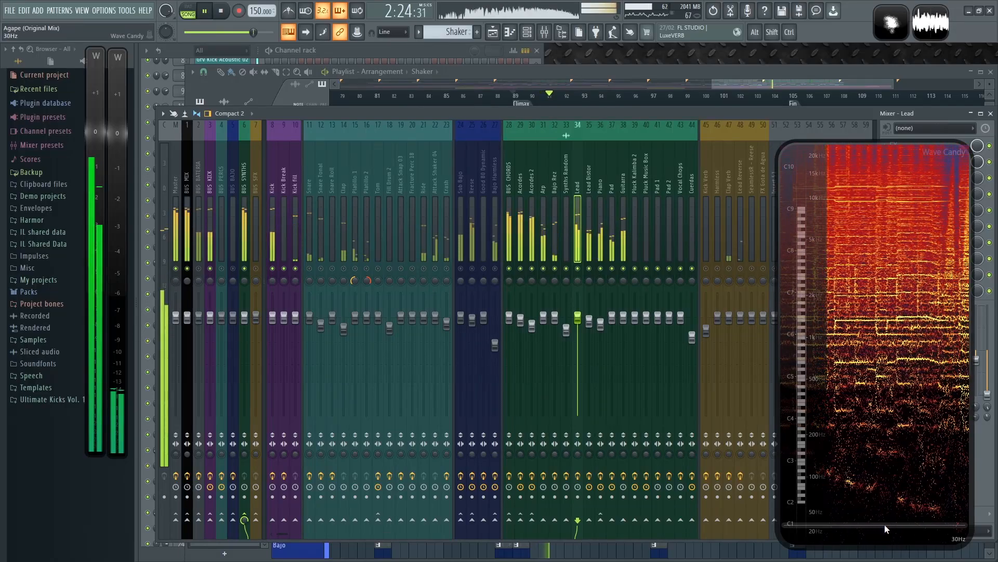
{"action": "key", "text": "space"}
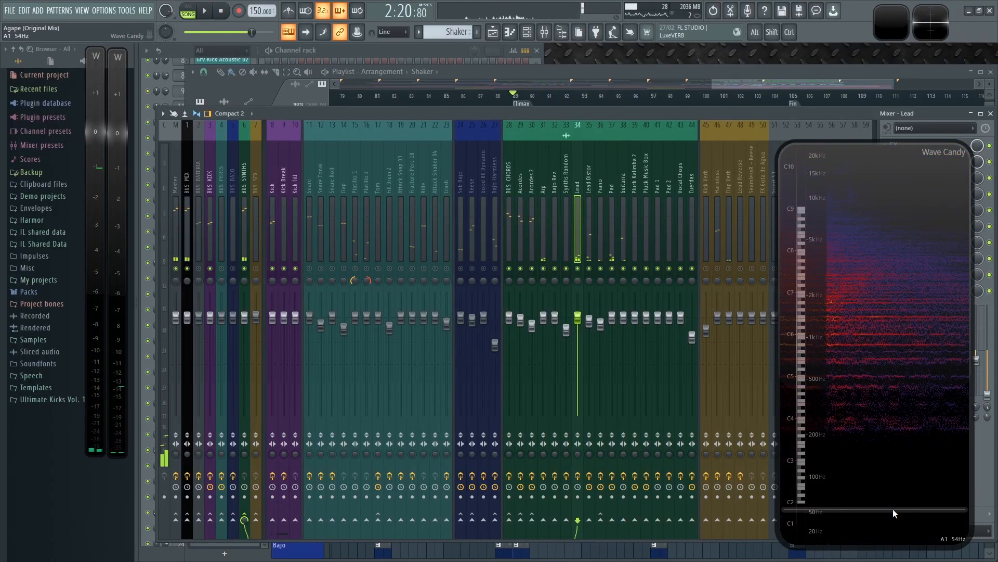
{"action": "key", "text": "space"}
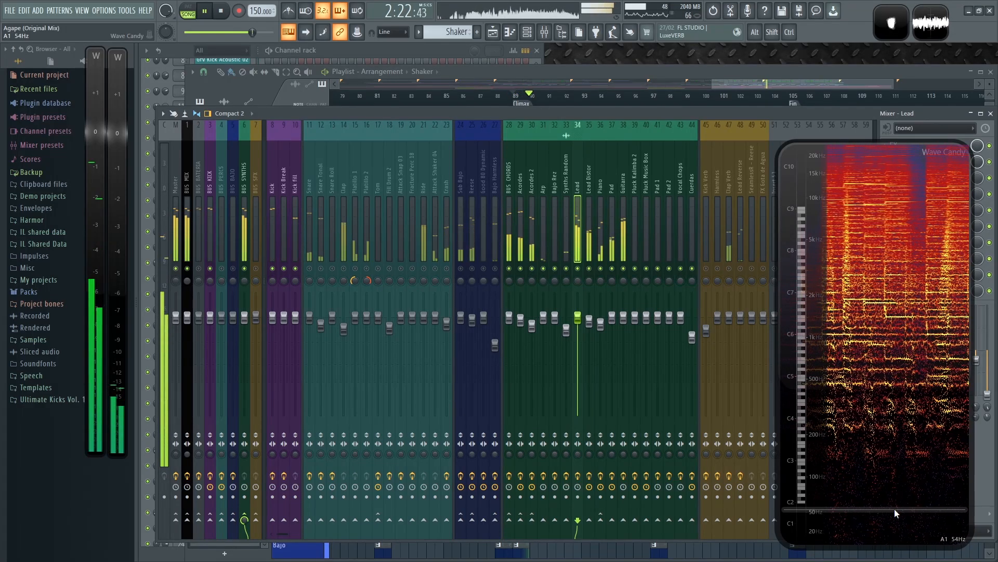
Step: Save the project and audition the soloed Acordes 2 channel from the Climax against its Wave Candy spectrum
{"action": "key", "text": "space"}
{"action": "key", "text": "ctrl+s"}
{"action": "key", "text": "space"}
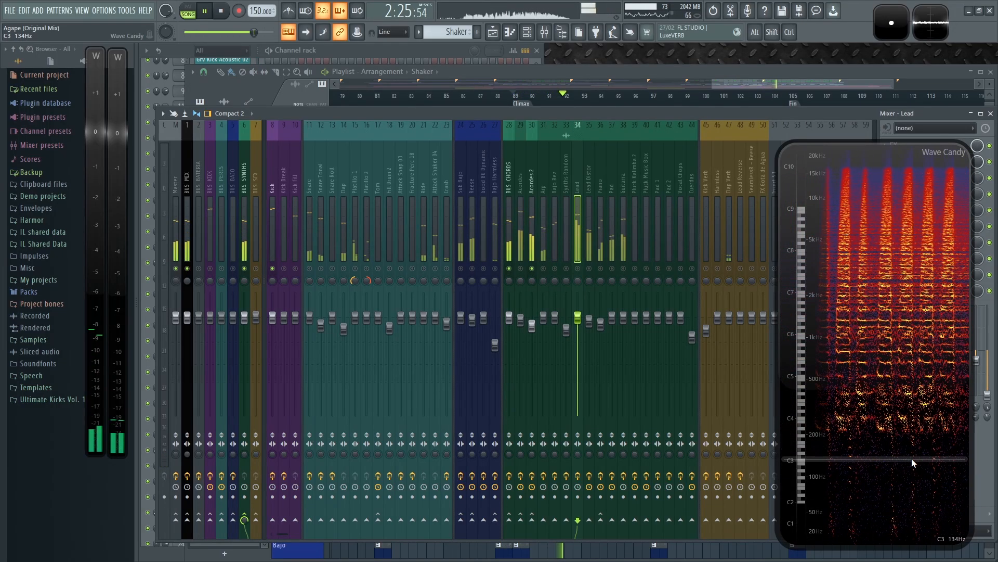
{"action": "key", "text": "space"}
{"action": "double_click", "coordinate": [875, 380]}
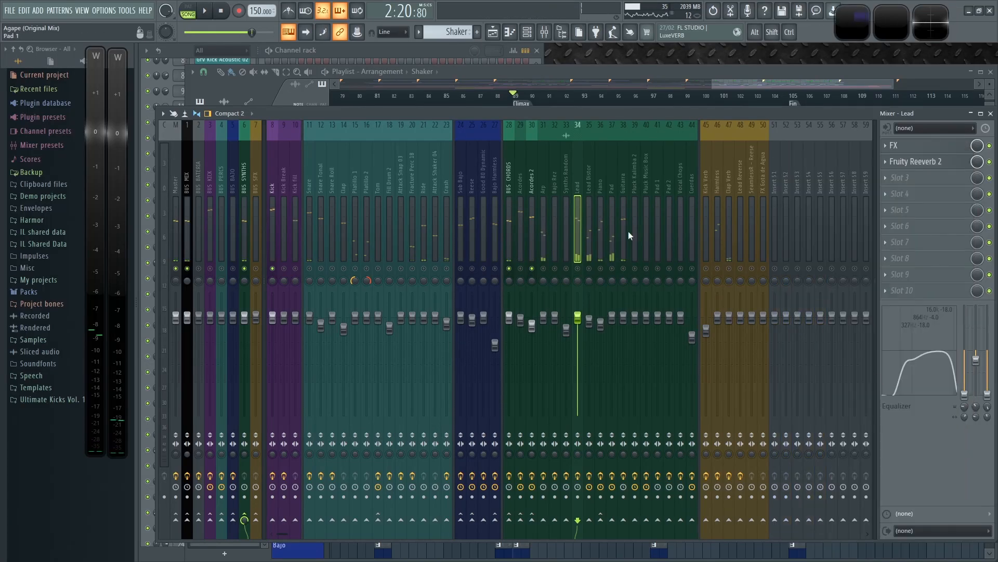
Step: Try a high-pass cut at about 167 Hz on band 1 of the first Parametric EQ 2 on BUS CHORDS
{"action": "left_click", "coordinate": [508, 175]}
{"action": "left_click", "coordinate": [936, 145]}
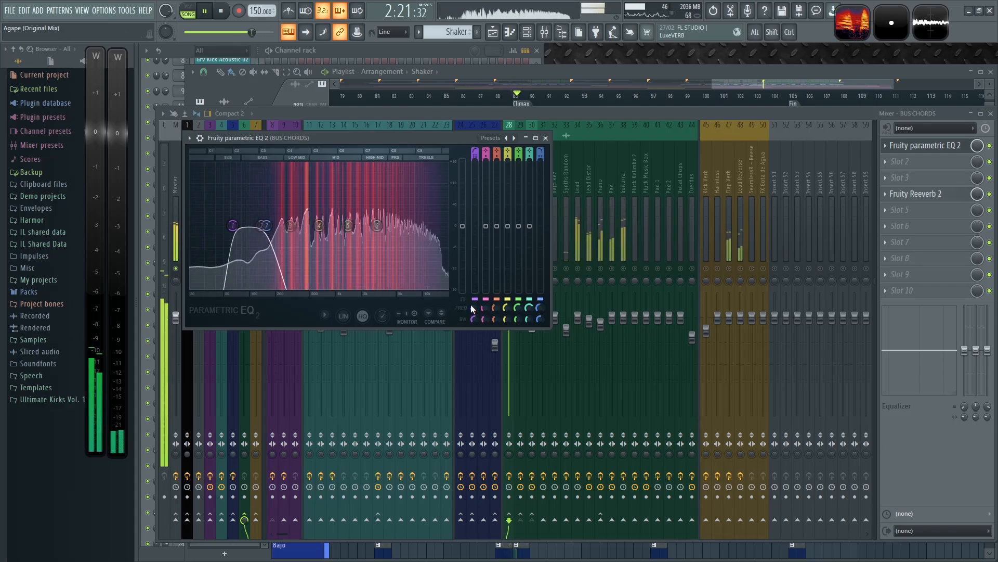
{"action": "left_click_drag", "start_coordinate": [472, 308], "coordinate": [472, 291]}
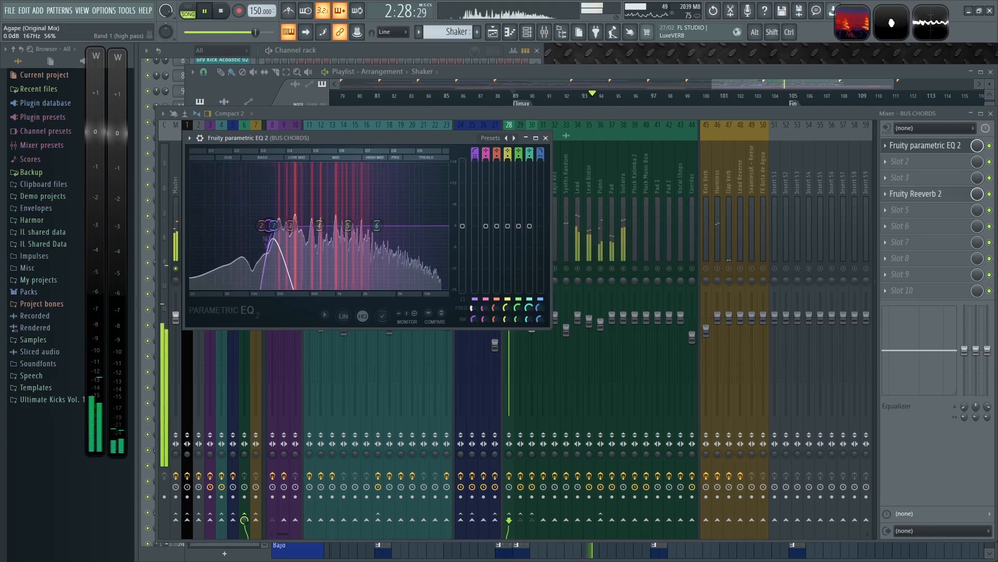
{"action": "key", "text": "space"}
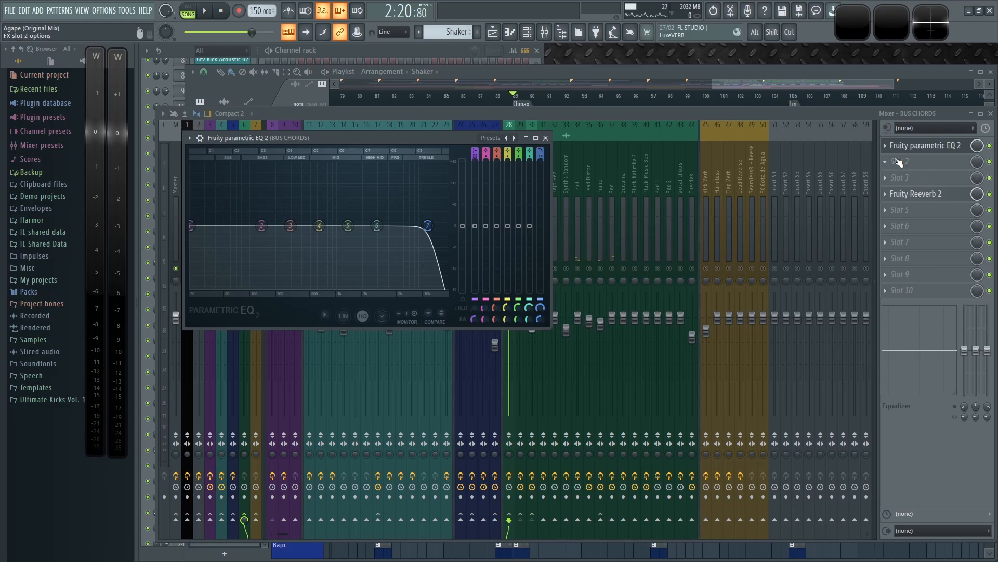
Step: Load a second Fruity Parametric EQ 2 in slot 2 of BUS CHORDS and play from the Climax
{"action": "left_click", "coordinate": [894, 163]}
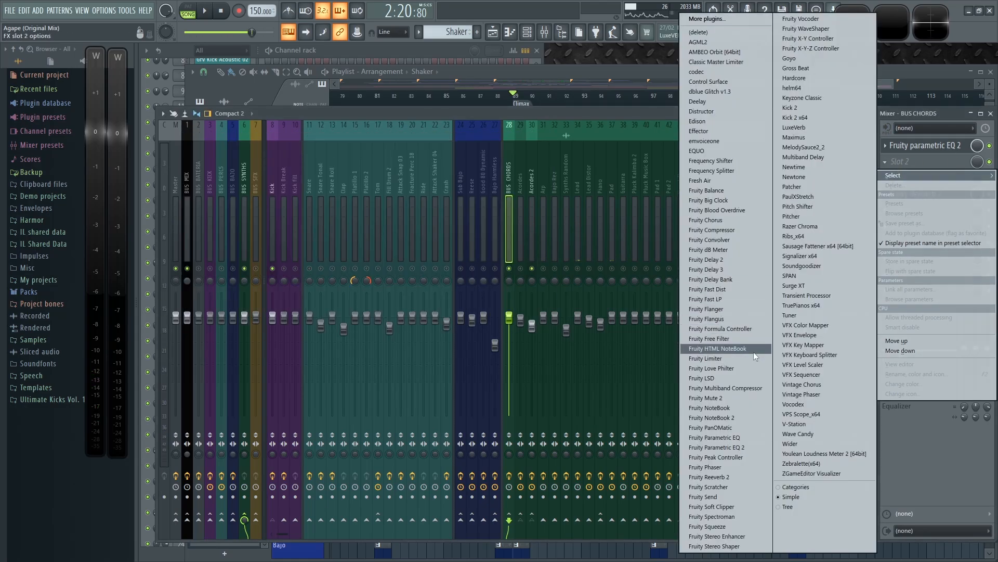
{"action": "left_click", "coordinate": [731, 447]}
{"action": "left_click_drag", "start_coordinate": [407, 163], "coordinate": [439, 170]}
{"action": "key", "text": "space"}
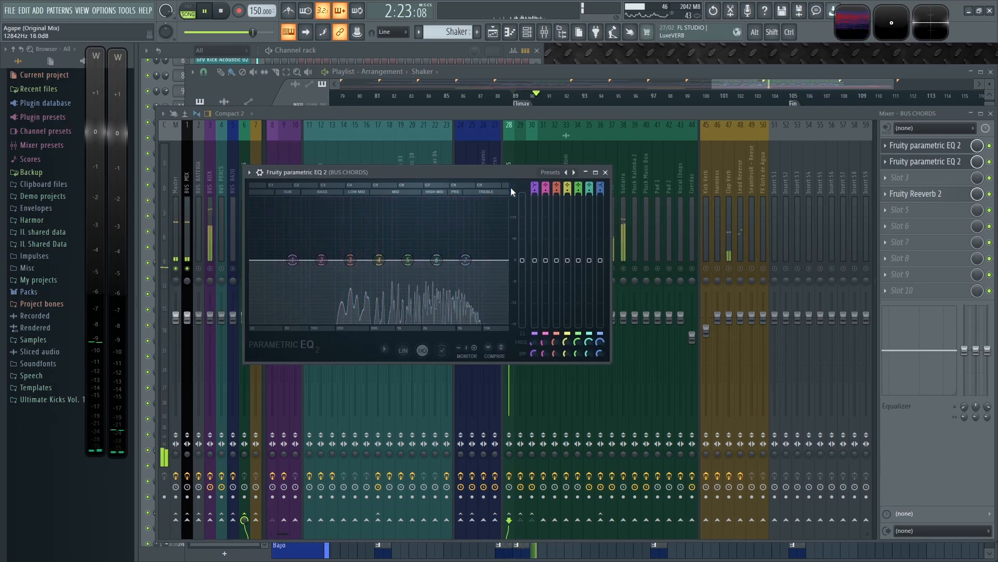
Step: Make band 1 of the new BUS CHORDS EQ a steep high-pass near band 2's frequency, checking it during playback
{"action": "mouse_move", "coordinate": [534, 183]}
{"action": "left_mouse_down"}
{"action": "mouse_move", "coordinate": [534, 194]}
{"action": "mouse_move", "coordinate": [534, 179]}
{"action": "left_mouse_up"}
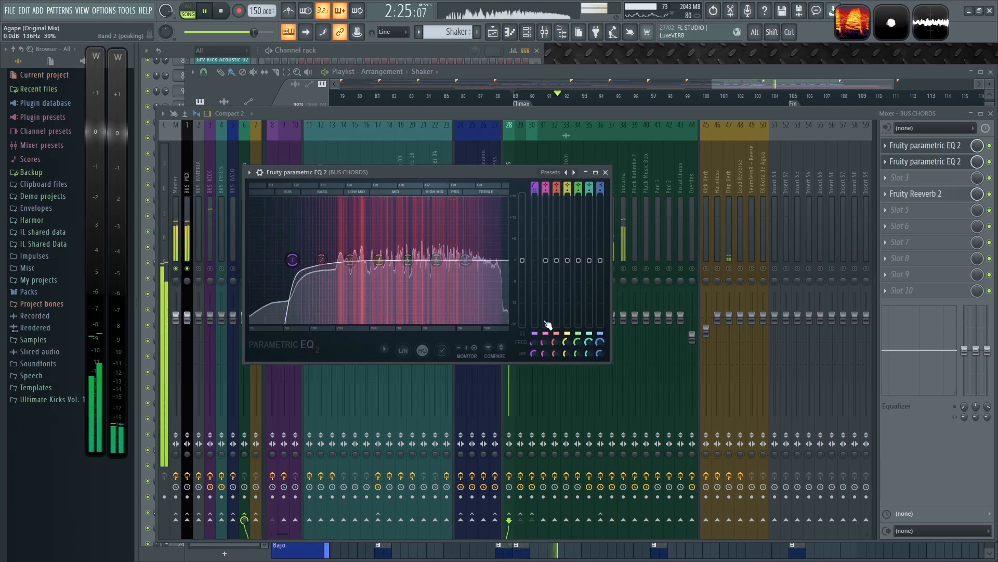
{"action": "key", "text": "space"}
{"action": "left_click_drag", "start_coordinate": [535, 354], "coordinate": [535, 365]}
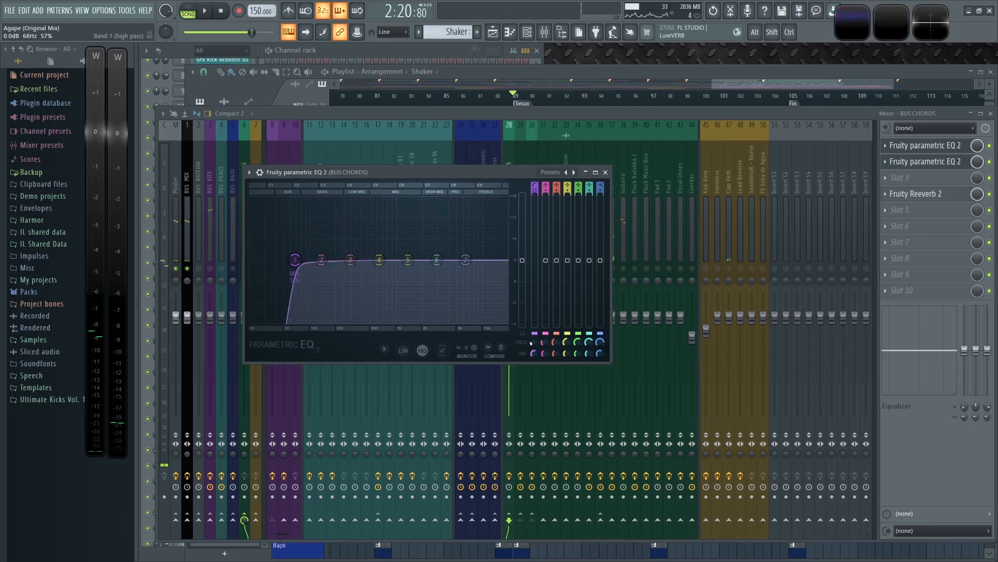
{"action": "key", "text": "space"}
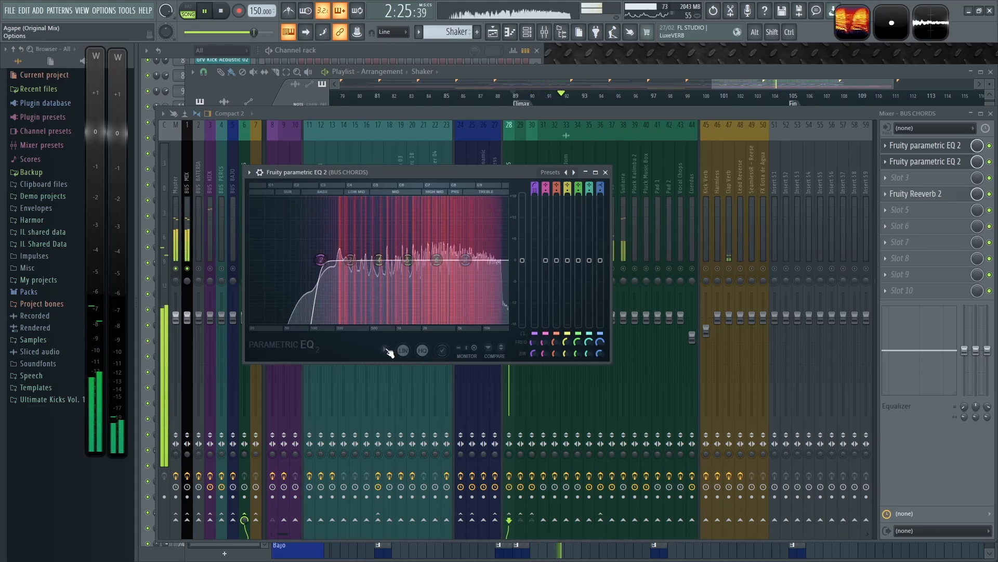
{"action": "key", "text": "space"}
{"action": "key", "text": "space"}
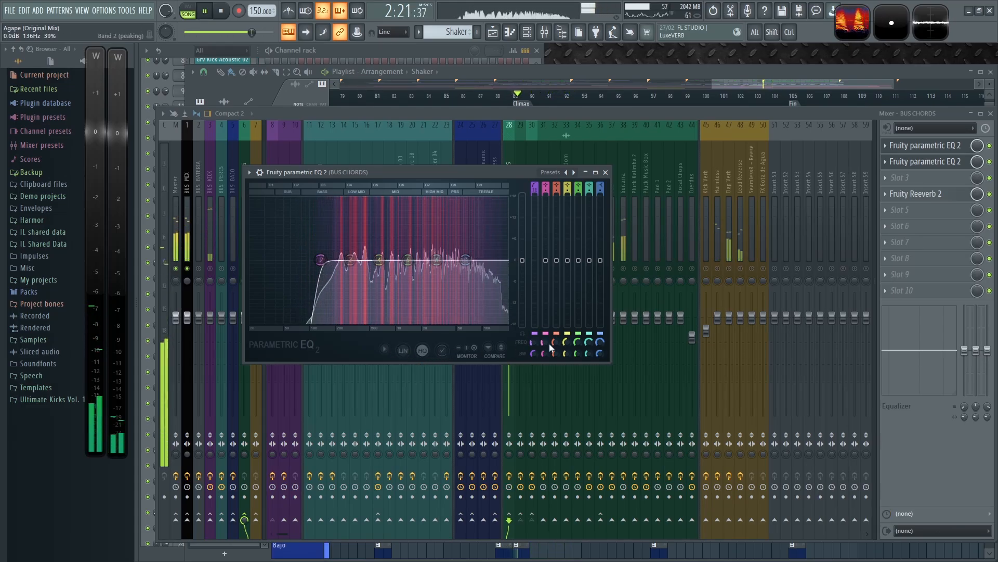
{"action": "key", "text": "Escape"}
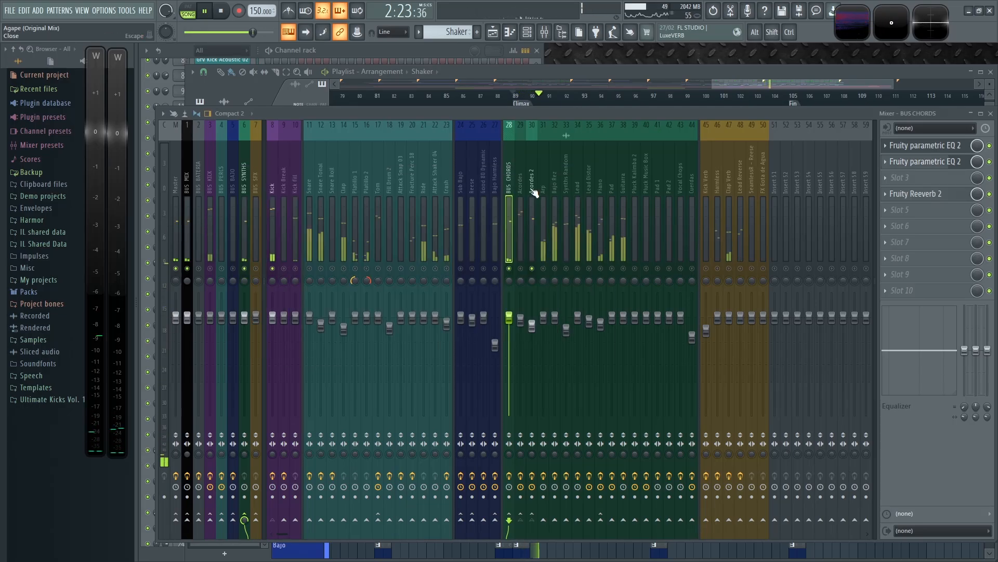
Step: Check the chords in the Wave Candy spectrum and set the slot 2 EQ's high-pass on BUS CHORDS to 142 Hz
{"action": "left_click", "coordinate": [847, 23]}
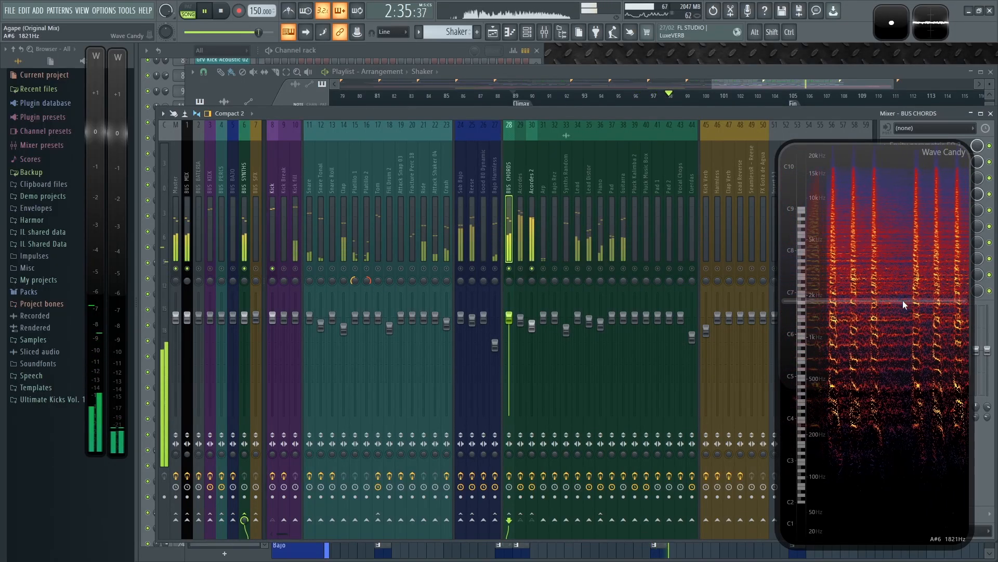
{"action": "double_click", "coordinate": [902, 300]}
{"action": "left_click", "coordinate": [923, 146]}
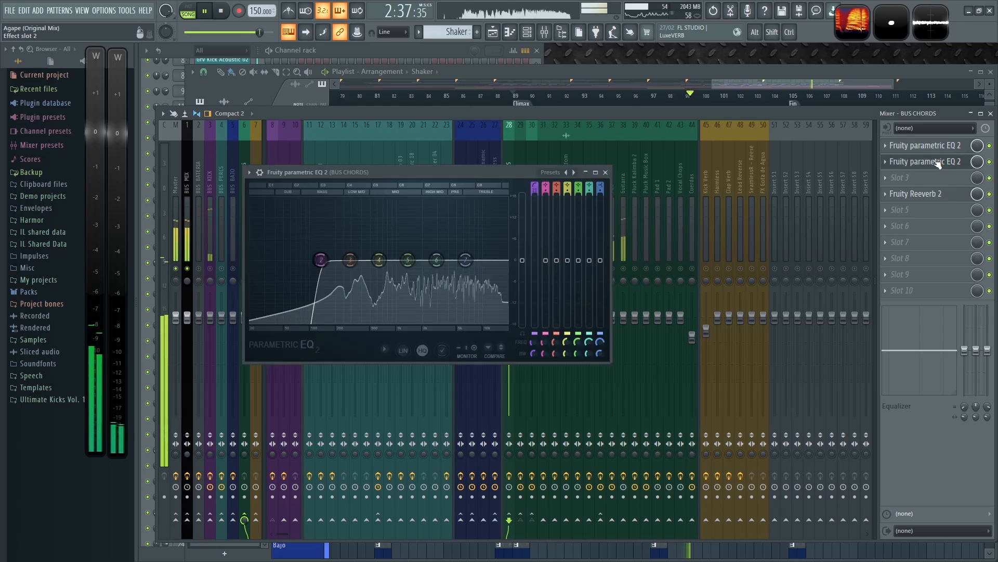
{"action": "left_click_drag", "start_coordinate": [536, 344], "coordinate": [535, 356]}
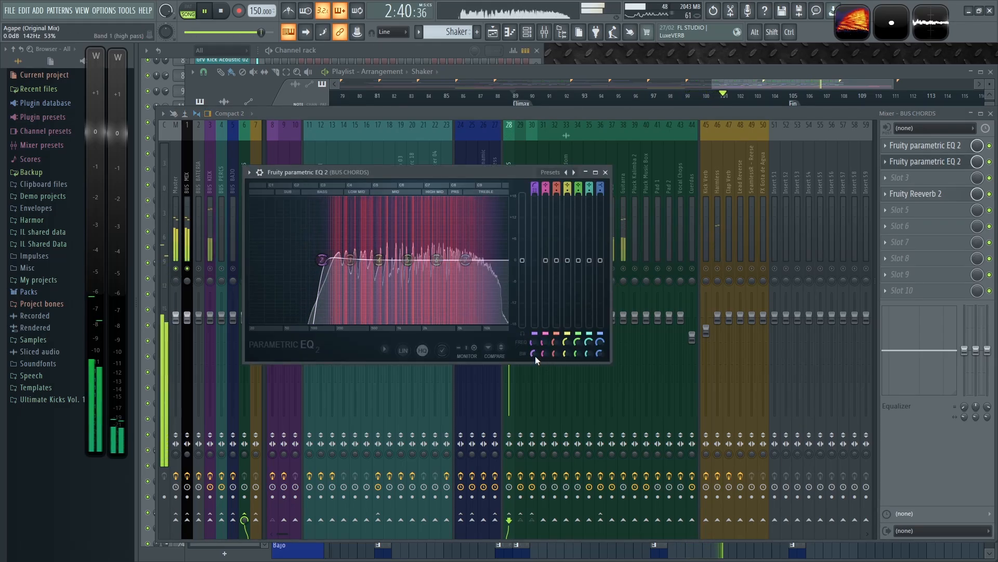
{"action": "left_click", "coordinate": [606, 172]}
Step: Solo BUS MIX to check the full arrangement in the Wave Candy spectrum and save the project
{"action": "right_click", "coordinate": [188, 270]}
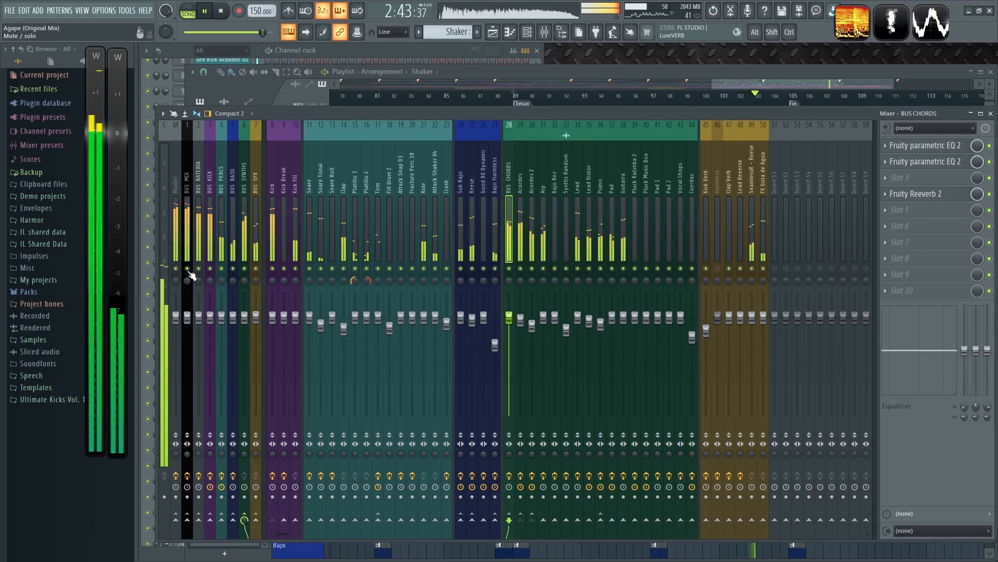
{"action": "left_click", "coordinate": [853, 22]}
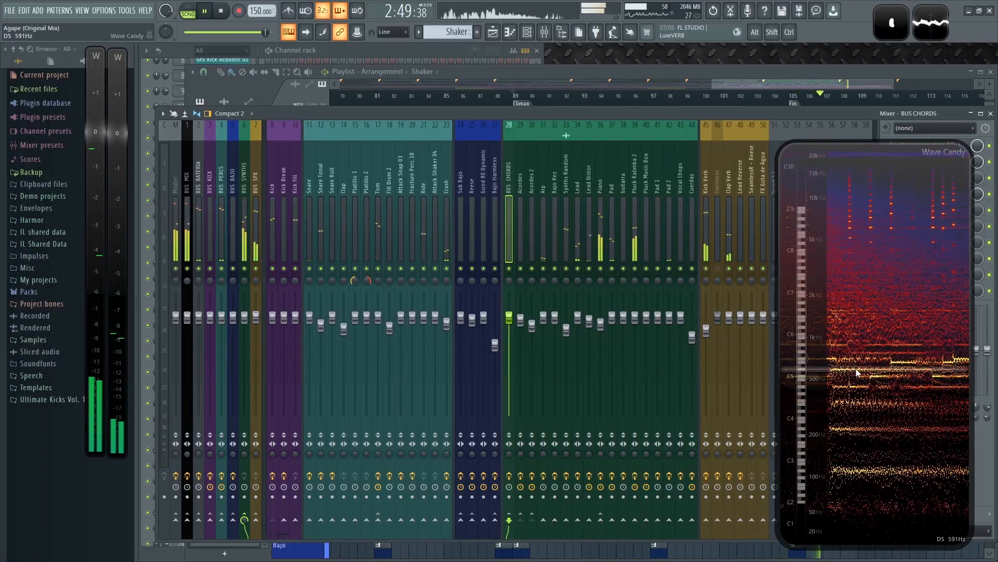
{"action": "key", "text": "space"}
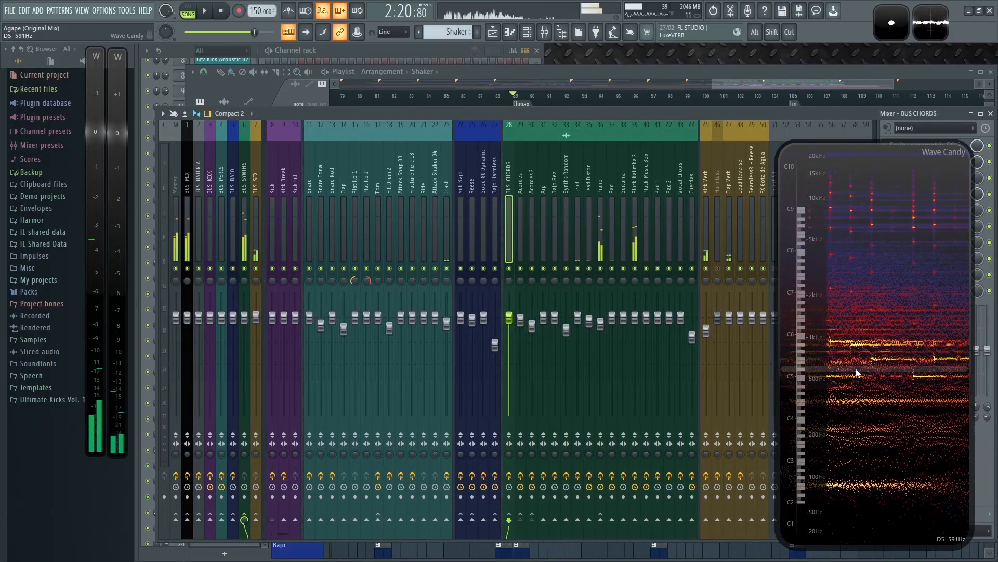
{"action": "key", "text": "ctrl+s"}
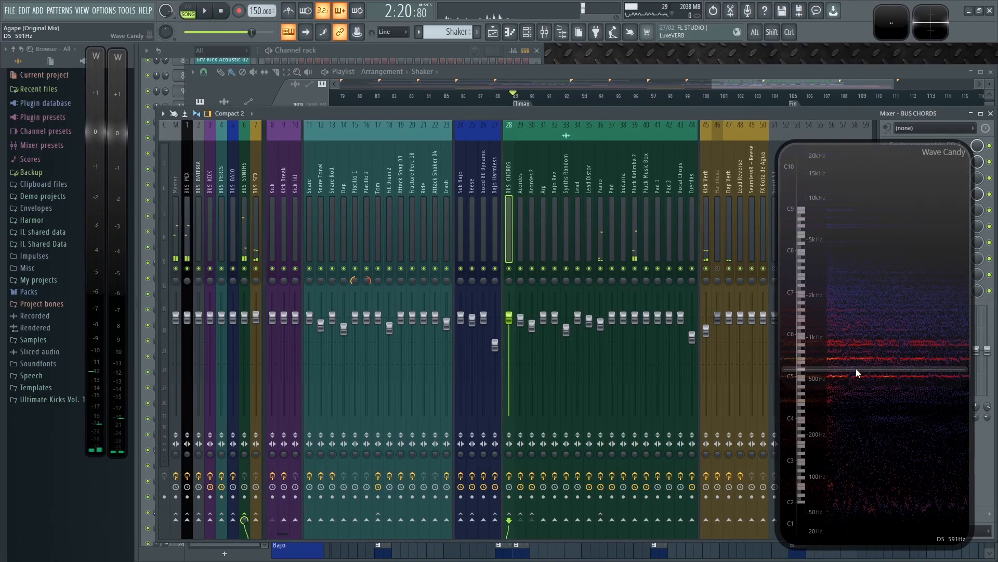
{"action": "key", "text": "space"}
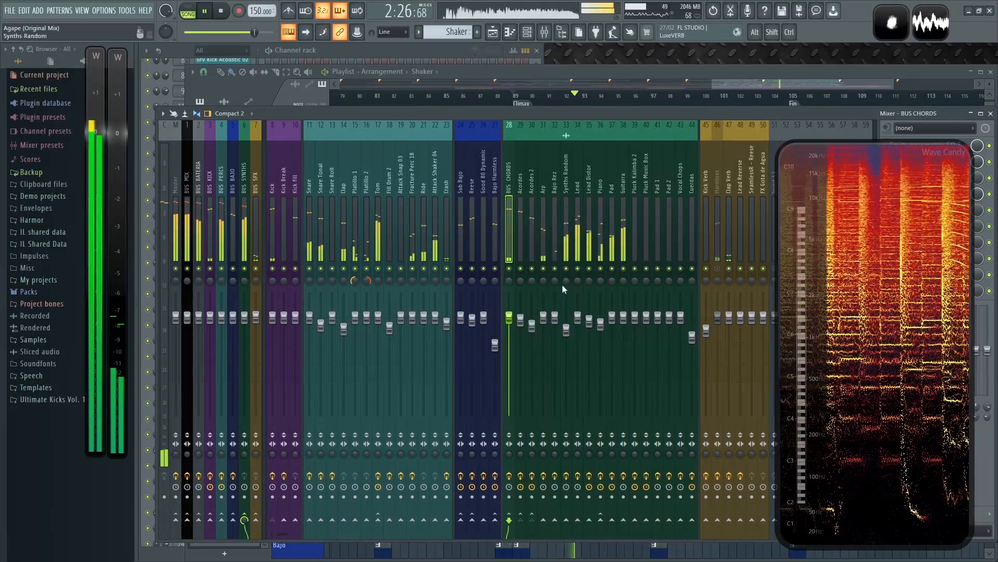
Step: Solo BUS SYNTHS and BUS BAJO in turn, and examine the synths with the kick in the Wave Candy spectrum from the Climax
{"action": "right_click", "coordinate": [244, 269]}
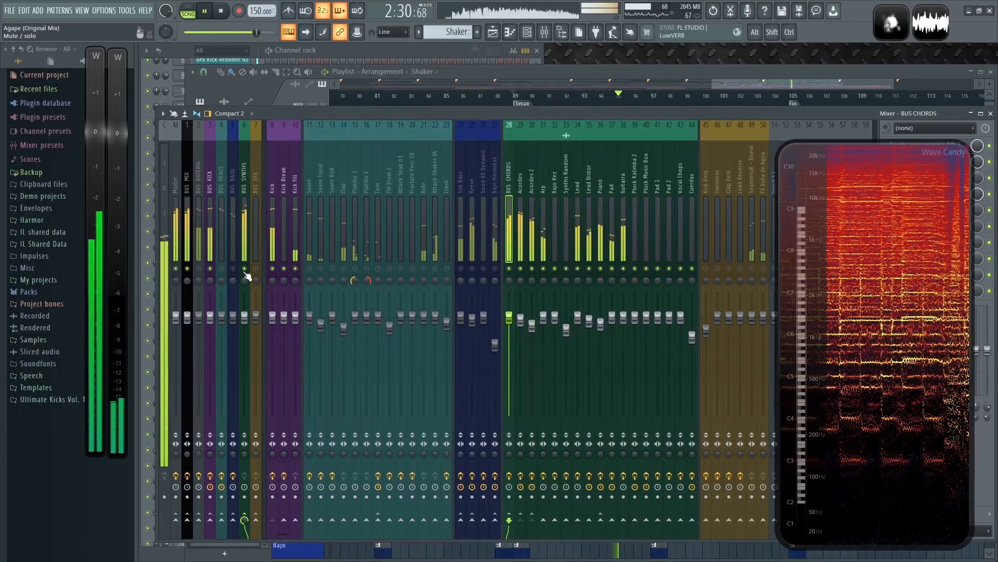
{"action": "right_click", "coordinate": [234, 269]}
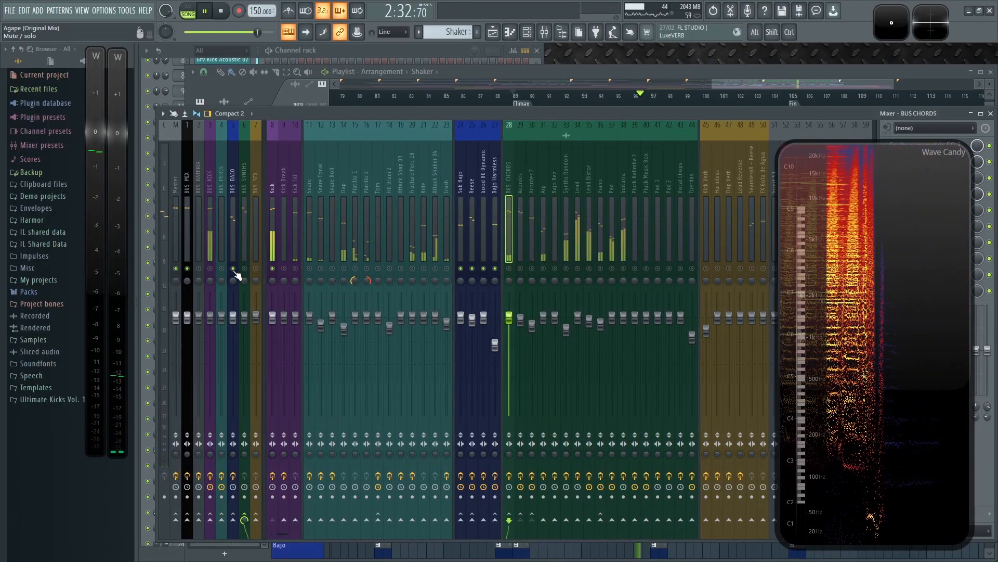
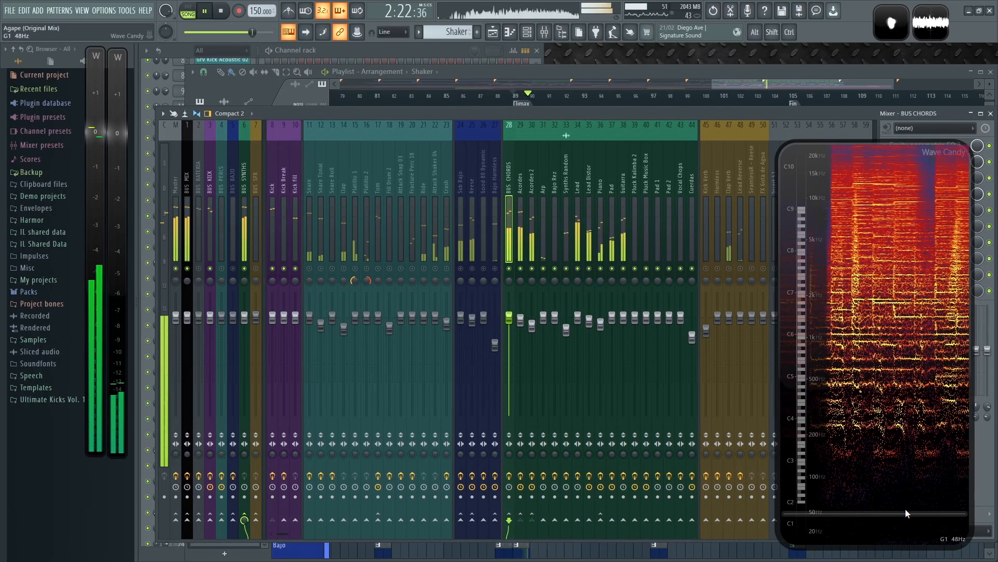
{"action": "key", "text": "space"}
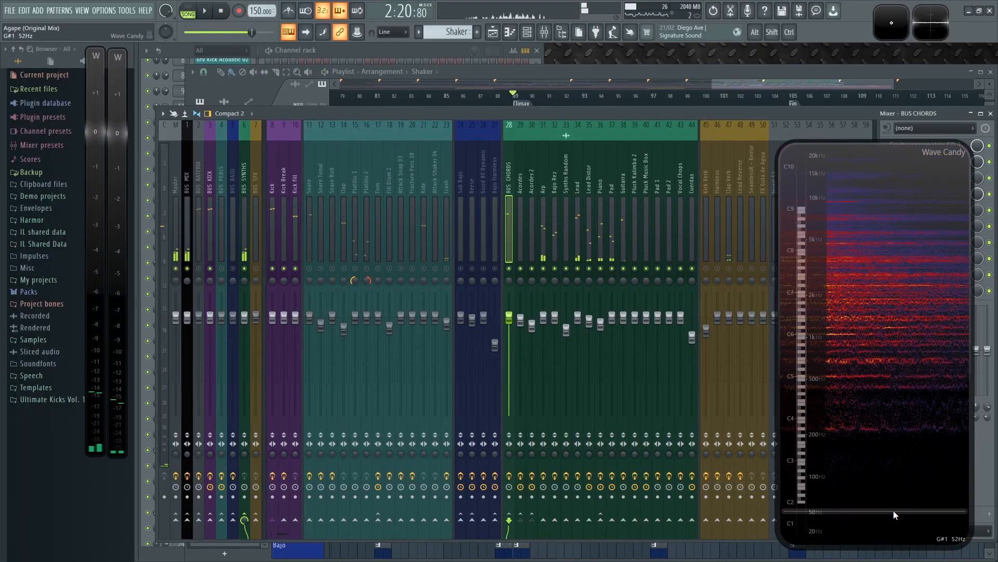
{"action": "key", "text": "space"}
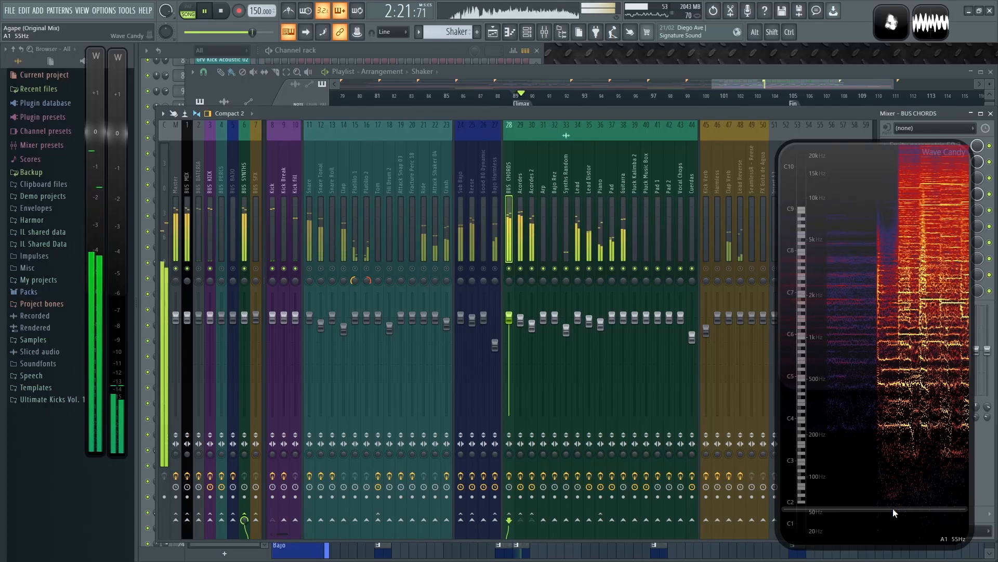
Step: Solo the Bajo Rez track and check it from the Climax, adding BUS BATERIA, BUS KICK and the kick tracks to the playback
{"action": "scroll", "coordinate": [572, 172], "scroll_direction": "down", "scroll_amount": 3}
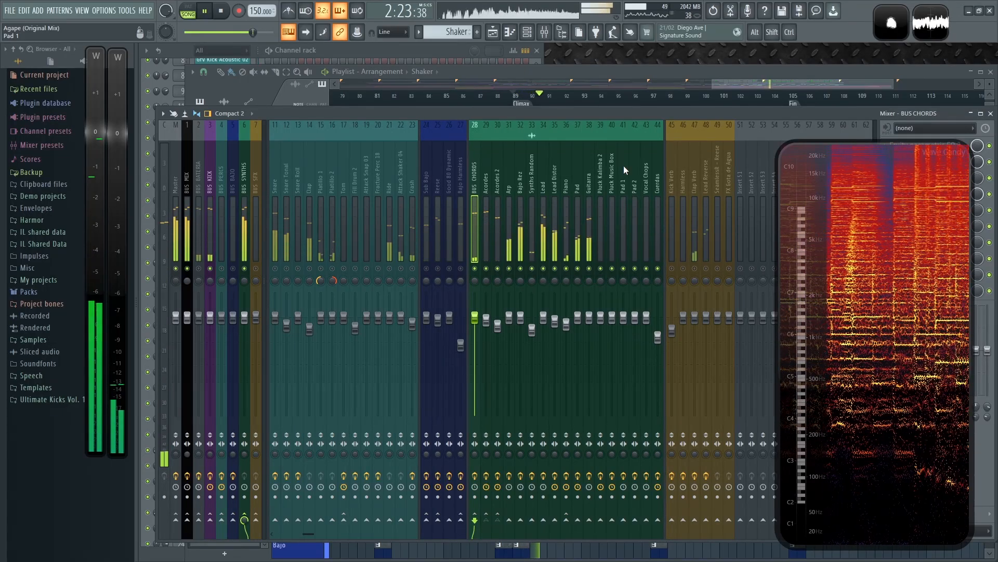
{"action": "left_click", "coordinate": [521, 180]}
{"action": "key", "text": "space"}
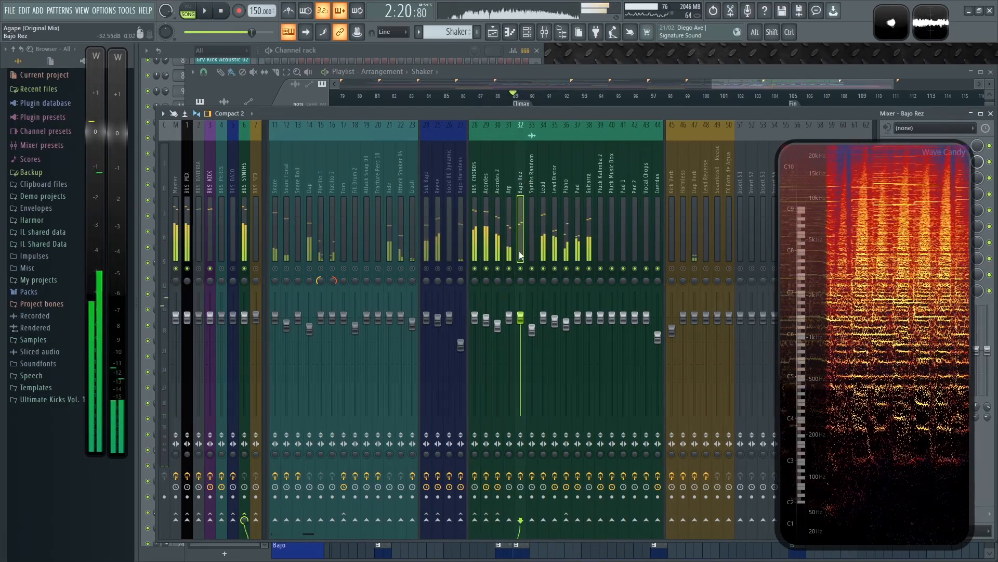
{"action": "right_click", "coordinate": [520, 269]}
{"action": "key", "text": "space"}
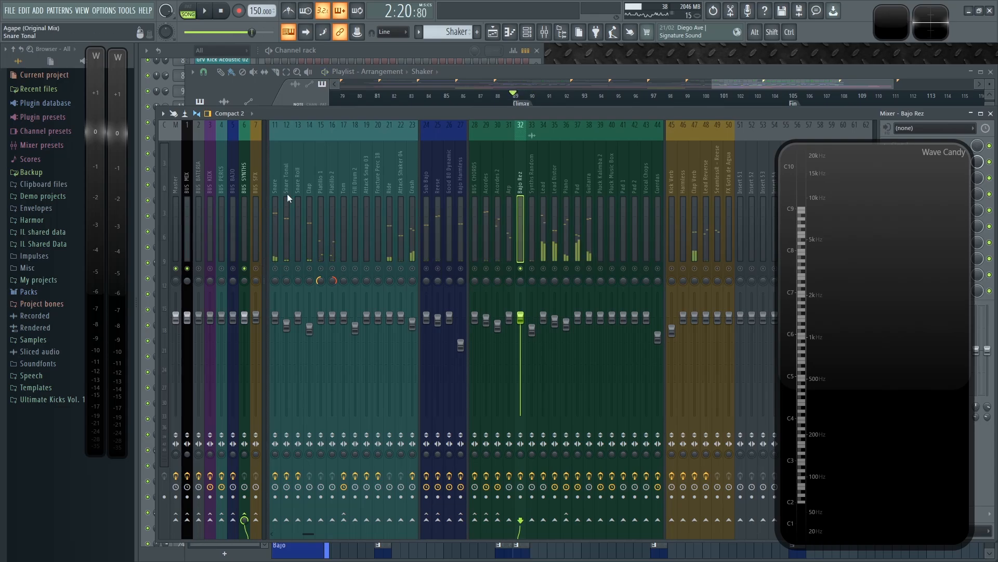
{"action": "scroll", "coordinate": [291, 187], "scroll_direction": "left", "scroll_amount": 3}
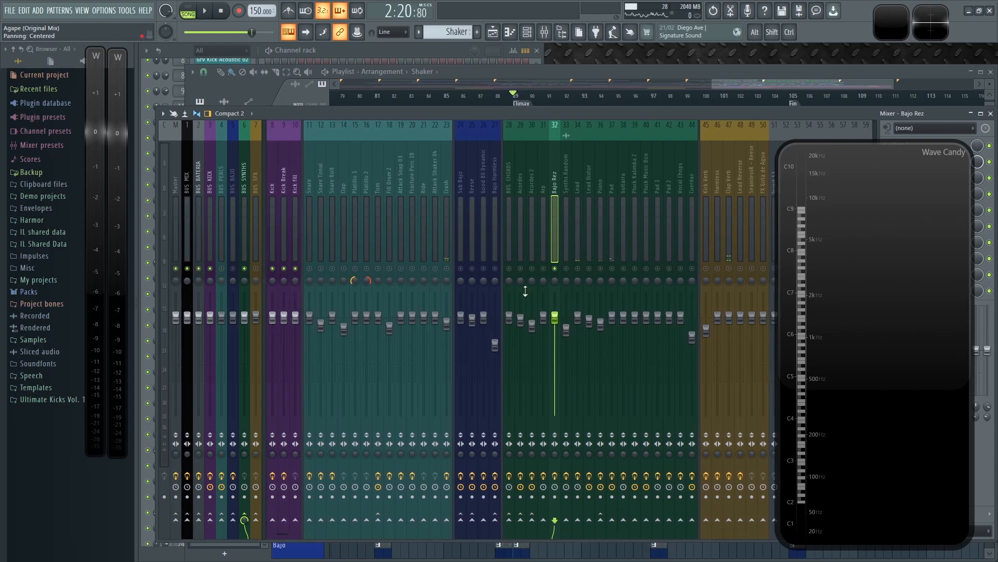
{"action": "key", "text": "space"}
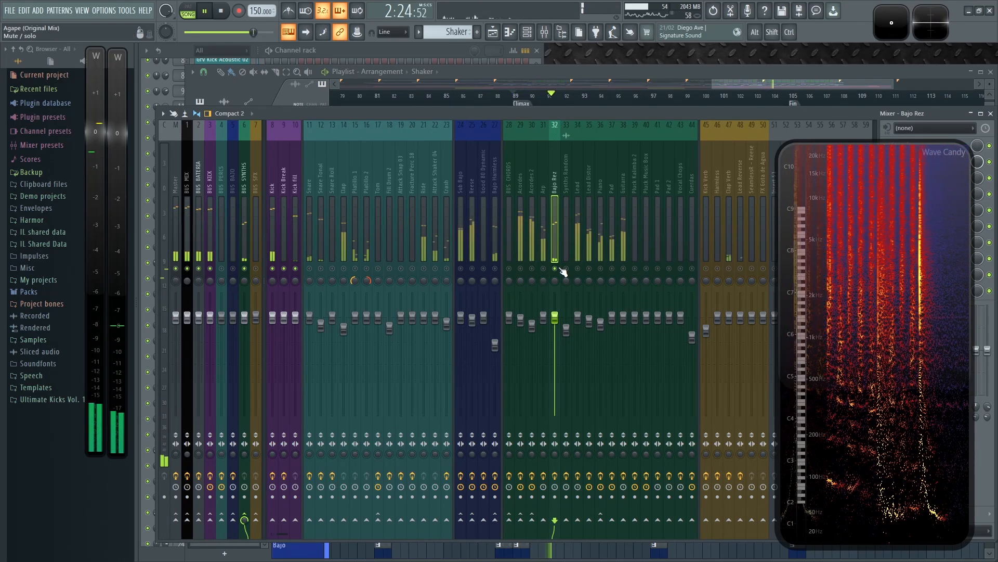
{"action": "key", "text": "space"}
Step: Sidechain the Kick track to Bajo Rez and solo the pair with the kick's bus muted
{"action": "left_click", "coordinate": [272, 181]}
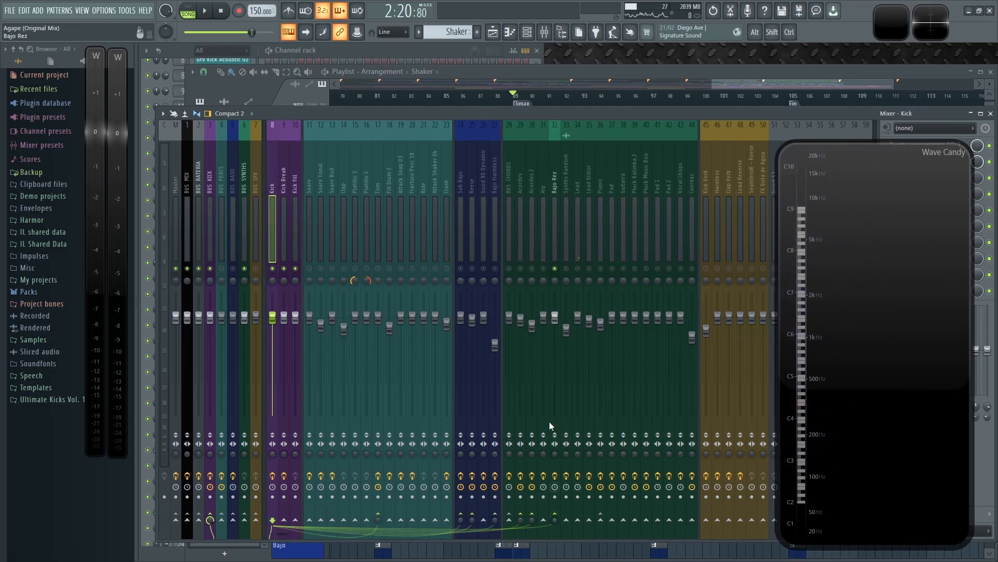
{"action": "key", "text": "space"}
{"action": "left_click", "coordinate": [554, 177]}
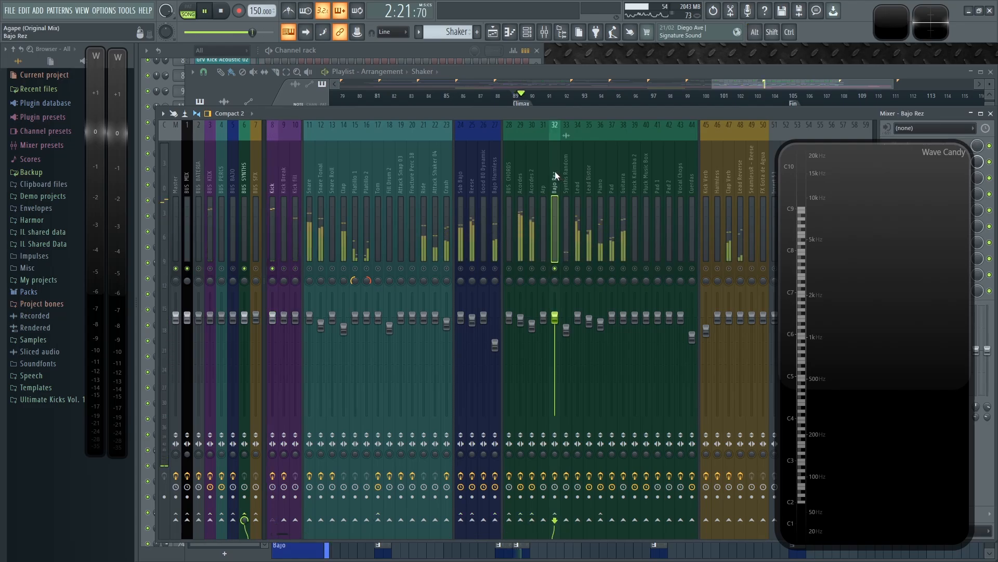
{"action": "key", "text": "space"}
Step: Load Fruity Limiter in slot 3 of Bajo Rez, set it to compressor mode with sidechain 1, lower the threshold and raise the knee and ratio
{"action": "left_click", "coordinate": [897, 179]}
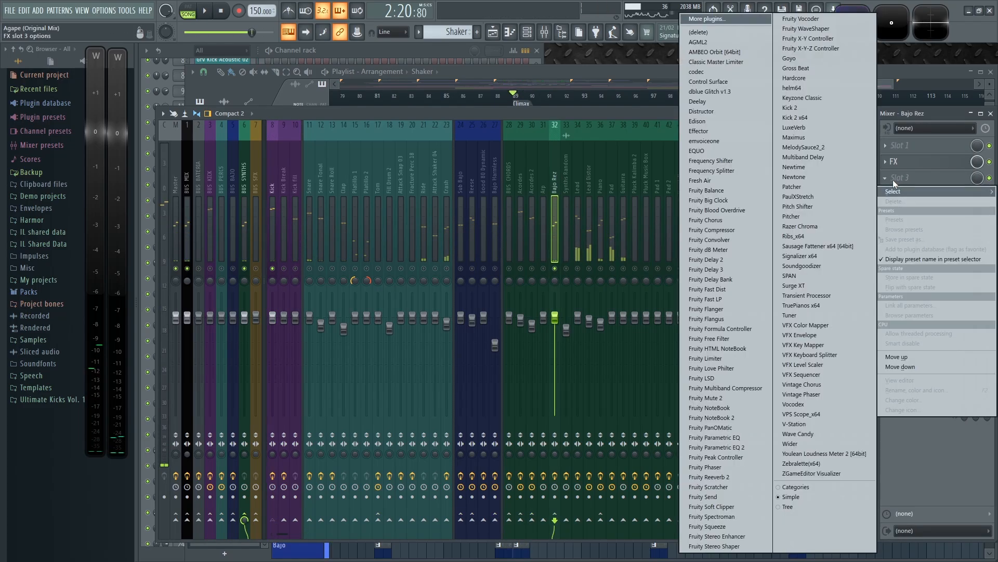
{"action": "left_click", "coordinate": [724, 360]}
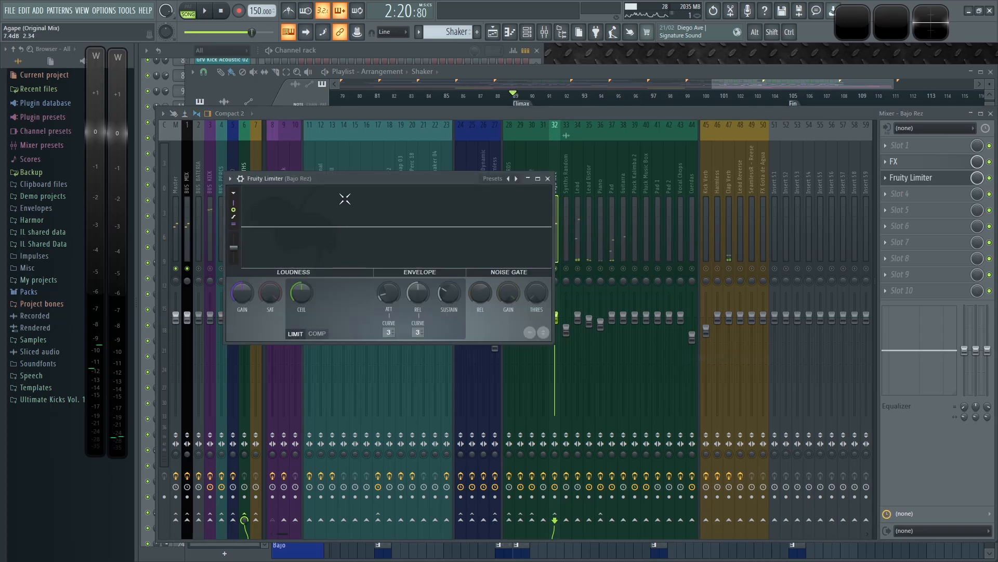
{"action": "left_click_drag", "start_coordinate": [348, 179], "coordinate": [389, 179]}
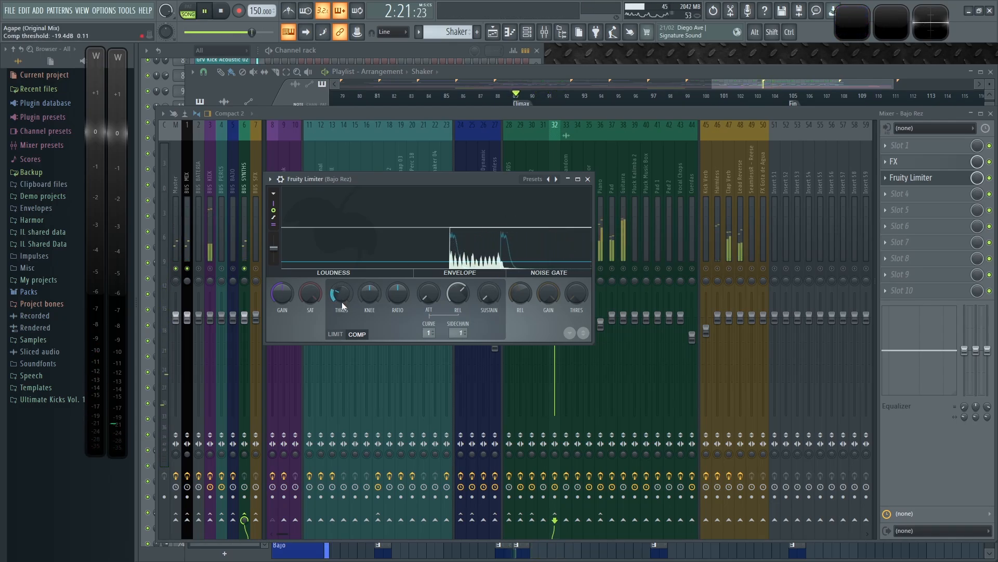
{"action": "left_click_drag", "start_coordinate": [369, 294], "coordinate": [398, 278]}
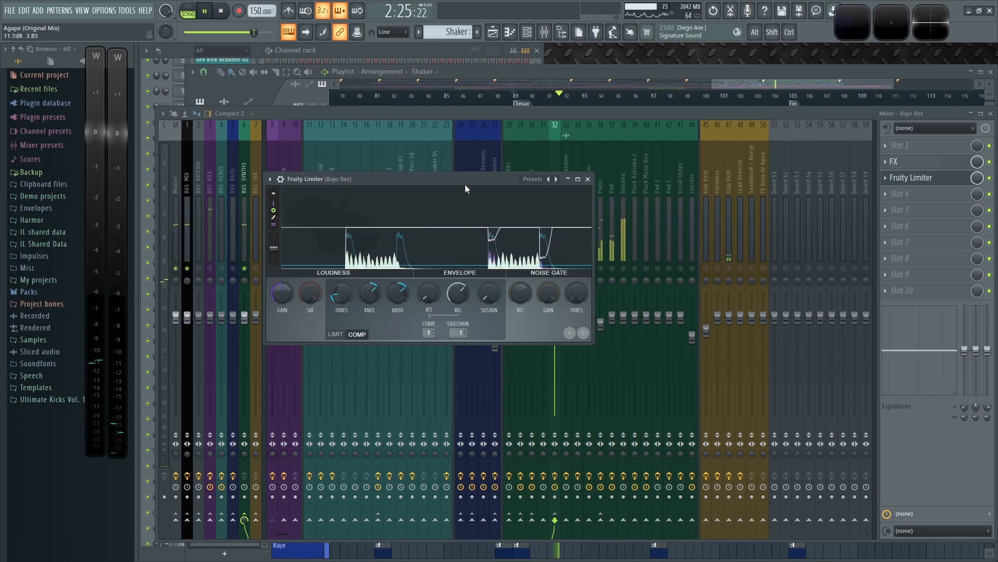
Step: Set the compressor threshold on Bajo Rez to -30.1 dB and check the kick ducking in playback before closing the limiter
{"action": "key", "text": "space"}
{"action": "left_click_drag", "start_coordinate": [456, 177], "coordinate": [501, 205]}
{"action": "left_click_drag", "start_coordinate": [386, 322], "coordinate": [386, 327]}
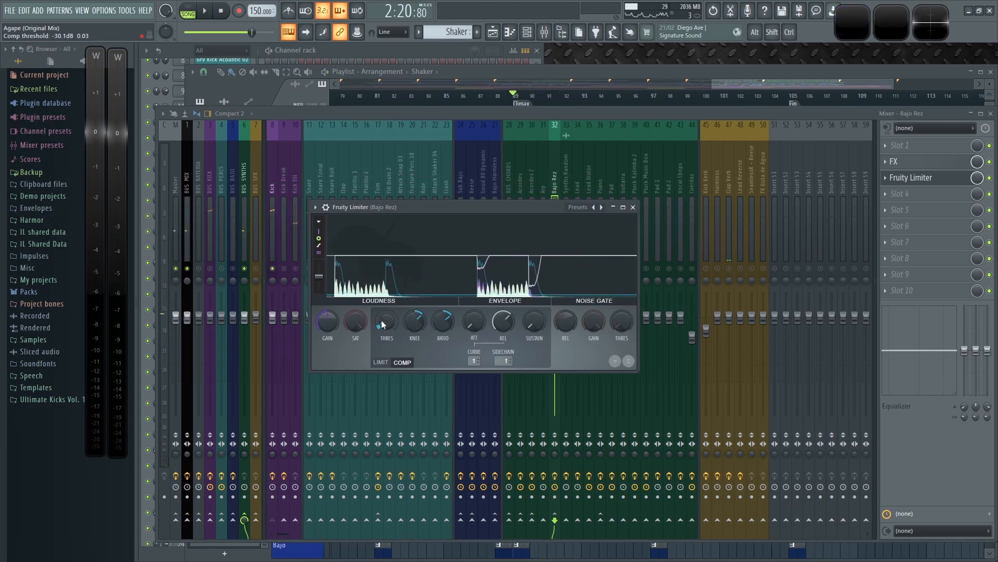
{"action": "key", "text": "space"}
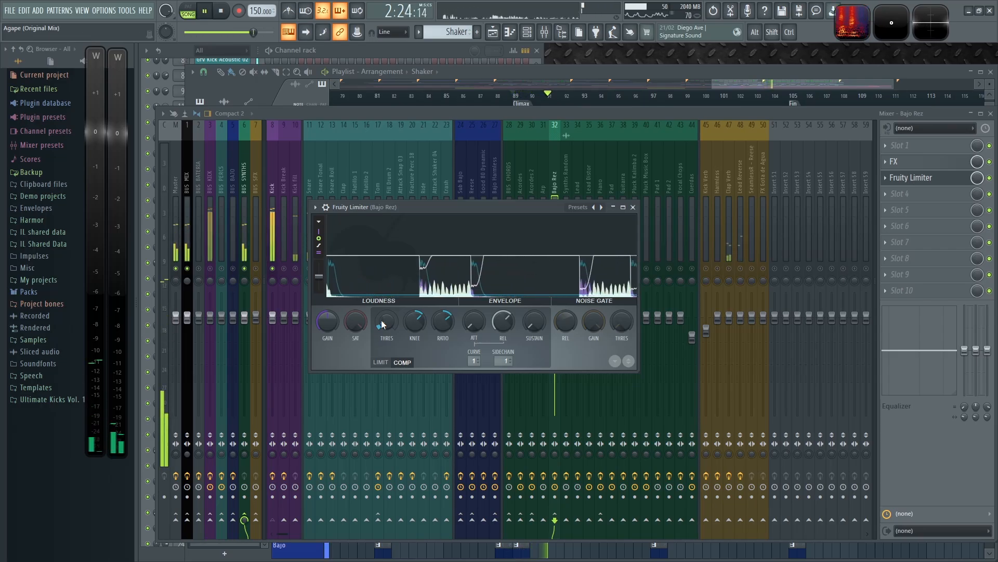
{"action": "key", "text": "space"}
{"action": "key", "text": "Escape"}
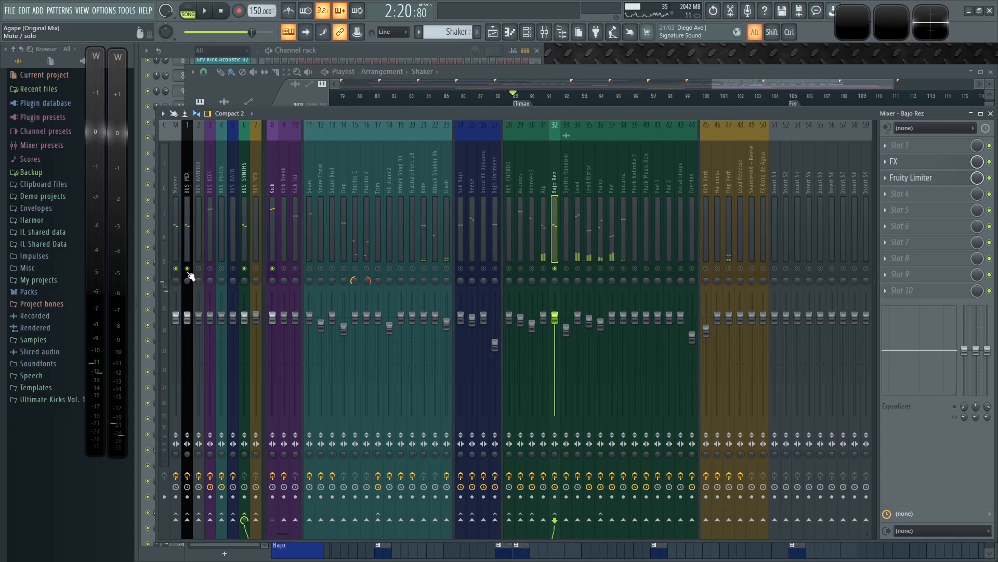
Step: Restore all mixer tracks, play the full mix from the Climax and locate the Random Synth clip in the playlist
{"action": "key", "text": "space"}
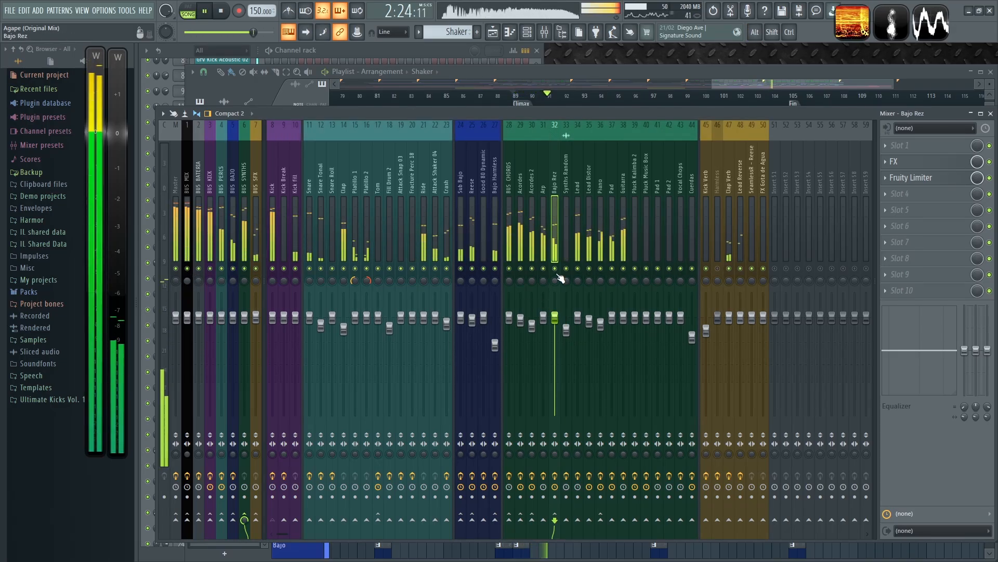
{"action": "left_click", "coordinate": [626, 71]}
{"action": "key", "text": "space"}
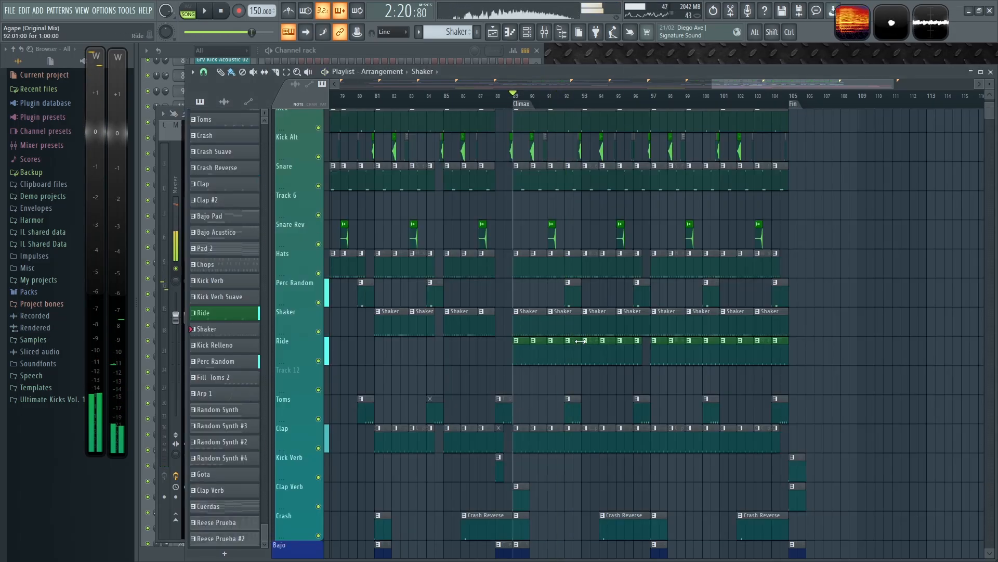
{"action": "scroll", "coordinate": [533, 385], "scroll_direction": "up", "scroll_amount": 5, "text": "ctrl"}
{"action": "scroll", "coordinate": [520, 374], "scroll_direction": "down", "scroll_amount": 4}
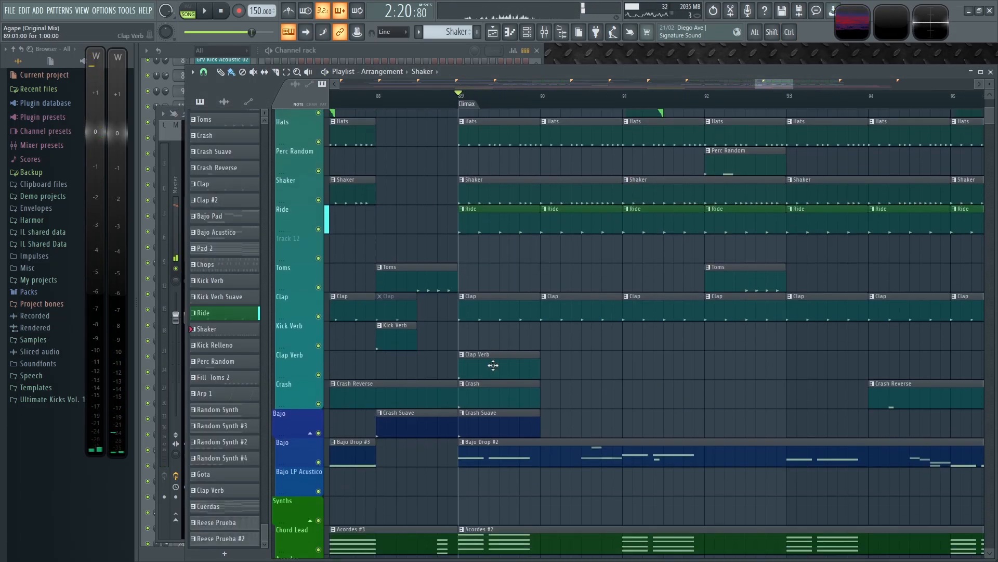
{"action": "scroll", "coordinate": [550, 345], "scroll_direction": "down", "scroll_amount": 3}
{"action": "key", "text": "space"}
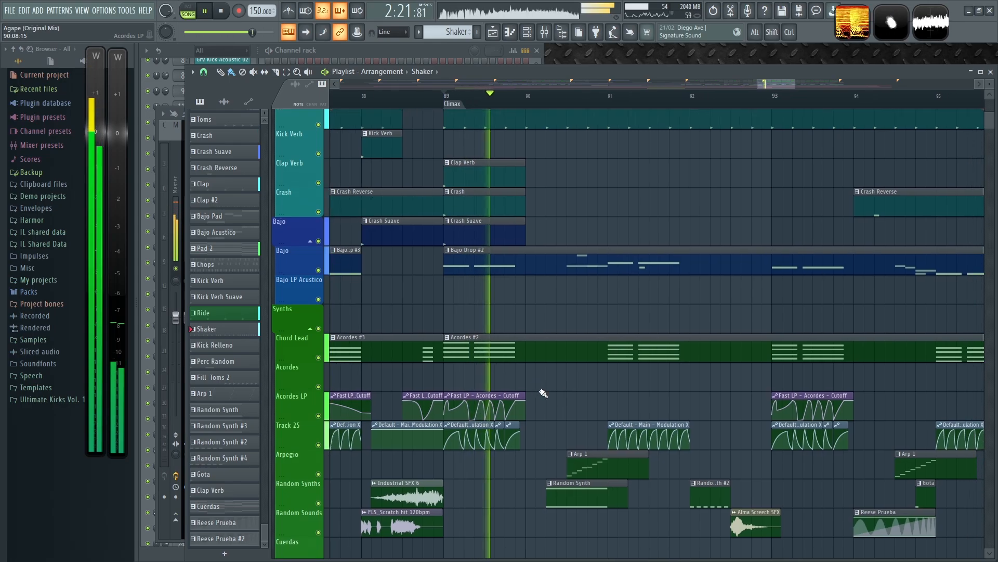
Step: Open the Random Synth pattern, find its Bajo Rez channel in the Channel rack and return to the mixer
{"action": "double_click", "coordinate": [546, 489]}
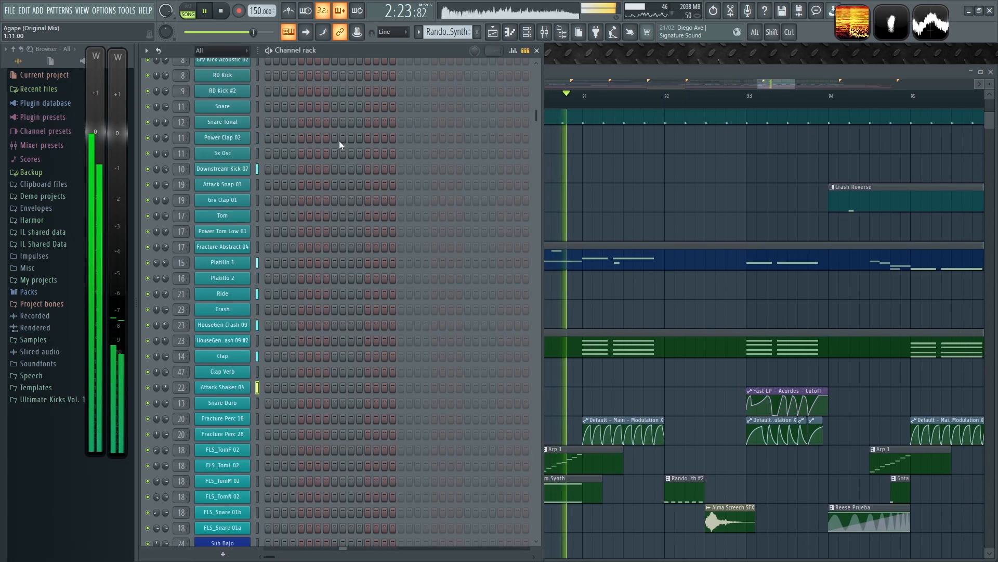
{"action": "scroll", "coordinate": [337, 244], "scroll_direction": "down", "scroll_amount": 9}
{"action": "key", "text": "space"}
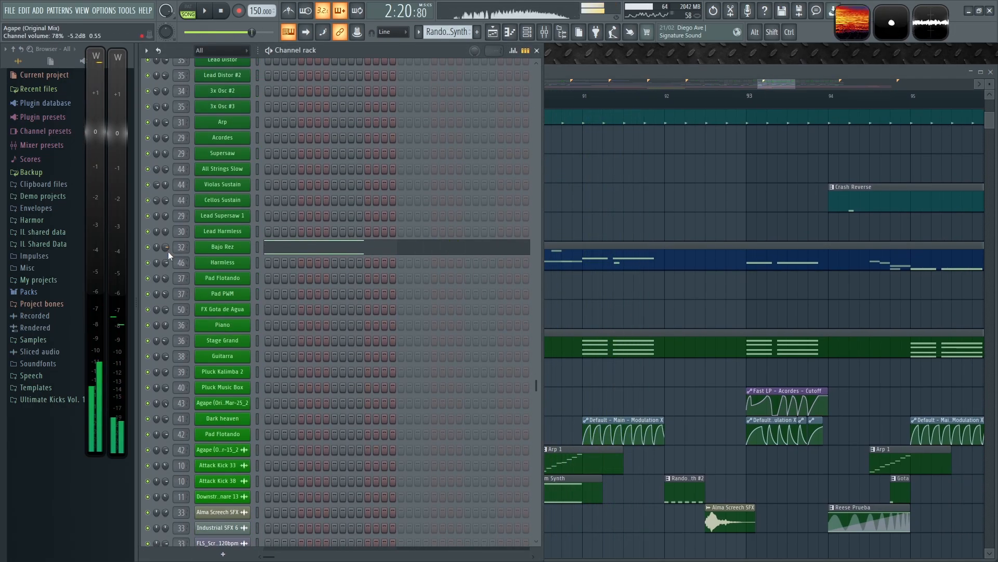
{"action": "key", "text": "F9"}
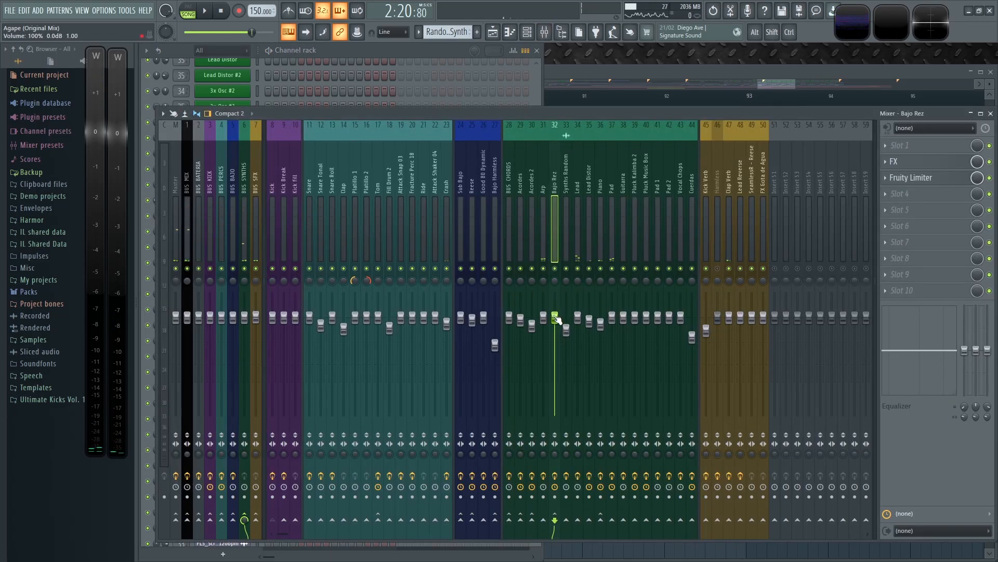
Step: Set the output gain of the Effector FX on Bajo Rez to 2.88 during playback and close the plugin
{"action": "left_click", "coordinate": [904, 163]}
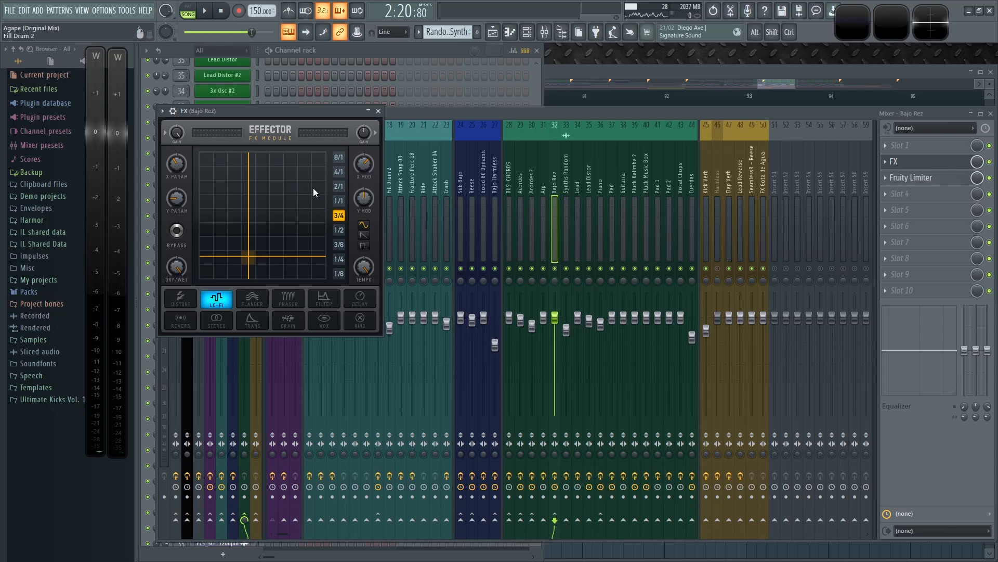
{"action": "key", "text": "space"}
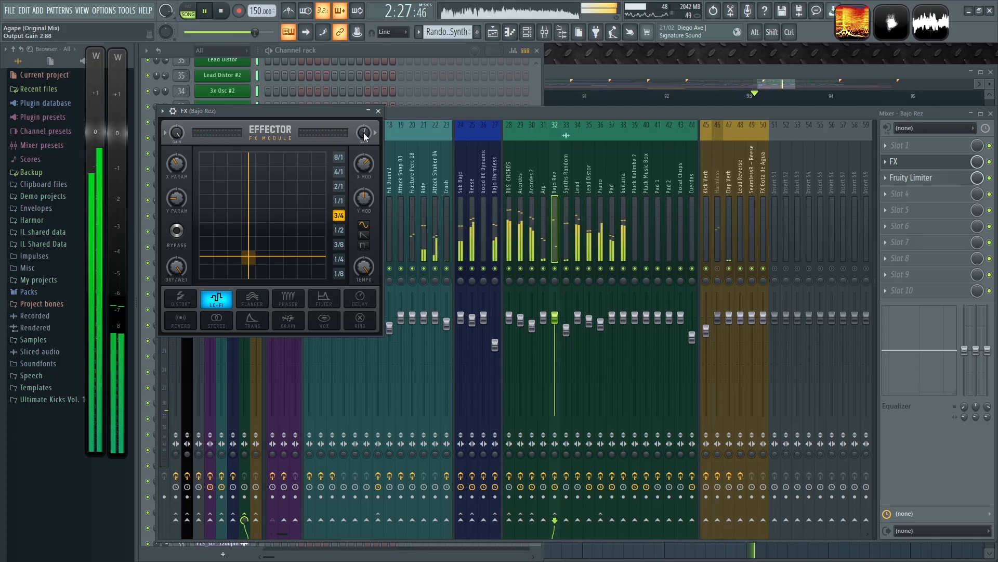
{"action": "left_click", "coordinate": [379, 110]}
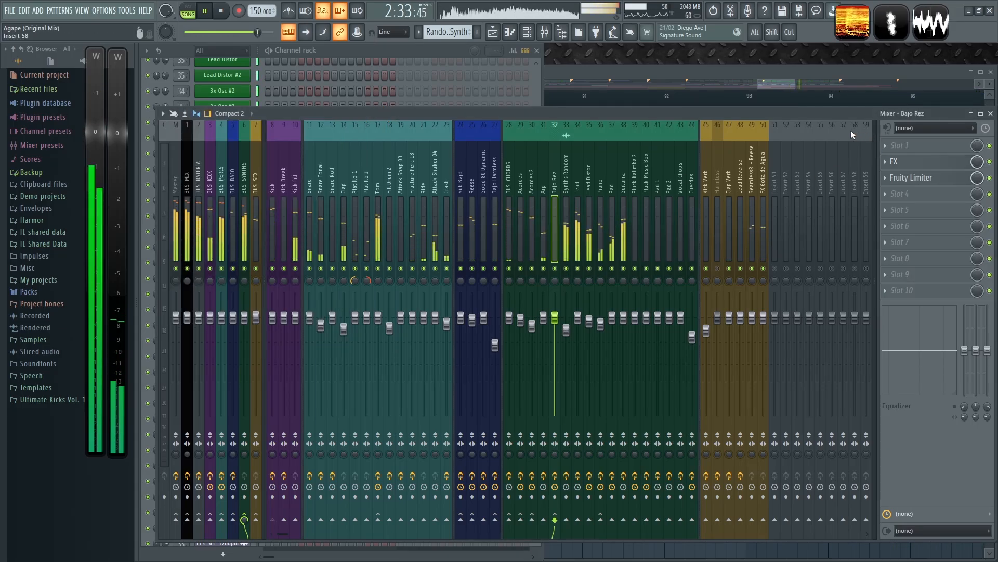
Step: Inspect the Arp track, find the Reese Prueba clip at bar 94 in the playlist and play from there while watching the mixer levels
{"action": "left_click", "coordinate": [544, 183]}
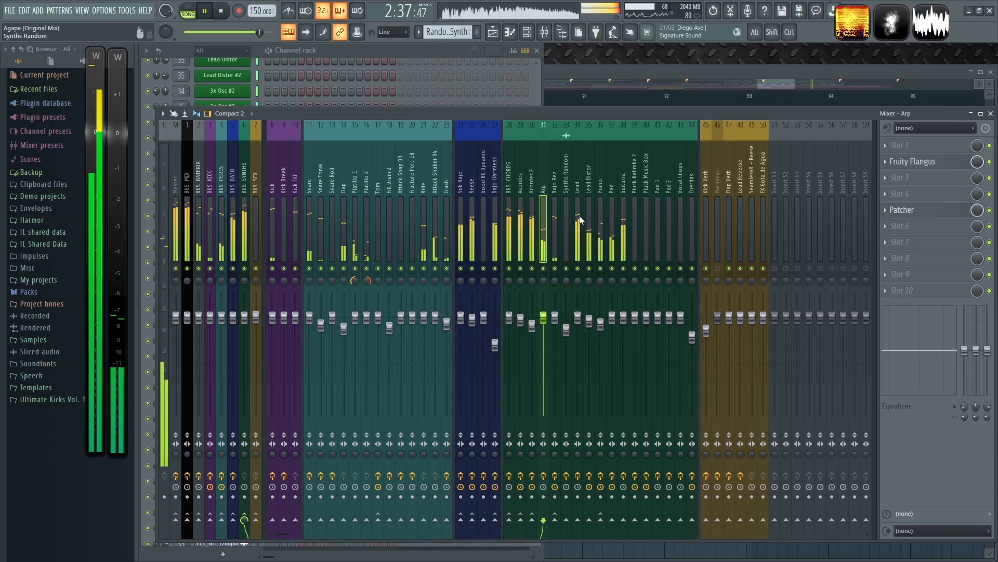
{"action": "left_click", "coordinate": [798, 80]}
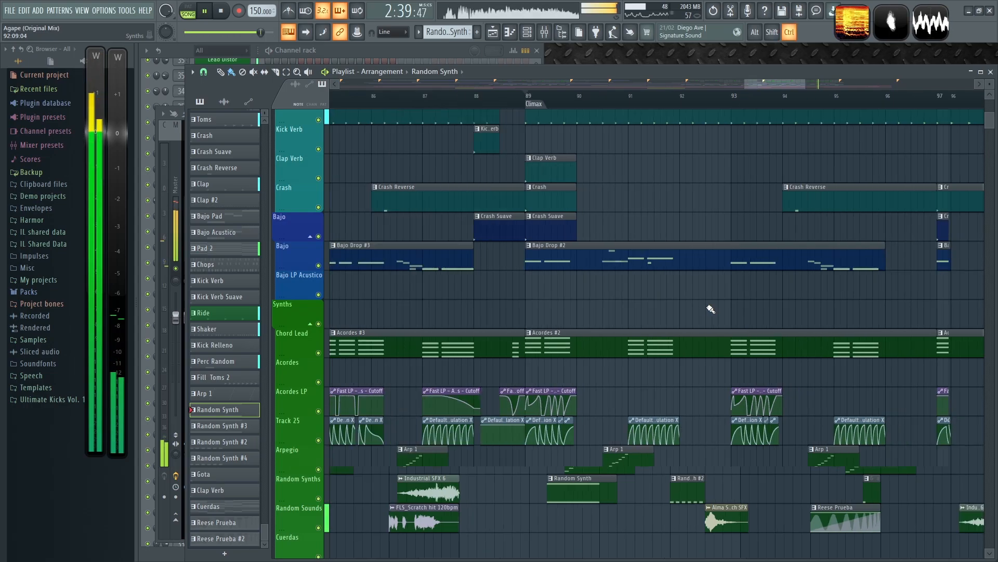
{"action": "scroll", "coordinate": [711, 308], "scroll_direction": "down", "scroll_amount": 4, "text": "ctrl"}
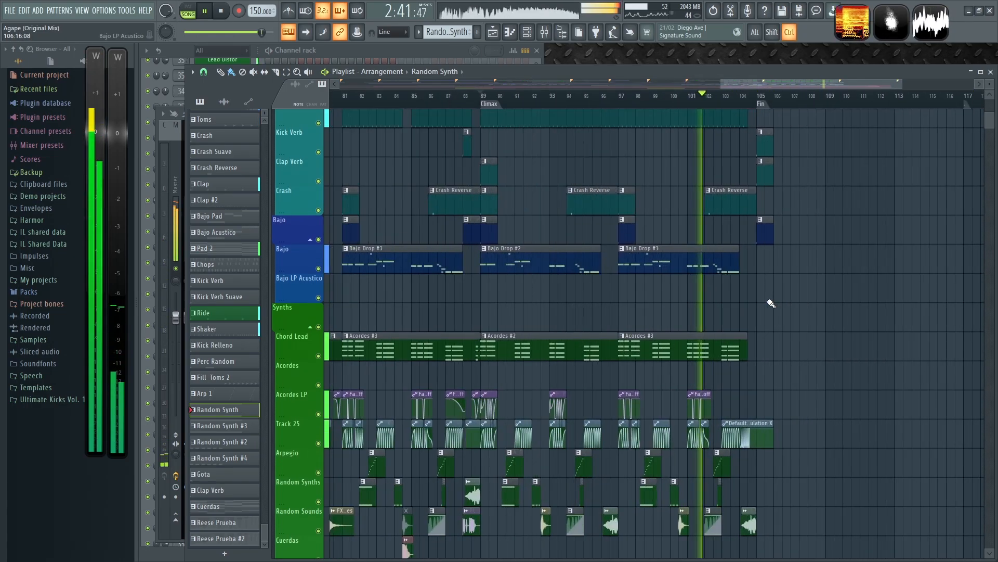
{"action": "scroll", "coordinate": [769, 301], "scroll_direction": "up", "scroll_amount": 3, "text": "ctrl"}
{"action": "scroll", "coordinate": [814, 299], "scroll_direction": "down", "scroll_amount": 2, "text": "ctrl"}
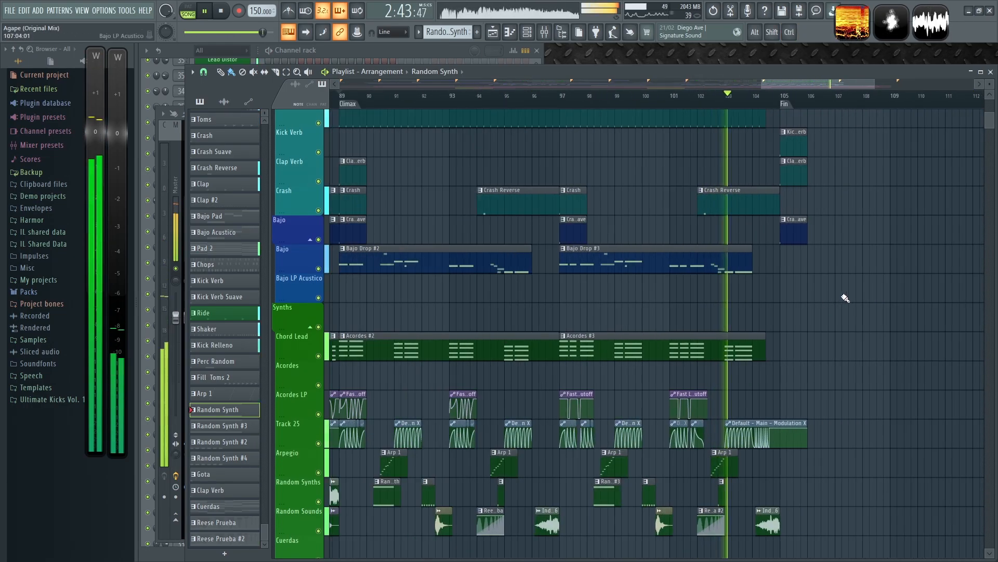
{"action": "scroll", "coordinate": [801, 313], "scroll_direction": "down", "scroll_amount": 3}
{"action": "key", "text": "space"}
{"action": "scroll", "coordinate": [535, 364], "scroll_direction": "up", "scroll_amount": 3, "text": "ctrl"}
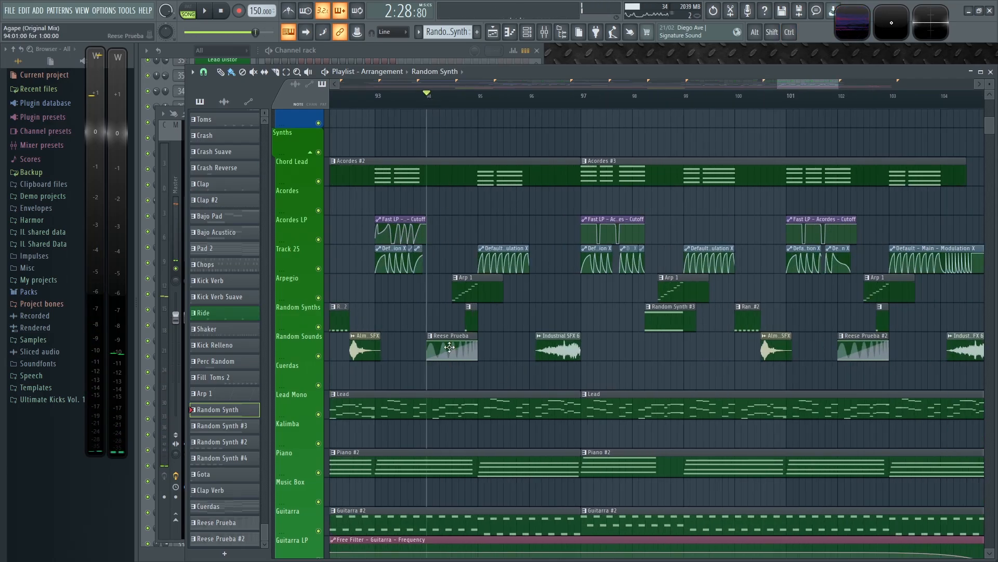
{"action": "key", "text": "F9"}
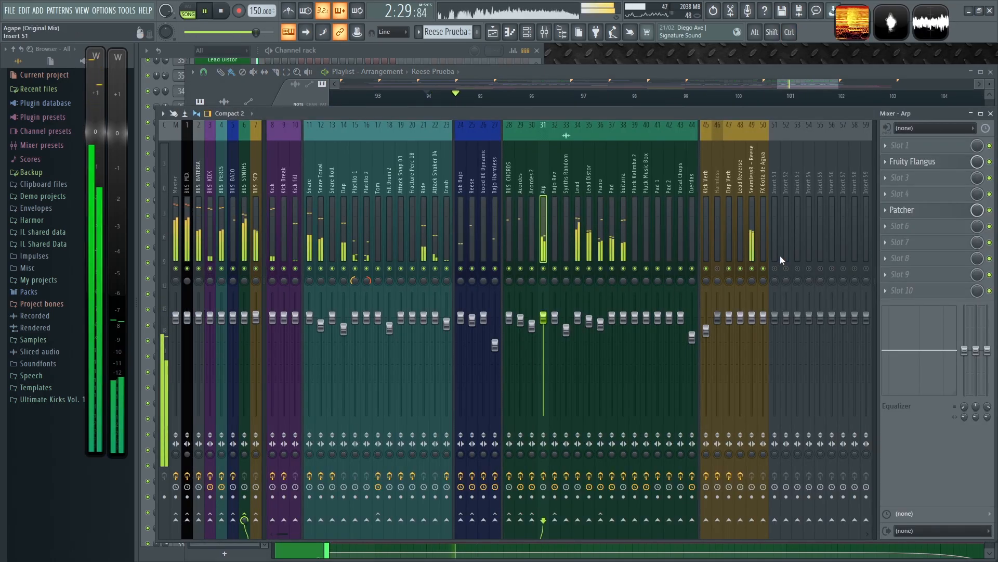
Step: Solo and select the SeamlessR - Reese mixer track and examine its spectrum in Wave Candy during playback
{"action": "key", "text": "space"}
{"action": "key", "text": "space"}
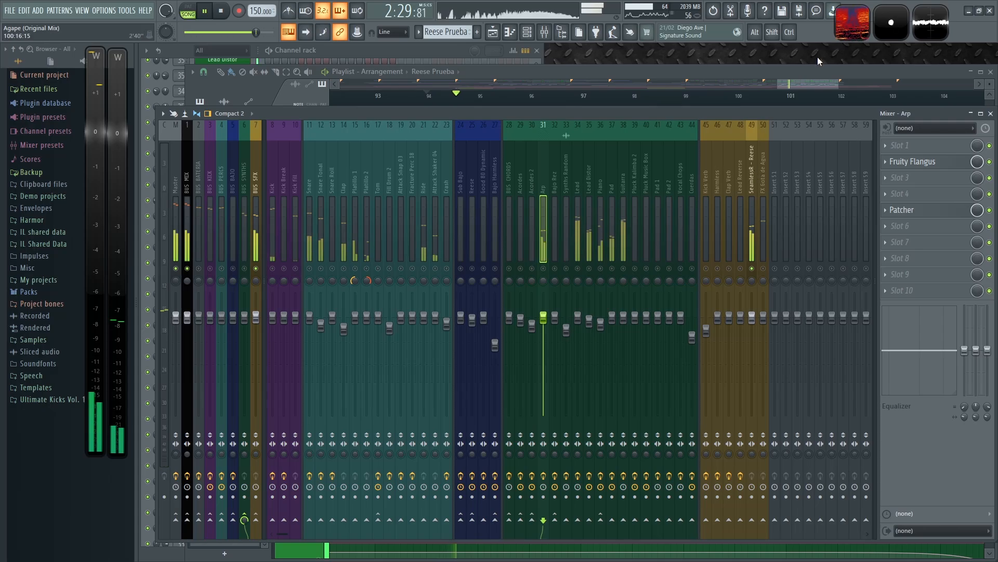
{"action": "left_click", "coordinate": [857, 24]}
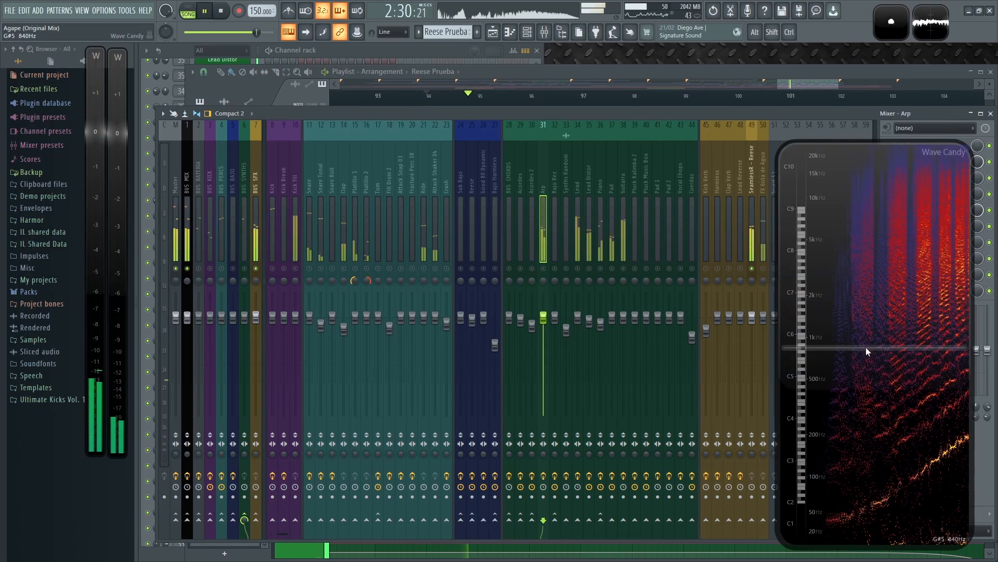
{"action": "key", "text": "space"}
{"action": "double_click", "coordinate": [900, 328]}
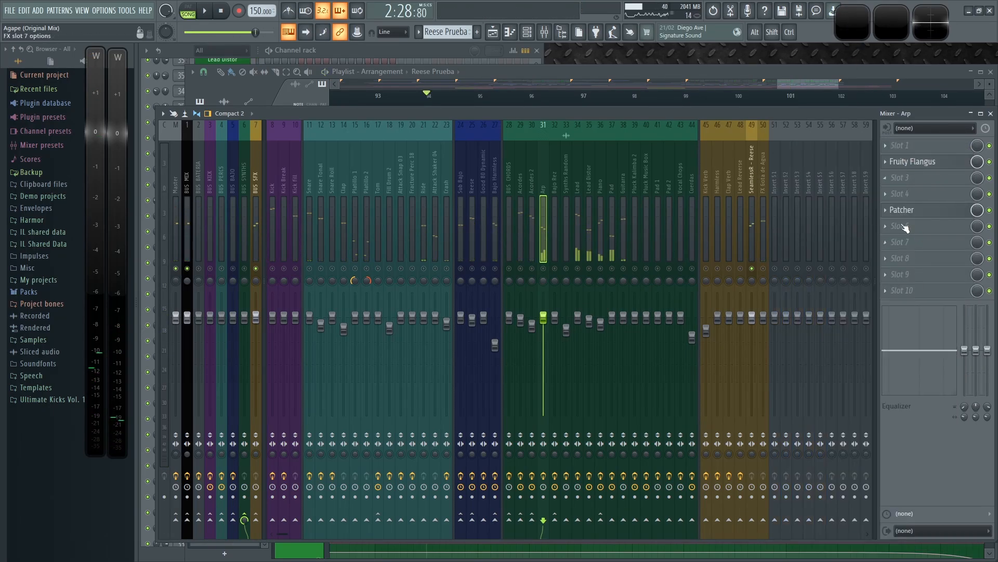
{"action": "left_click", "coordinate": [753, 184]}
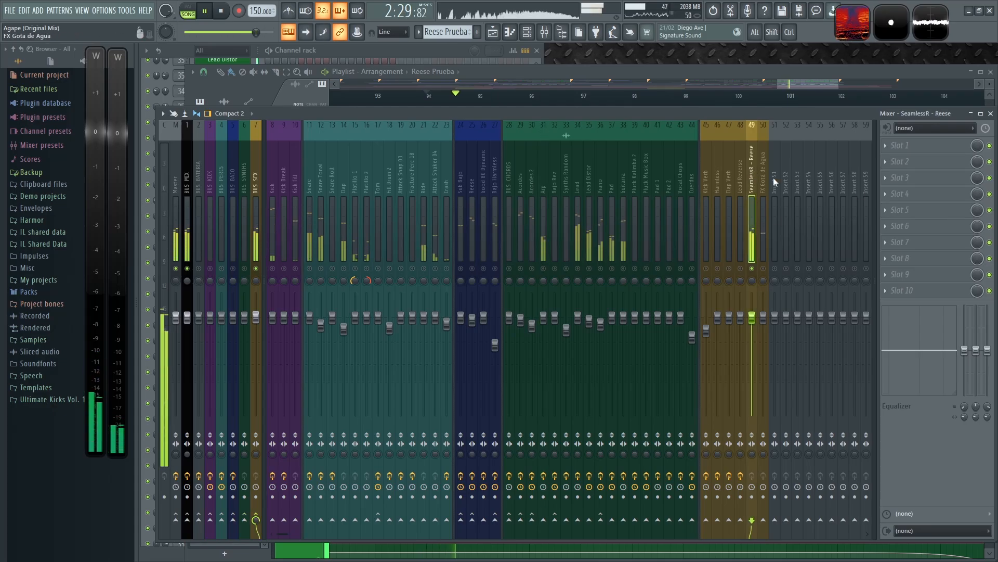
{"action": "key", "text": "space"}
{"action": "left_click", "coordinate": [890, 145]}
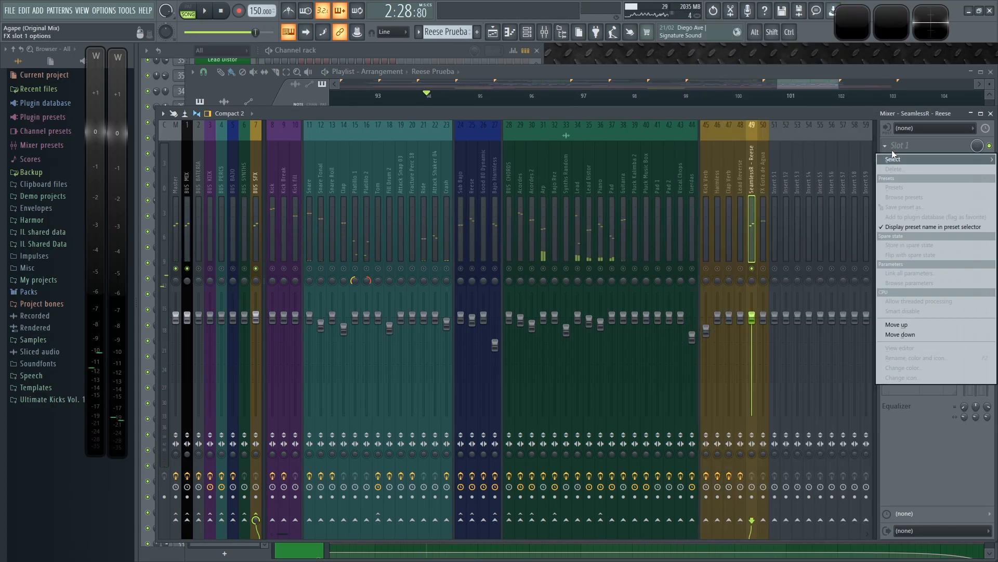
{"action": "key", "text": "Escape"}
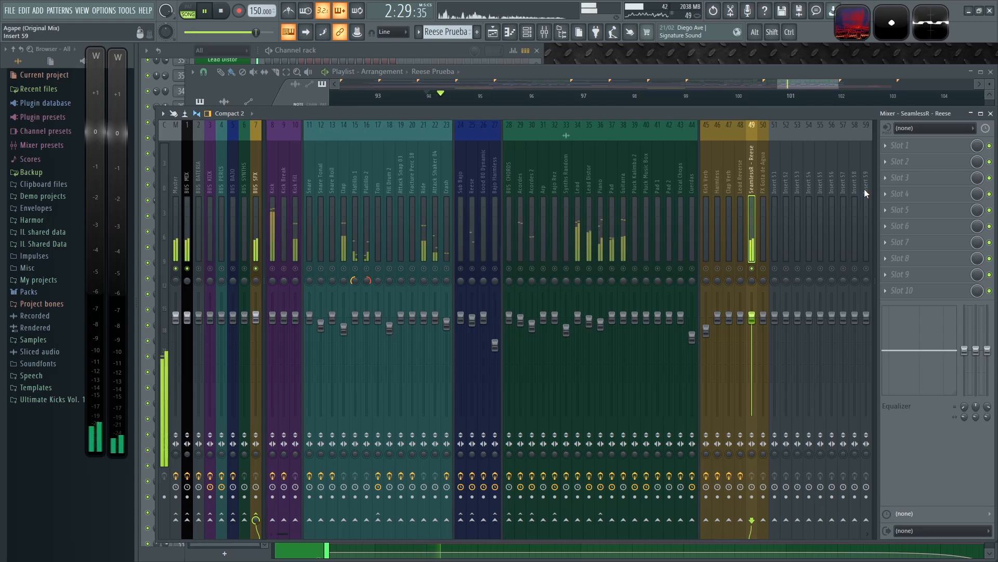
{"action": "key", "text": "space"}
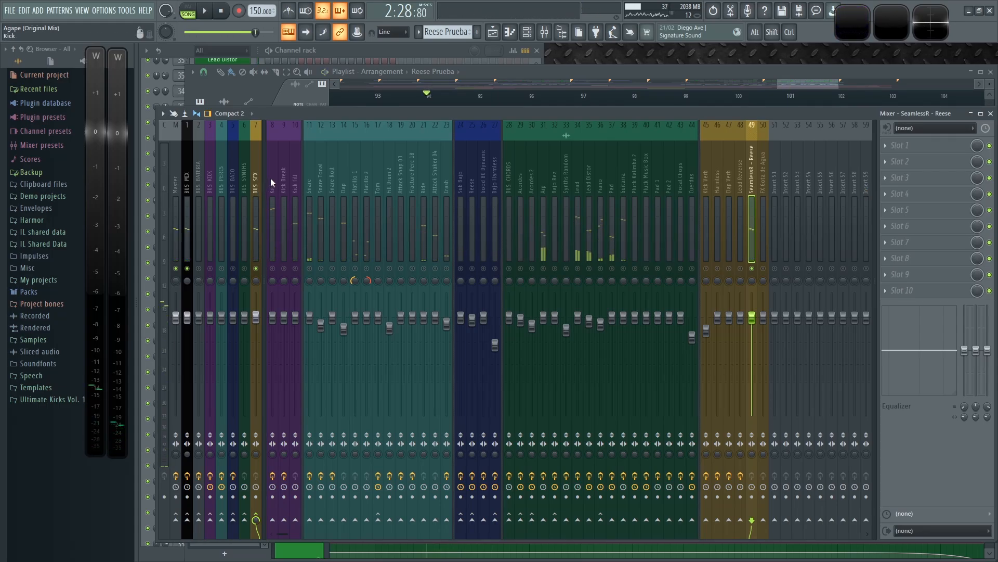
Step: Route the Kick mixer track as a sidechain to the SeamlessR - Reese track and audition it
{"action": "left_click", "coordinate": [271, 178]}
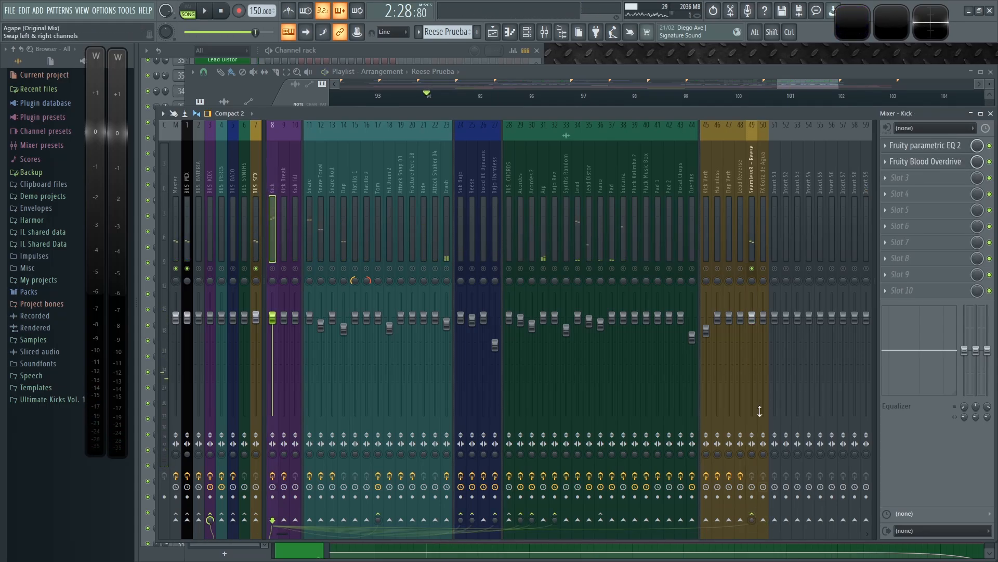
{"action": "left_click", "coordinate": [755, 168]}
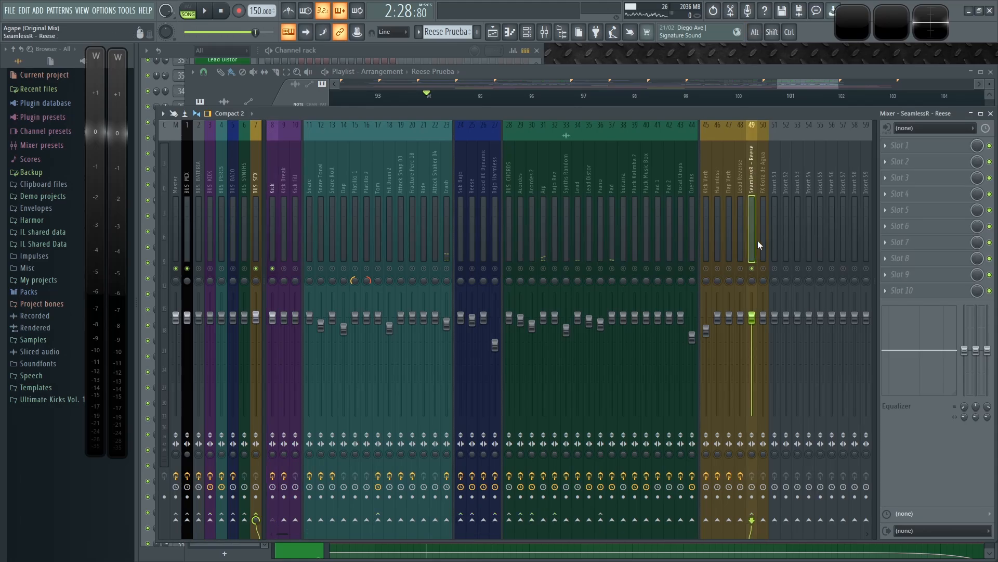
{"action": "key", "text": "space"}
{"action": "key", "text": "space"}
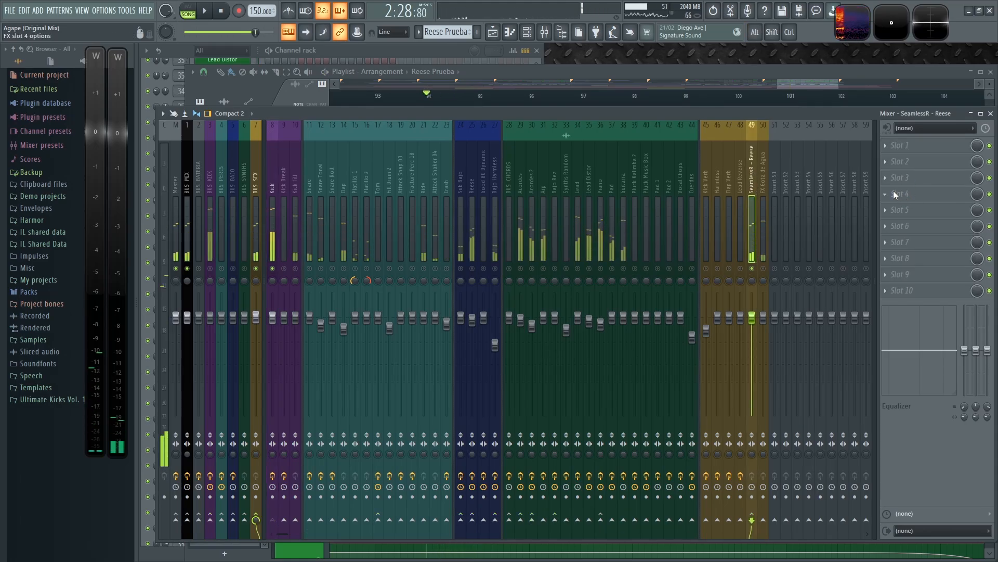
Step: Add Fruity Limiter to slot 4 of SeamlessR - Reese, in compressor mode with sidechain input 1
{"action": "left_click", "coordinate": [897, 196]}
{"action": "left_click", "coordinate": [740, 364]}
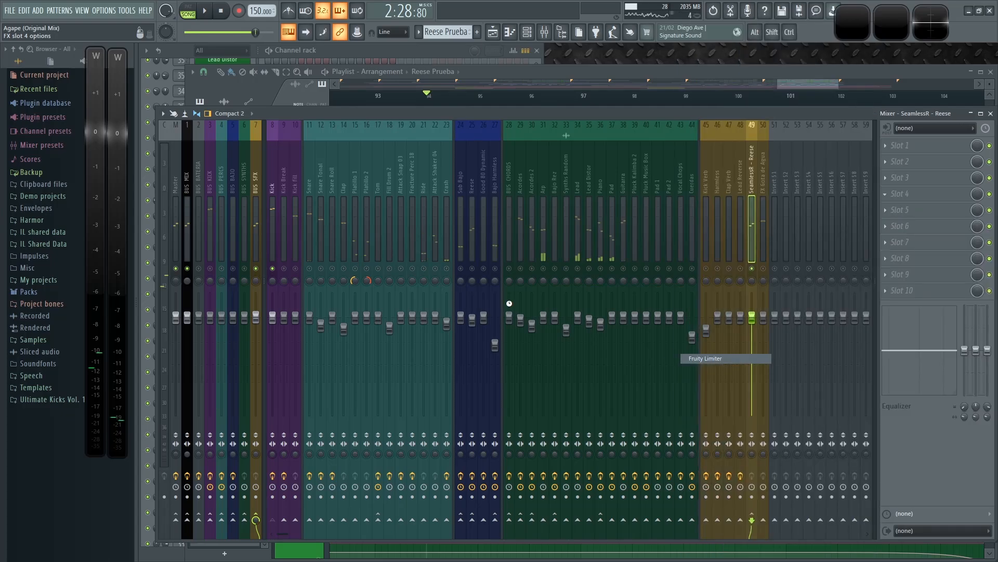
{"action": "left_click_drag", "start_coordinate": [405, 191], "coordinate": [491, 192]}
{"action": "left_click_drag", "start_coordinate": [653, 356], "coordinate": [778, 432]}
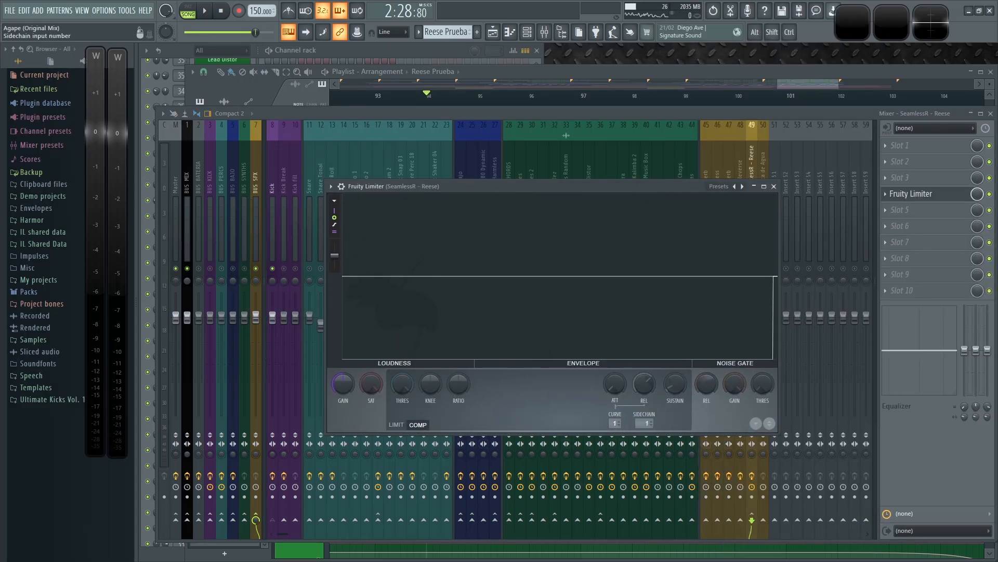
Step: Set the limiter's compressor threshold to about -18.7 dB and knee to about 46%, and raise its ratio during playback
{"action": "key", "text": "space"}
{"action": "left_click_drag", "start_coordinate": [402, 385], "coordinate": [430, 374]}
{"action": "key", "text": "space"}
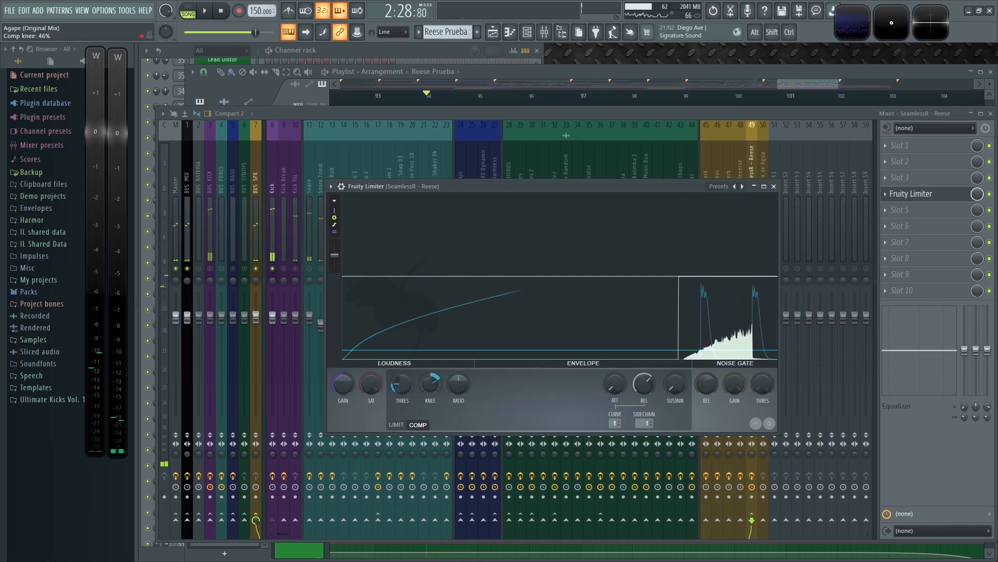
{"action": "key", "text": "space"}
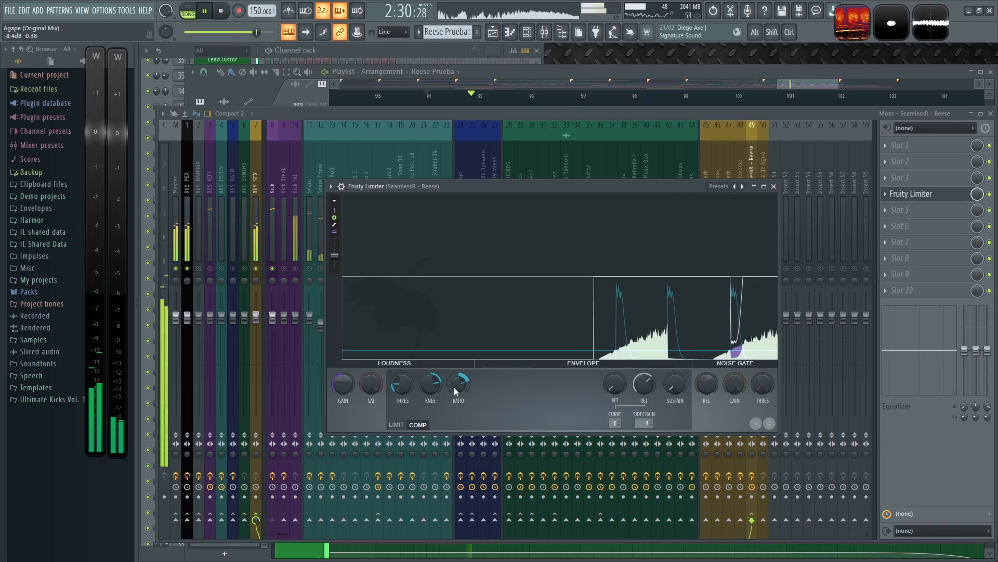
{"action": "key", "text": "space"}
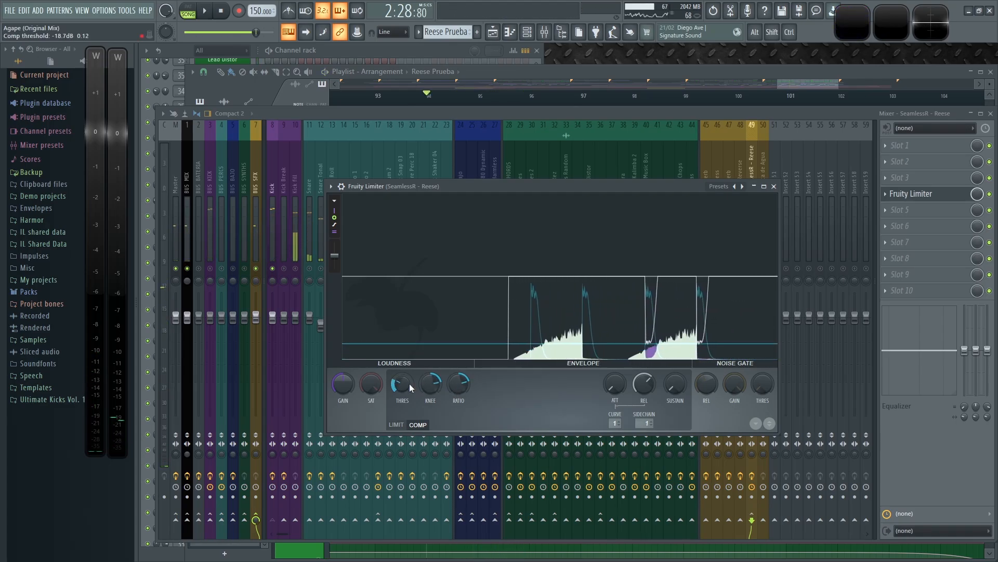
{"action": "key", "text": "space"}
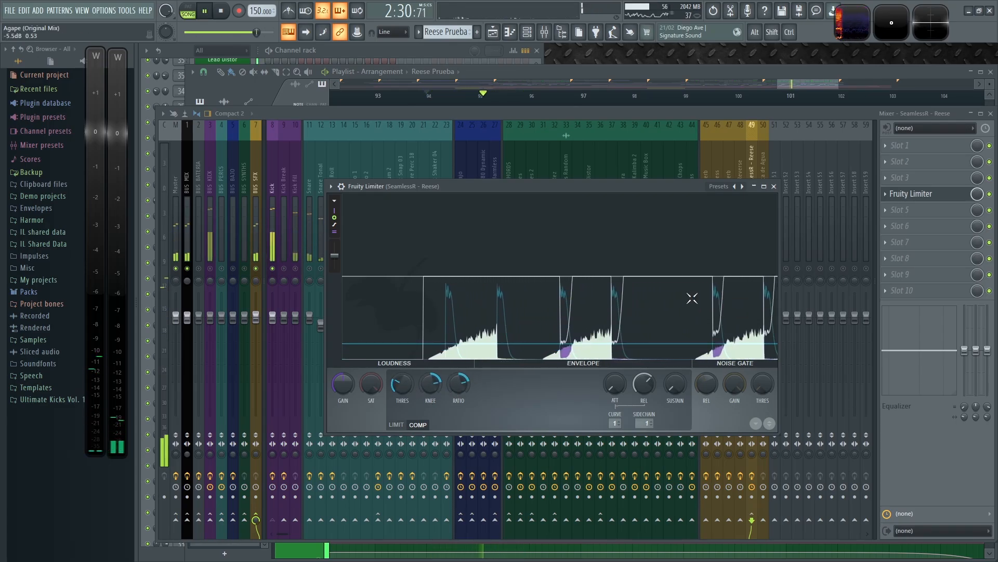
Step: Close the Fruity Limiter and restore all mixer tracks so the full mix is audible
{"action": "left_click", "coordinate": [774, 186]}
{"action": "key", "text": "space"}
{"action": "left_click", "coordinate": [199, 269], "text": "alt"}
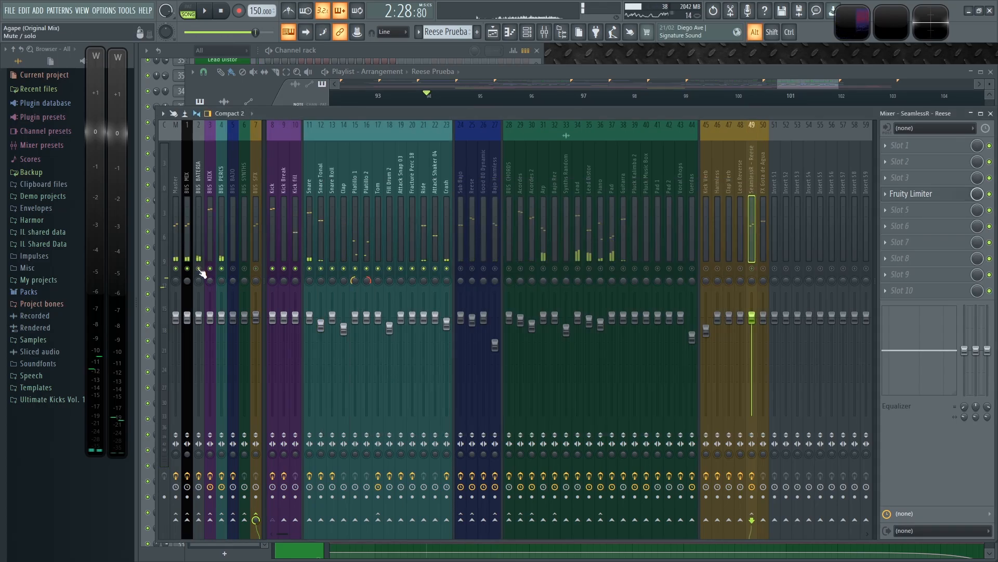
{"action": "left_click", "coordinate": [187, 268], "text": "alt"}
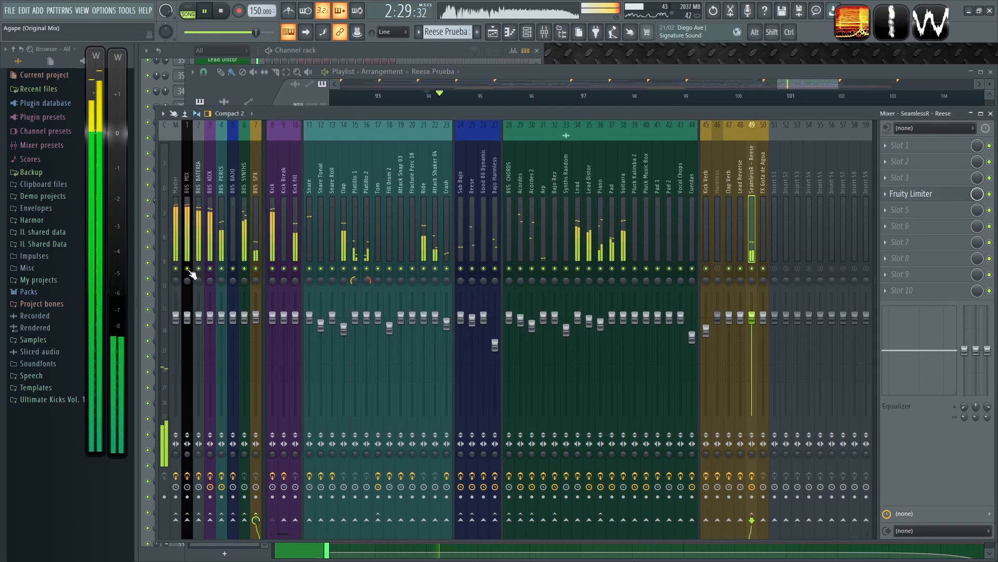
Step: Inspect the Harmless mixer track and follow the full mix in the playlist through the end of the Climax
{"action": "left_click", "coordinate": [718, 176]}
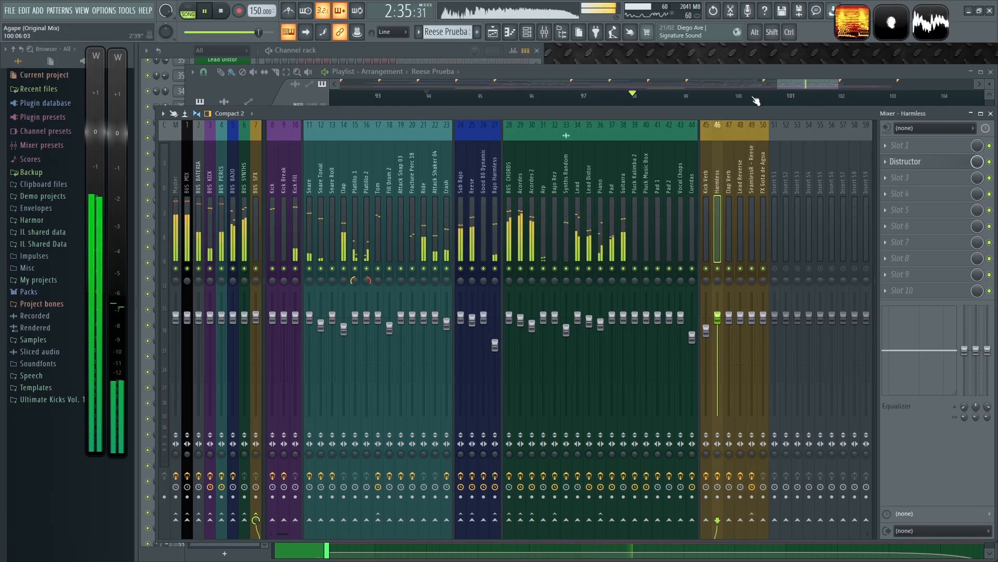
{"action": "left_click", "coordinate": [745, 75]}
{"action": "scroll", "coordinate": [686, 383], "scroll_direction": "down", "scroll_amount": 5, "text": "ctrl"}
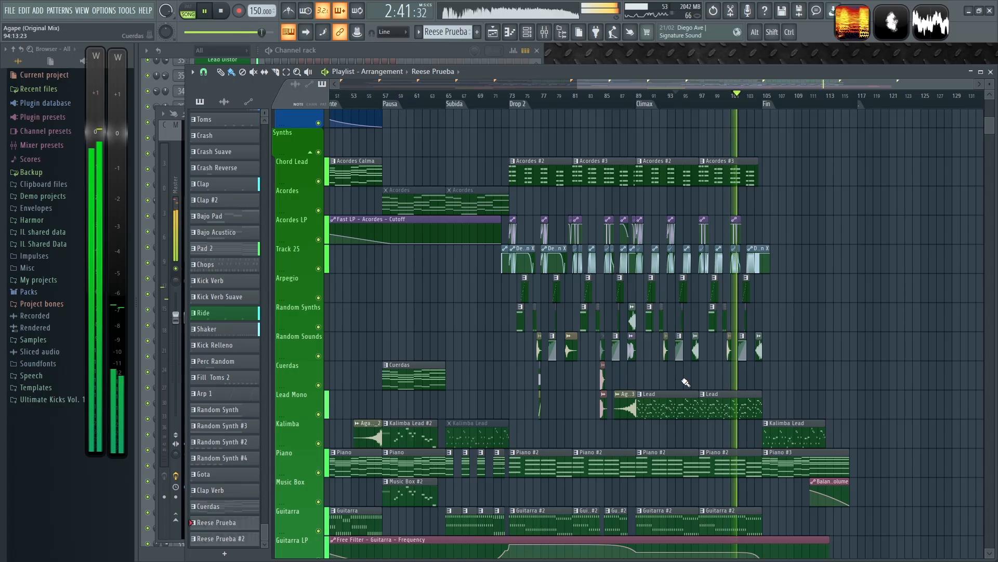
{"action": "scroll", "coordinate": [749, 379], "scroll_direction": "up", "scroll_amount": 5, "text": "ctrl"}
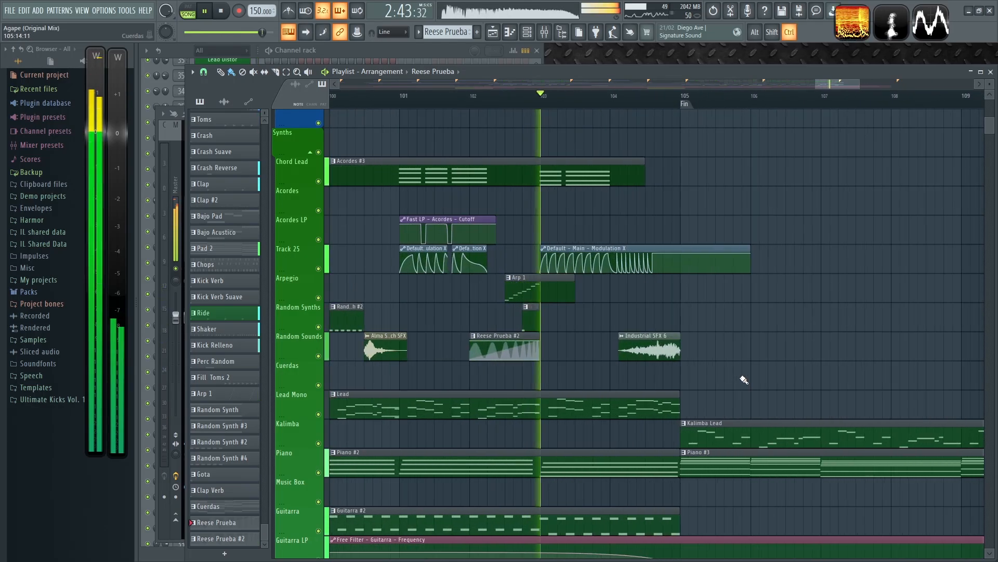
{"action": "scroll", "coordinate": [749, 379], "scroll_direction": "down", "scroll_amount": 2, "text": "ctrl"}
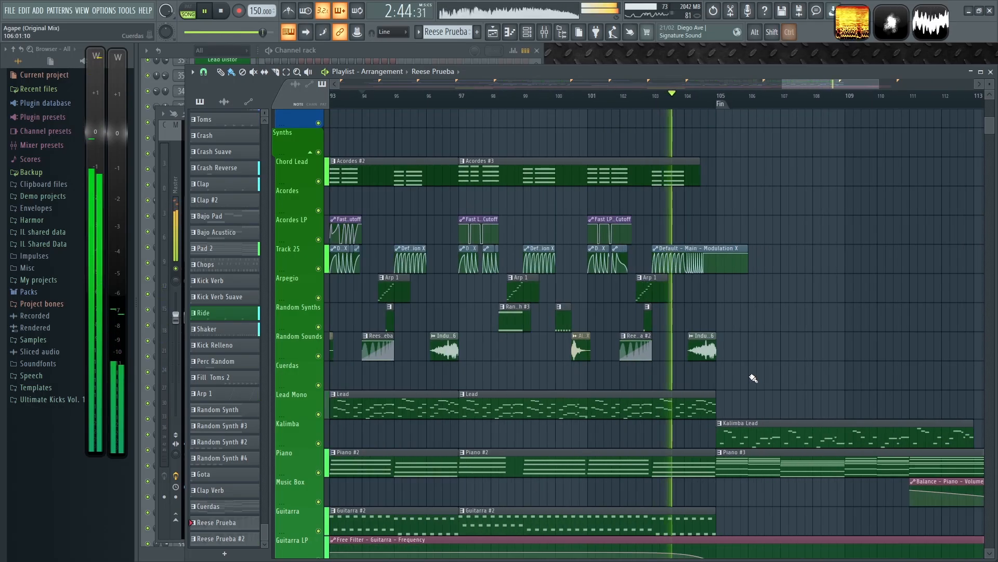
Step: Solo the Random Sounds playlist track and examine the SeamlessR - Reese spectrum in Wave Candy during playback
{"action": "key", "text": "space"}
{"action": "right_click", "coordinate": [318, 356]}
{"action": "key", "text": "space"}
{"action": "key", "text": "F9"}
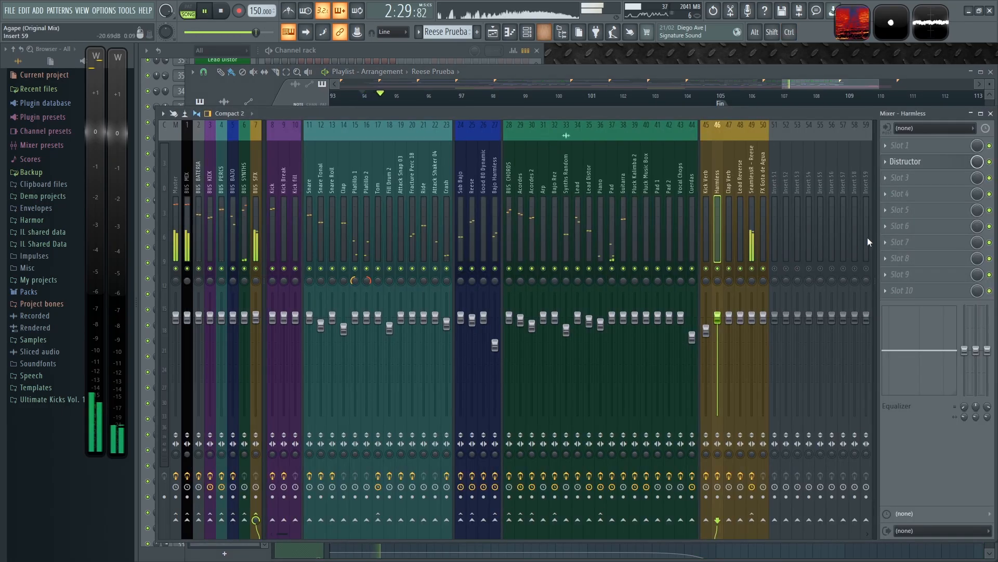
{"action": "left_click", "coordinate": [749, 183]}
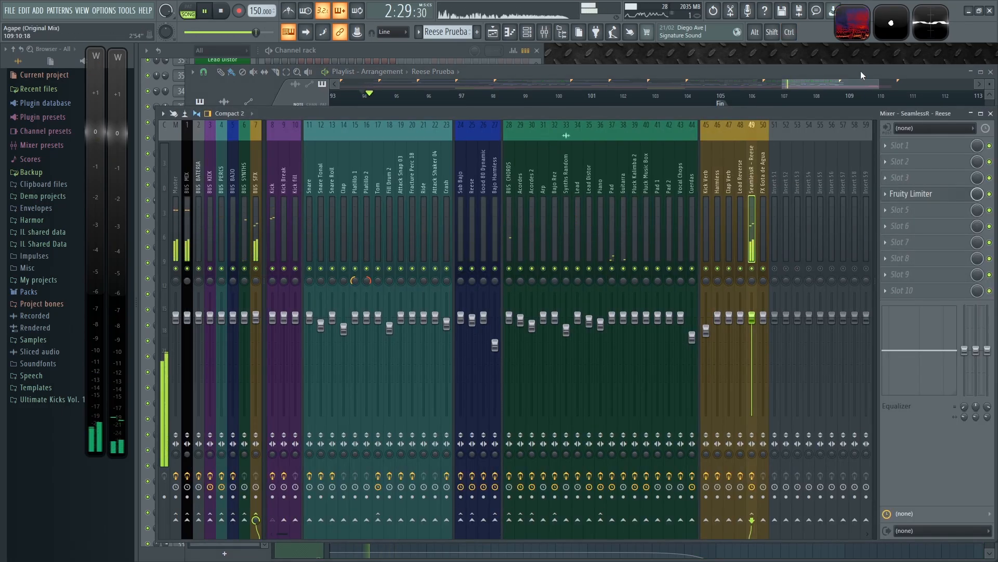
{"action": "left_click", "coordinate": [852, 33]}
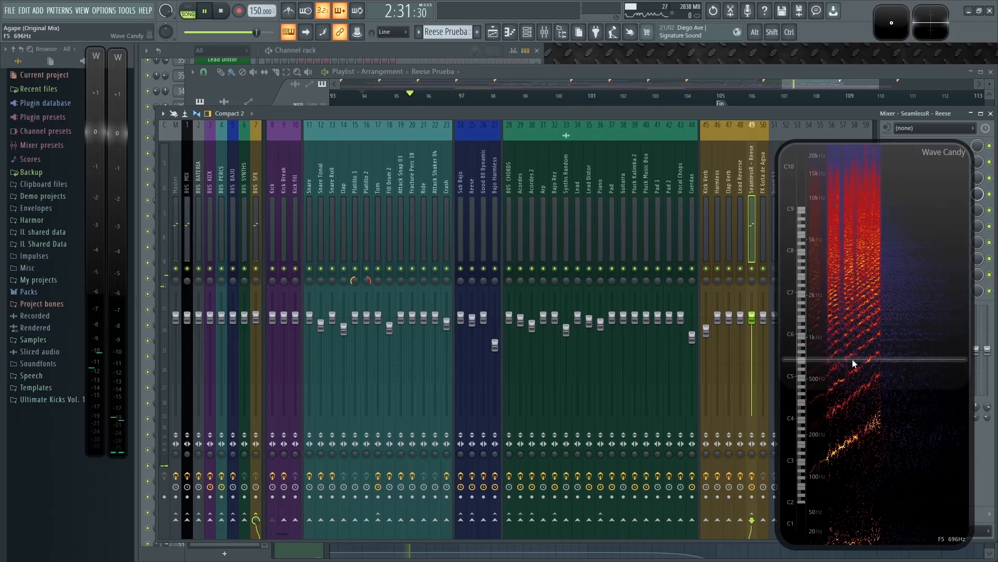
{"action": "key", "text": "space"}
{"action": "left_click", "coordinate": [852, 360]}
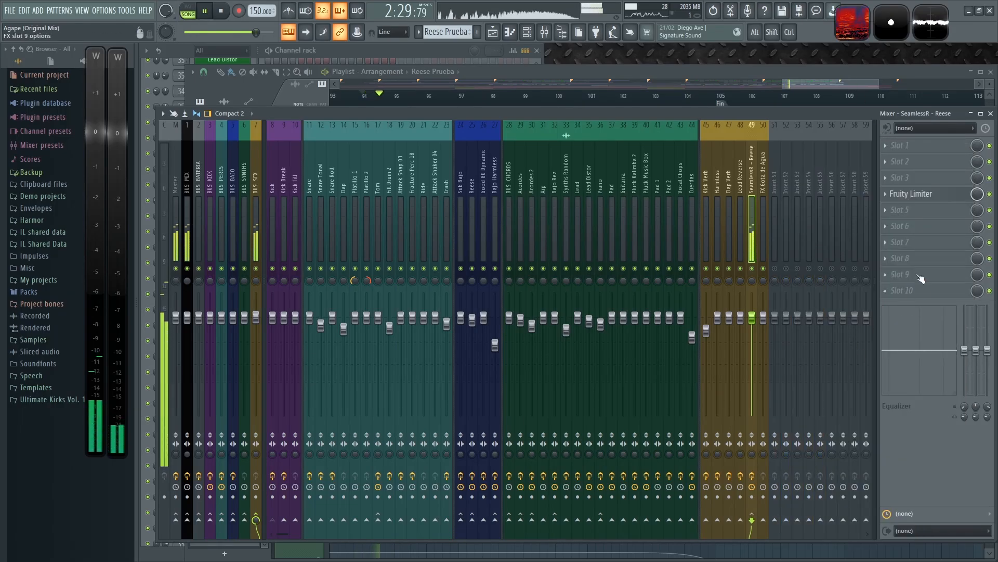
Step: Add Fruity Parametric EQ 2 to slot 2 of SeamlessR - Reese and turn band 1 into a steep high-pass filter
{"action": "left_click", "coordinate": [893, 161]}
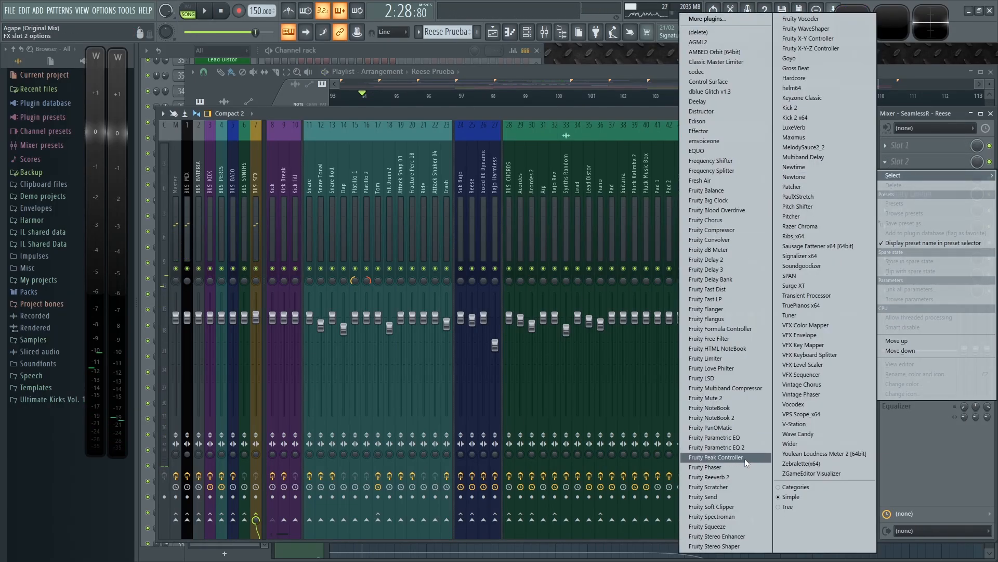
{"action": "left_click", "coordinate": [716, 447]}
{"action": "scroll", "coordinate": [501, 181], "scroll_direction": "down", "scroll_amount": 4}
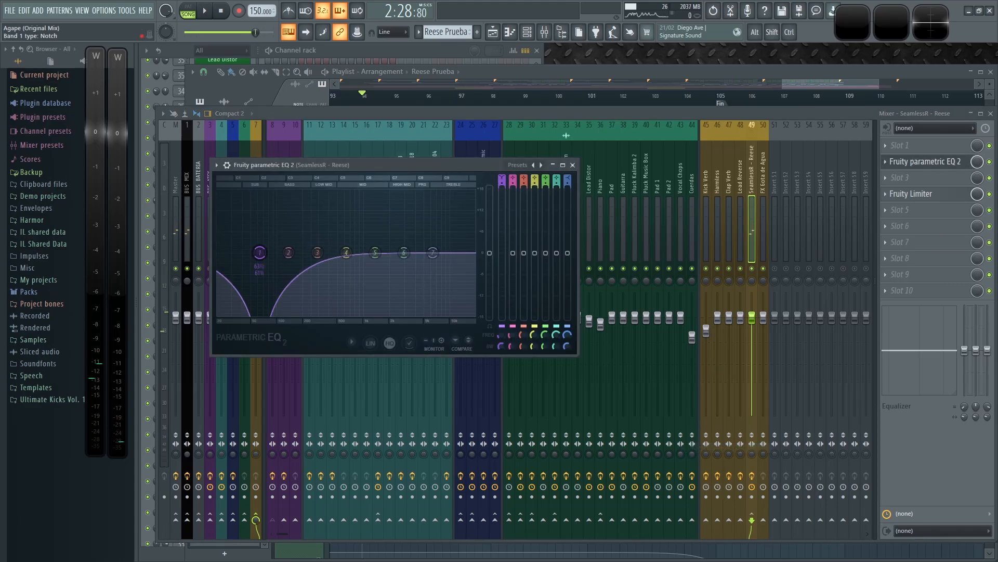
{"action": "key", "text": "space"}
{"action": "mouse_move", "coordinate": [499, 345]}
{"action": "left_mouse_down"}
{"action": "mouse_move", "coordinate": [500, 330]}
{"action": "mouse_move", "coordinate": [499, 339]}
{"action": "left_mouse_up"}
{"action": "key", "text": "space"}
{"action": "key", "text": "space"}
{"action": "key", "text": "space"}
Step: Boost EQ band 4 at about 812 Hz, detach the EQ window and move it lower over the mixer for playback
{"action": "left_click_drag", "start_coordinate": [346, 252], "coordinate": [355, 235]}
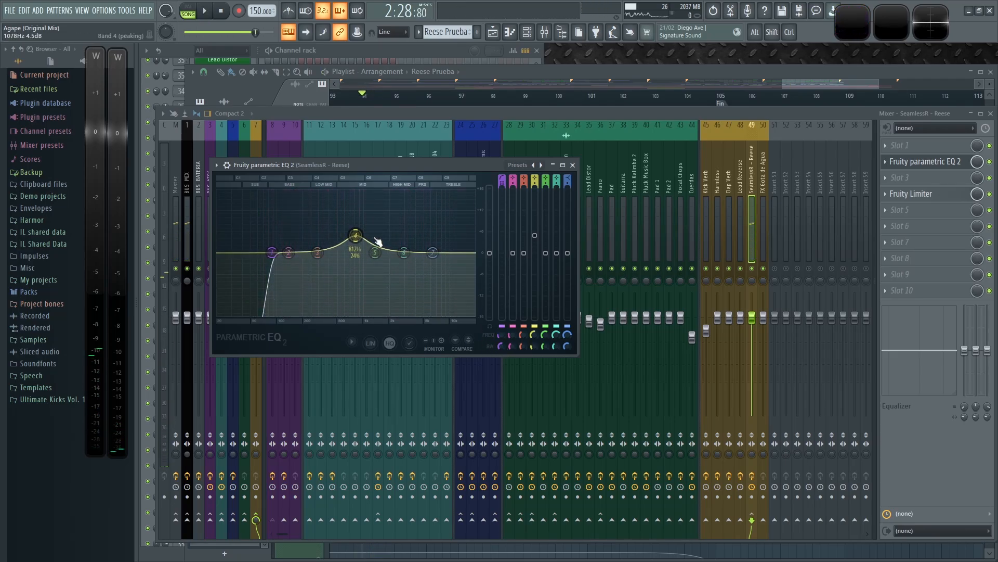
{"action": "left_click", "coordinate": [223, 164]}
{"action": "left_click", "coordinate": [229, 387]}
{"action": "left_click_drag", "start_coordinate": [470, 165], "coordinate": [608, 305]}
{"action": "key", "text": "space"}
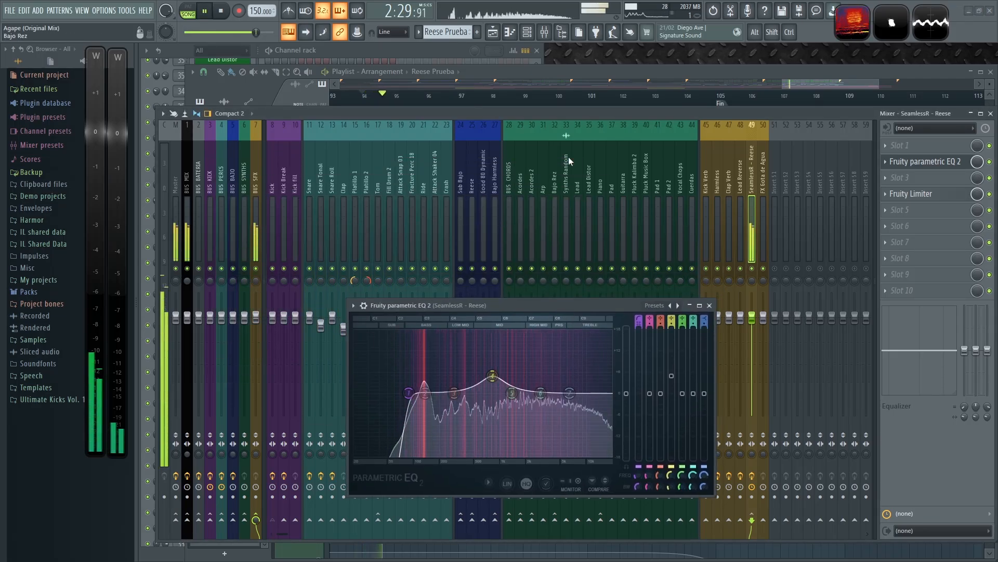
Step: Over the playlist with all tracks playing again, move EQ band 4 to about 620 Hz and boost band 5 just above 1 kHz
{"action": "left_click", "coordinate": [582, 74]}
{"action": "key", "text": "space"}
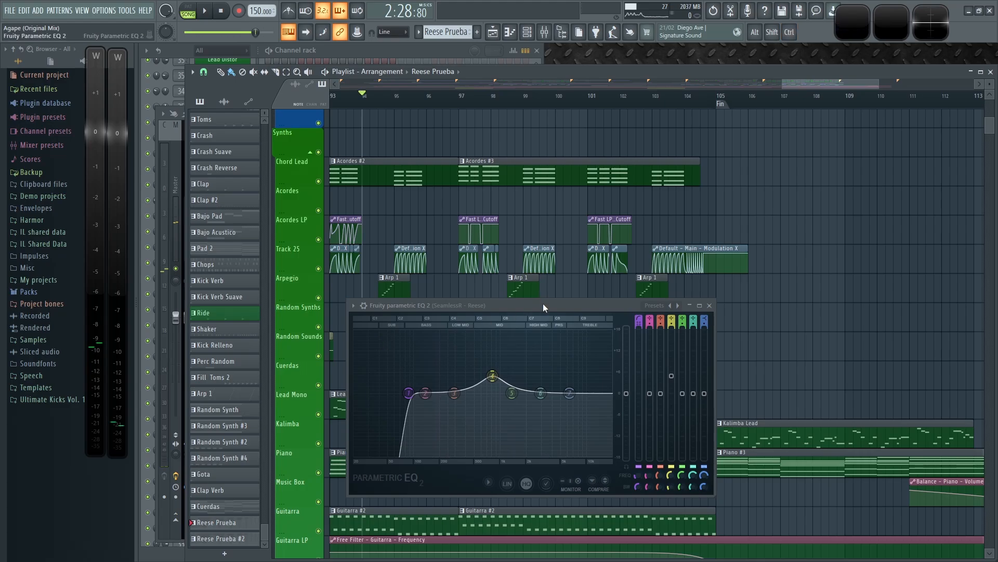
{"action": "left_click_drag", "start_coordinate": [543, 305], "coordinate": [562, 299]}
{"action": "key", "text": "space"}
{"action": "mouse_move", "coordinate": [511, 370]}
{"action": "left_mouse_down"}
{"action": "mouse_move", "coordinate": [544, 334]}
{"action": "mouse_move", "coordinate": [502, 331]}
{"action": "mouse_move", "coordinate": [501, 373]}
{"action": "left_mouse_up"}
{"action": "key", "text": "space"}
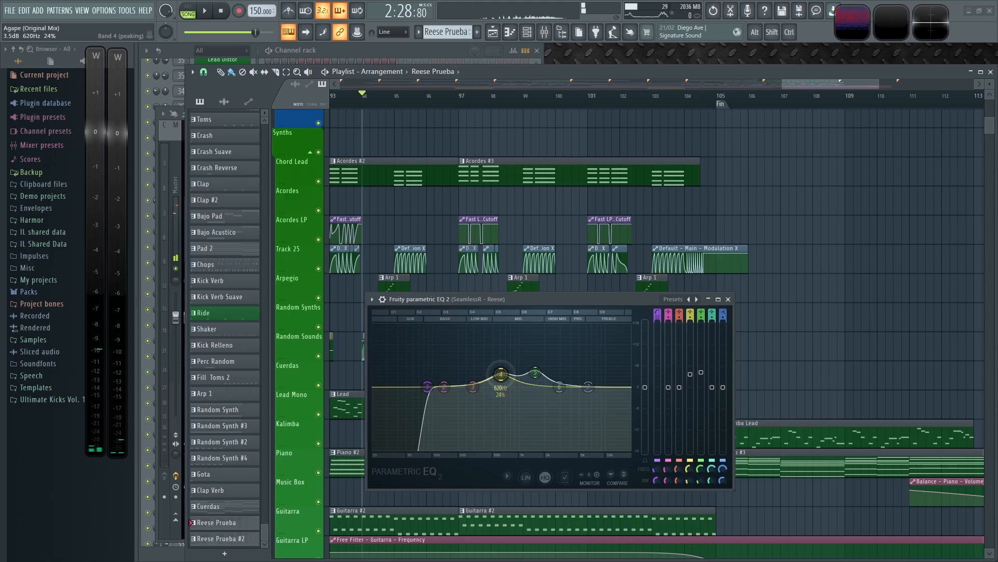
{"action": "key", "text": "space"}
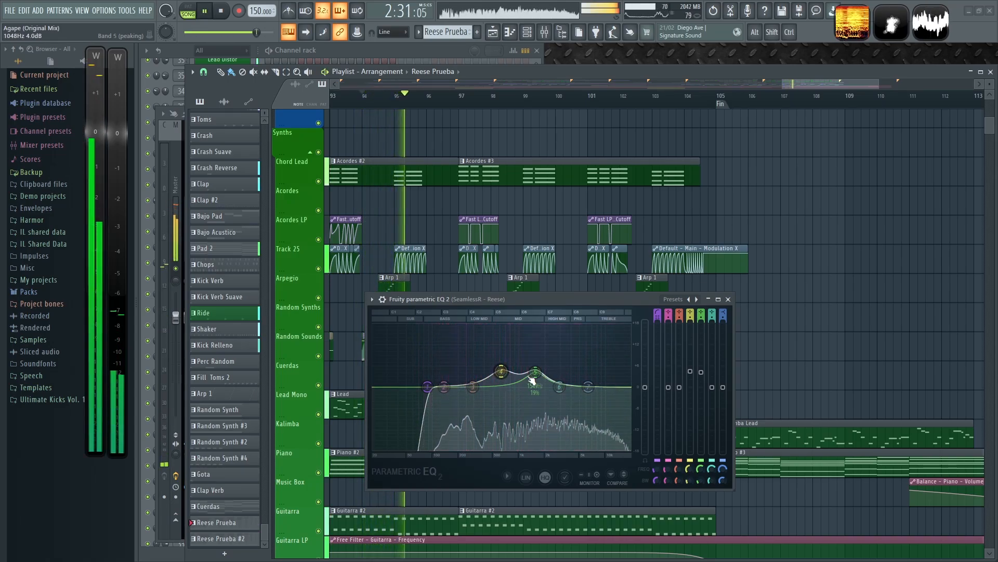
Step: Close the EQ and play the arrangement from just before bar 102 to hear the Reese Prueba #2 clip in the mix
{"action": "left_click", "coordinate": [729, 300]}
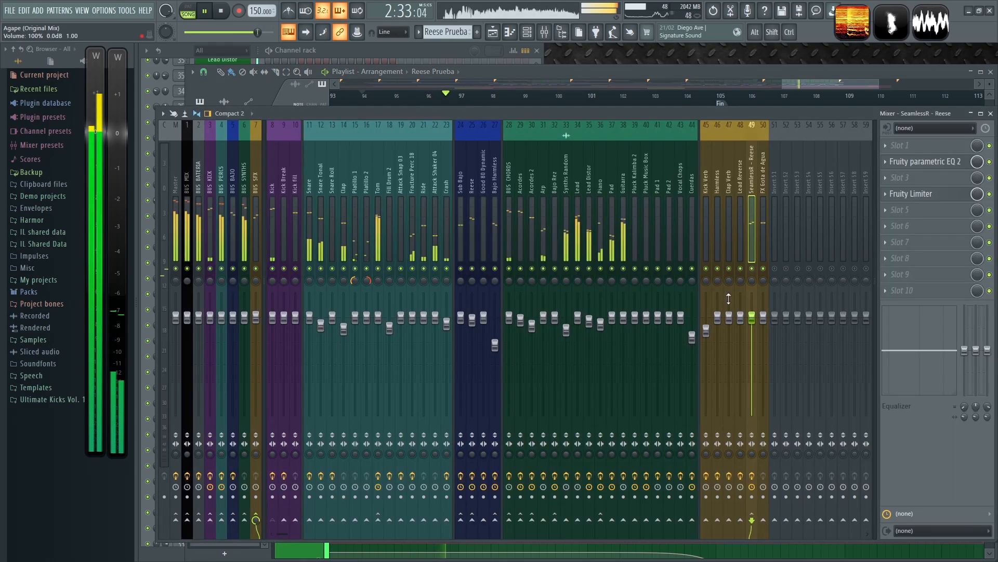
{"action": "left_click", "coordinate": [728, 71]}
{"action": "scroll", "coordinate": [610, 410], "scroll_direction": "up", "scroll_amount": 2}
{"action": "left_click", "coordinate": [626, 100]}
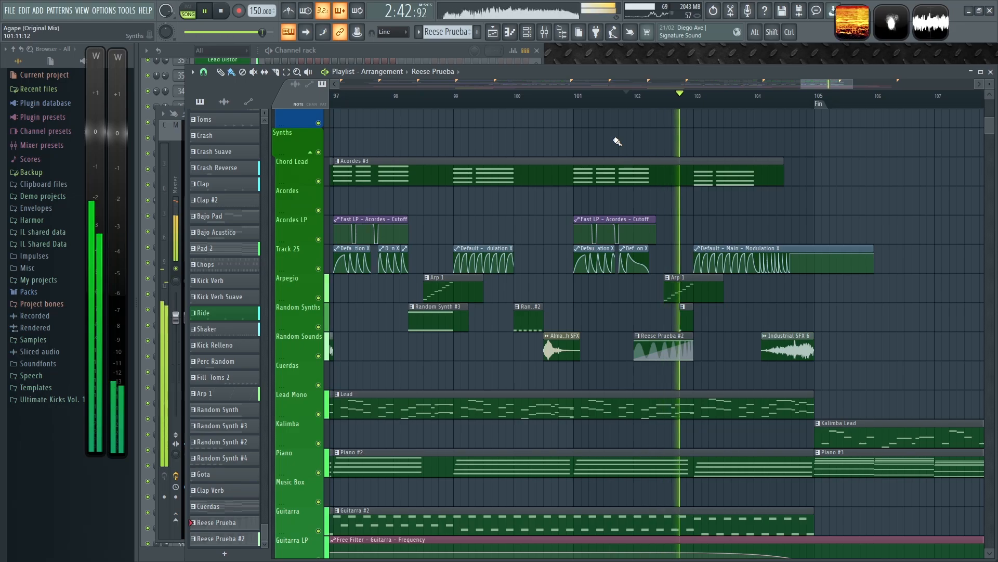
Step: Solo SeamlessR - Reese during playback, boost its EQ band 6 by about 4.6 dB near 4.9 kHz, and close the EQ
{"action": "key", "text": "space"}
{"action": "key", "text": "F9"}
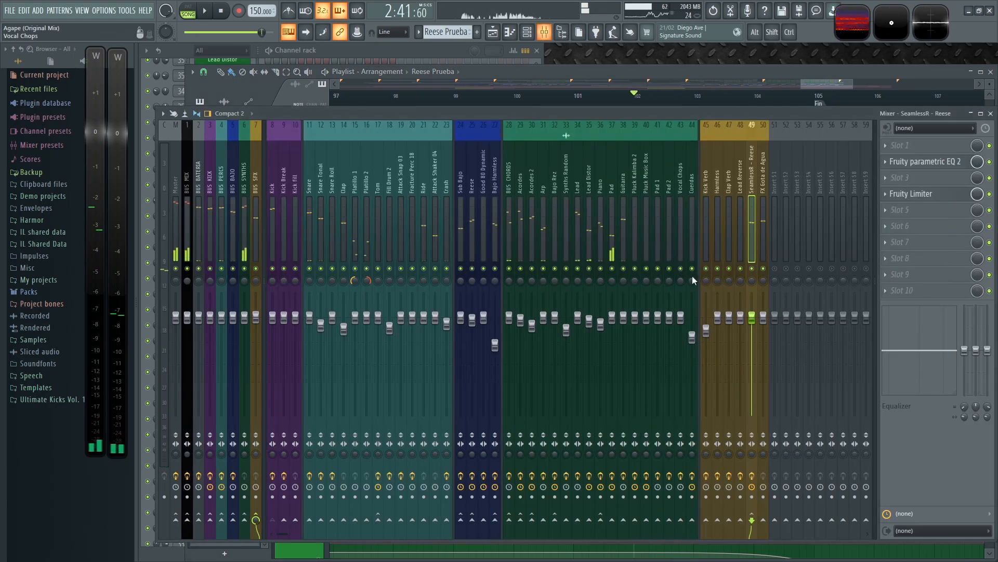
{"action": "key", "text": "space"}
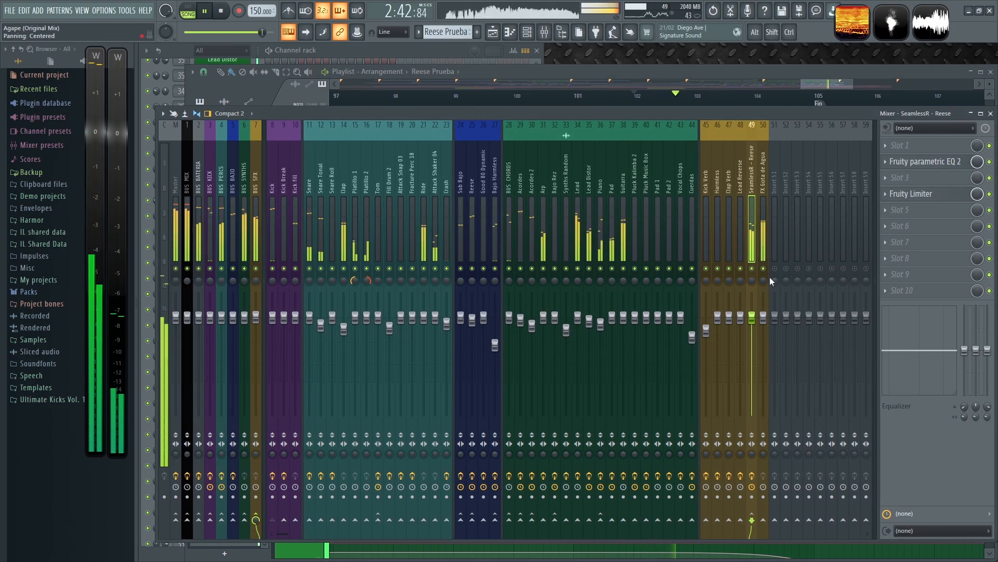
{"action": "left_click", "coordinate": [752, 268], "text": "ctrl"}
{"action": "left_click", "coordinate": [925, 161]}
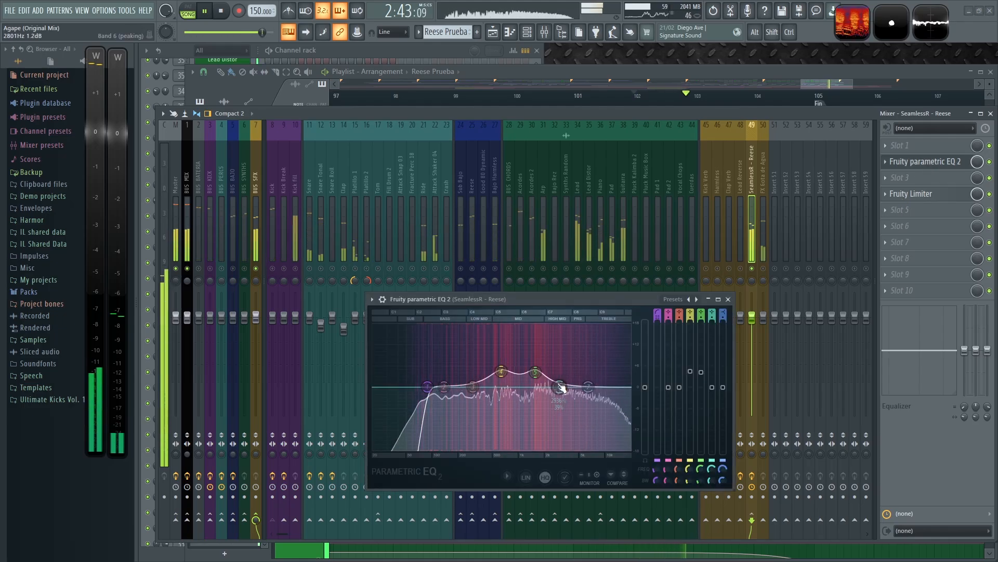
{"action": "left_click_drag", "start_coordinate": [586, 359], "coordinate": [578, 371]}
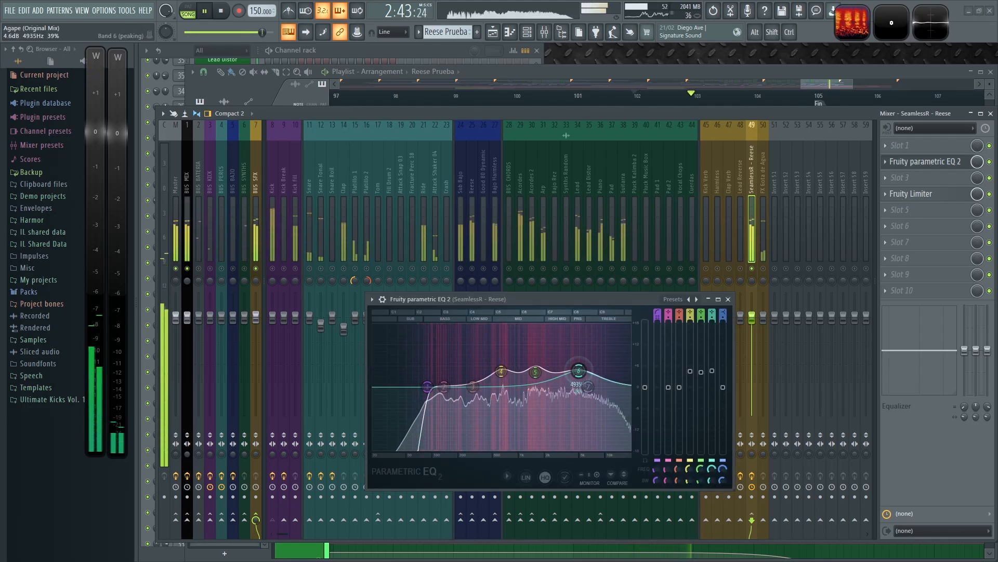
{"action": "left_click", "coordinate": [728, 300]}
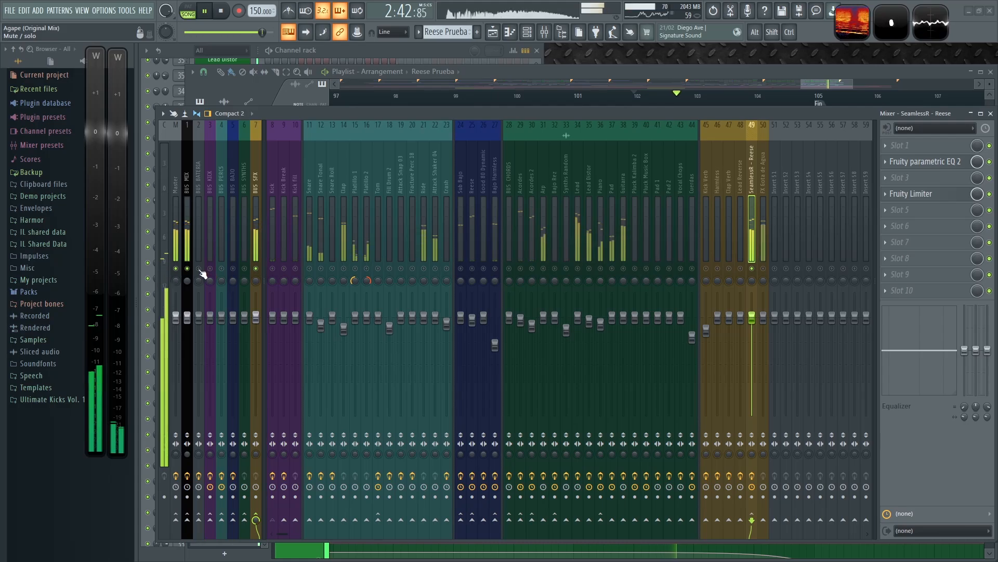
Step: Play the full arrangement from bar 102 past the Fin marker to check the Reese in the mix, and stop playback
{"action": "left_click", "coordinate": [639, 94]}
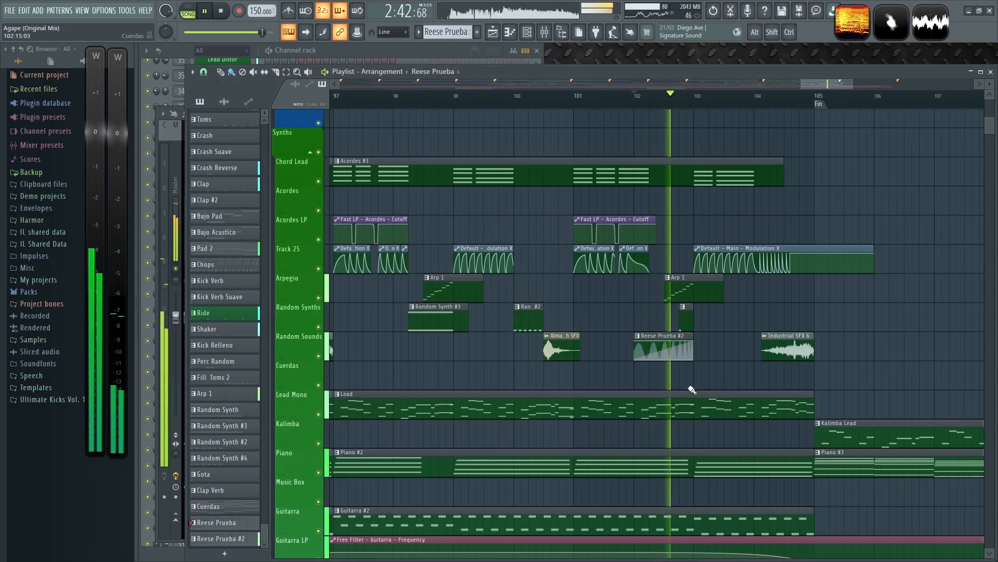
{"action": "scroll", "coordinate": [709, 384], "scroll_direction": "down", "scroll_amount": 6}
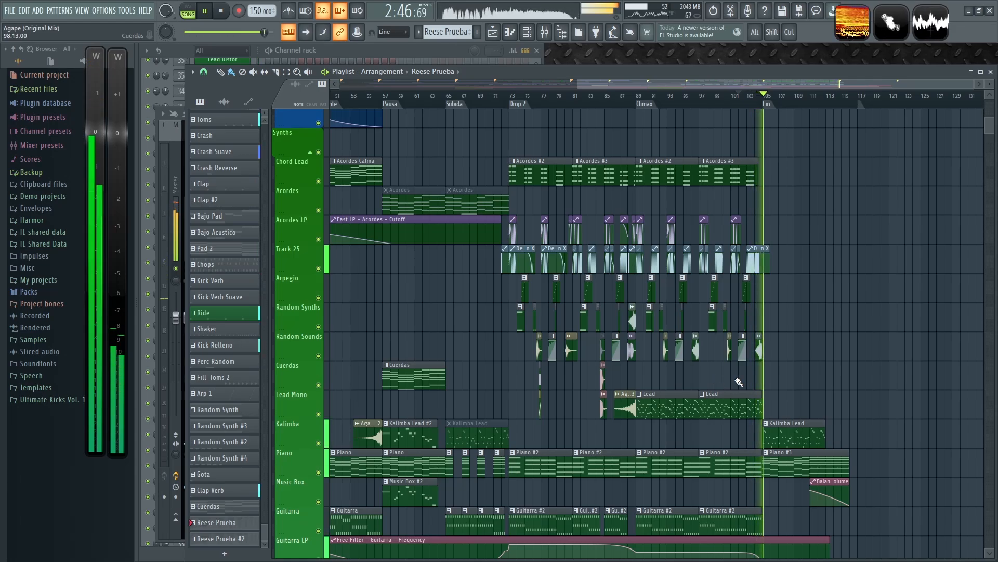
{"action": "scroll", "coordinate": [726, 382], "scroll_direction": "down", "scroll_amount": 3}
{"action": "key", "text": "space"}
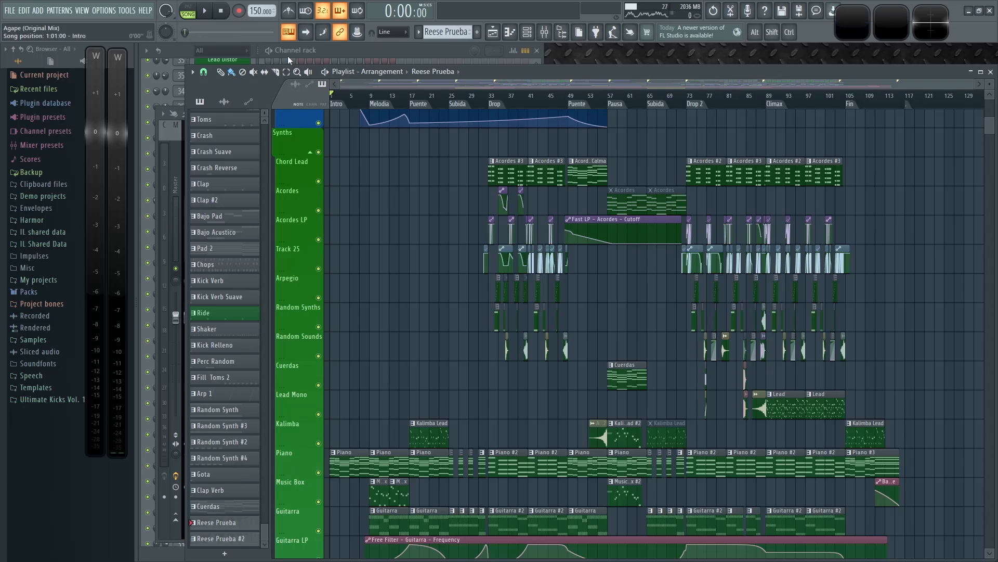
Step: Play the song from the start and examine the Master output in SPAN, placing its window over the mixer
{"action": "key", "text": "space"}
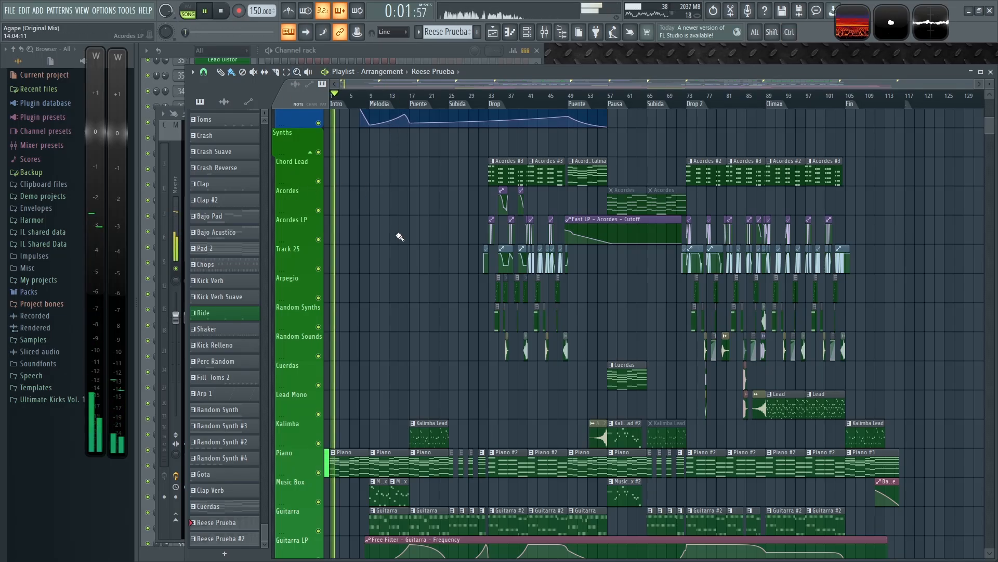
{"action": "key", "text": "F9"}
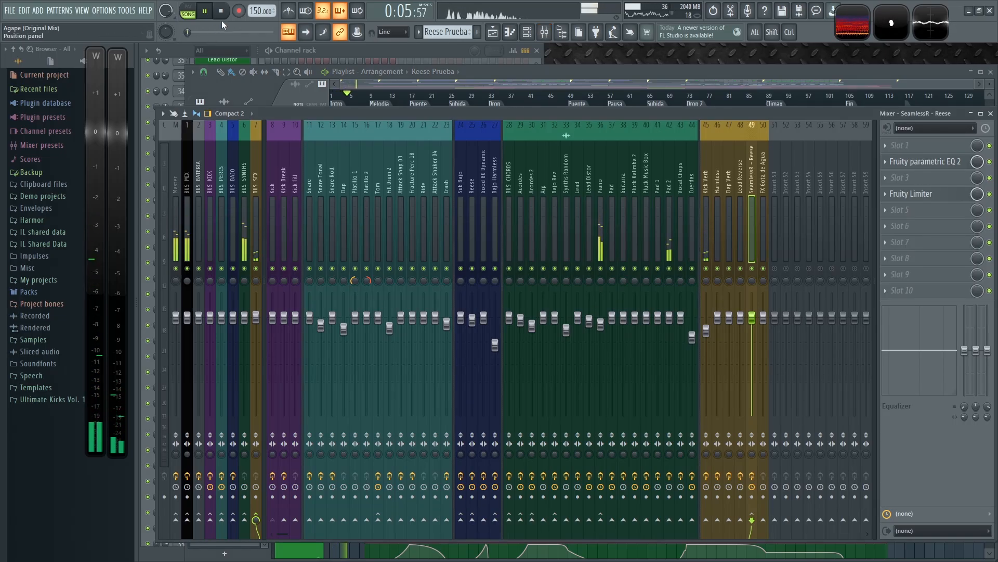
{"action": "left_click", "coordinate": [176, 164]}
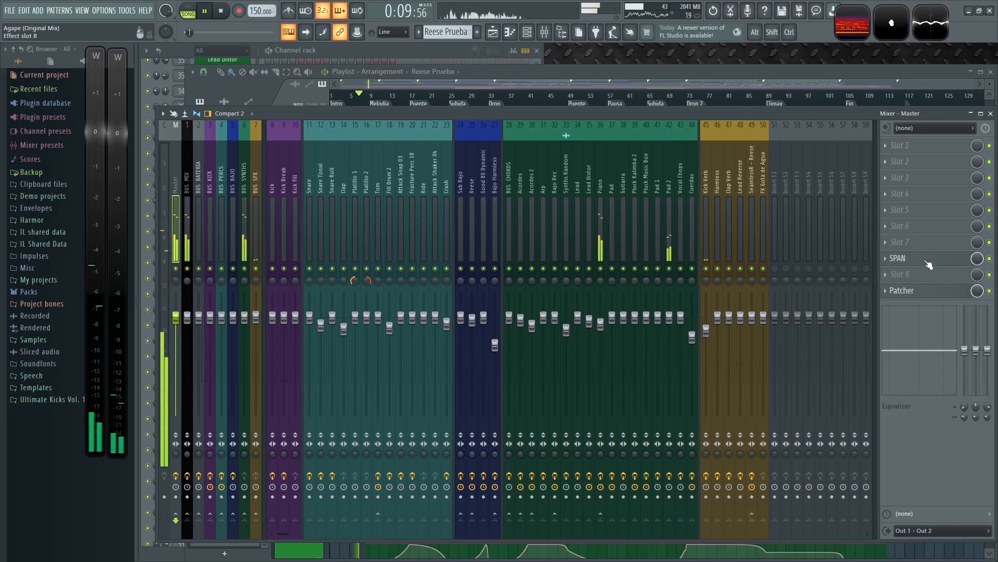
{"action": "left_click", "coordinate": [927, 262]}
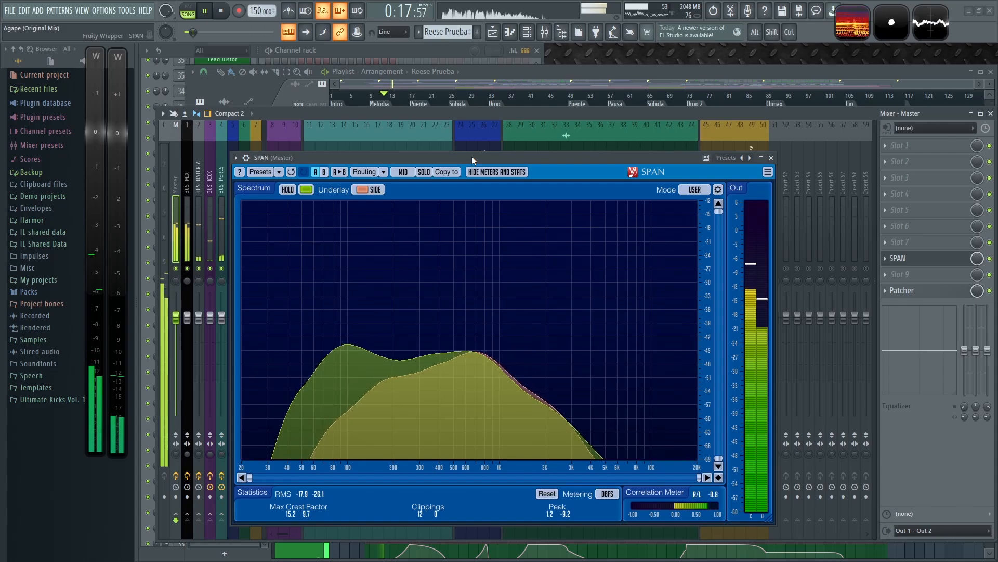
{"action": "left_click_drag", "start_coordinate": [463, 158], "coordinate": [439, 174]}
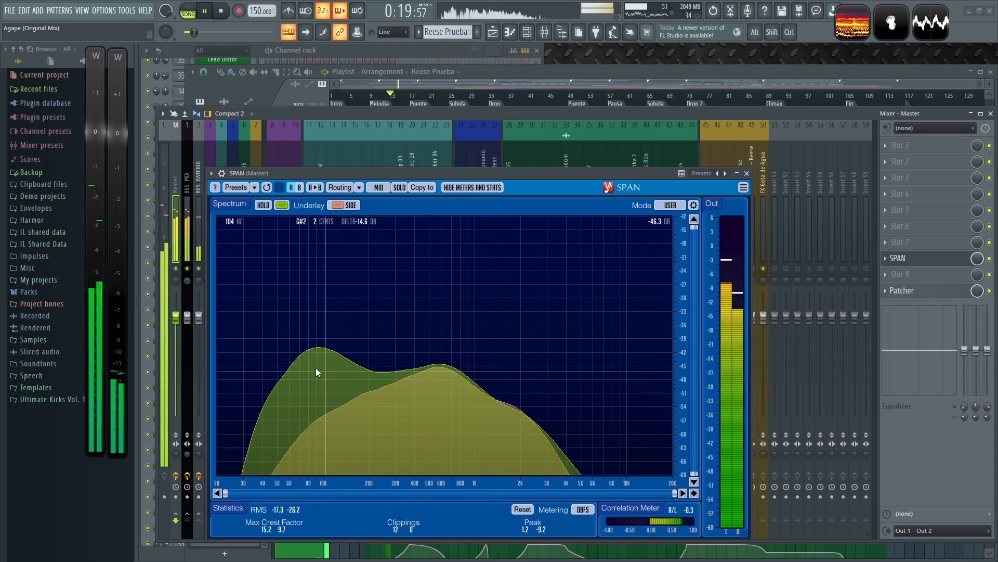
{"action": "left_click", "coordinate": [254, 188]}
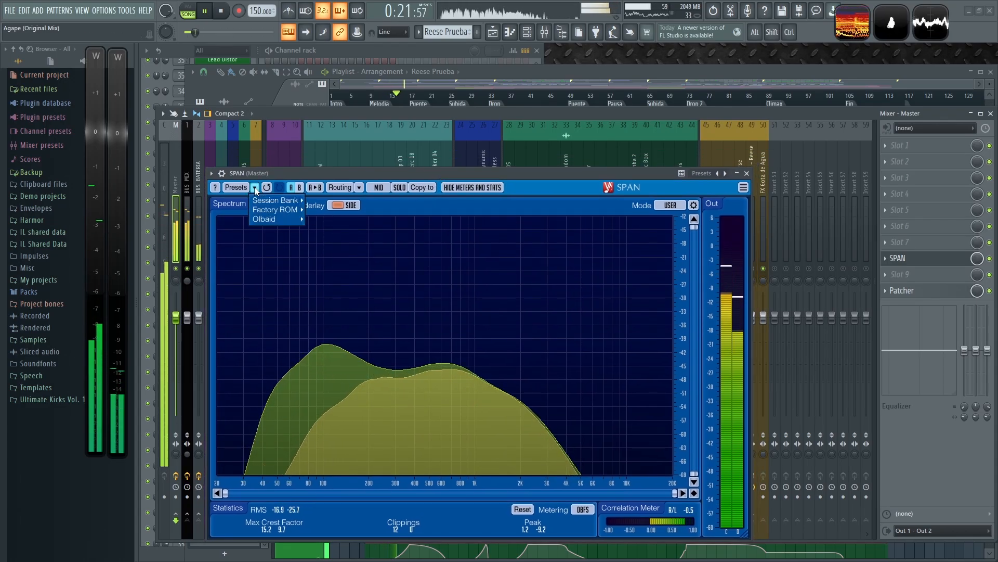
{"action": "left_click", "coordinate": [254, 190]}
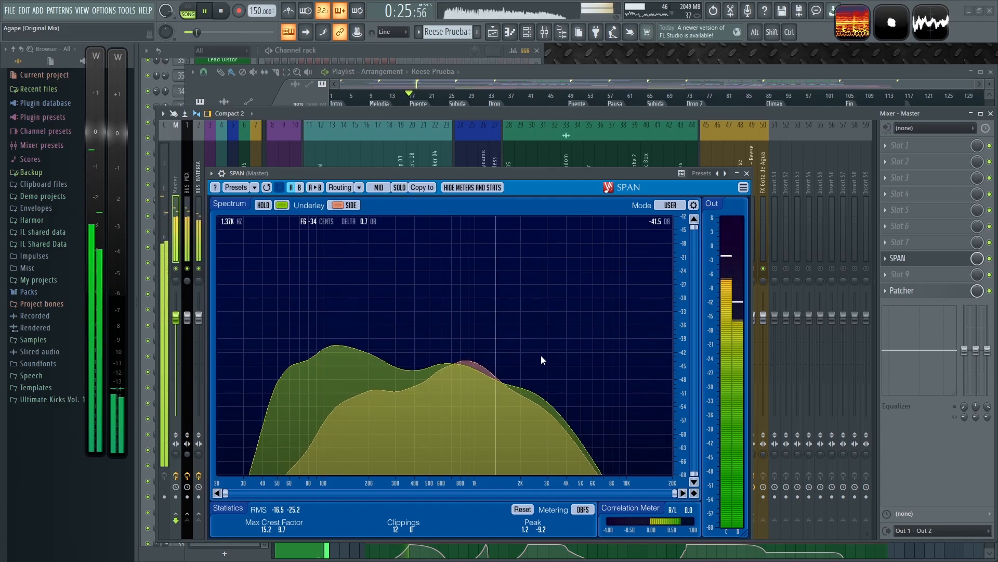
{"action": "left_click_drag", "start_coordinate": [513, 173], "coordinate": [541, 194]}
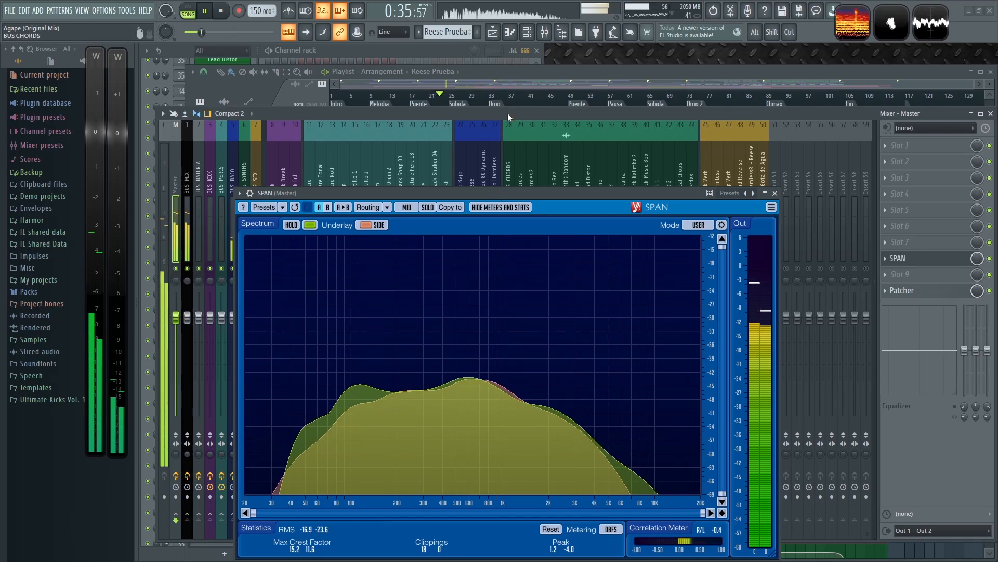
Step: Play the arrangement from the Drop marker with SPAN in front of the playlist to examine the Master spectrum
{"action": "left_click_drag", "start_coordinate": [507, 113], "coordinate": [506, 131]}
{"action": "key", "text": "space"}
{"action": "left_click", "coordinate": [493, 99]}
{"action": "key", "text": "space"}
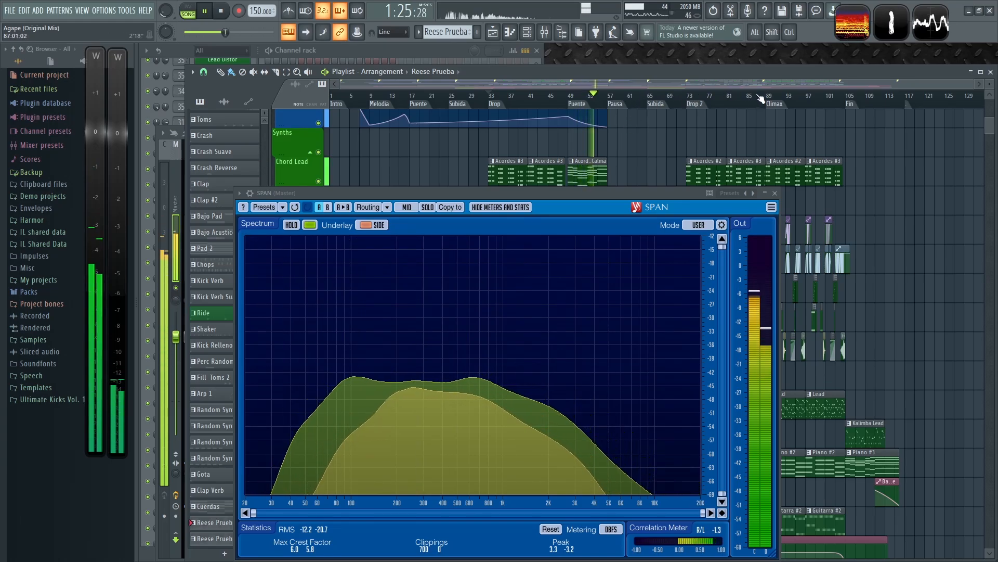
{"action": "left_click_drag", "start_coordinate": [642, 192], "coordinate": [681, 199]}
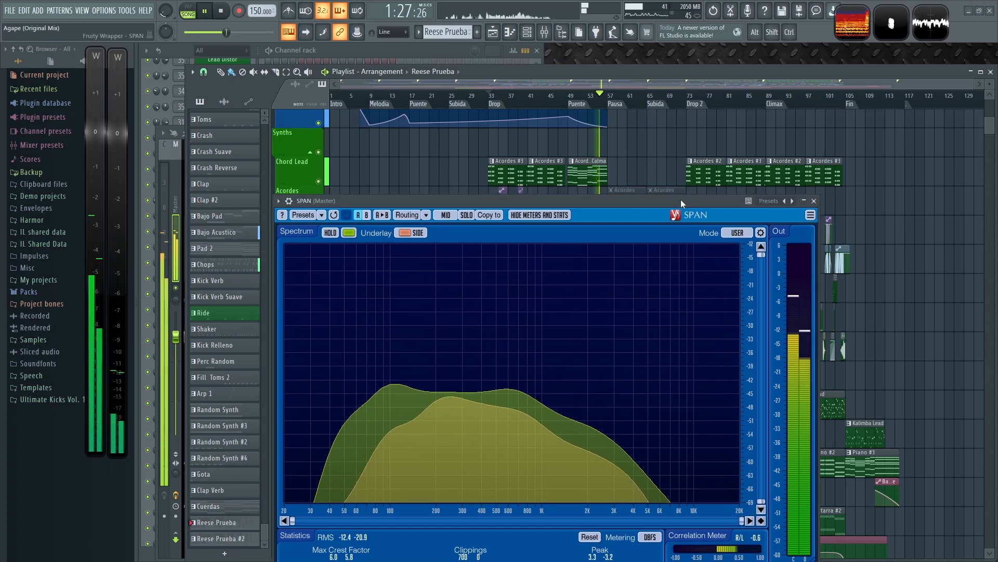
Step: Examine the spectrum in SPAN from about bar 85 and from the Climax marker, stop playback and close SPAN
{"action": "left_click", "coordinate": [746, 95]}
{"action": "left_click_drag", "start_coordinate": [812, 137], "coordinate": [621, 158]}
{"action": "scroll", "coordinate": [713, 137], "scroll_direction": "up", "scroll_amount": 3}
{"action": "left_click", "coordinate": [643, 97]}
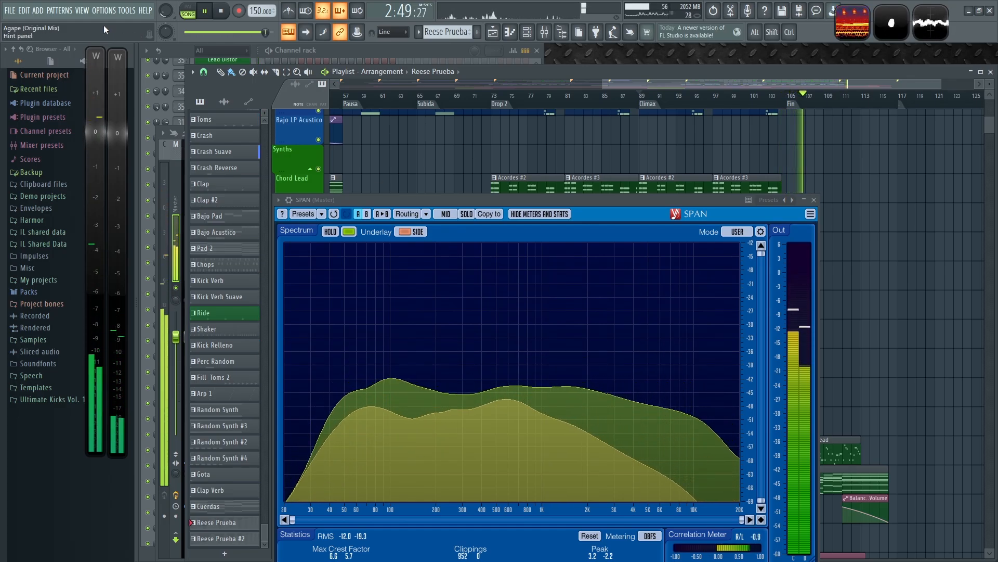
{"action": "key", "text": "space"}
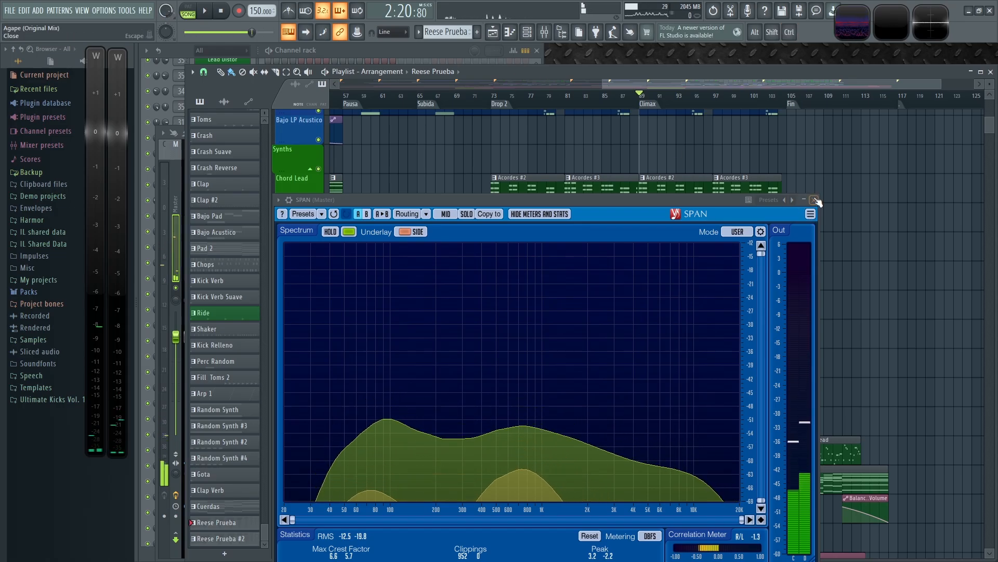
{"action": "key", "text": "F9"}
{"action": "key", "text": "F9"}
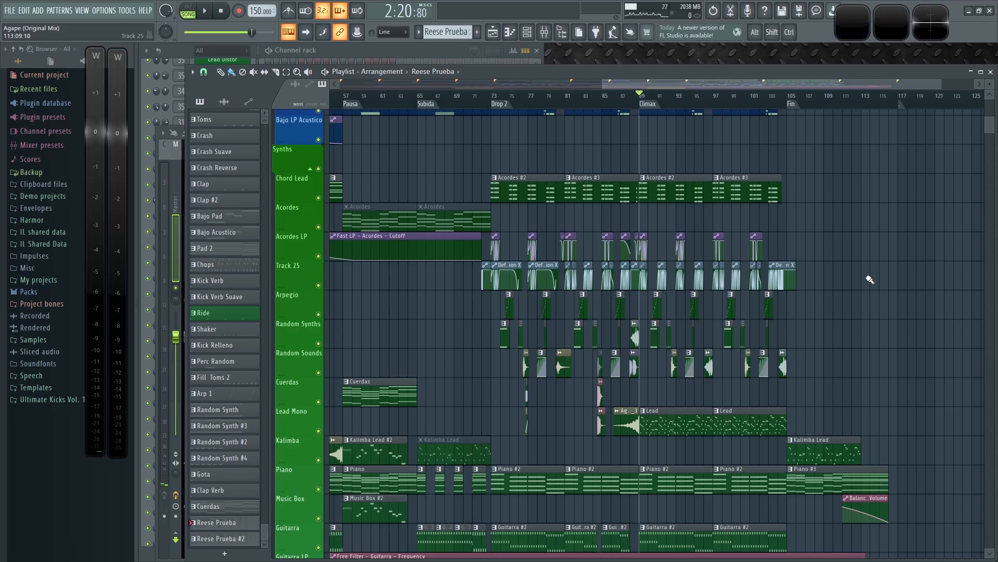
Step: Lower the BUS MIX volume to about -8.2 dB in the mixer, checking the level by playing from the Climax marker
{"action": "key", "text": "F9"}
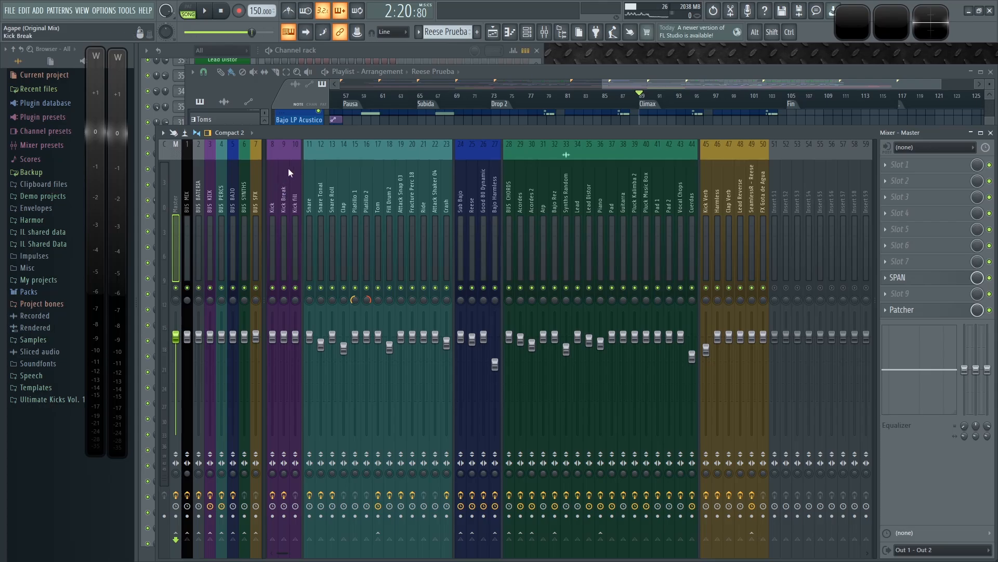
{"action": "left_click", "coordinate": [187, 195]}
{"action": "left_click_drag", "start_coordinate": [188, 369], "coordinate": [187, 368]}
{"action": "key", "text": "space"}
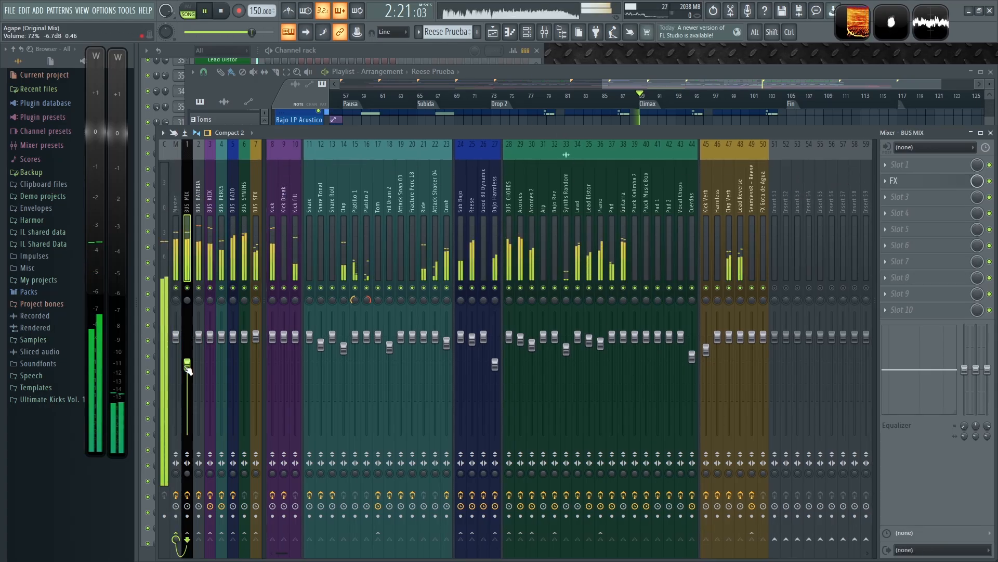
{"action": "key", "text": "space"}
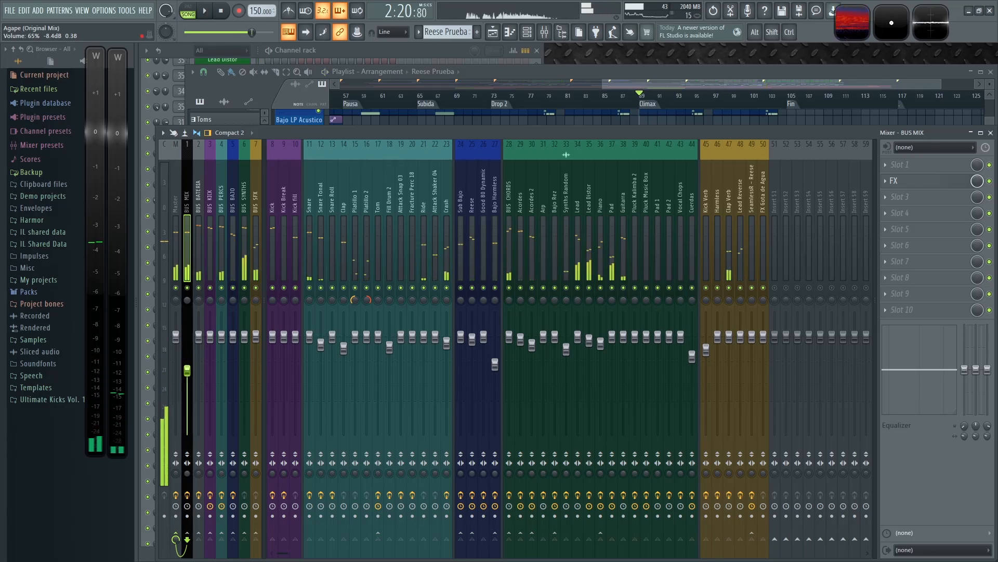
{"action": "key", "text": "space"}
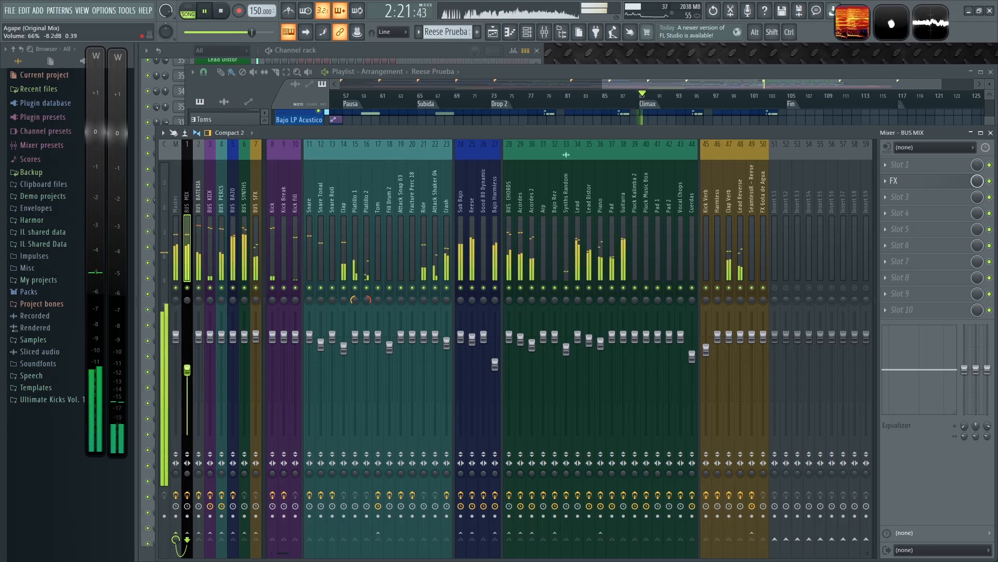
{"action": "left_click_drag", "start_coordinate": [187, 368], "coordinate": [187, 370]}
{"action": "key", "text": "space"}
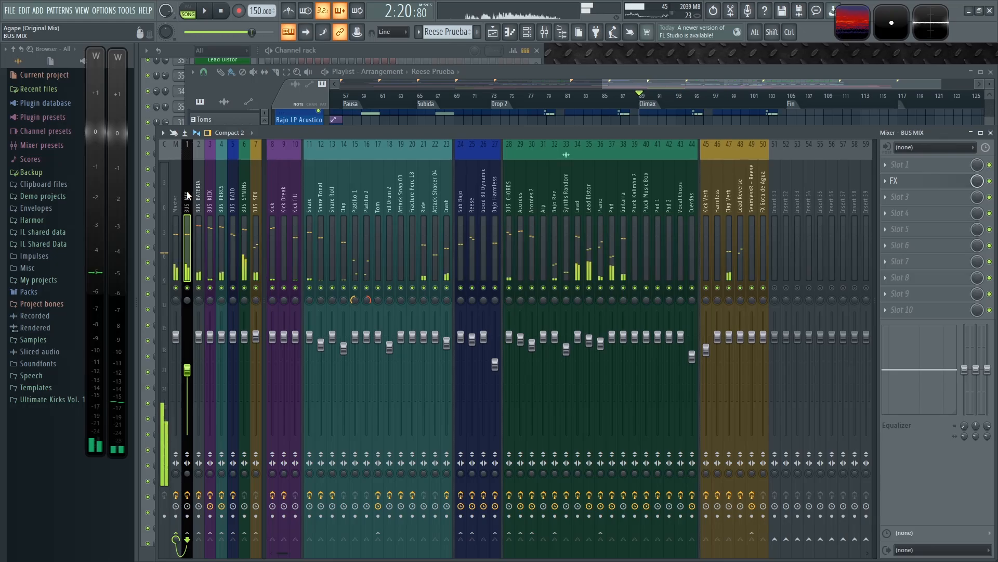
Step: Check the FX effect on BUS MIX and raise the BUS MIX volume slightly while playing from the Climax marker
{"action": "left_click", "coordinate": [920, 185]}
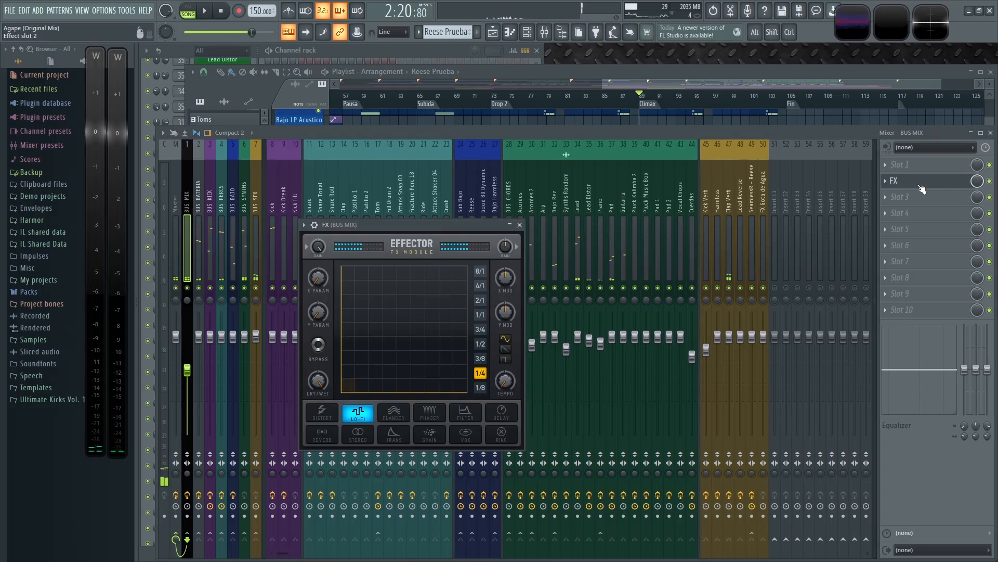
{"action": "left_click", "coordinate": [923, 187]}
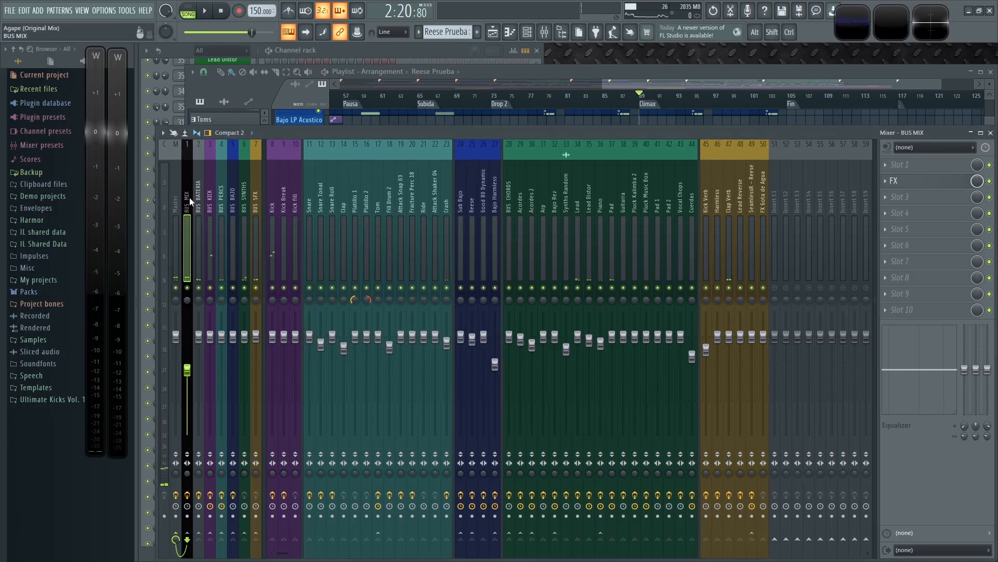
{"action": "key", "text": "space"}
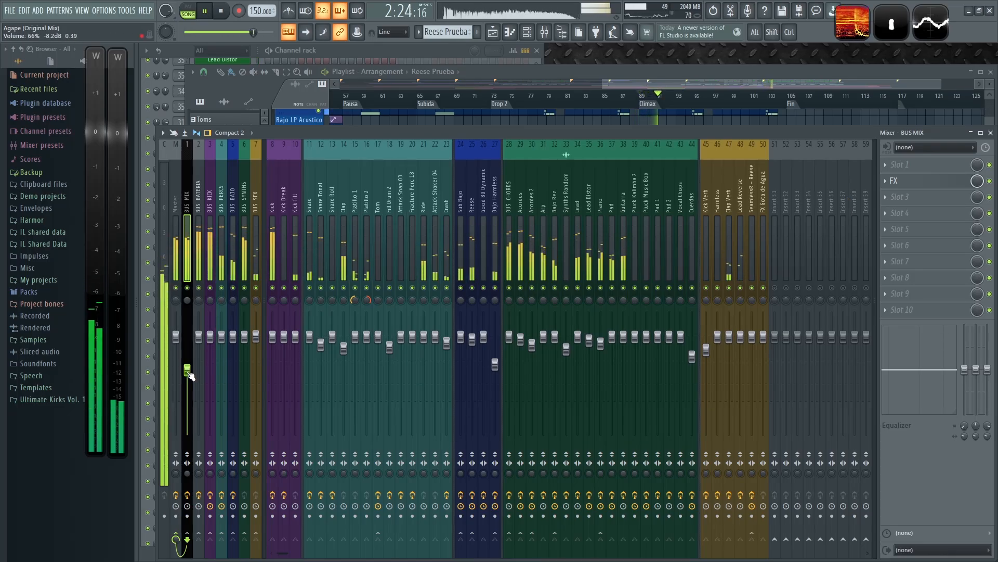
{"action": "left_click_drag", "start_coordinate": [188, 375], "coordinate": [189, 368]}
{"action": "key", "text": "space"}
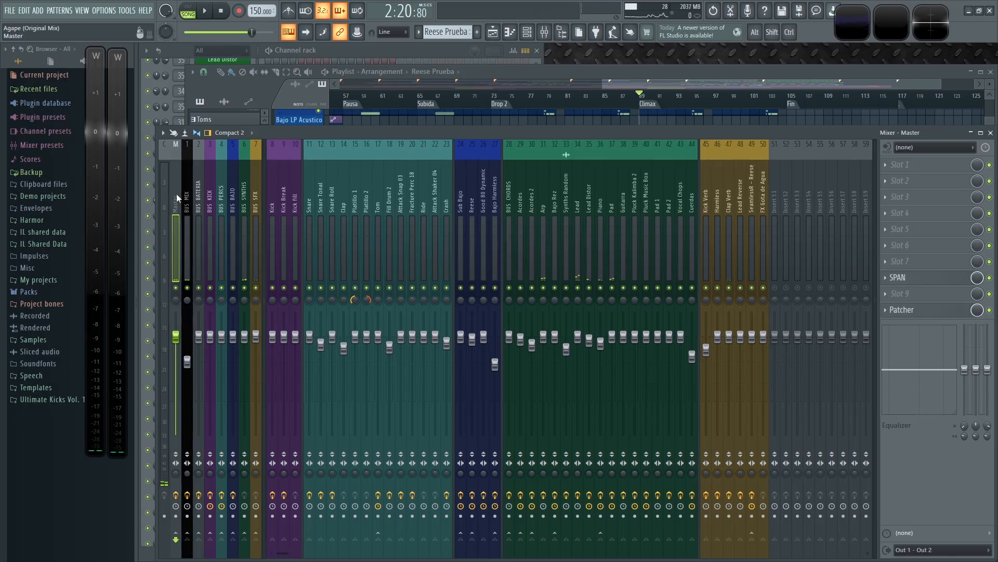
{"action": "left_click", "coordinate": [189, 202]}
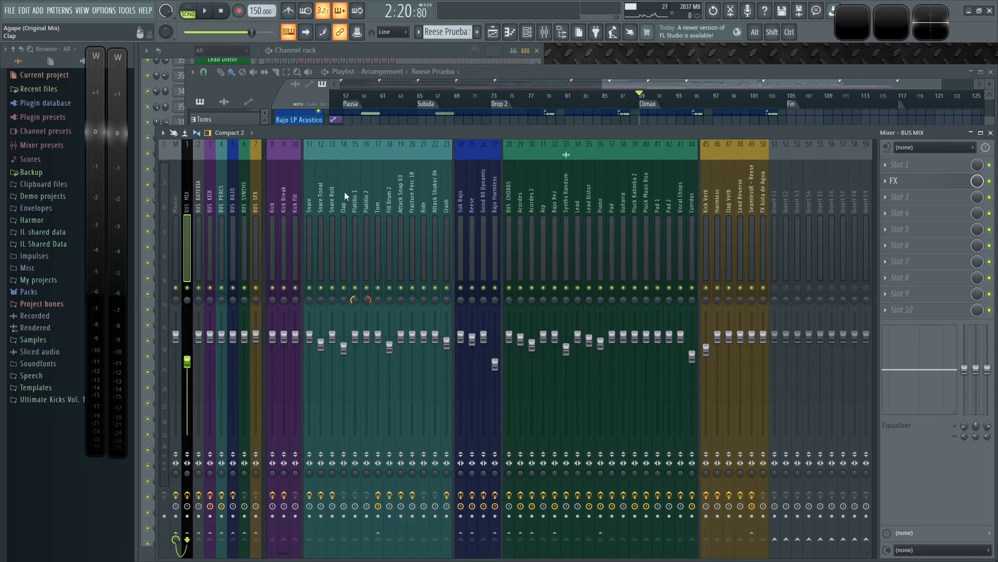
{"action": "left_click", "coordinate": [389, 185]}
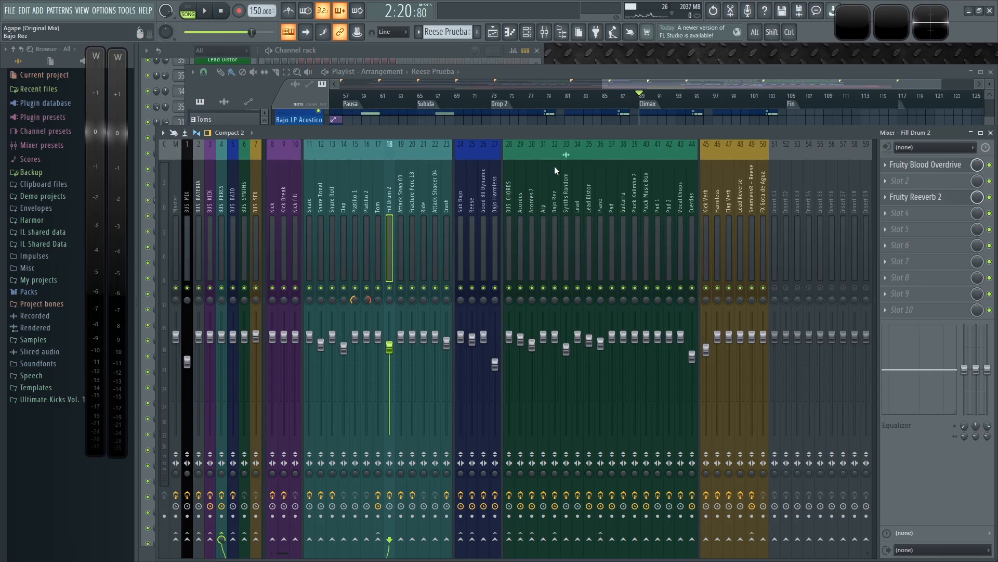
{"action": "left_click", "coordinate": [190, 184]}
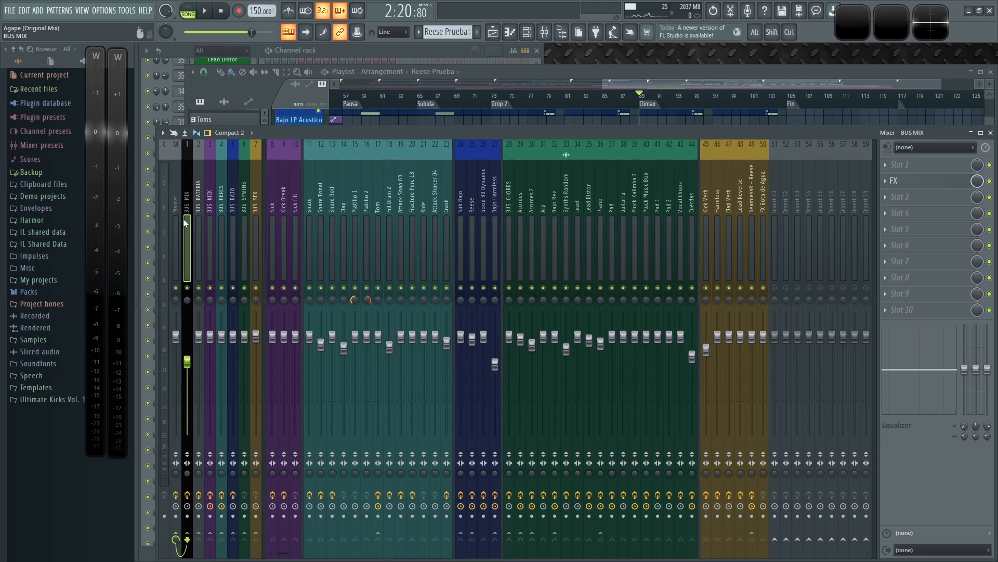